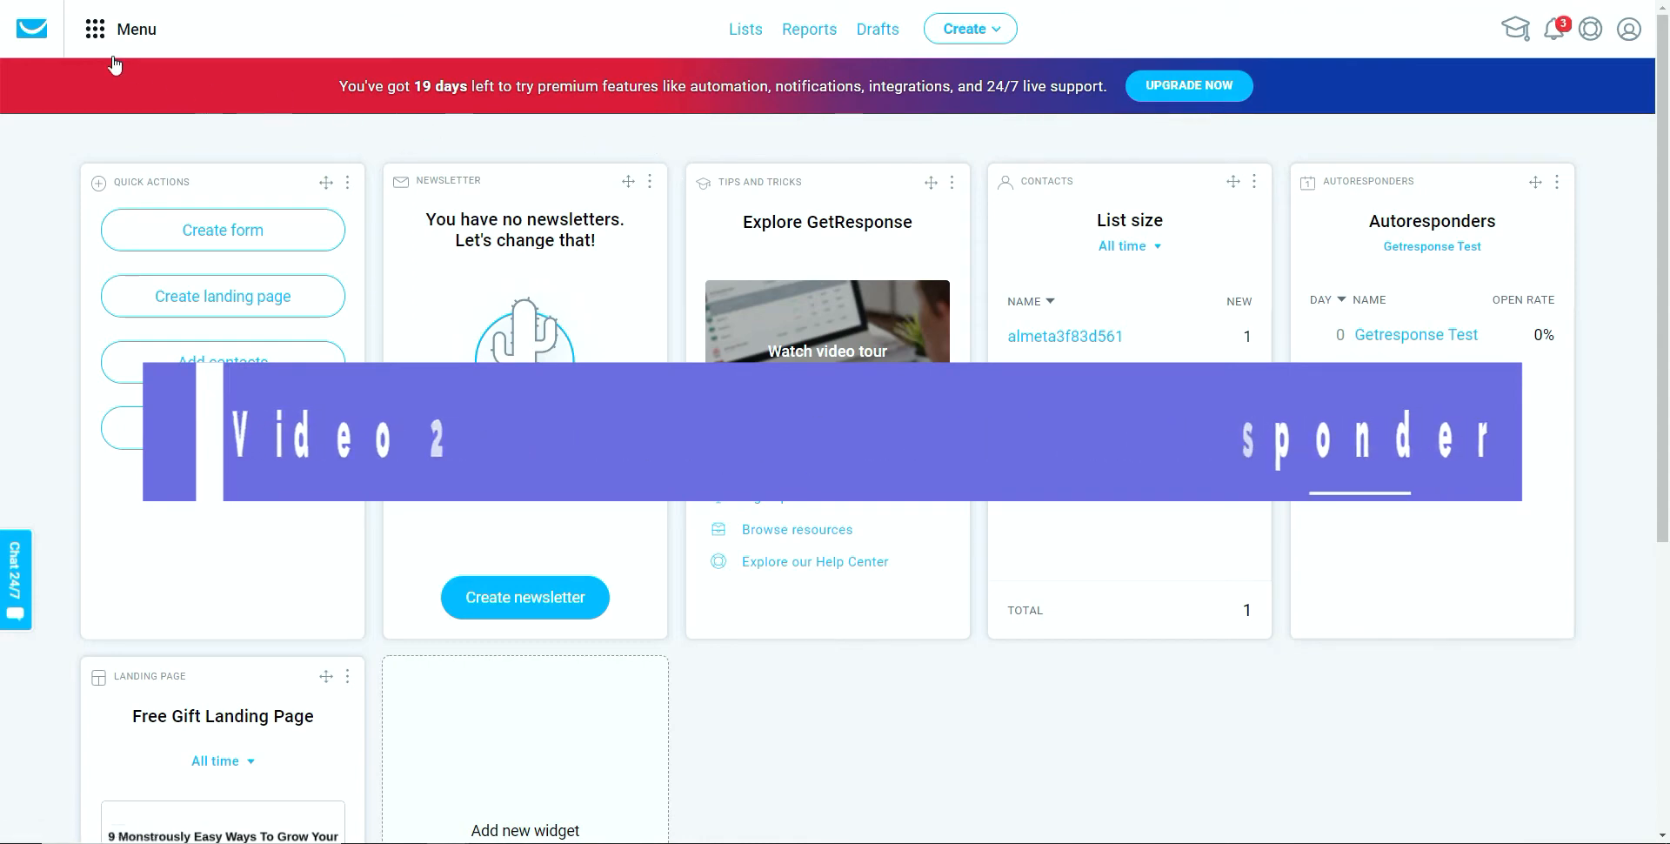
click(96, 32)
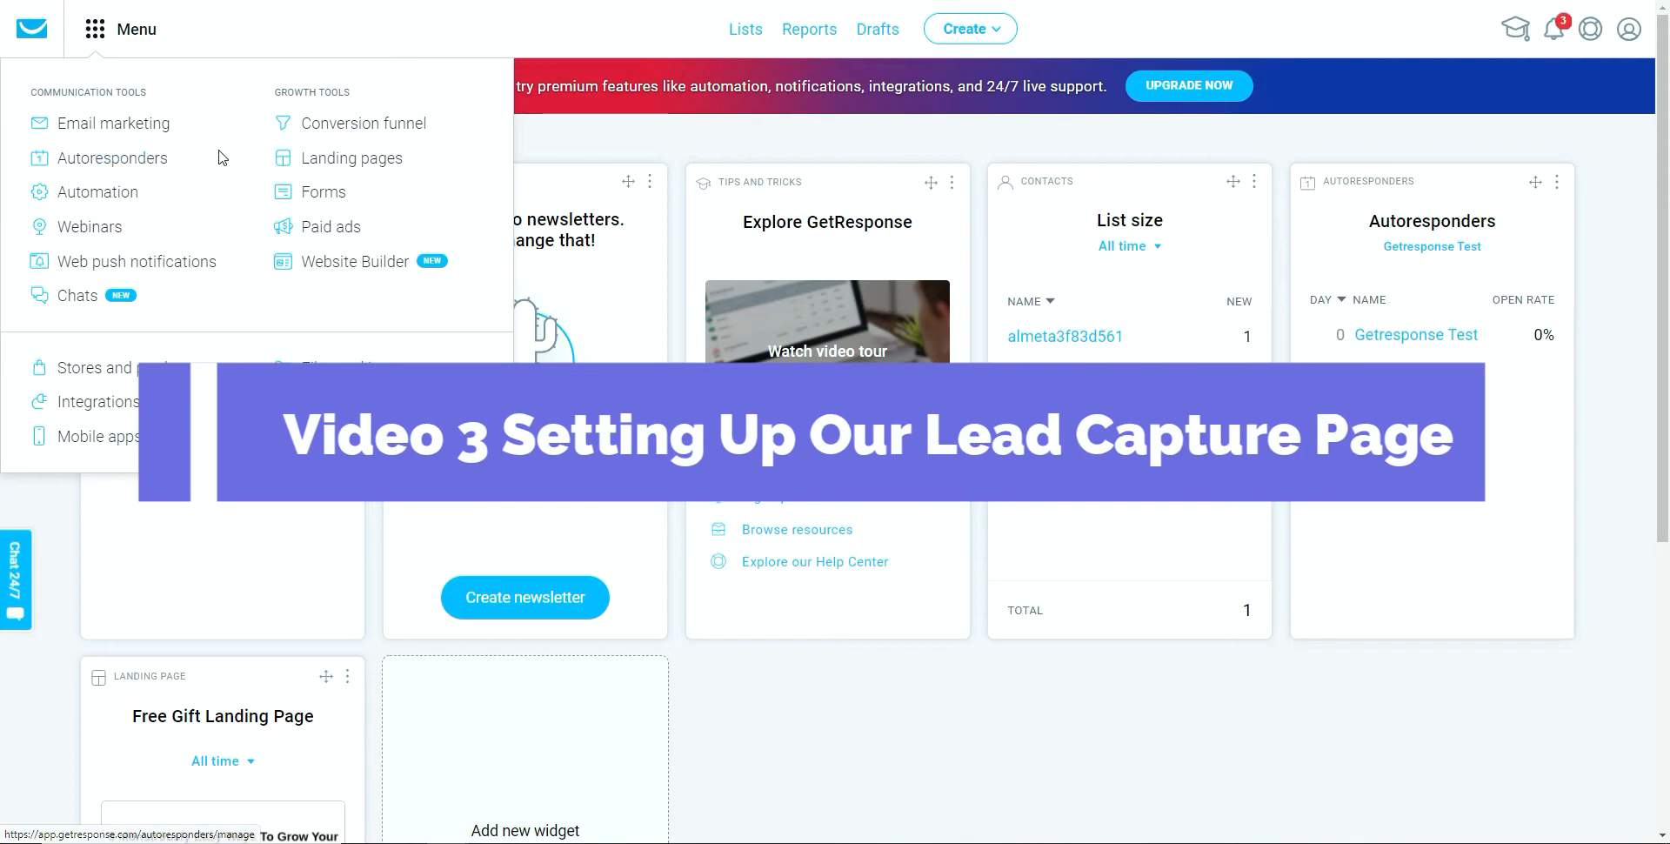
click(745, 729)
scroll(746, 729, down, 5)
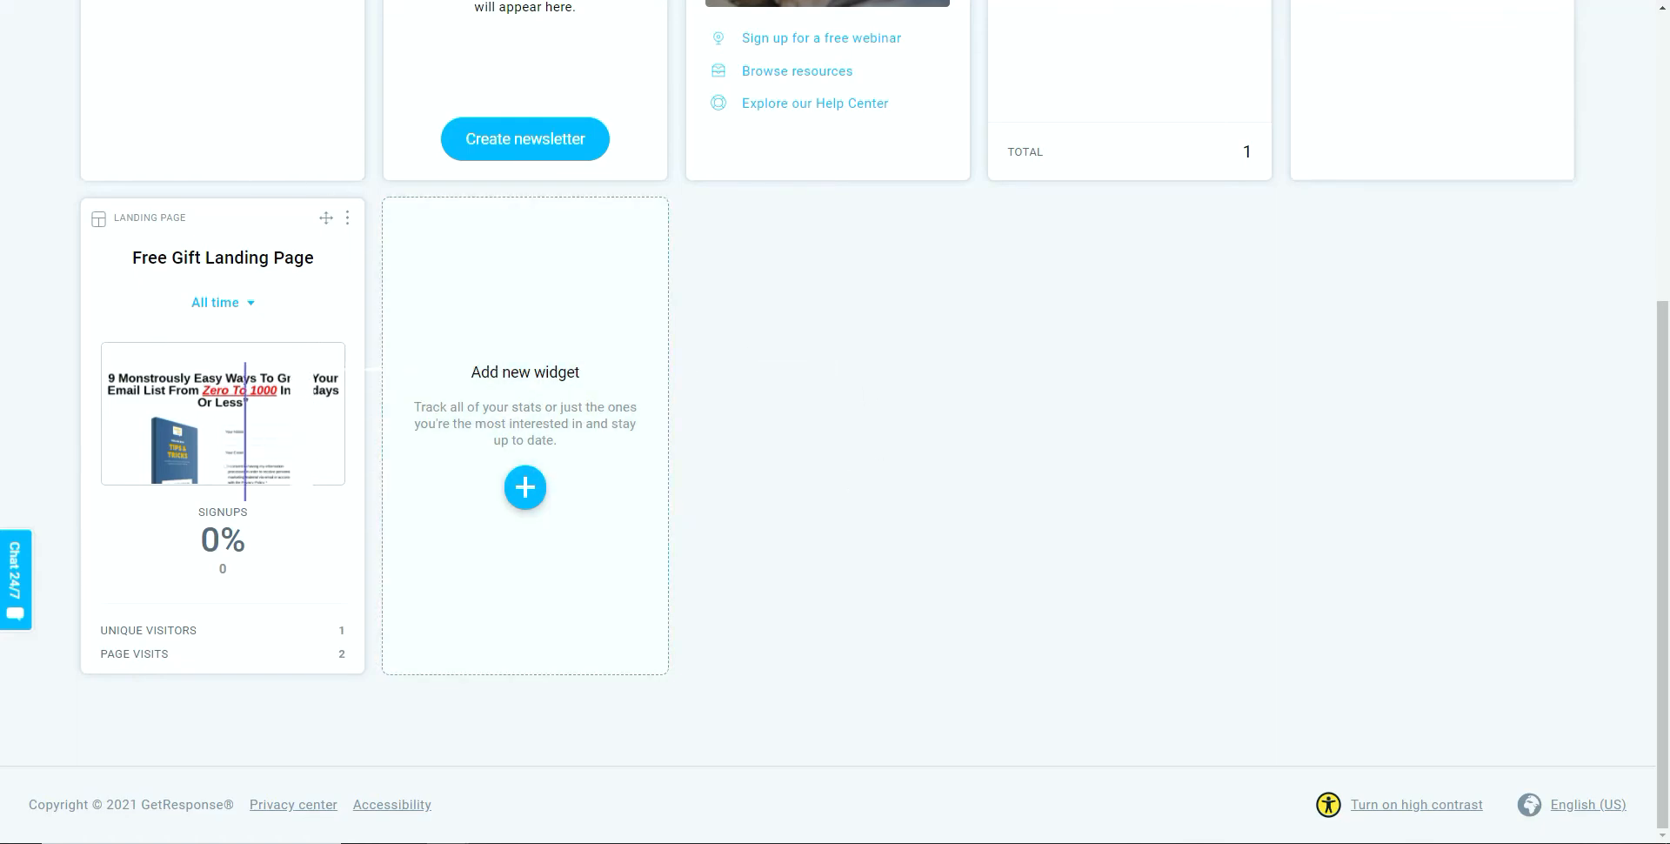
scroll(238, 460, up, 3)
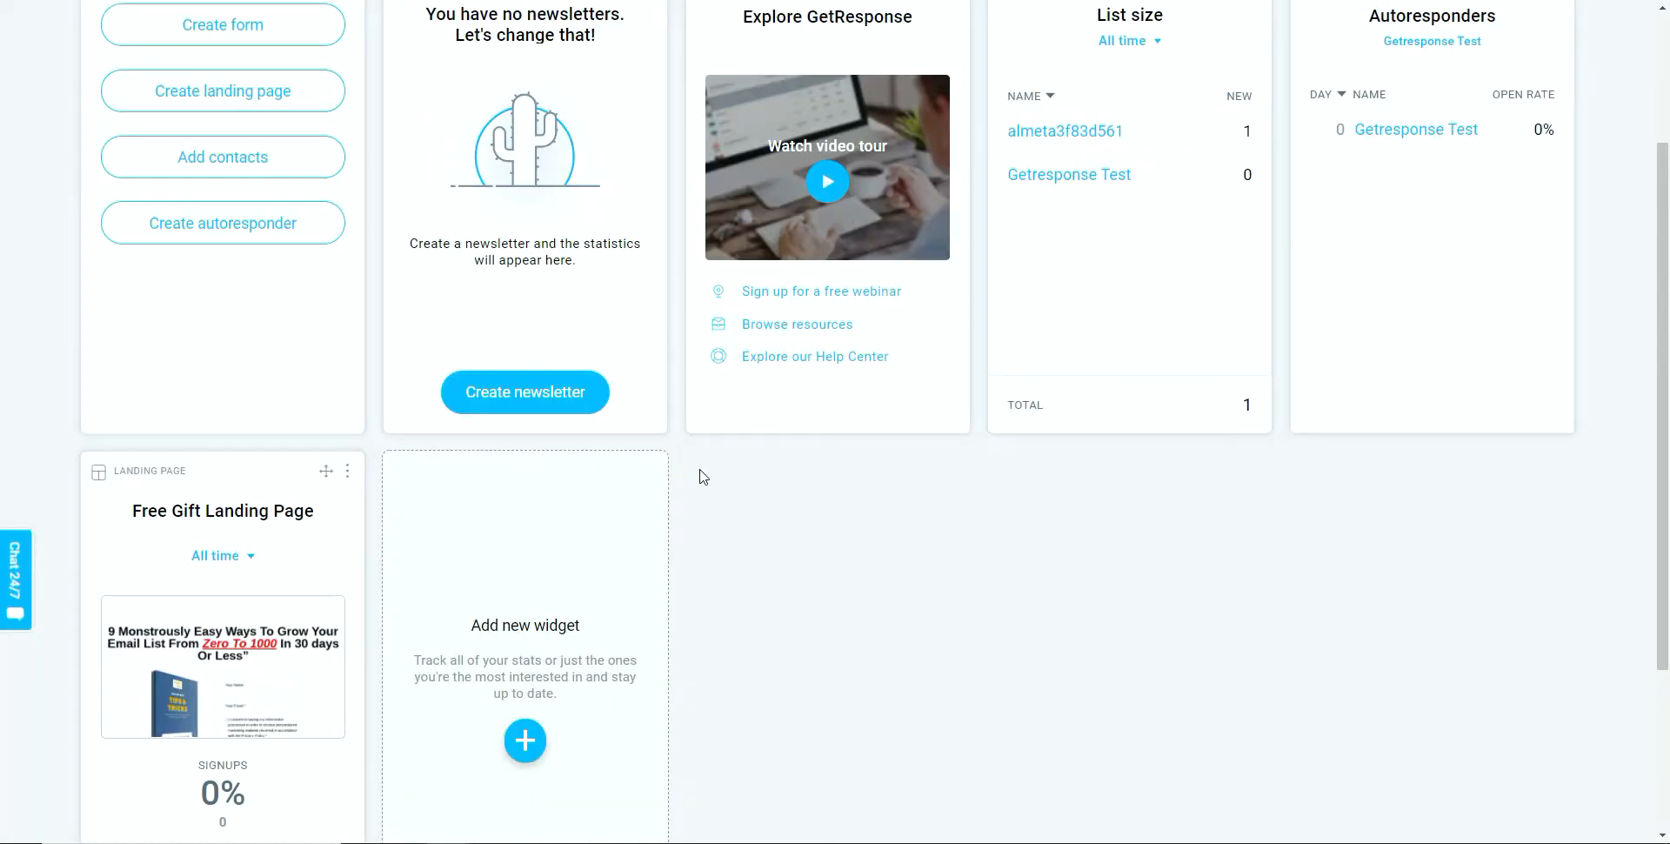
scroll(722, 564, up, 3)
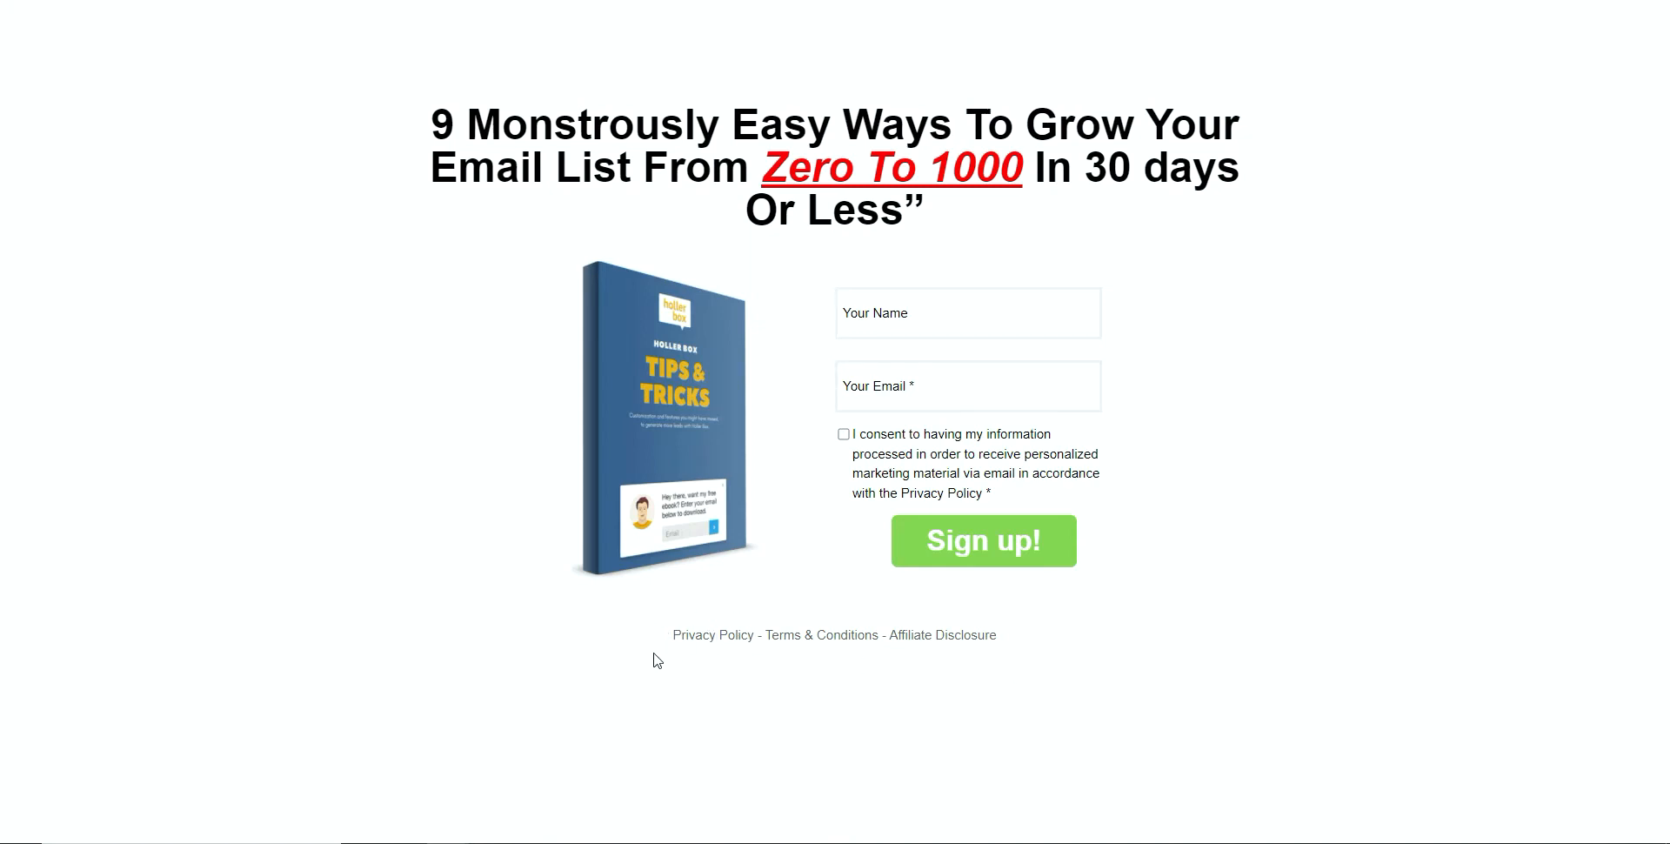
drag(672, 640, 754, 641)
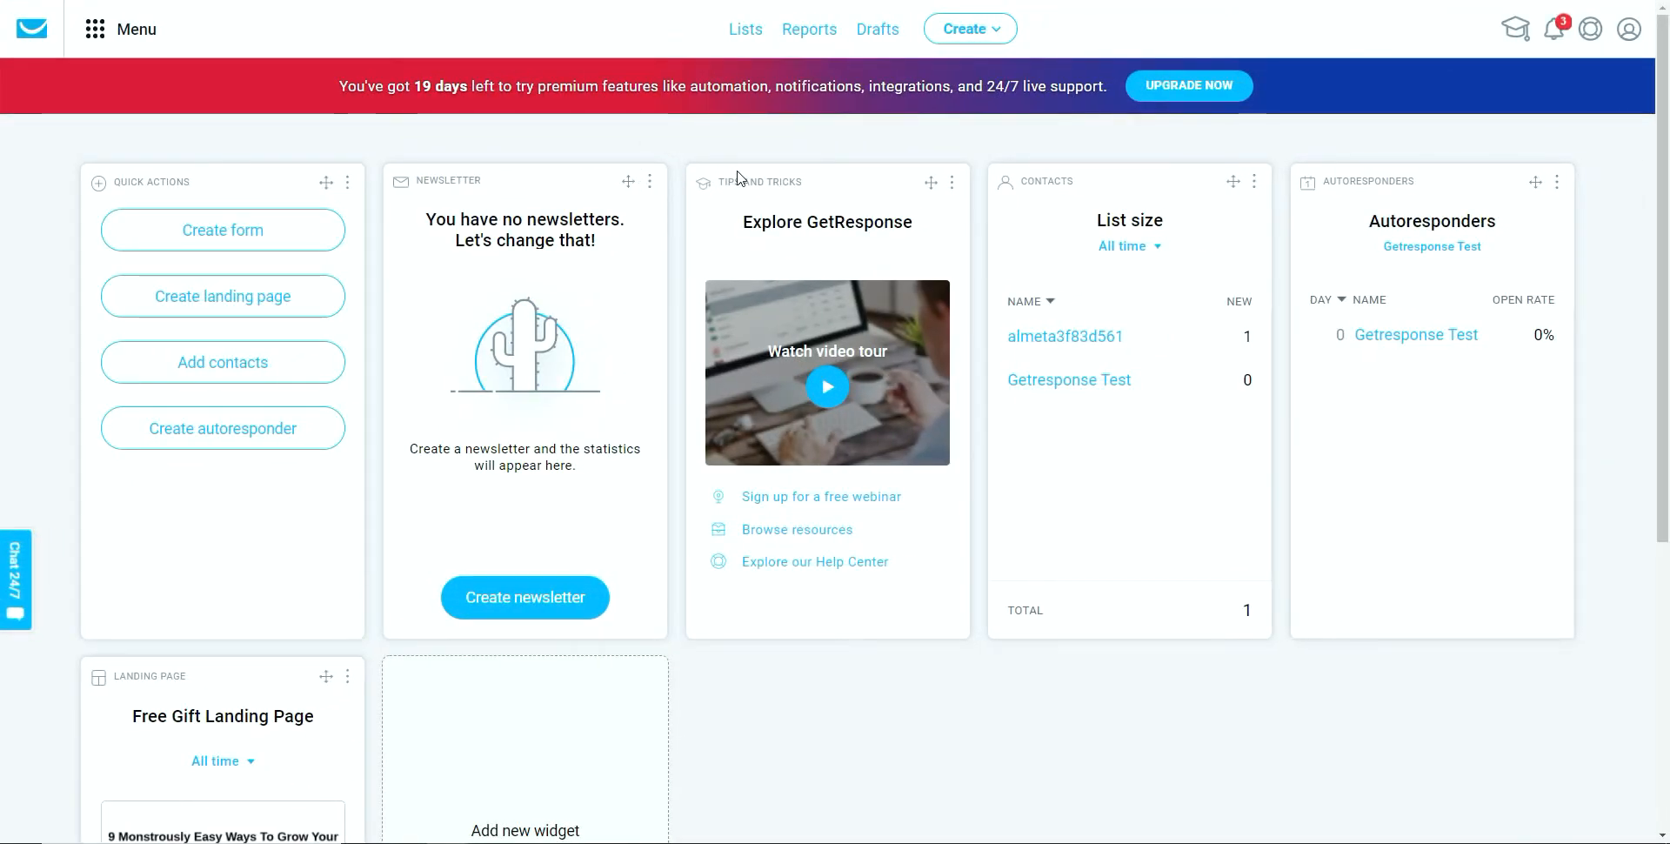
Start a new website in Website Builder using a ready-made template
click(96, 39)
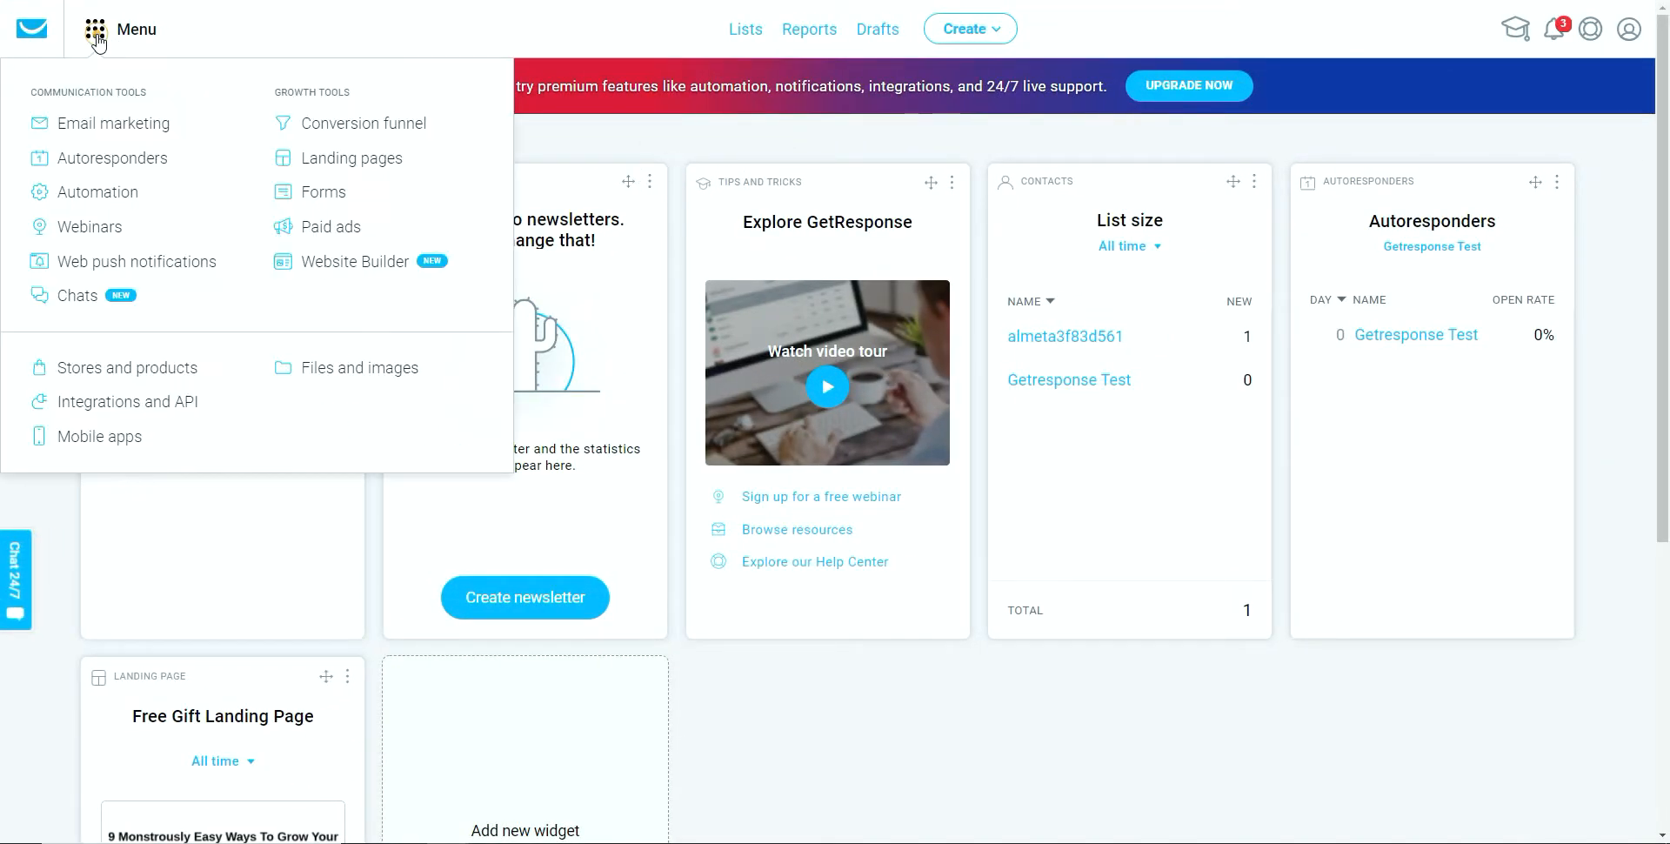
click(359, 263)
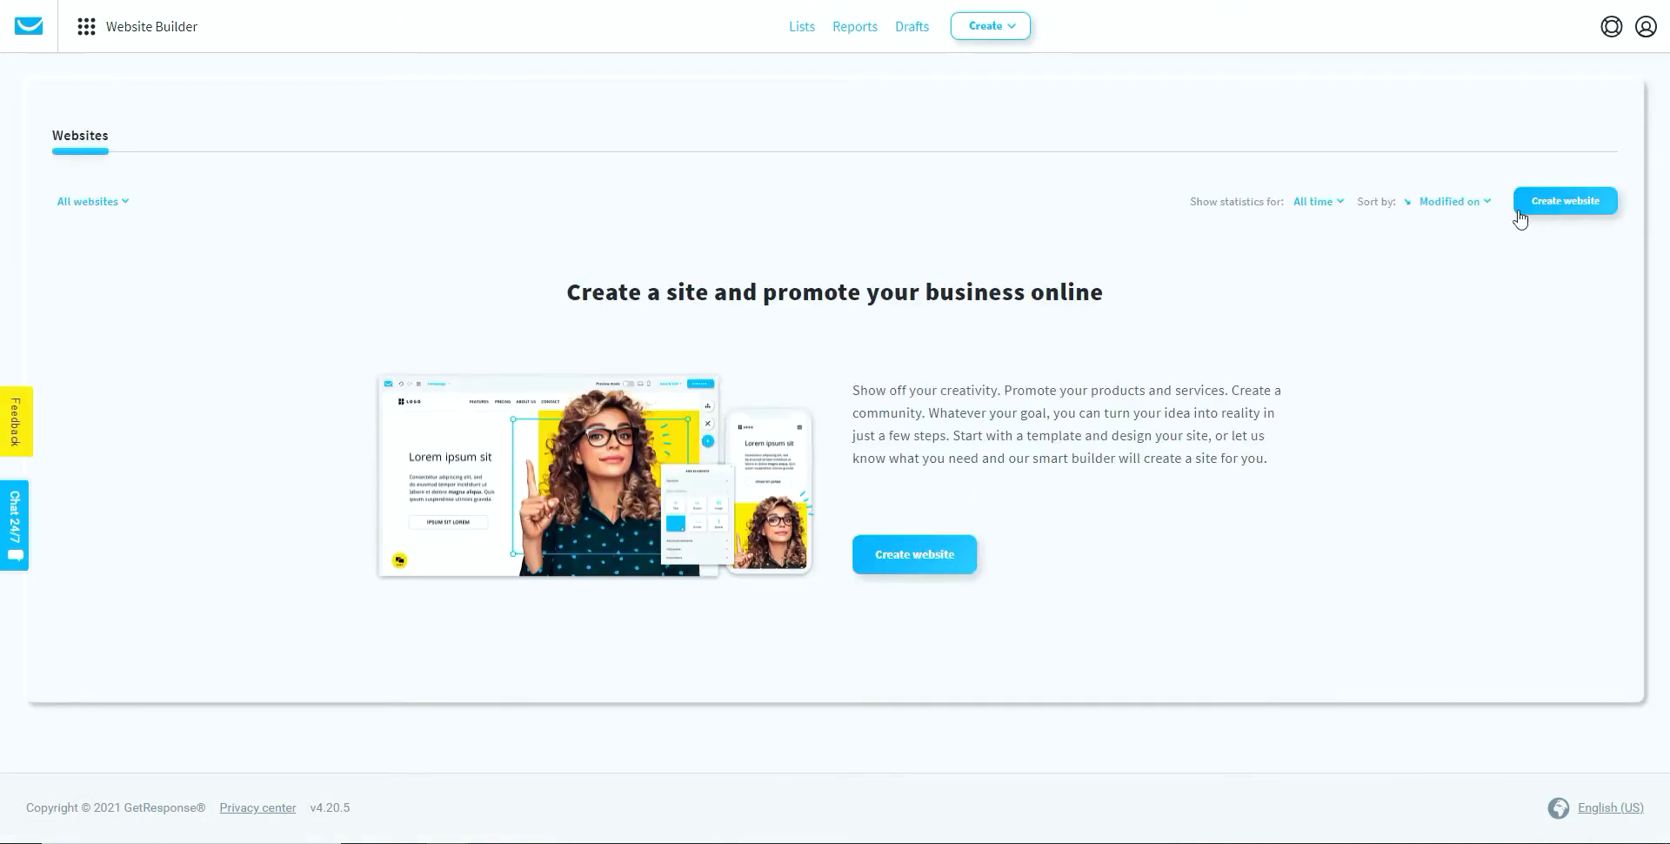
click(1555, 201)
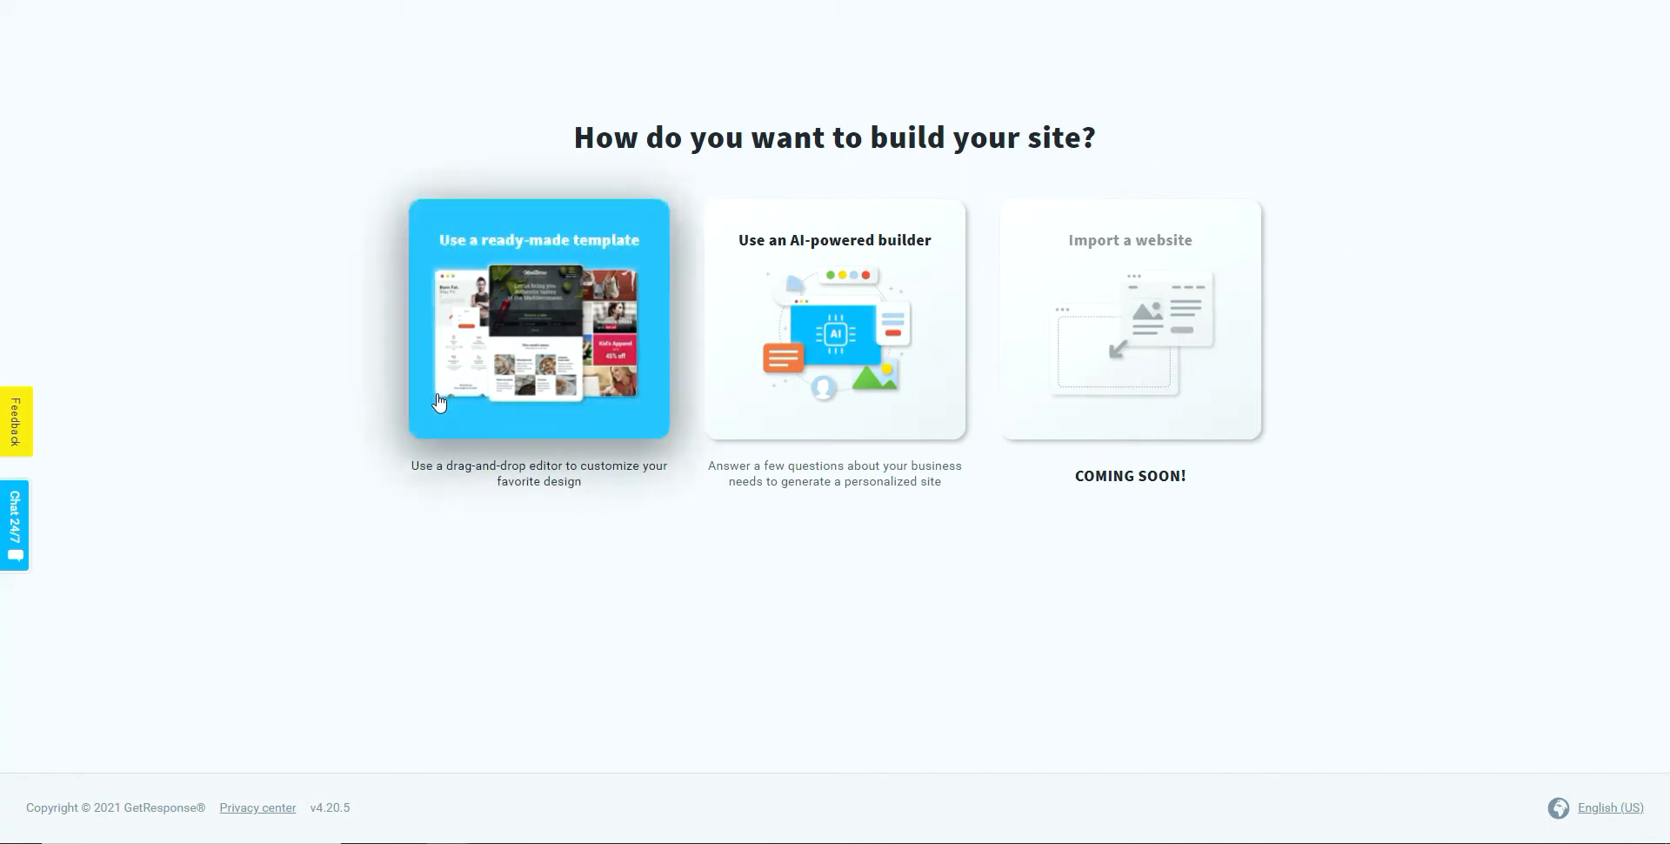
click(535, 328)
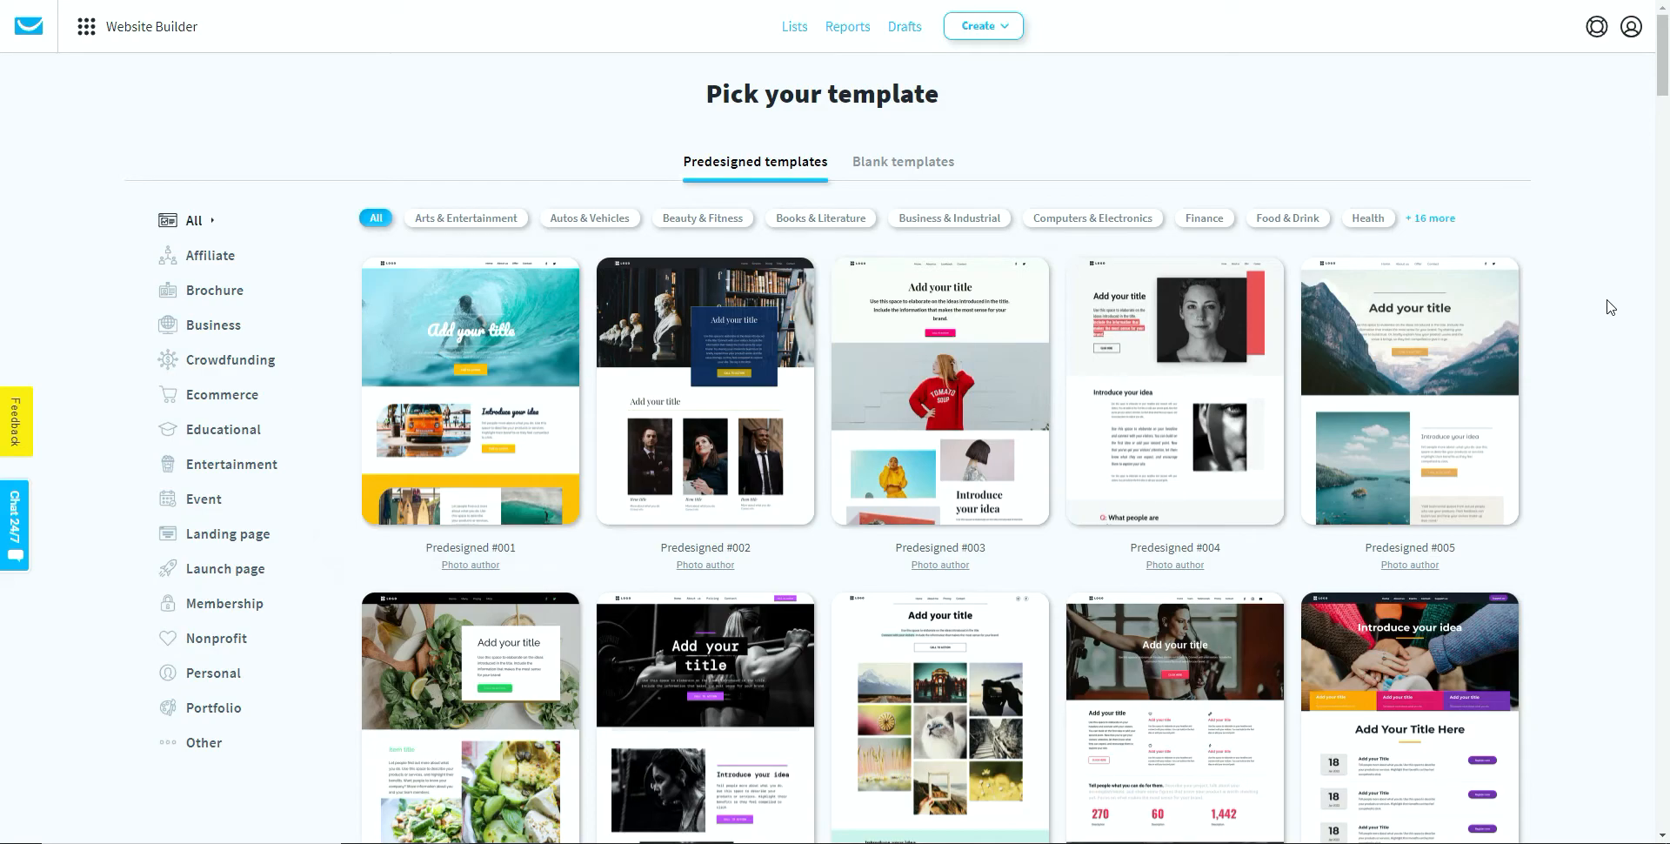
Browse the predesigned and blank website templates and use Blank template #0 for the site
scroll(1607, 306, down, 2)
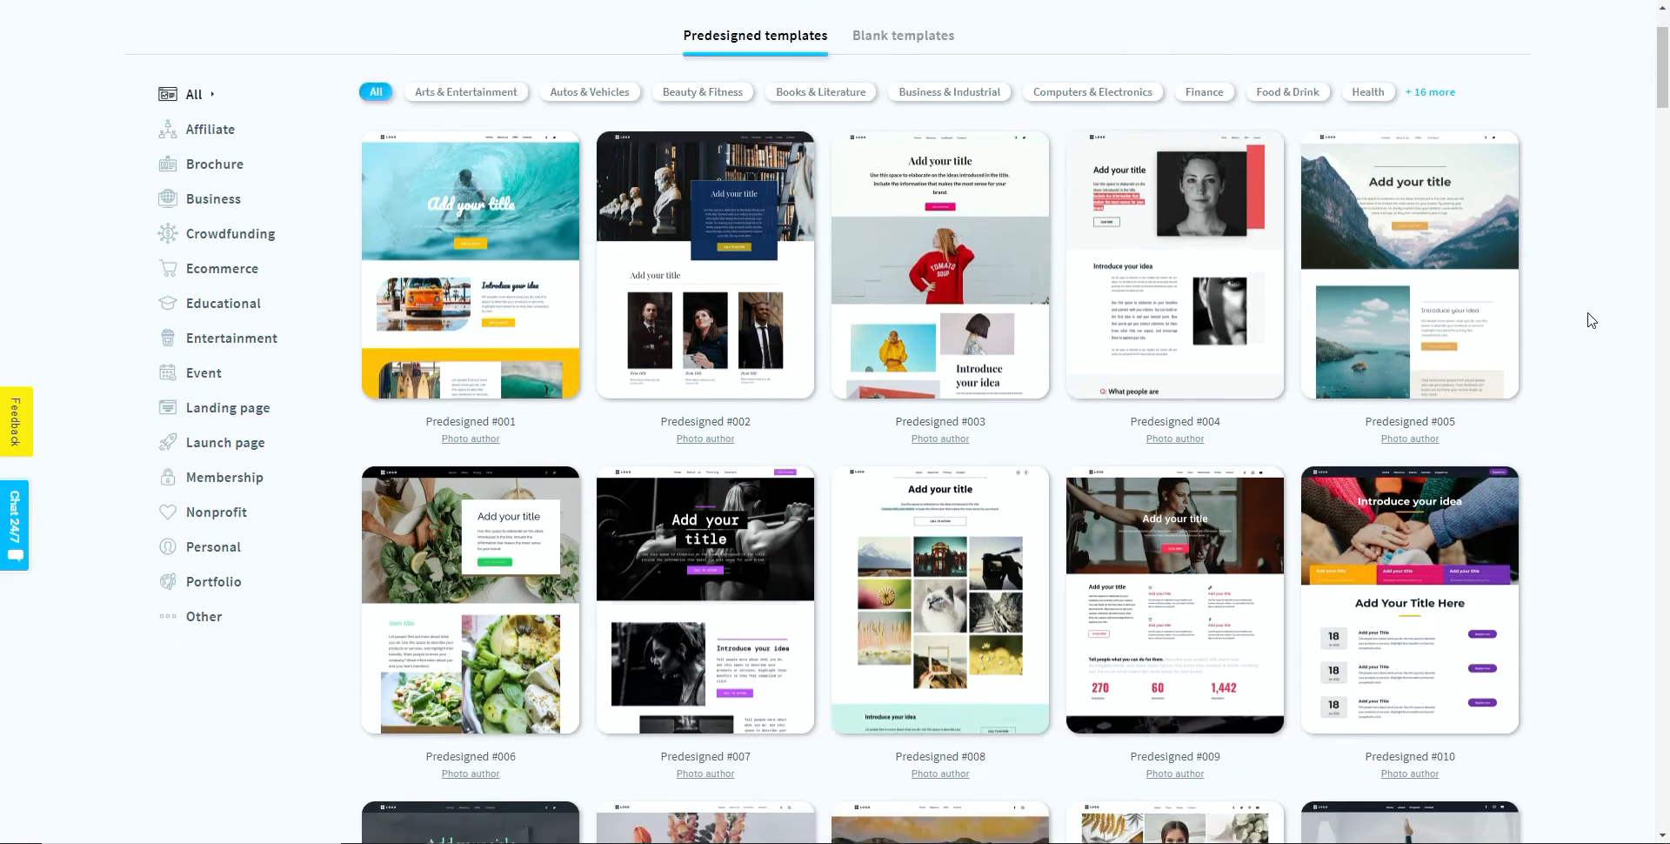
scroll(1592, 317, down, 6)
scroll(1592, 320, down, 6)
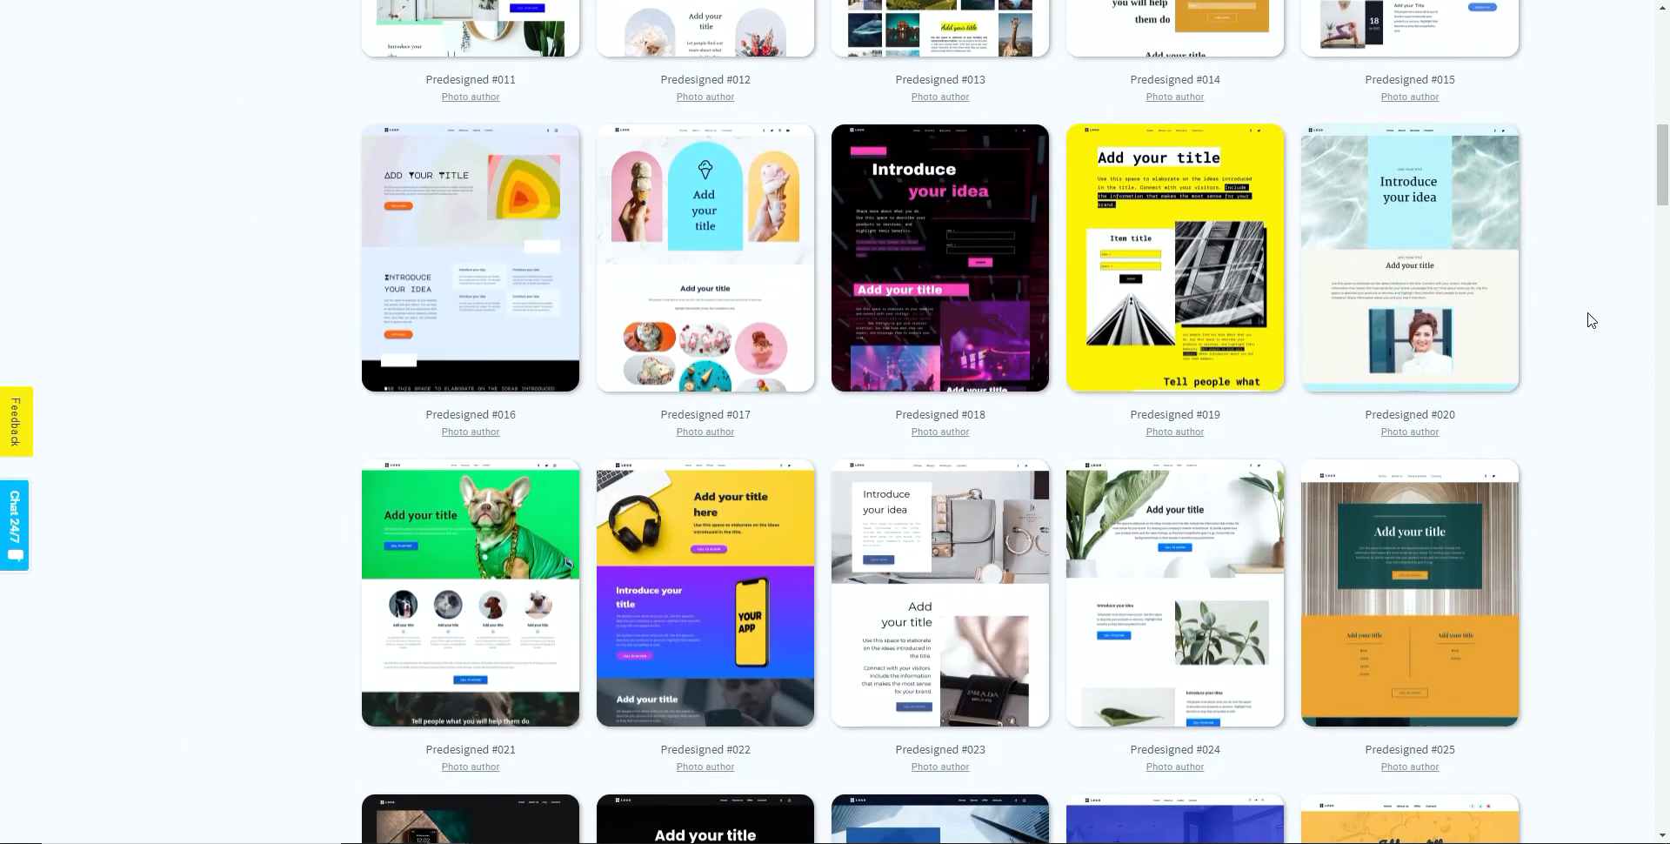
scroll(1592, 320, up, 14)
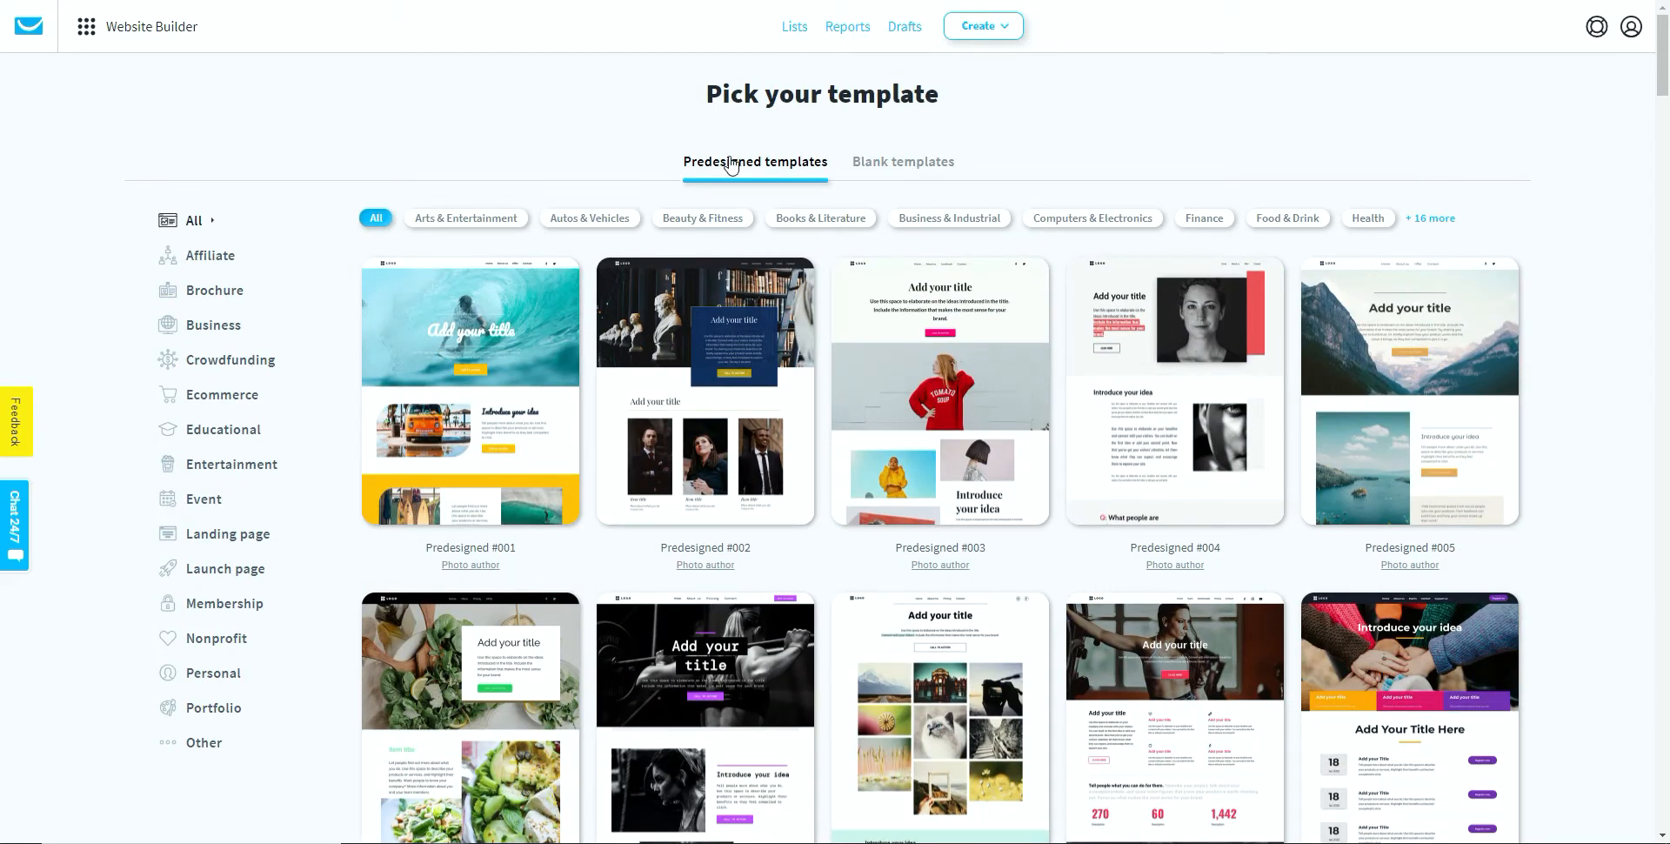
click(900, 165)
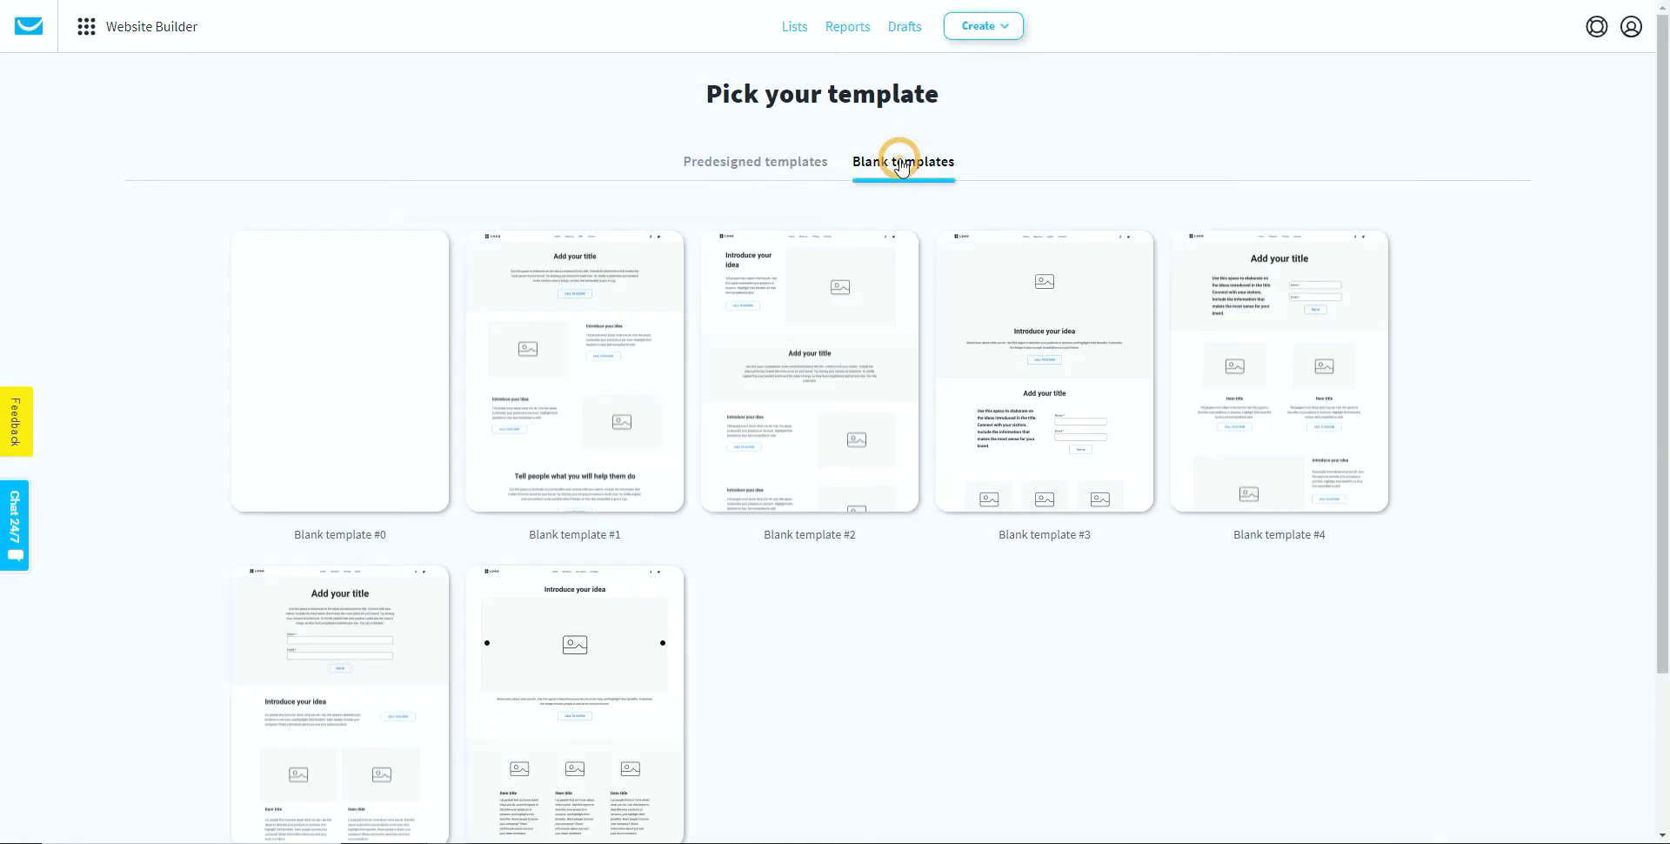
scroll(1005, 685, down, 2)
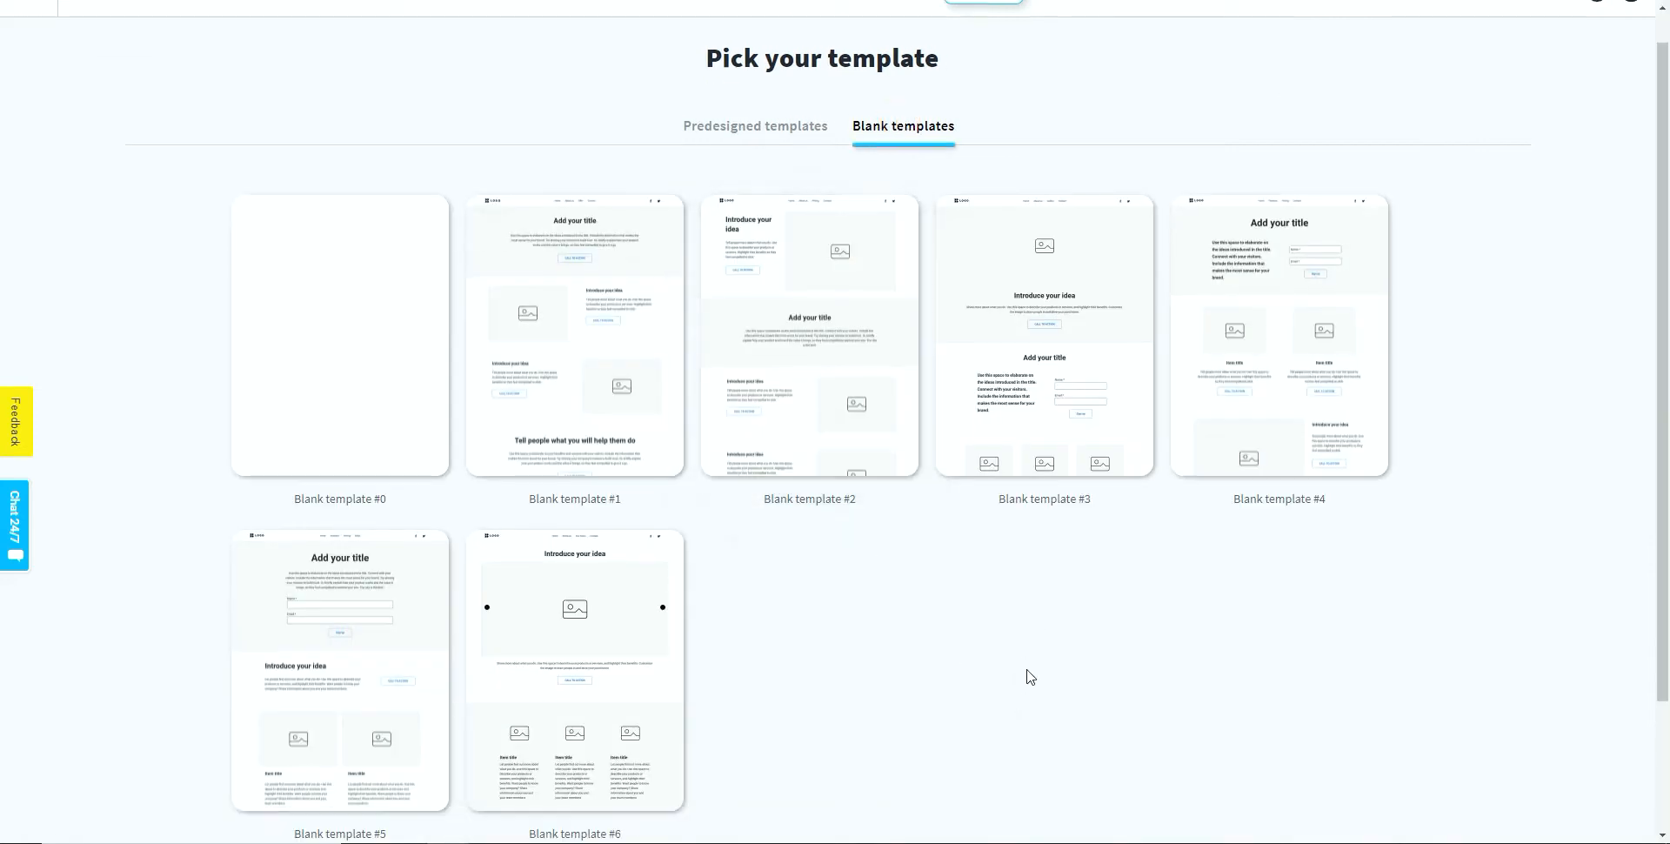
mouse_move(553, 219)
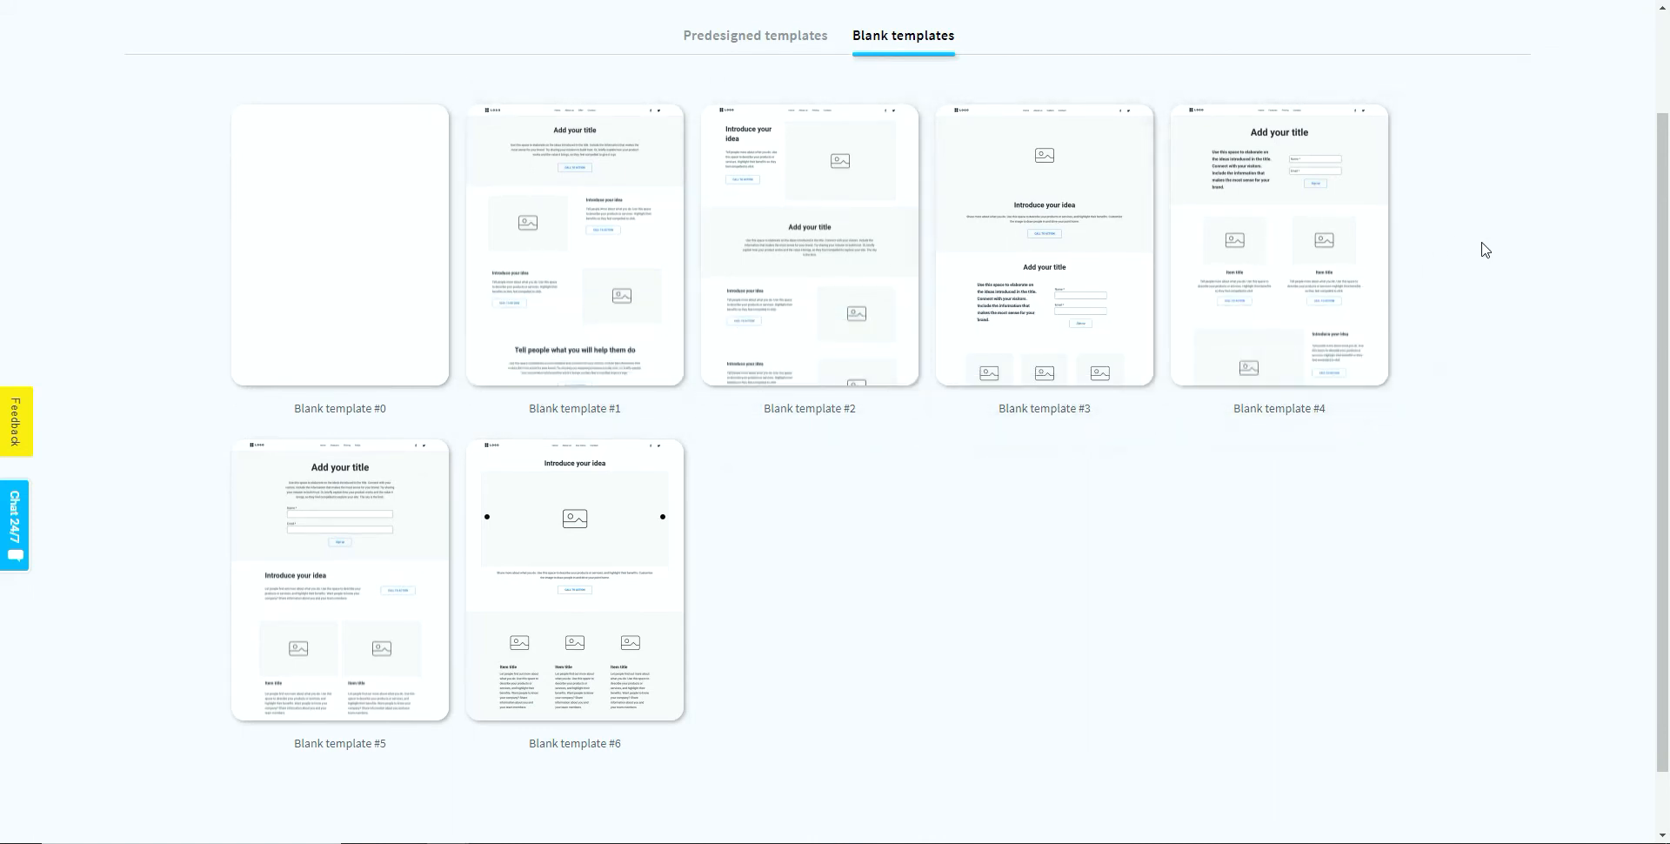
mouse_move(1246, 244)
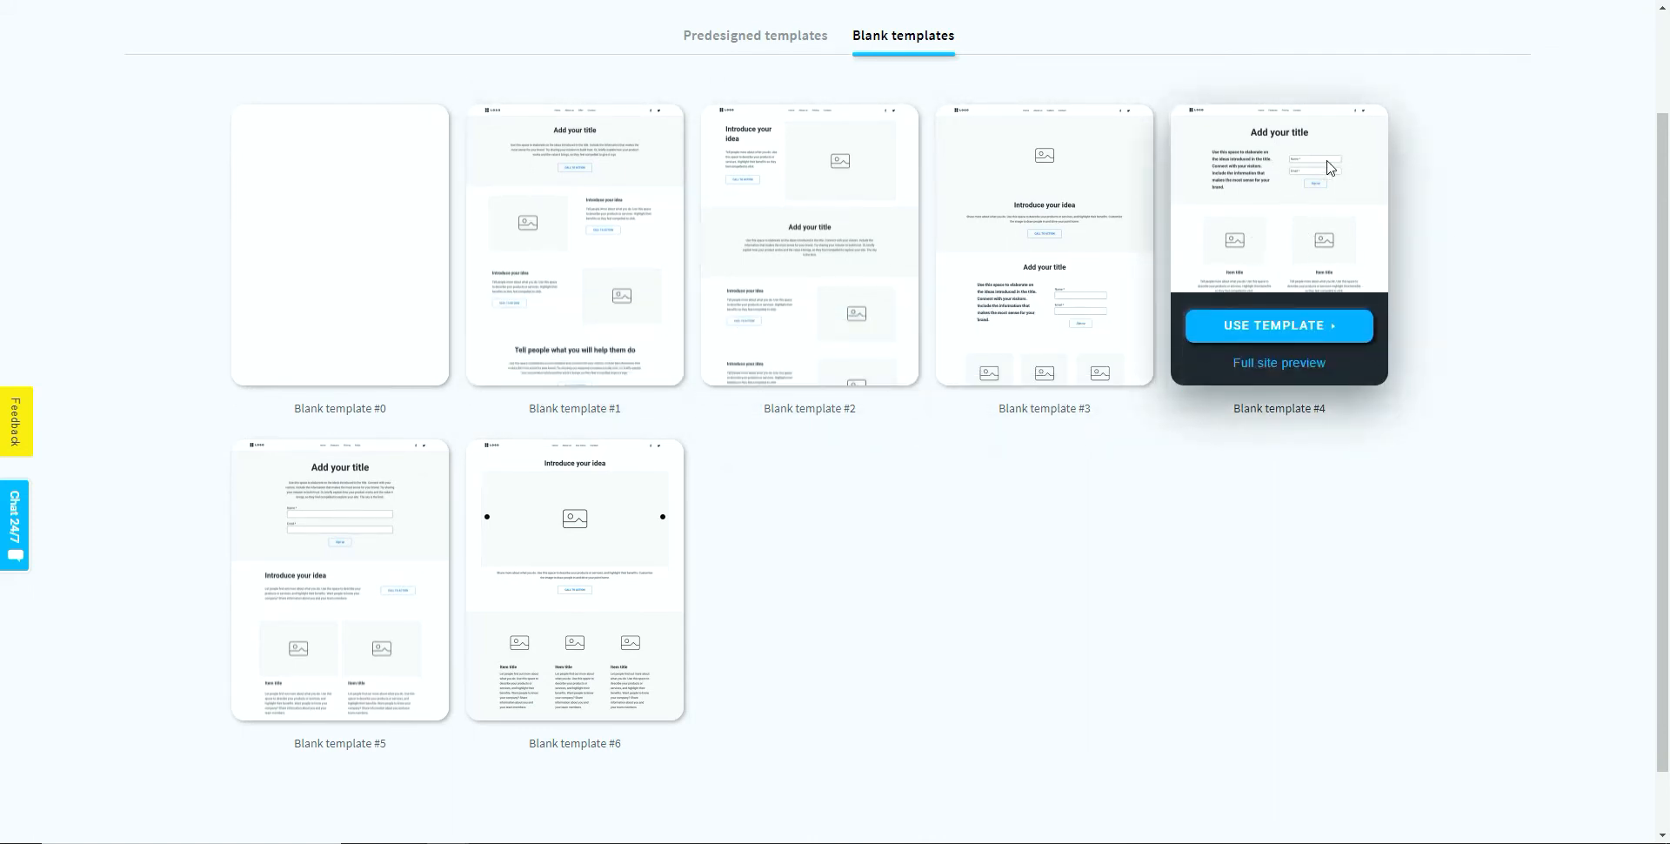
mouse_move(363, 295)
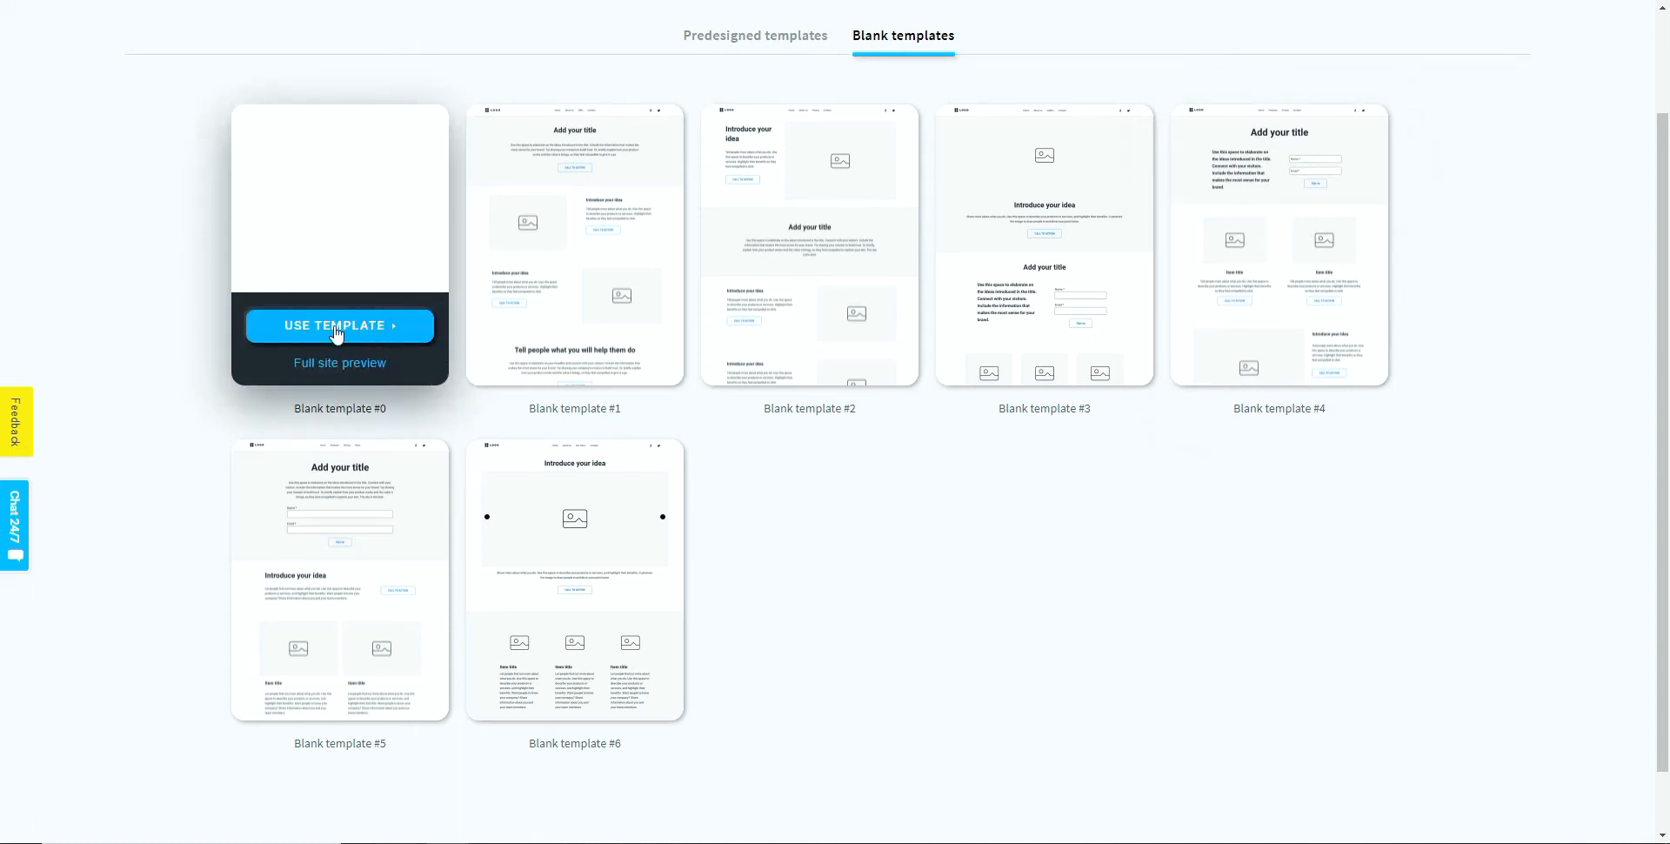
click(336, 326)
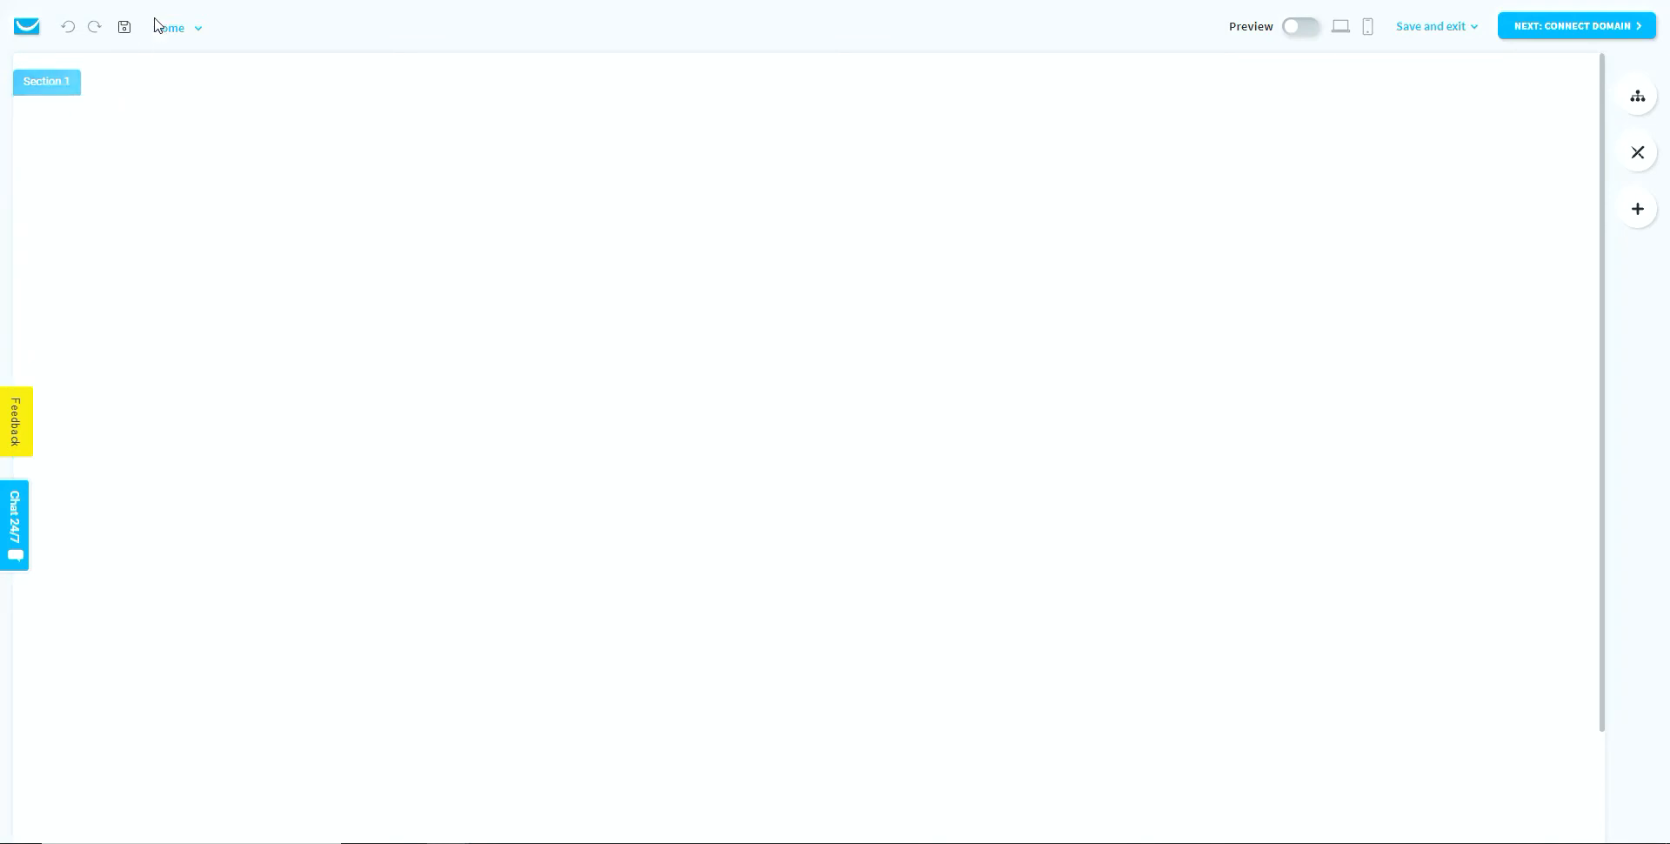
click(181, 28)
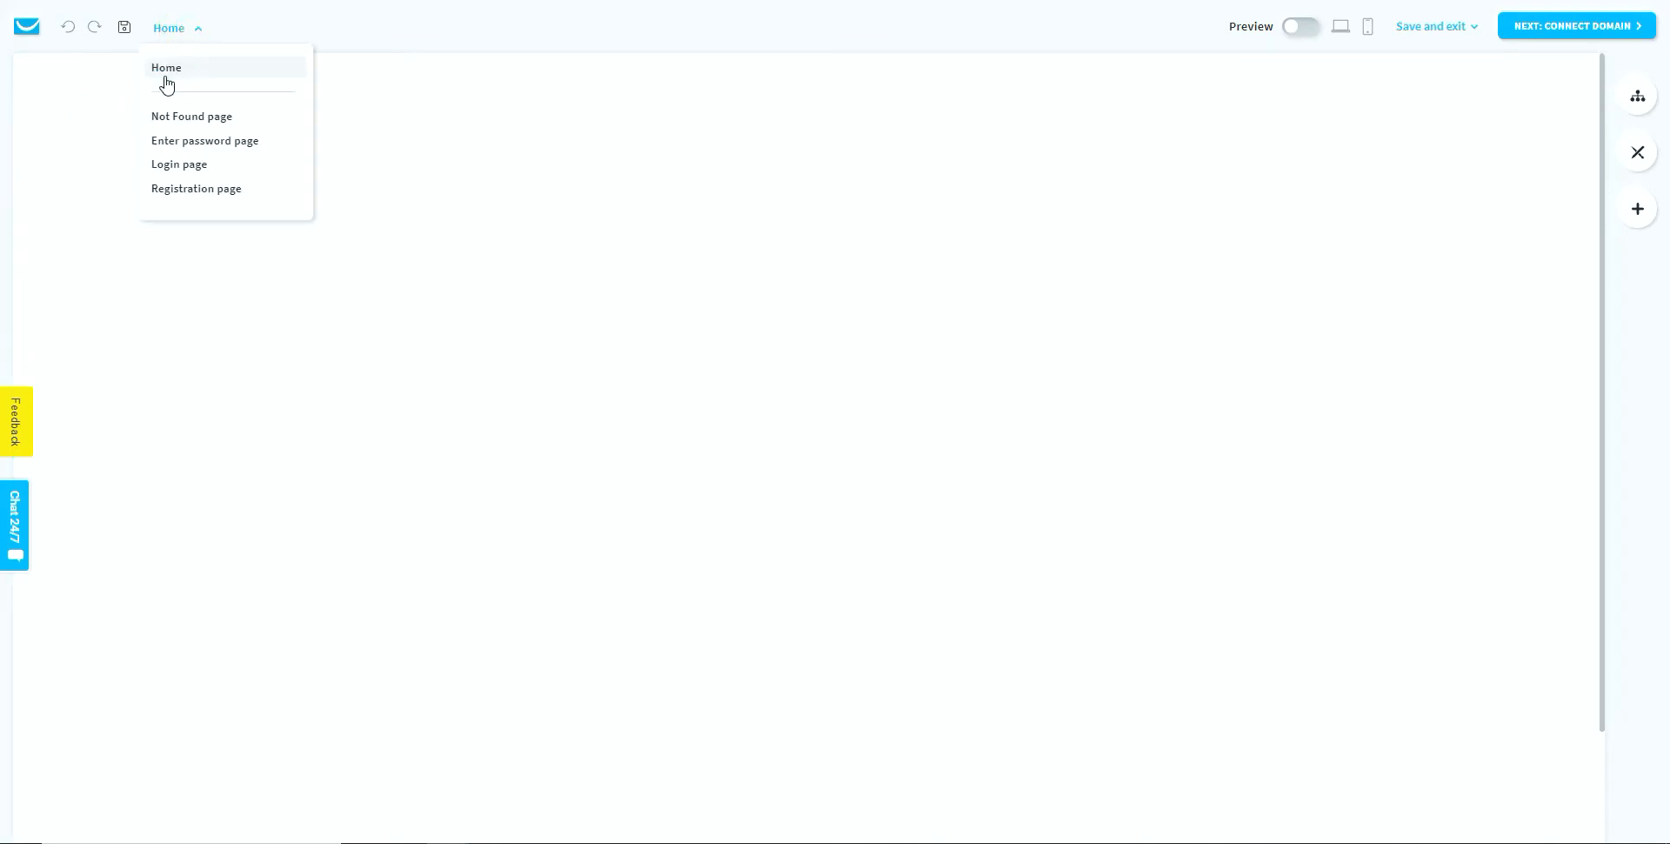
click(680, 142)
click(1014, 190)
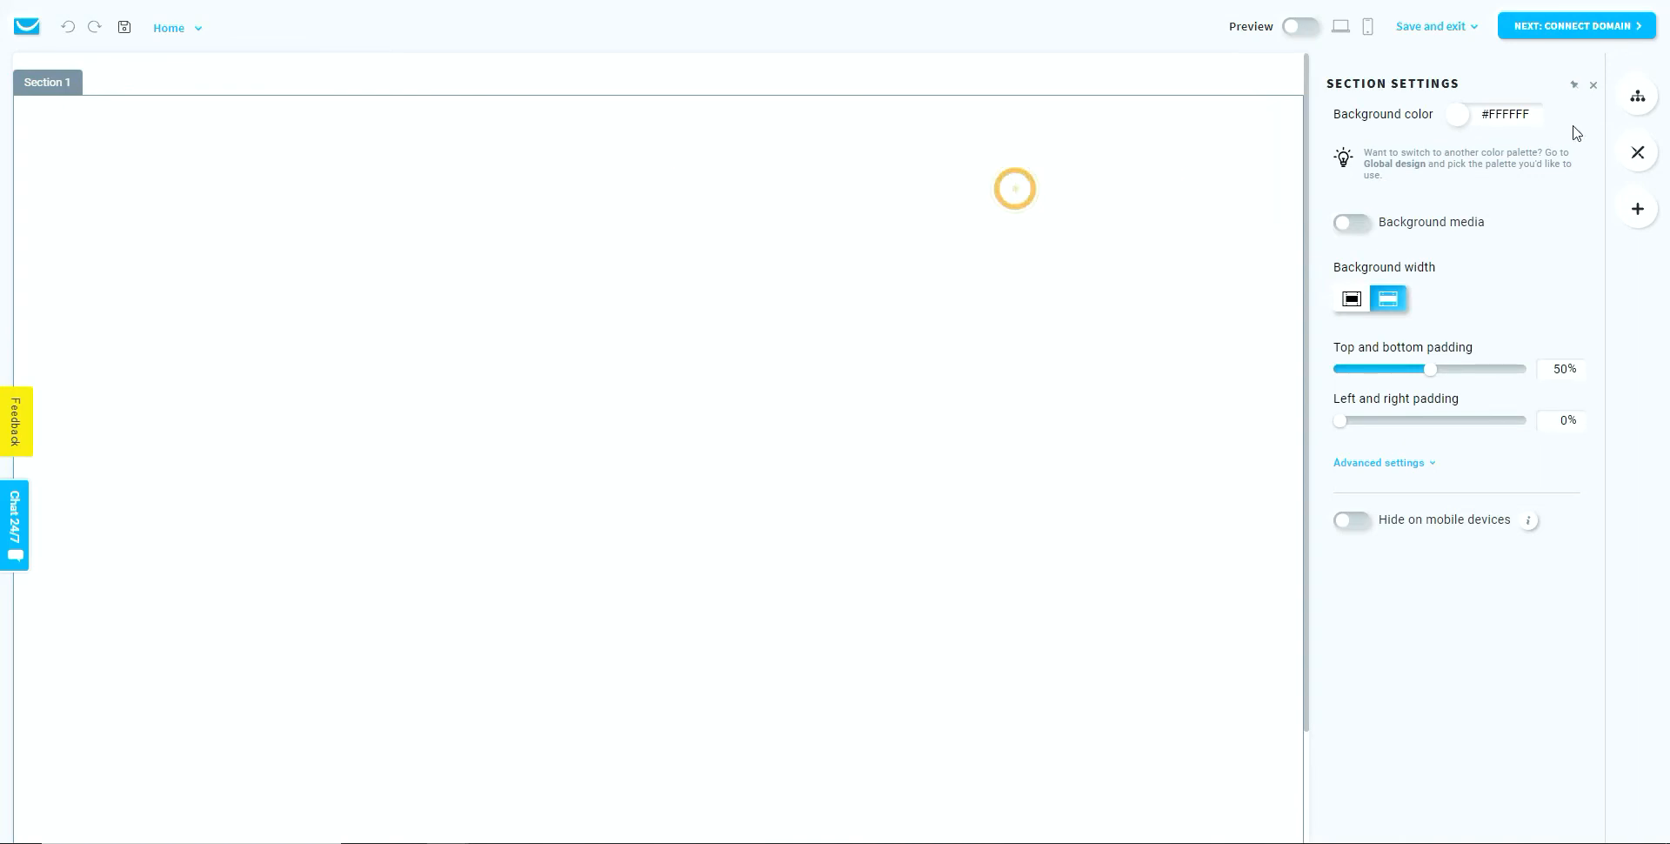
click(1636, 151)
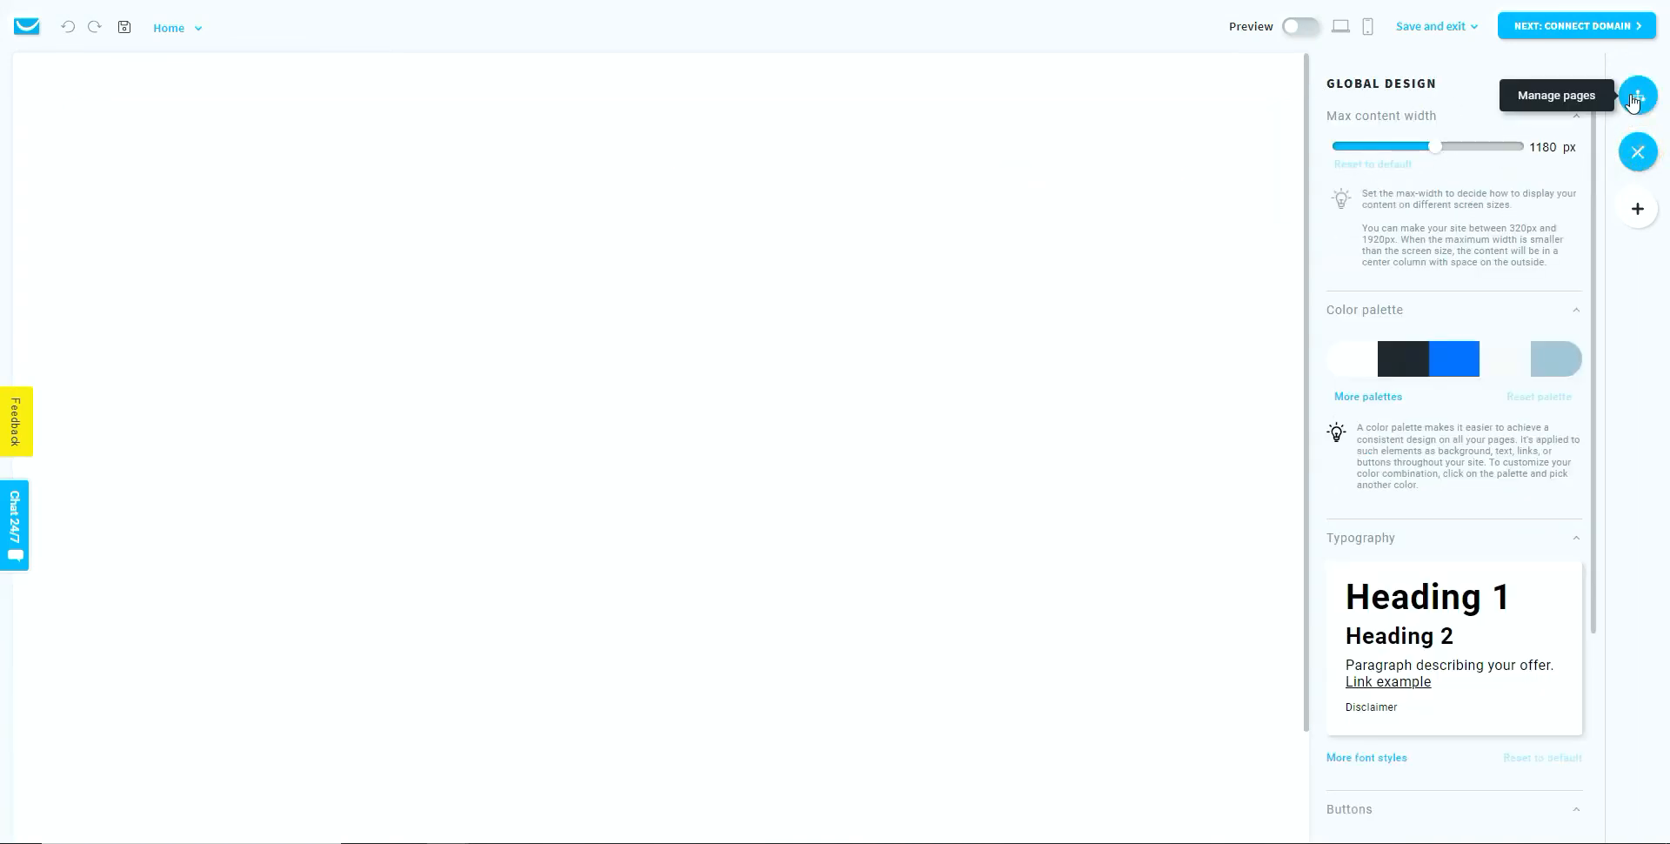
Add a new page to the site from the page template in the About category
click(1636, 96)
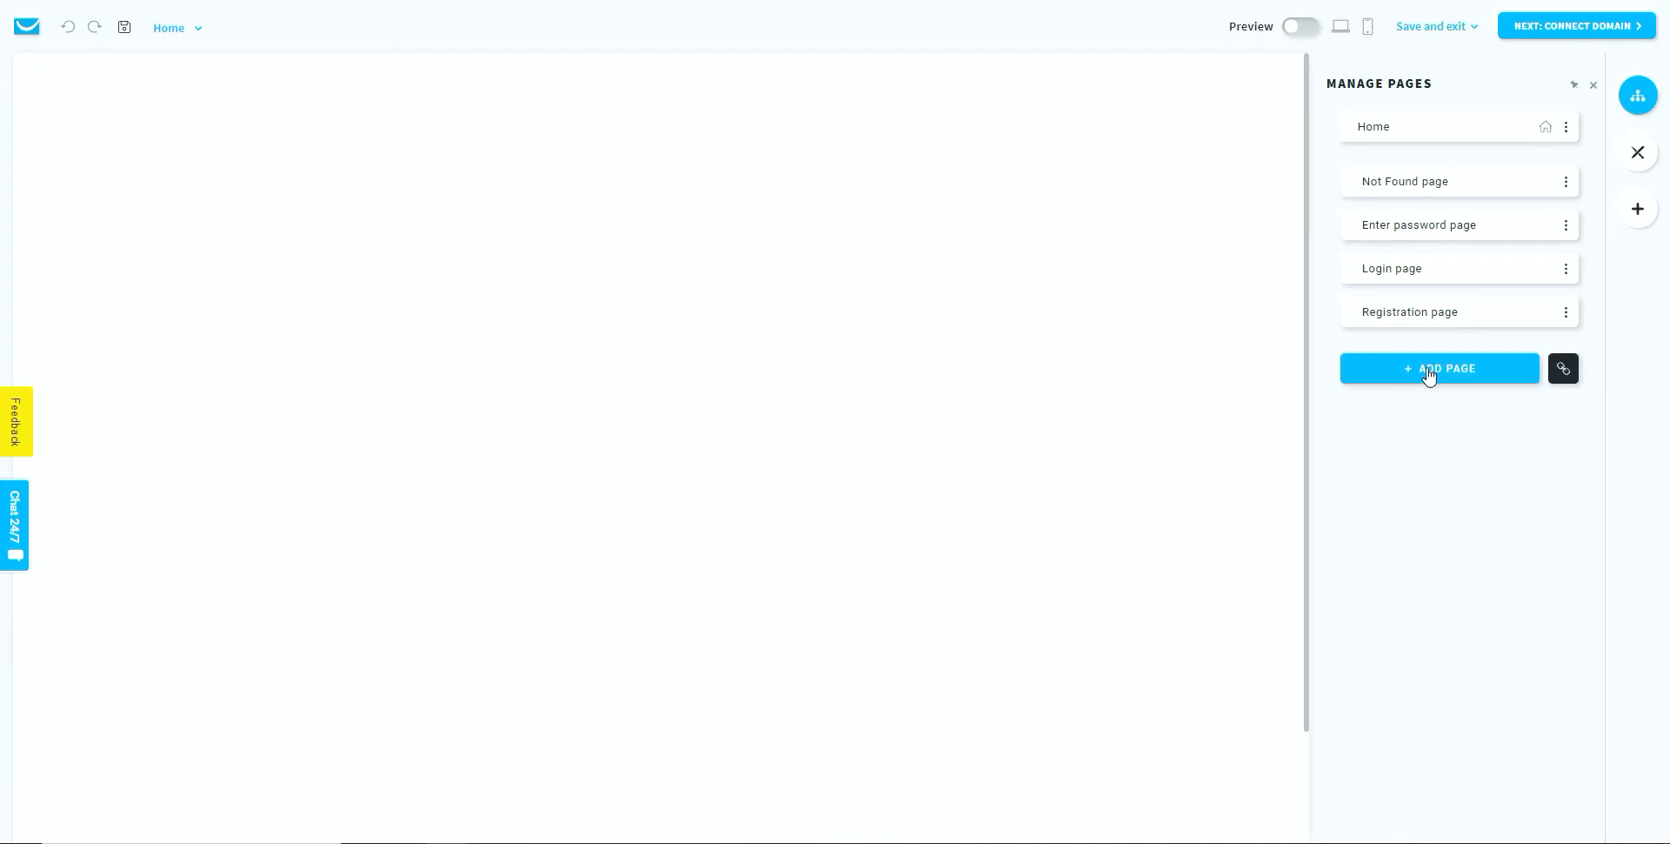
click(1424, 373)
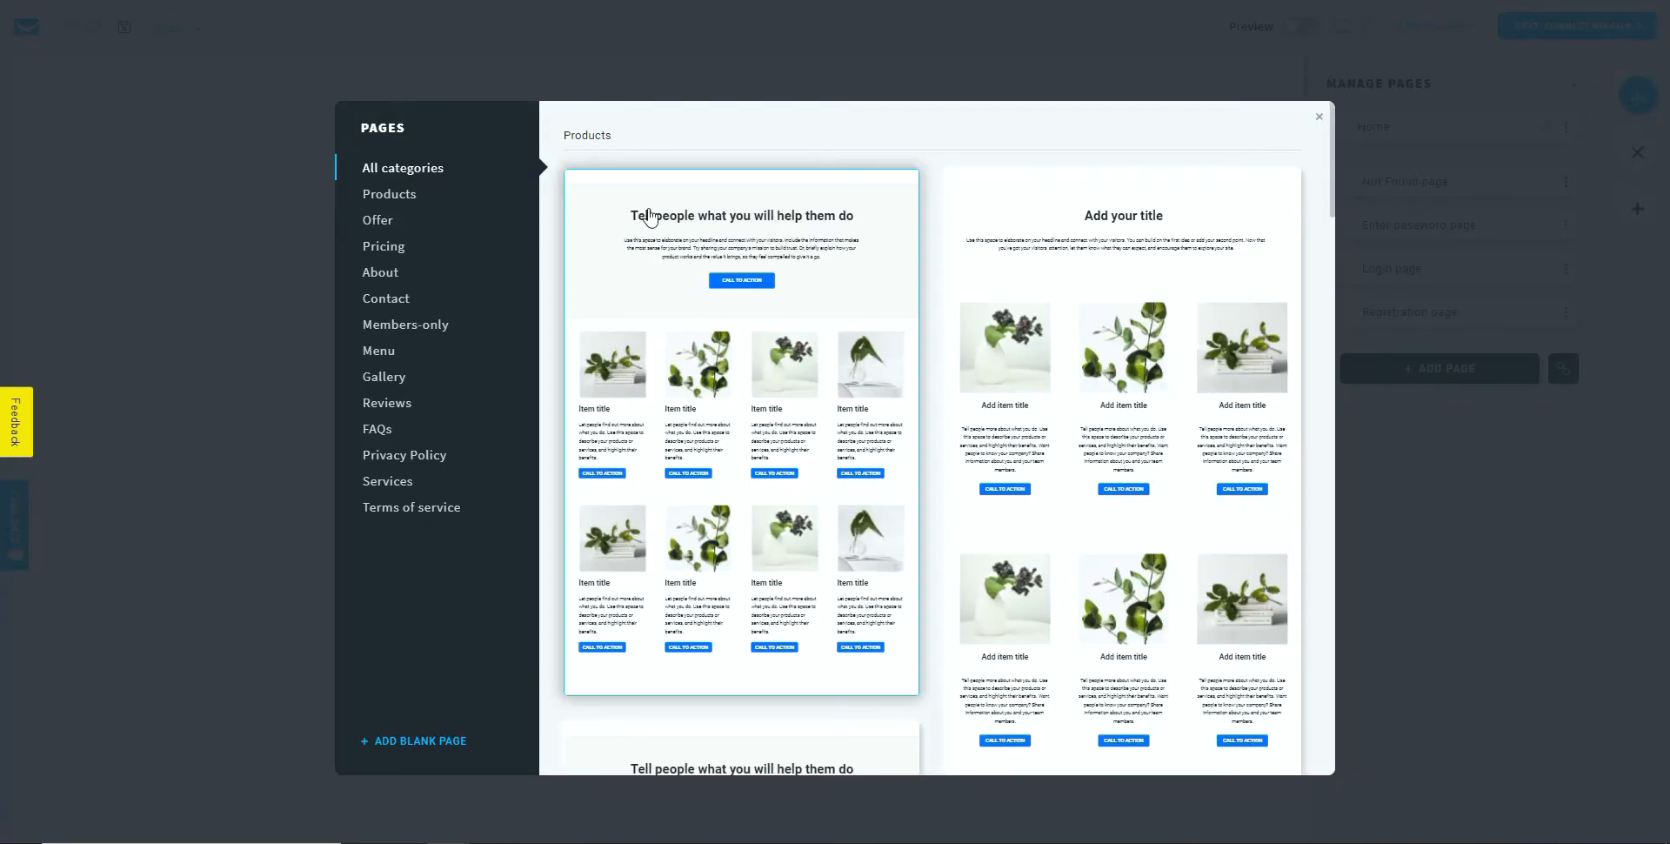
scroll(918, 219, down, 5)
scroll(928, 216, down, 7)
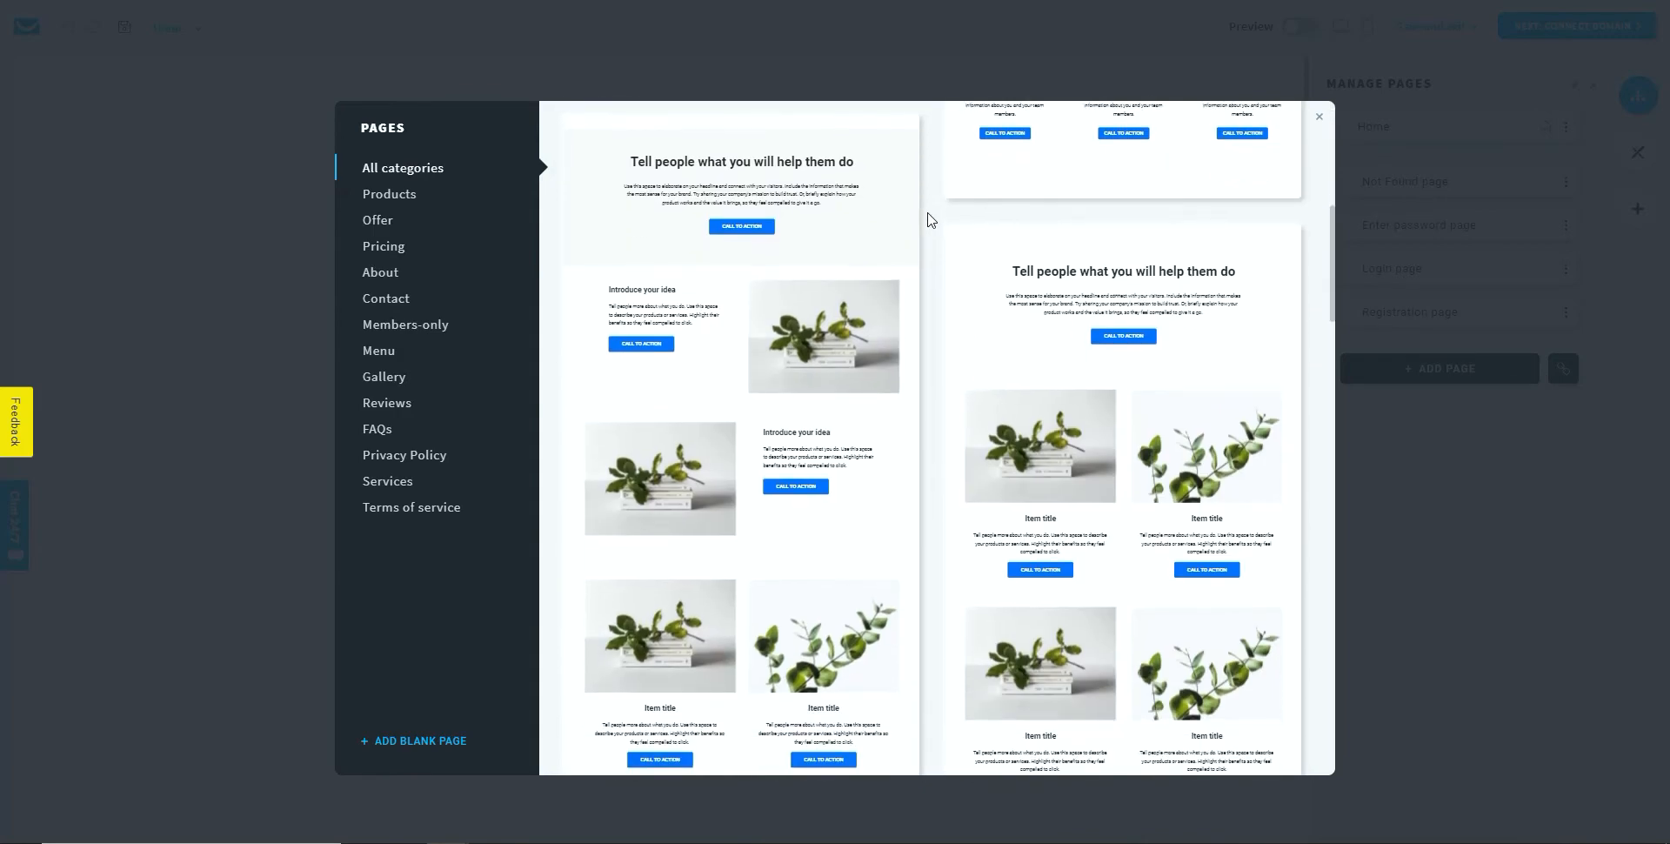
scroll(928, 215, up, 11)
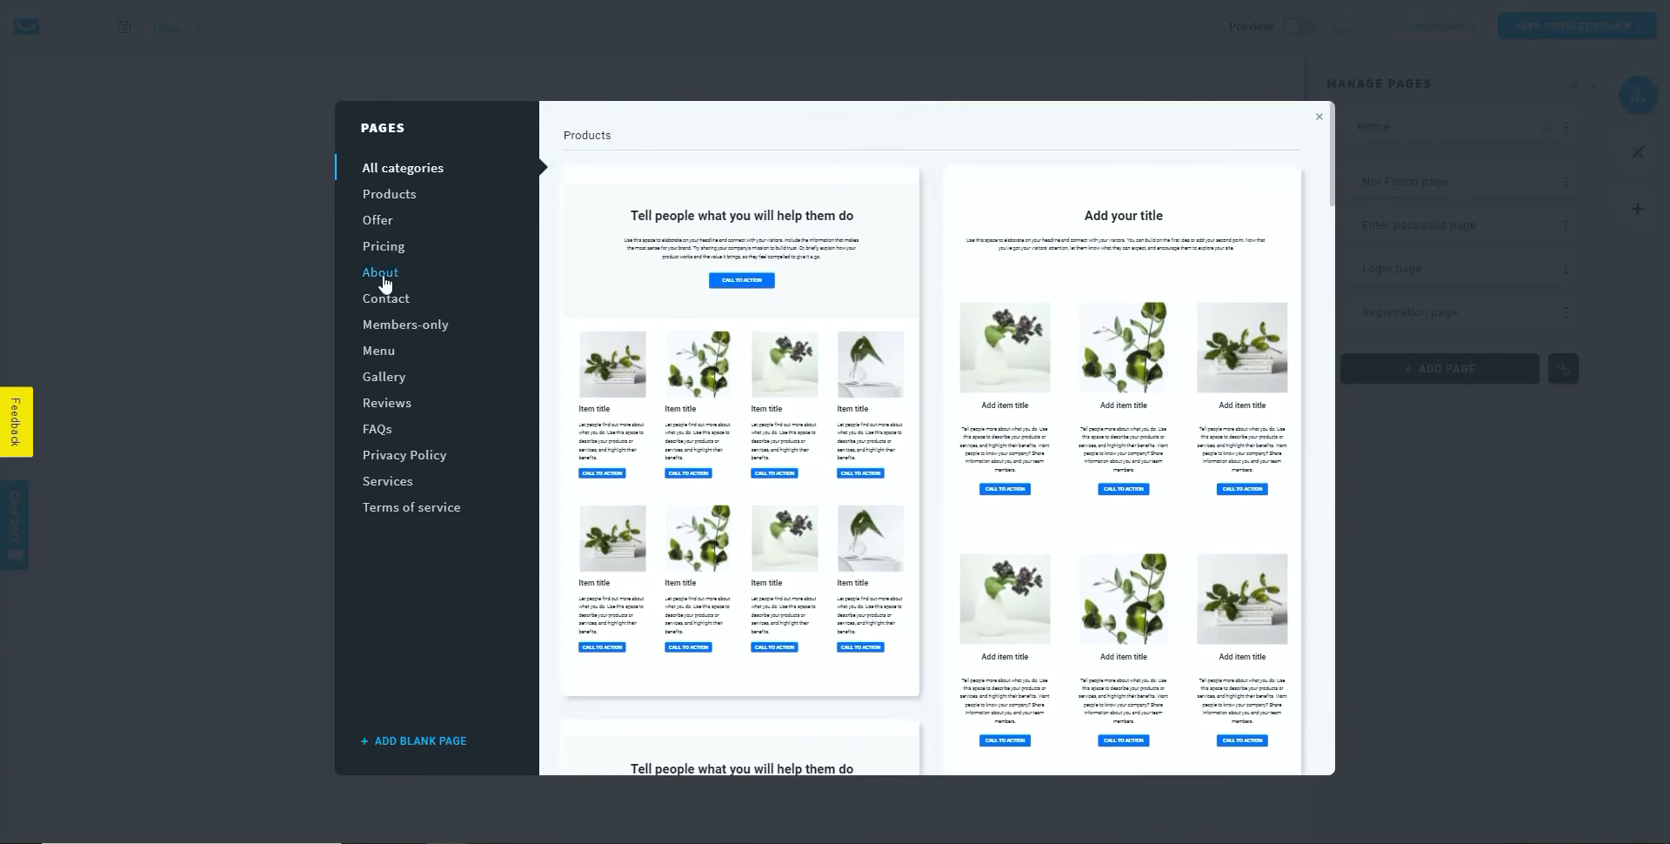
click(380, 273)
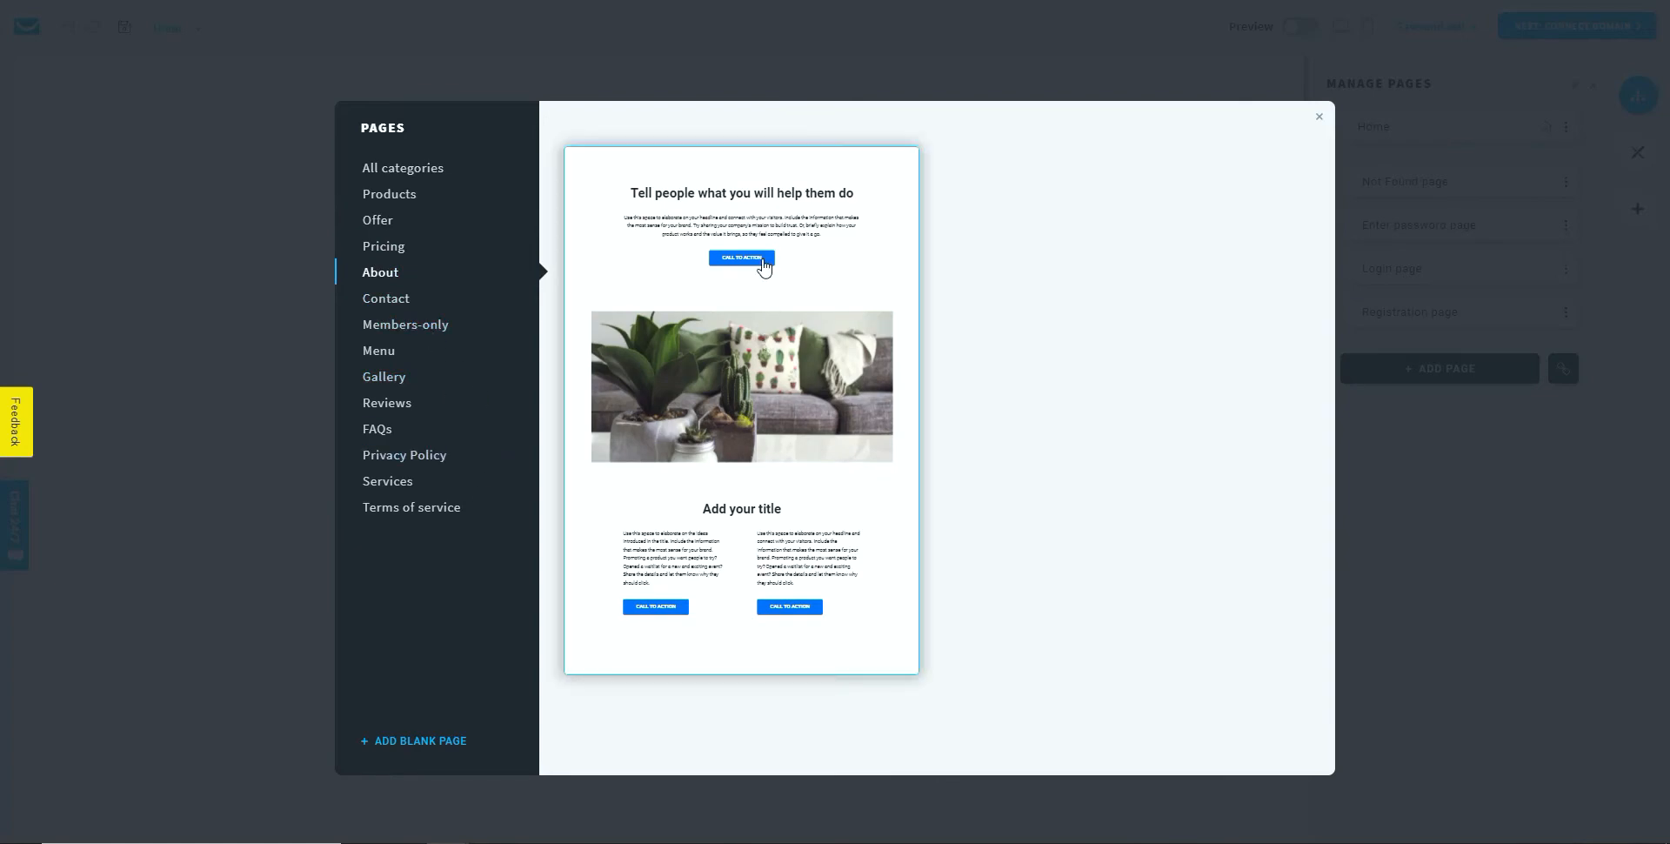
click(803, 276)
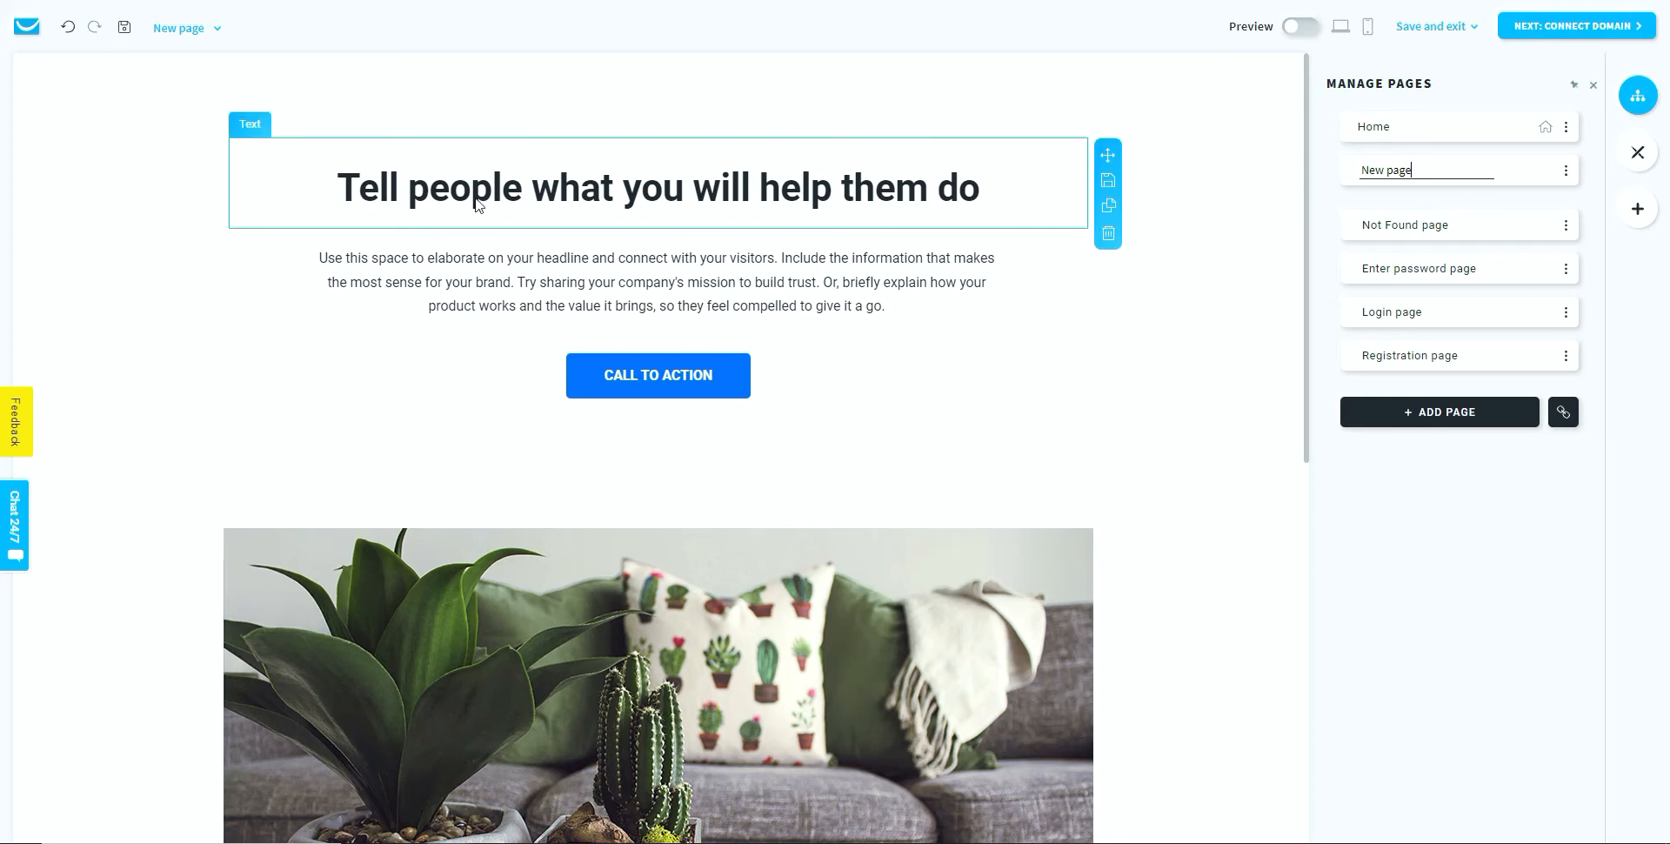
Delete the "Add your title" heading and the whole two-column text section below the plant image
drag(980, 184, 339, 181)
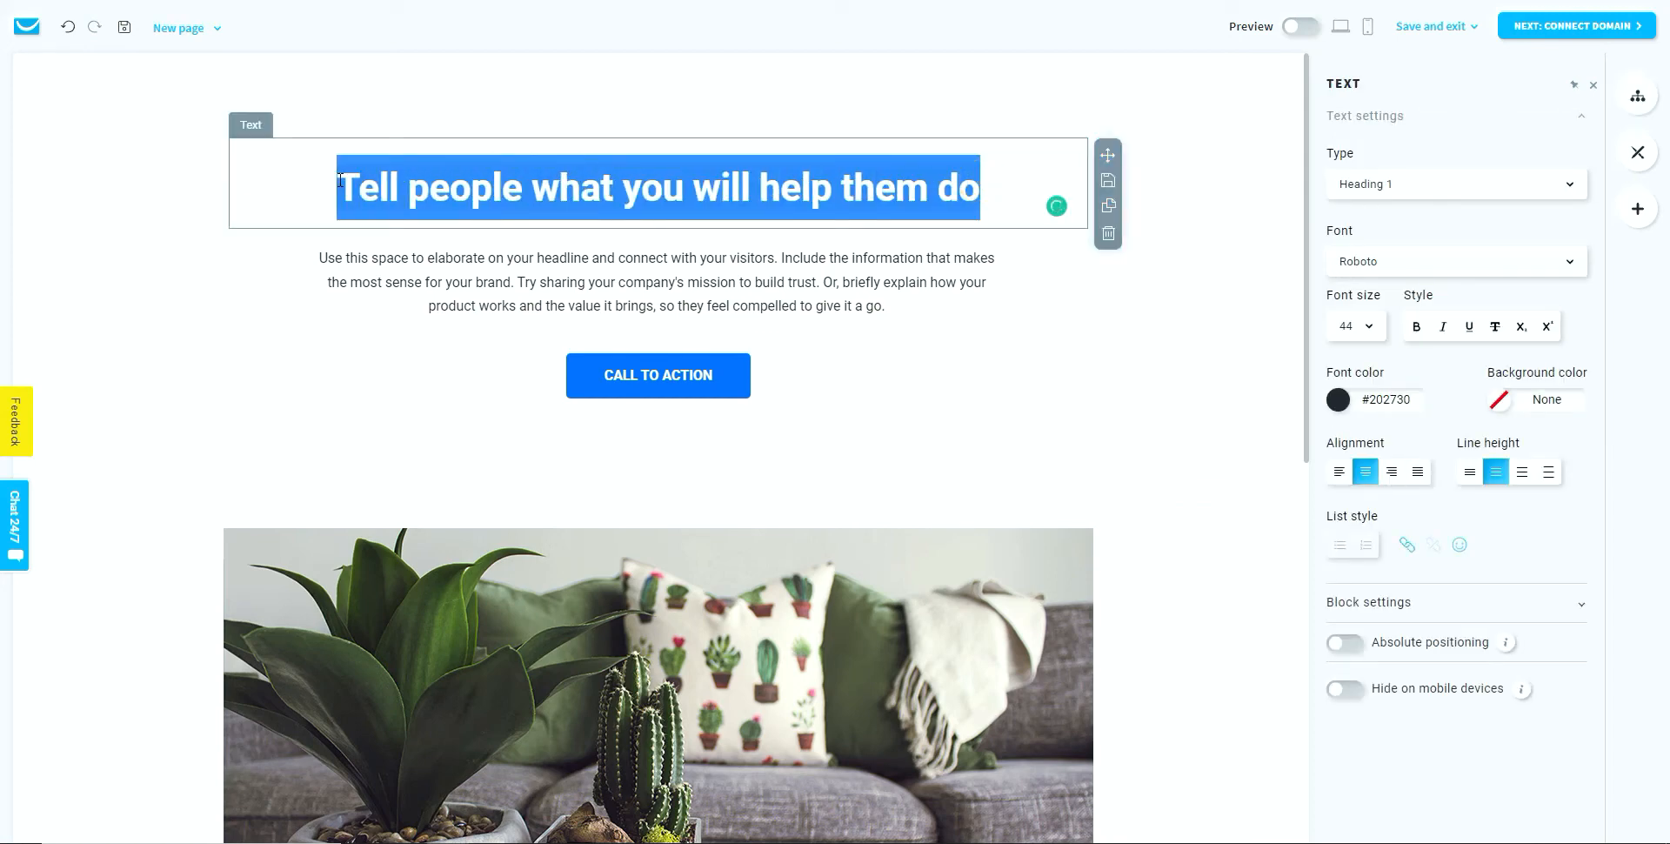
click(560, 279)
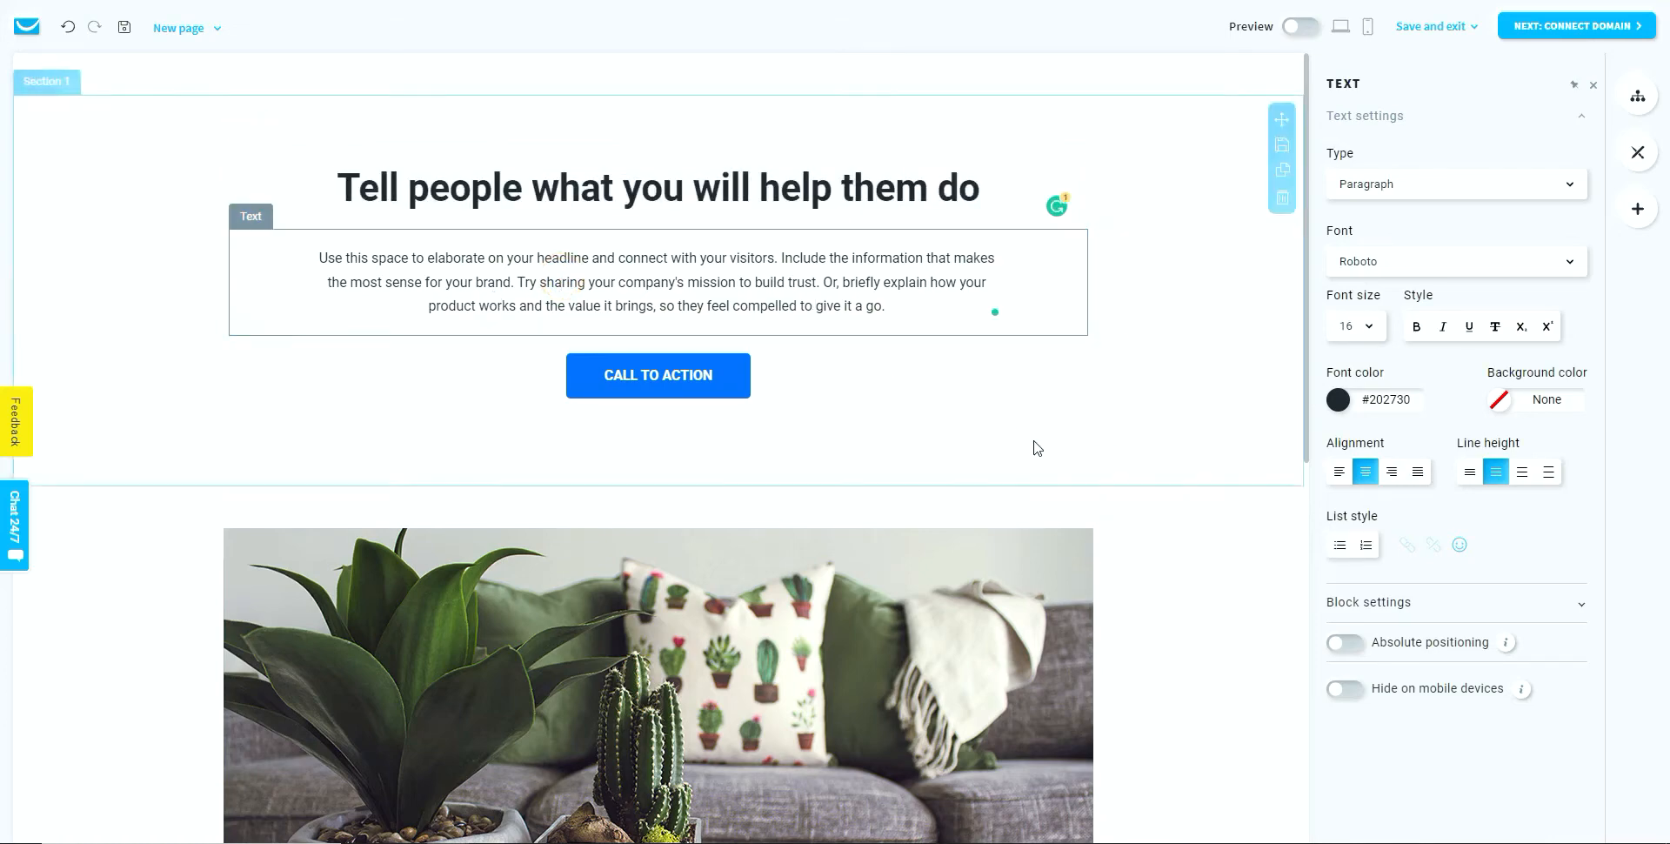
scroll(1039, 445, down, 8)
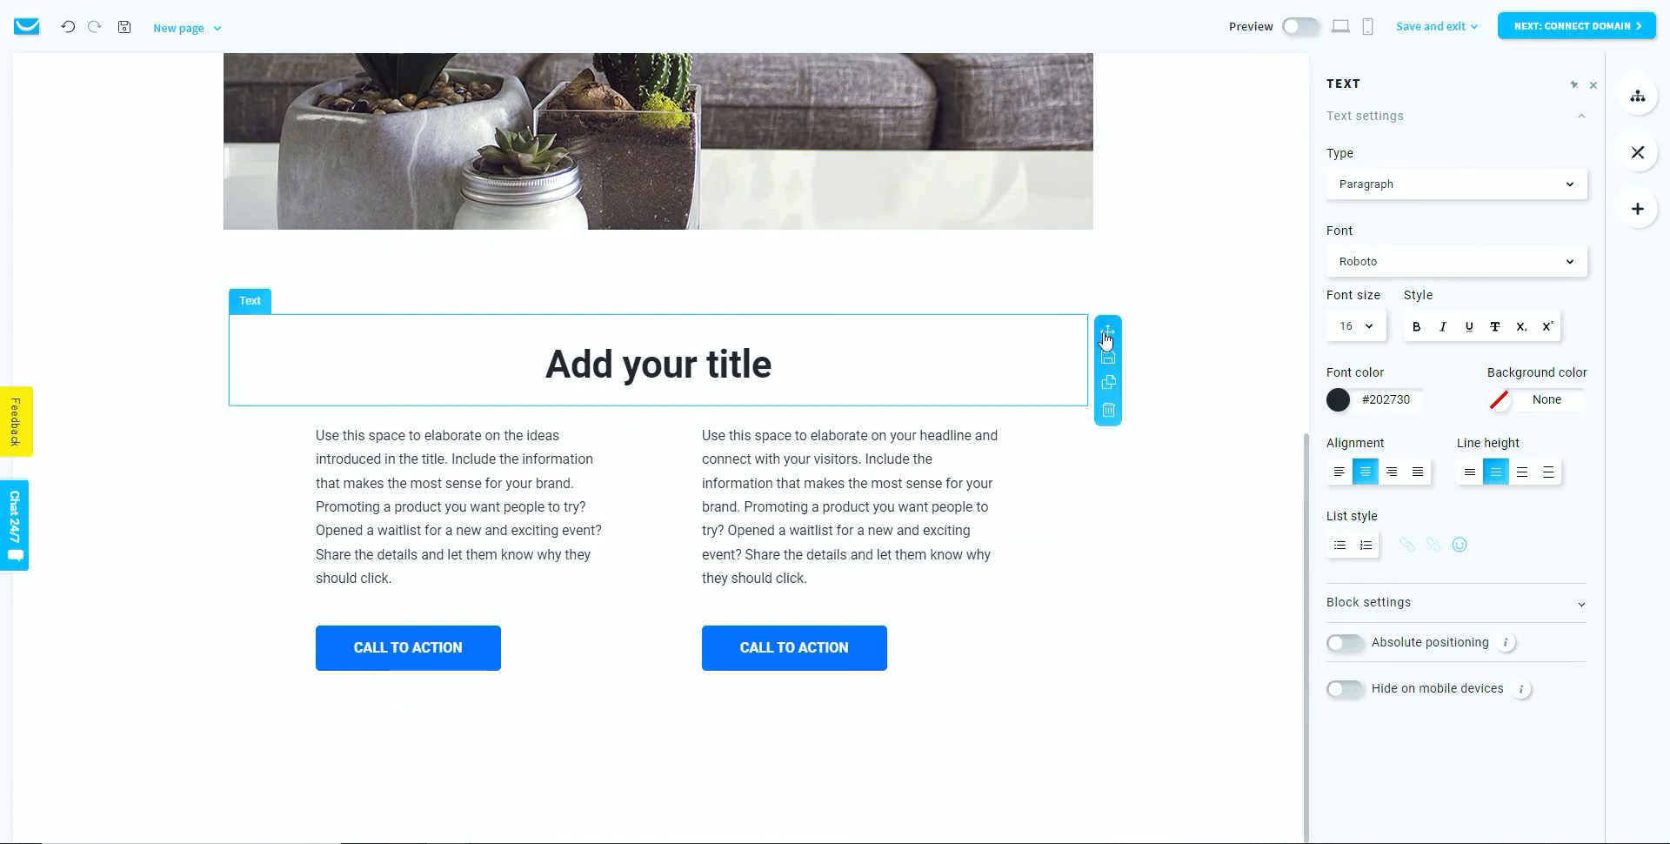
click(1108, 410)
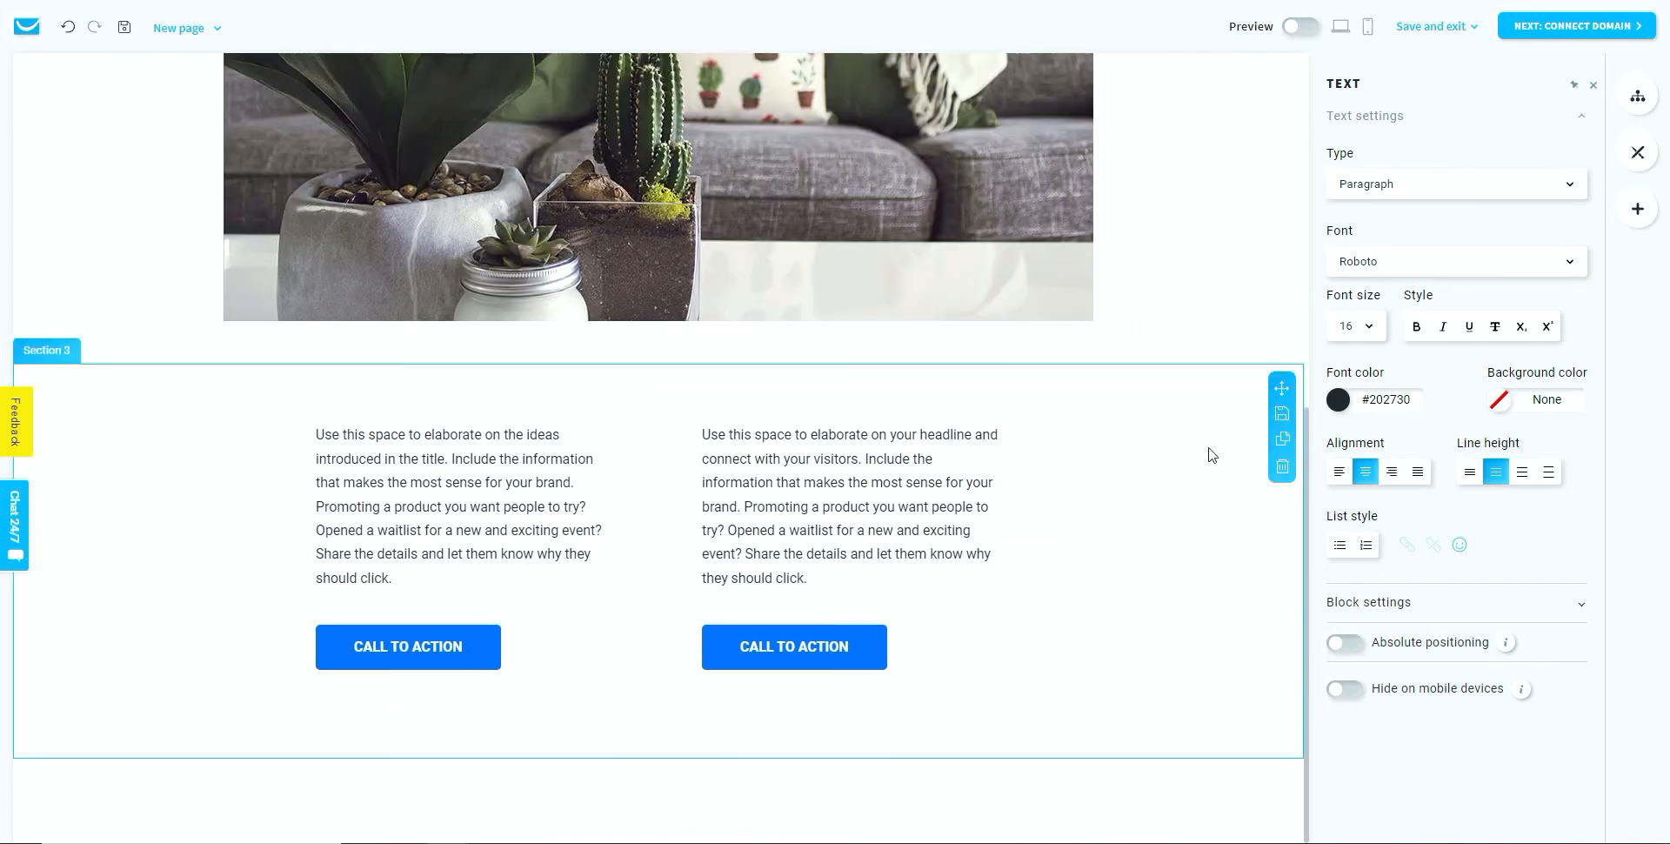
click(1283, 467)
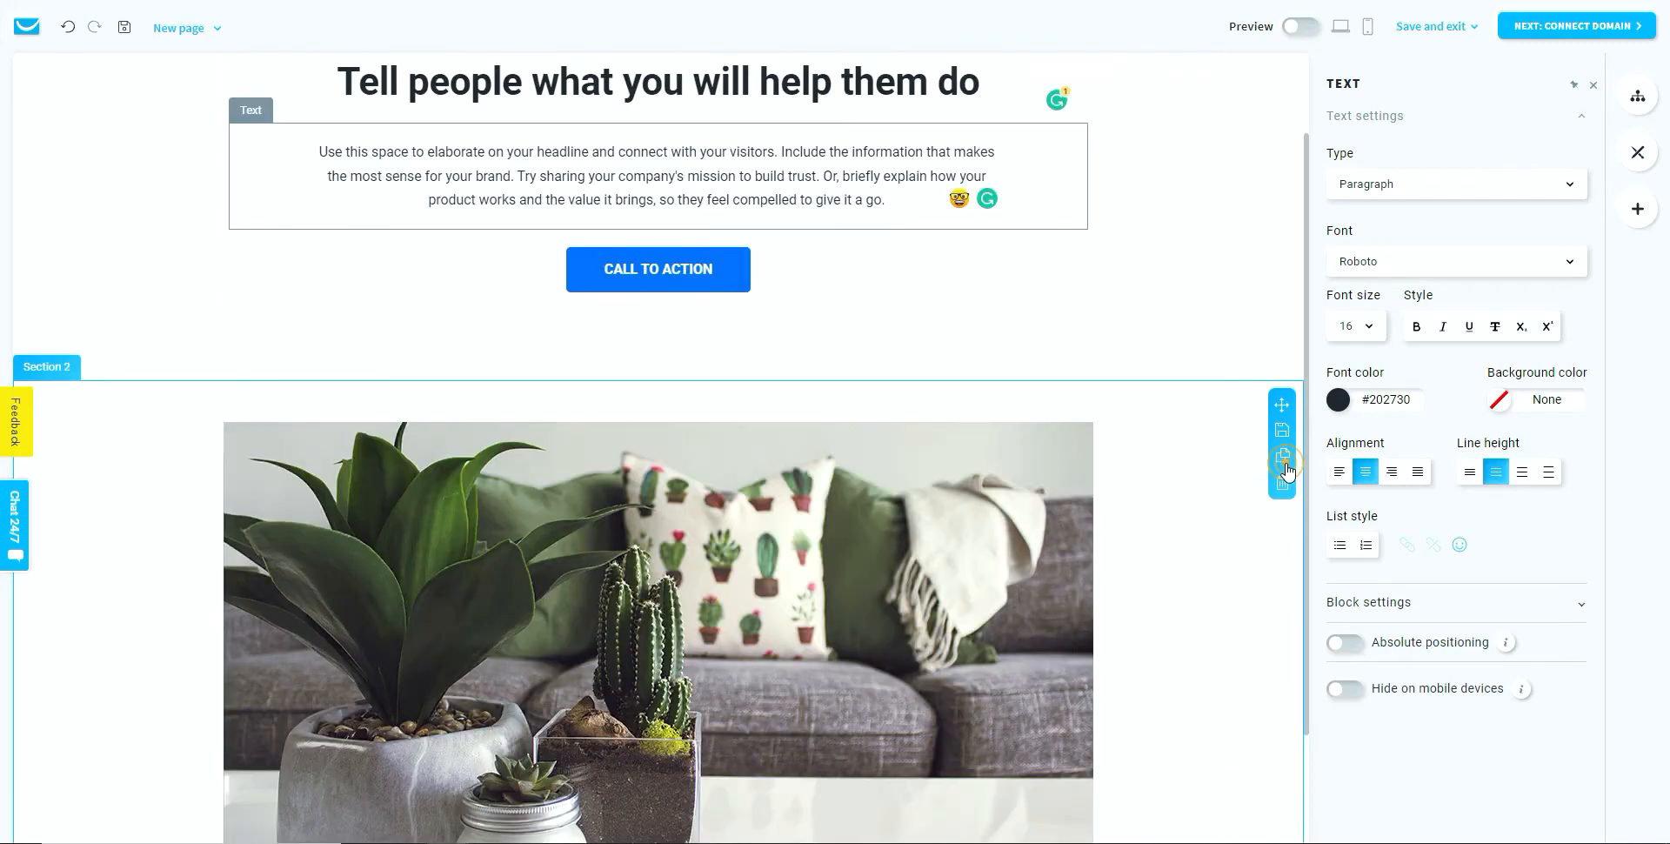
Replace the page's main heading "Tell people what you will help them do" with "About Us"
scroll(1014, 481, down, 3)
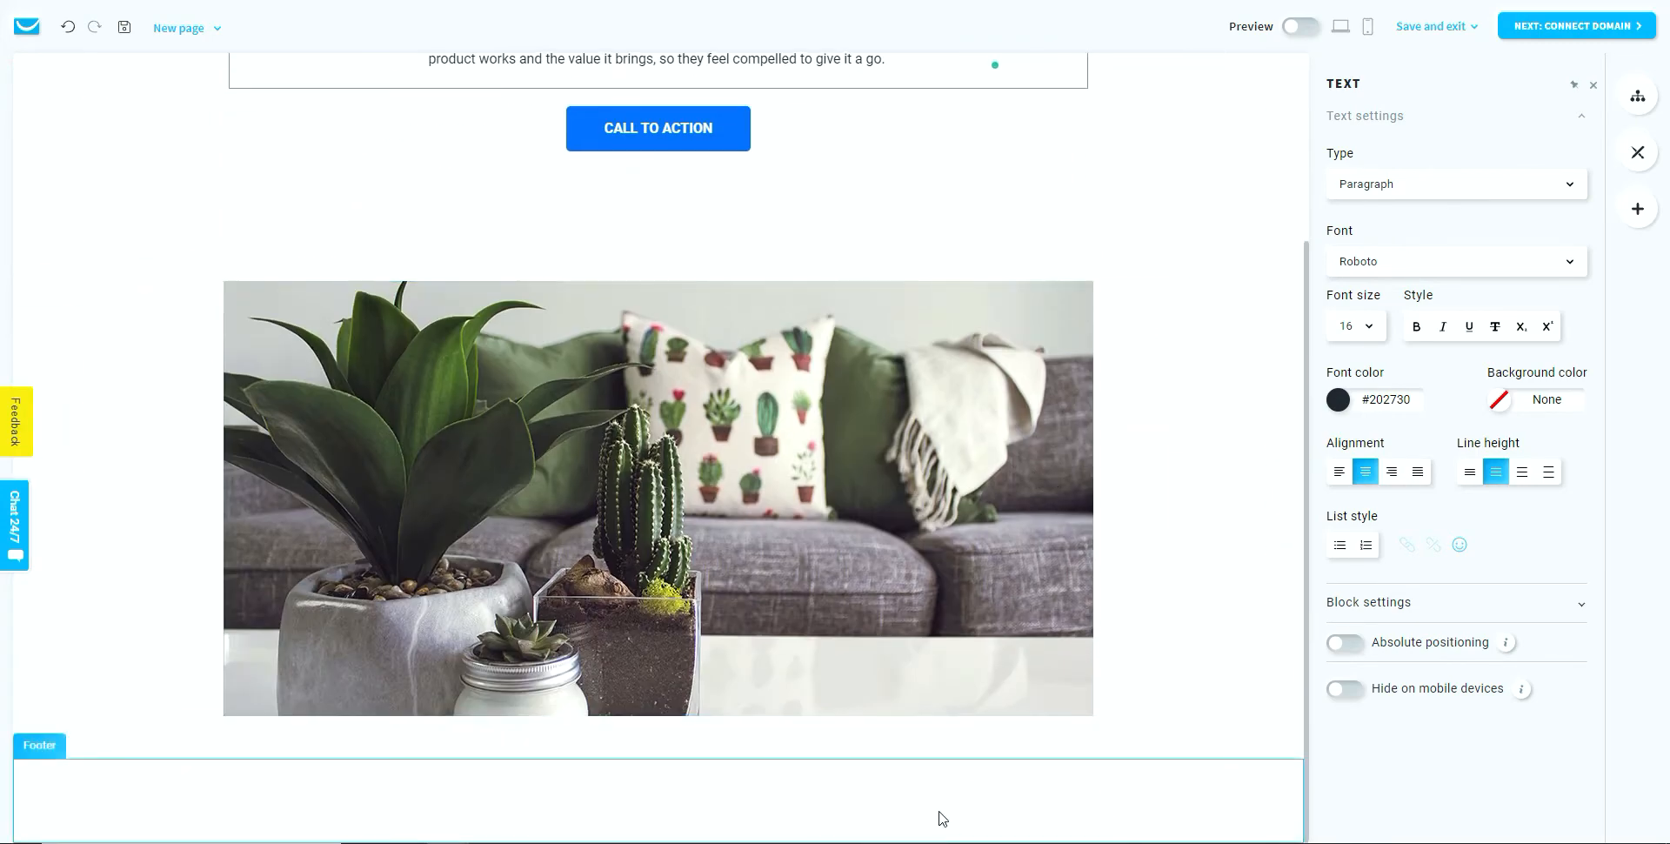
scroll(1122, 261, up, 3)
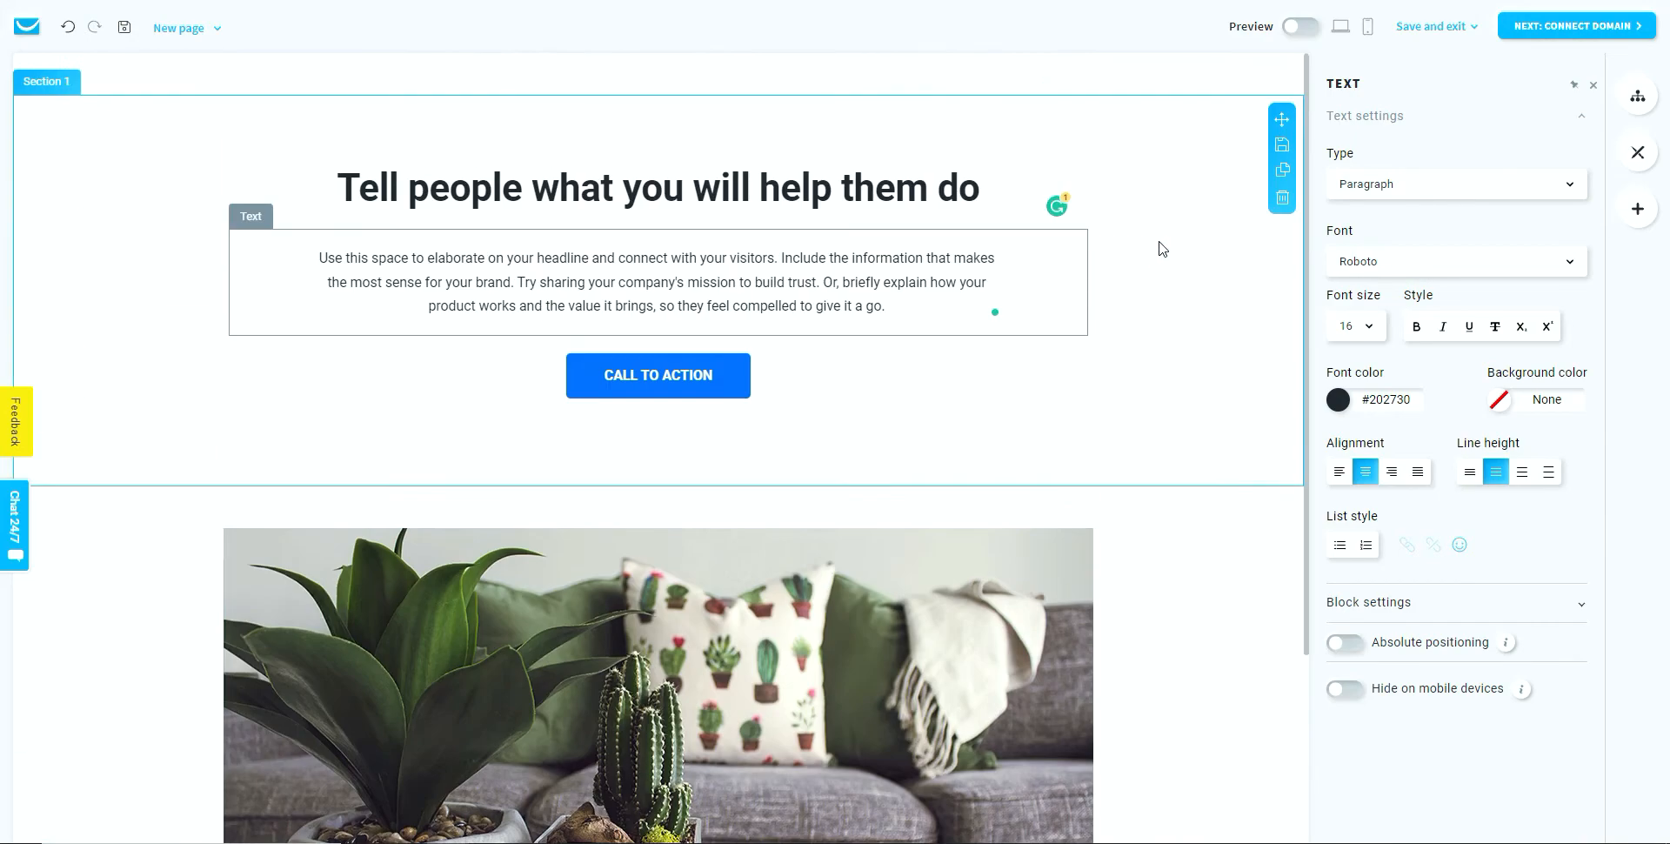
click(866, 186)
drag(985, 192, 313, 173)
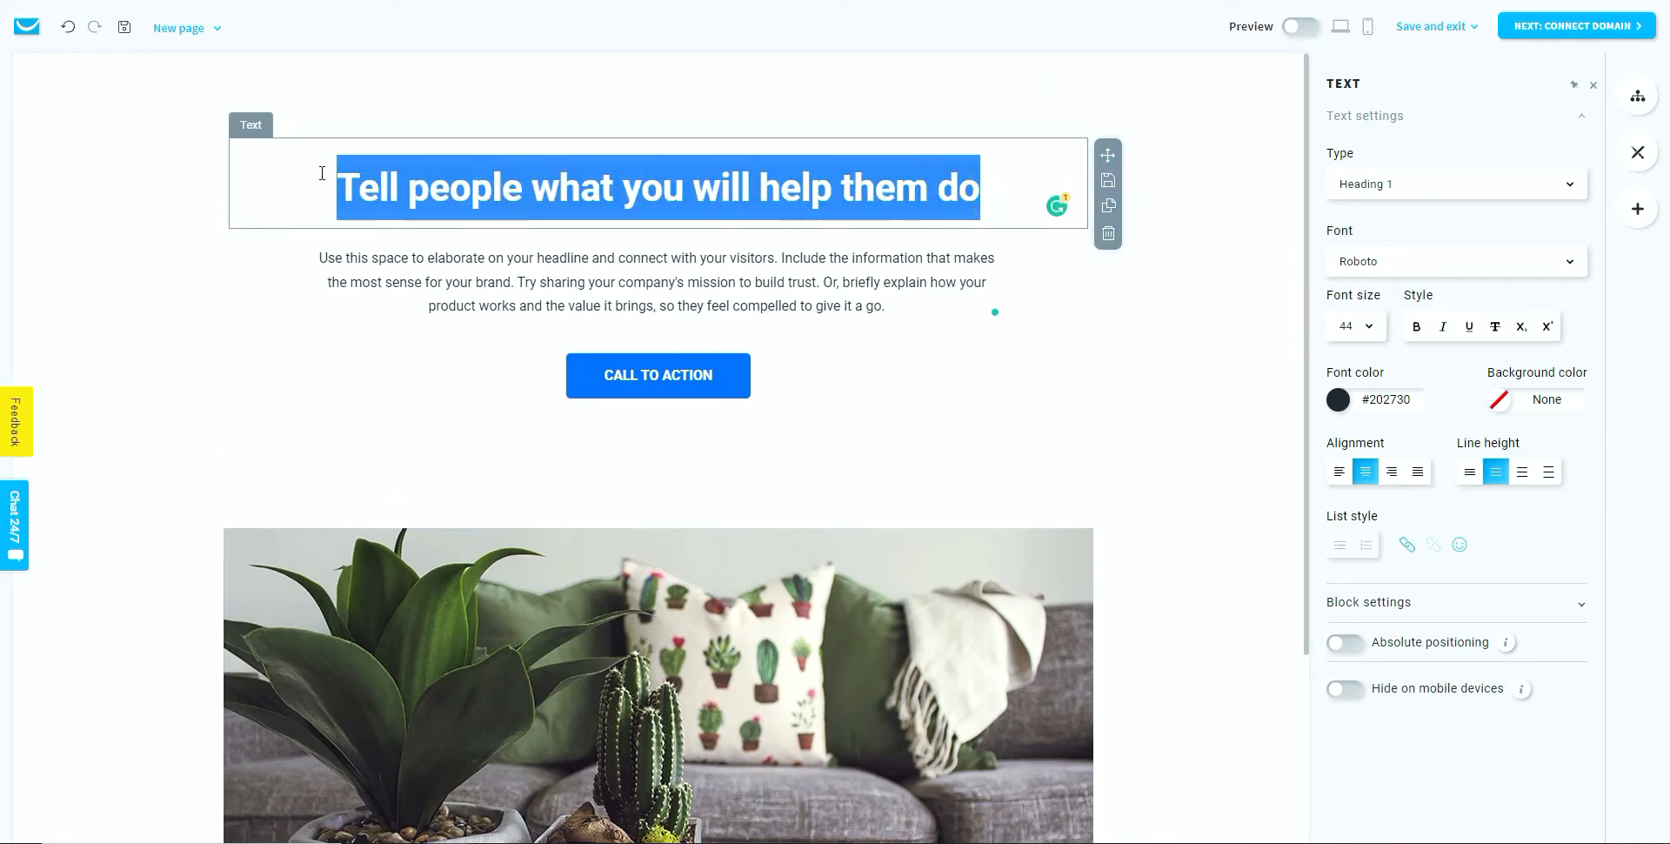
text(About )
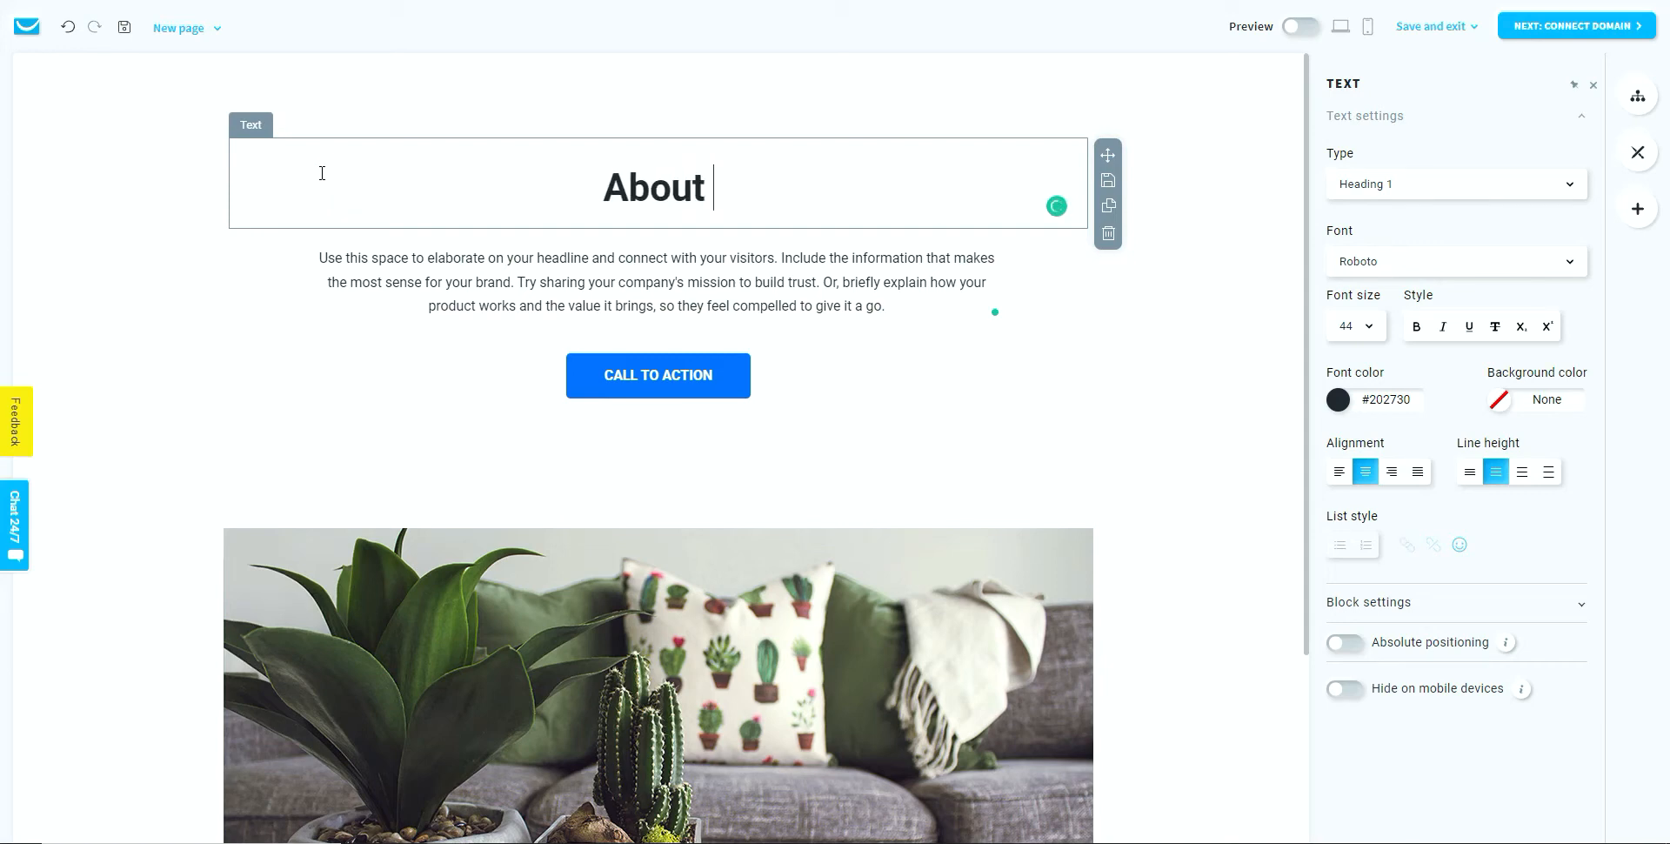
text(Us)
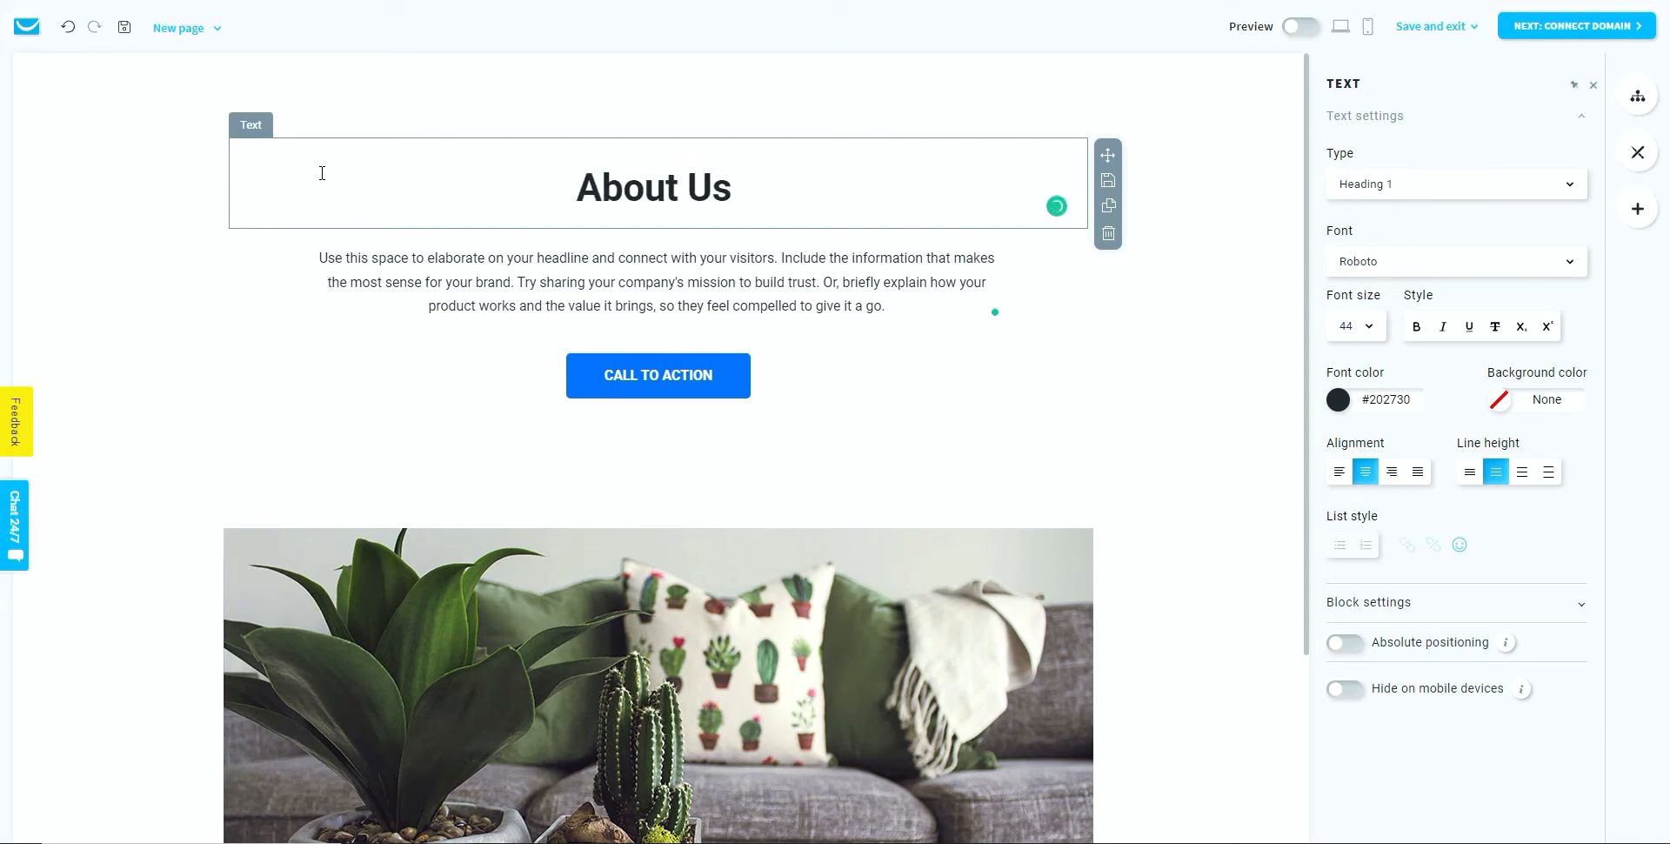
Delete the CALL TO ACTION button below the introductory paragraph
click(564, 280)
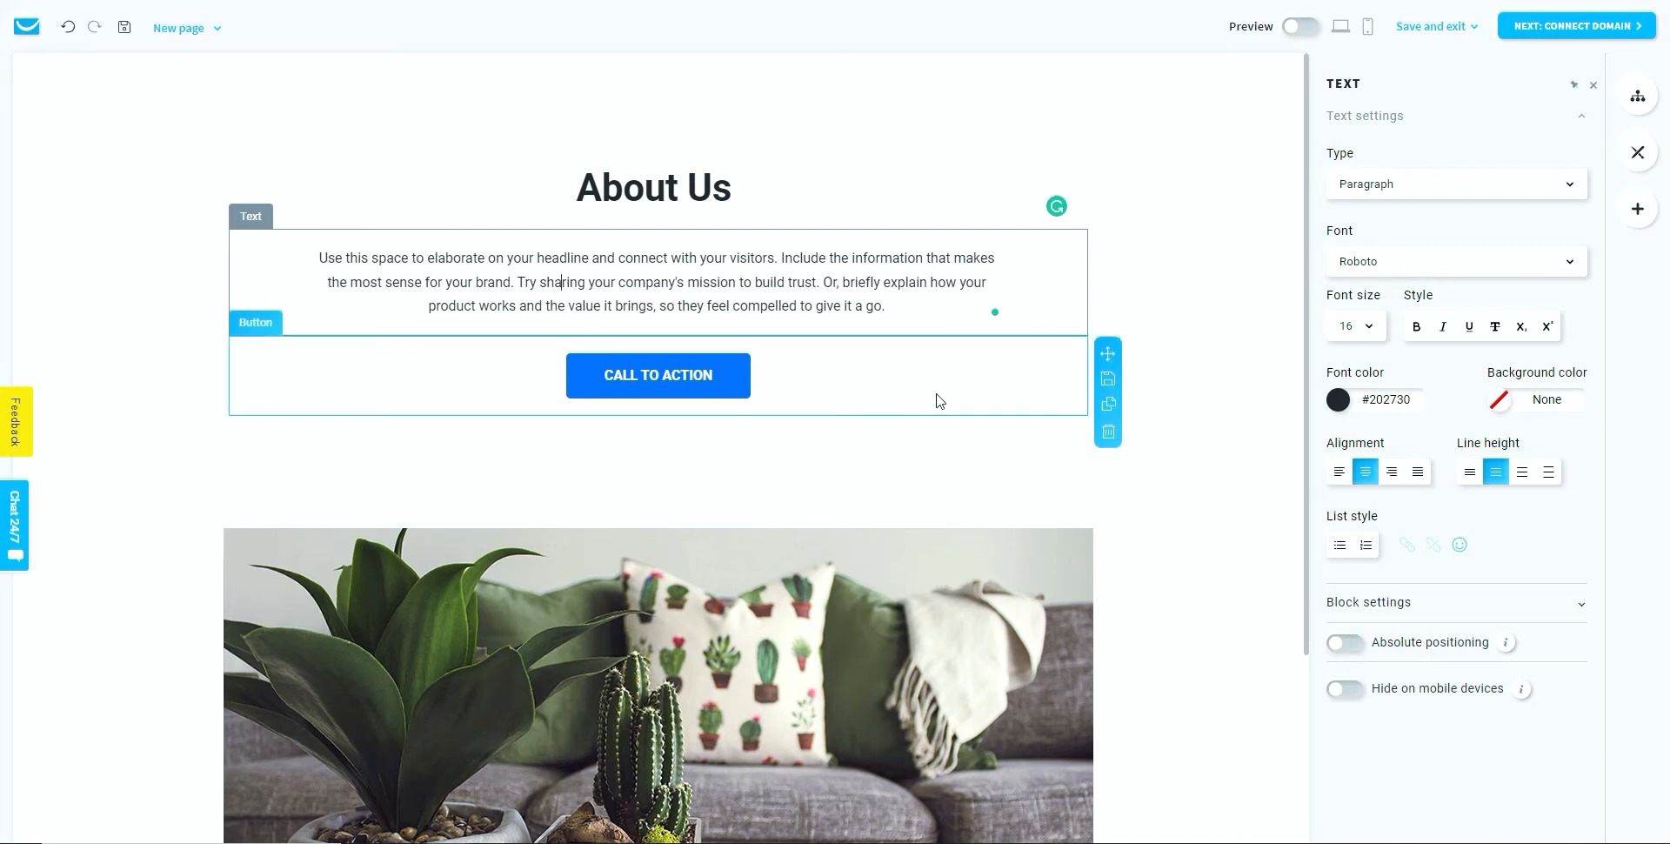
click(1108, 431)
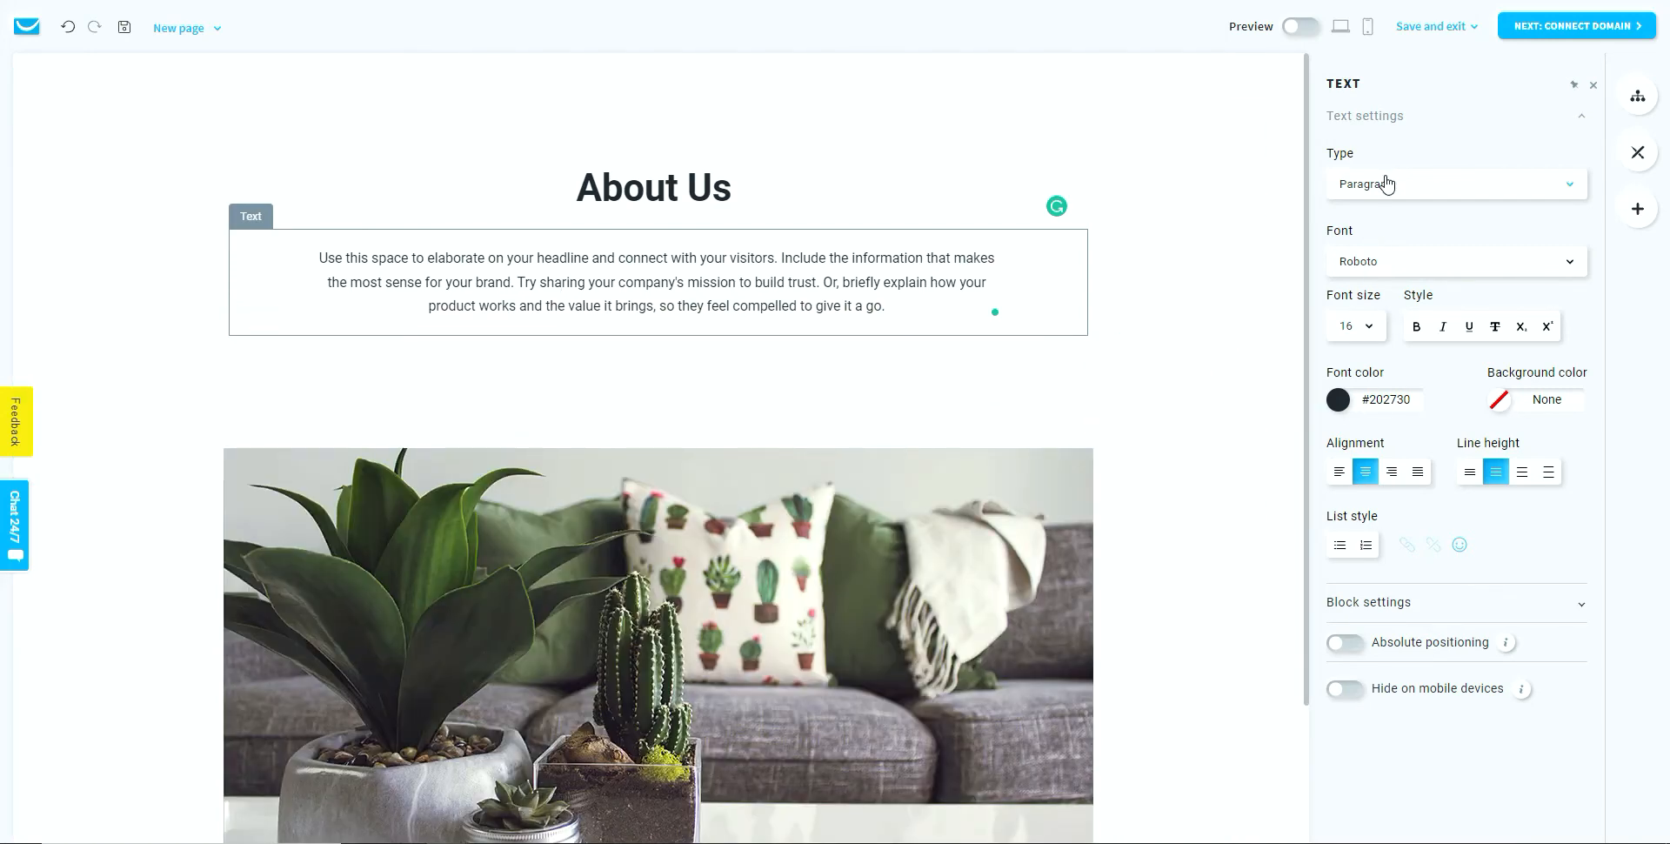
click(865, 168)
Rename the new page as "About Us" in the site's page list and make it the homepage
click(1631, 108)
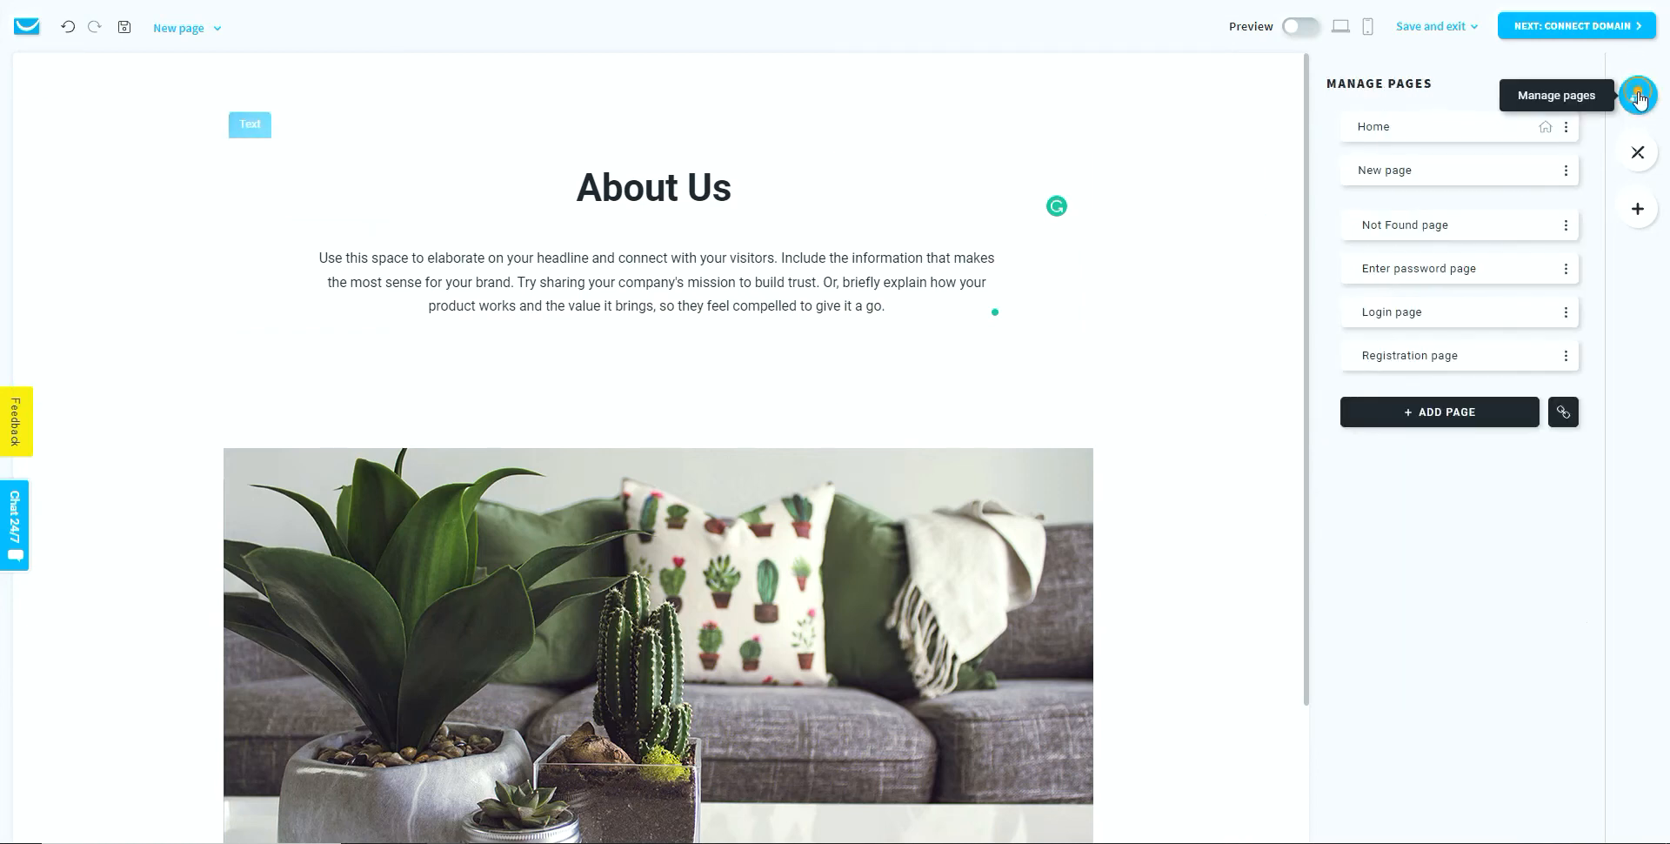
double_click(1403, 174)
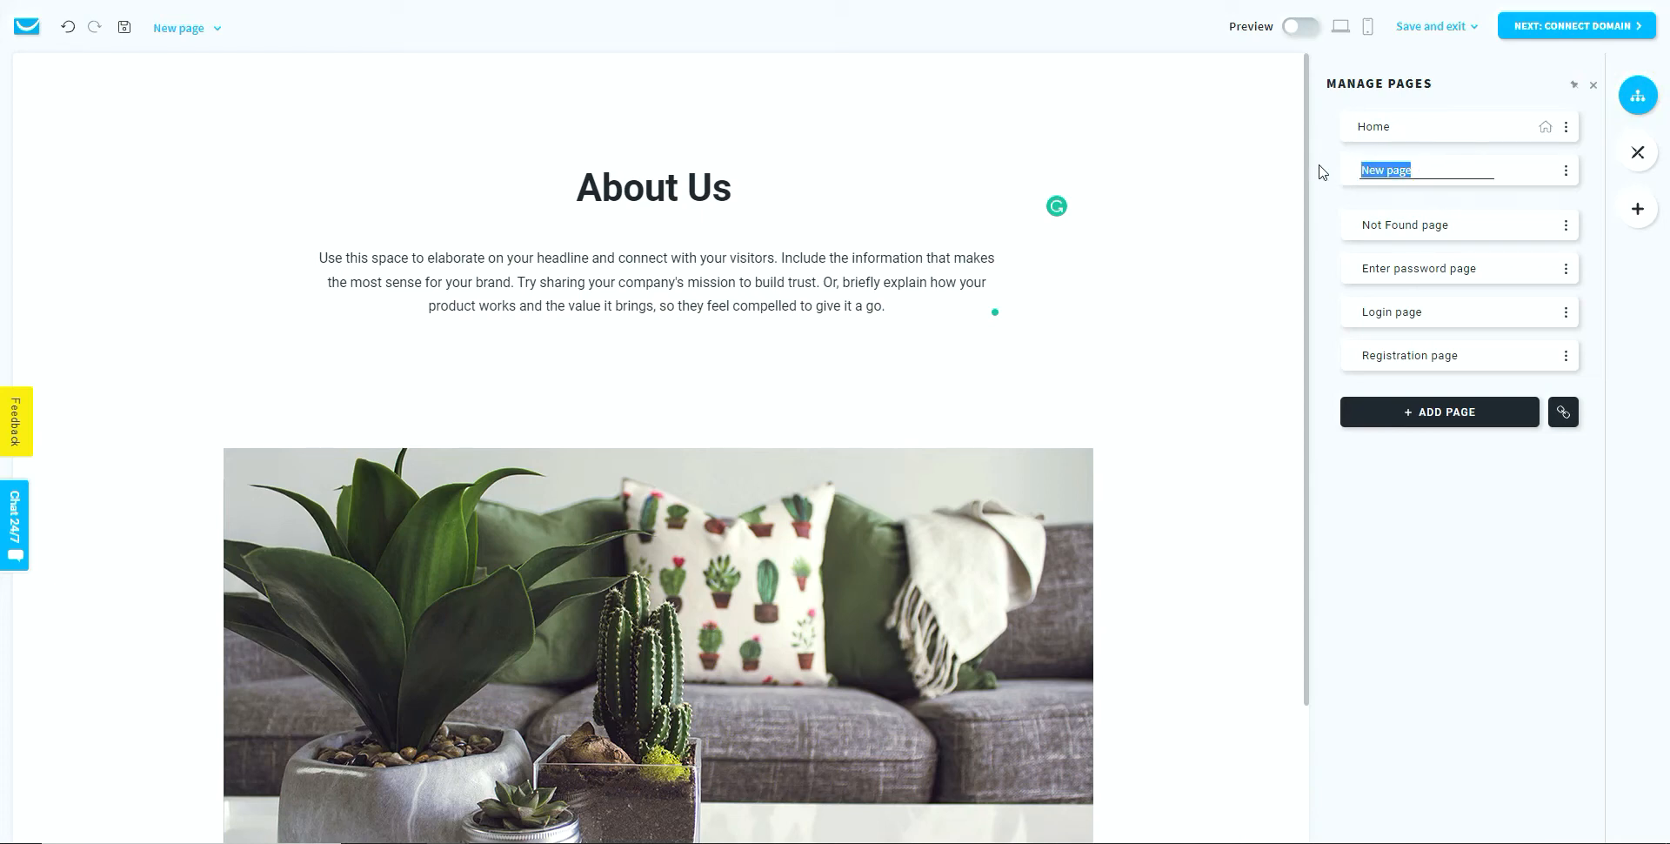
text(About Us)
click(1565, 172)
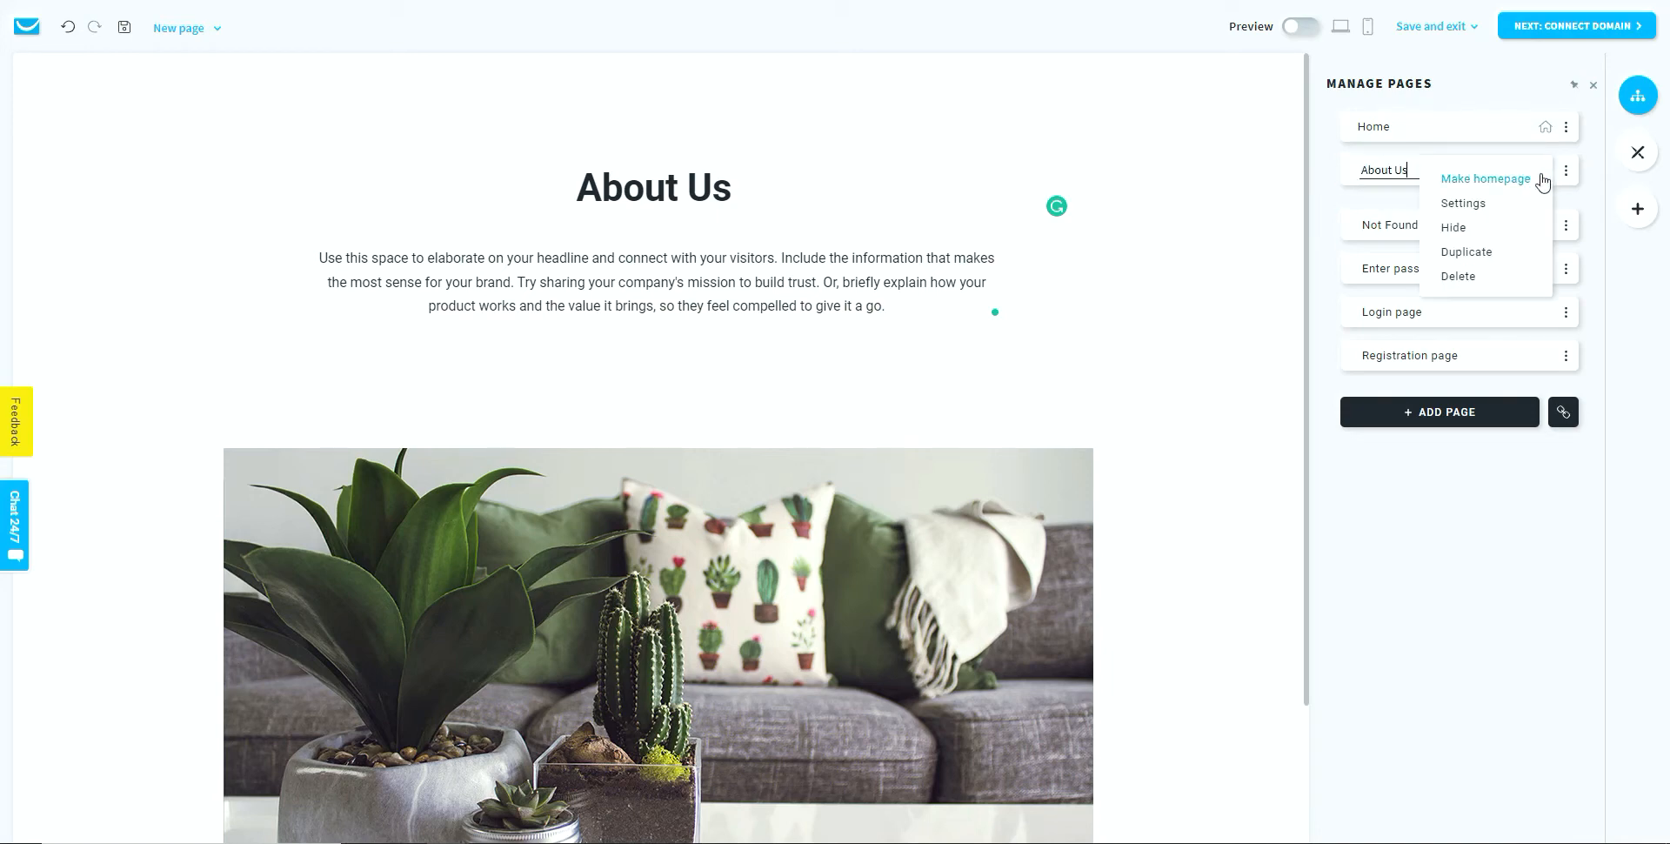
click(1518, 178)
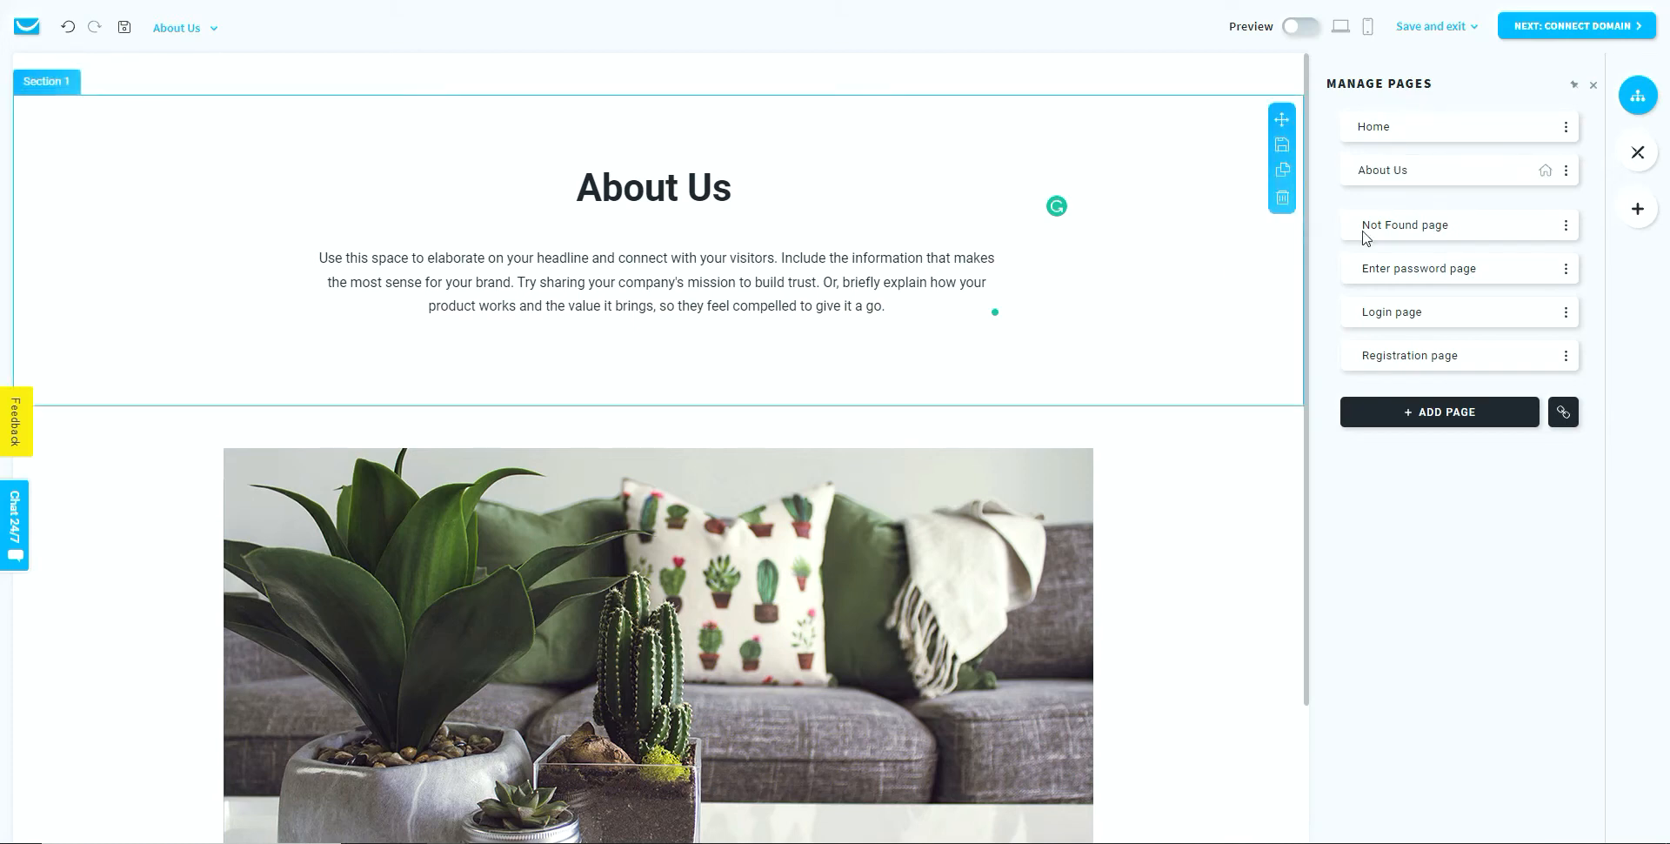
Delete the original Home page from the site
click(1567, 130)
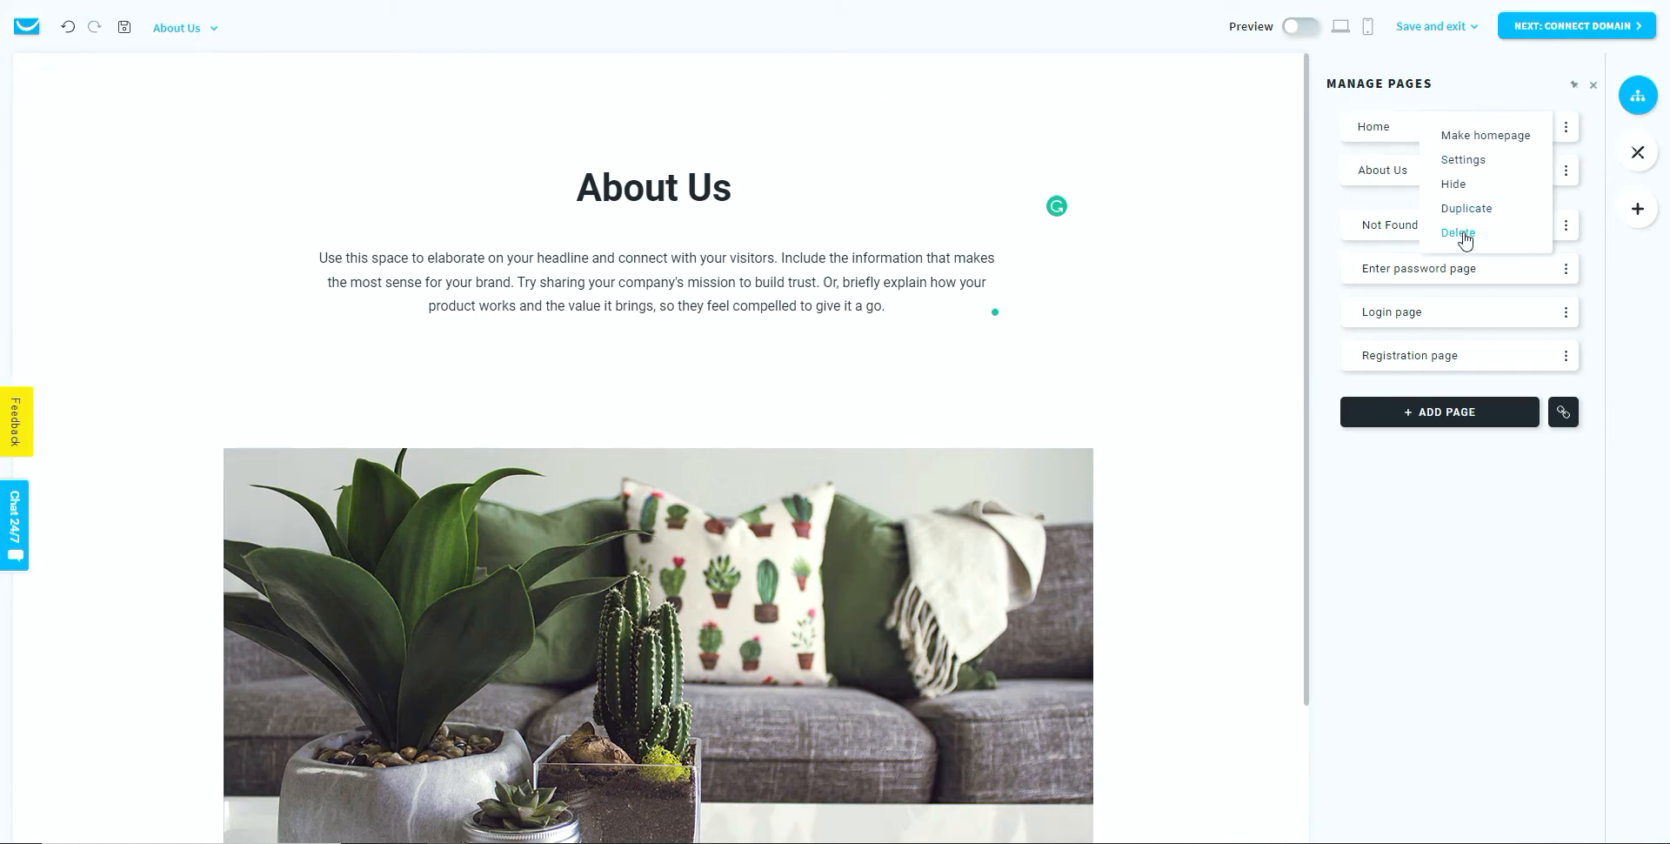
click(1461, 231)
click(1026, 254)
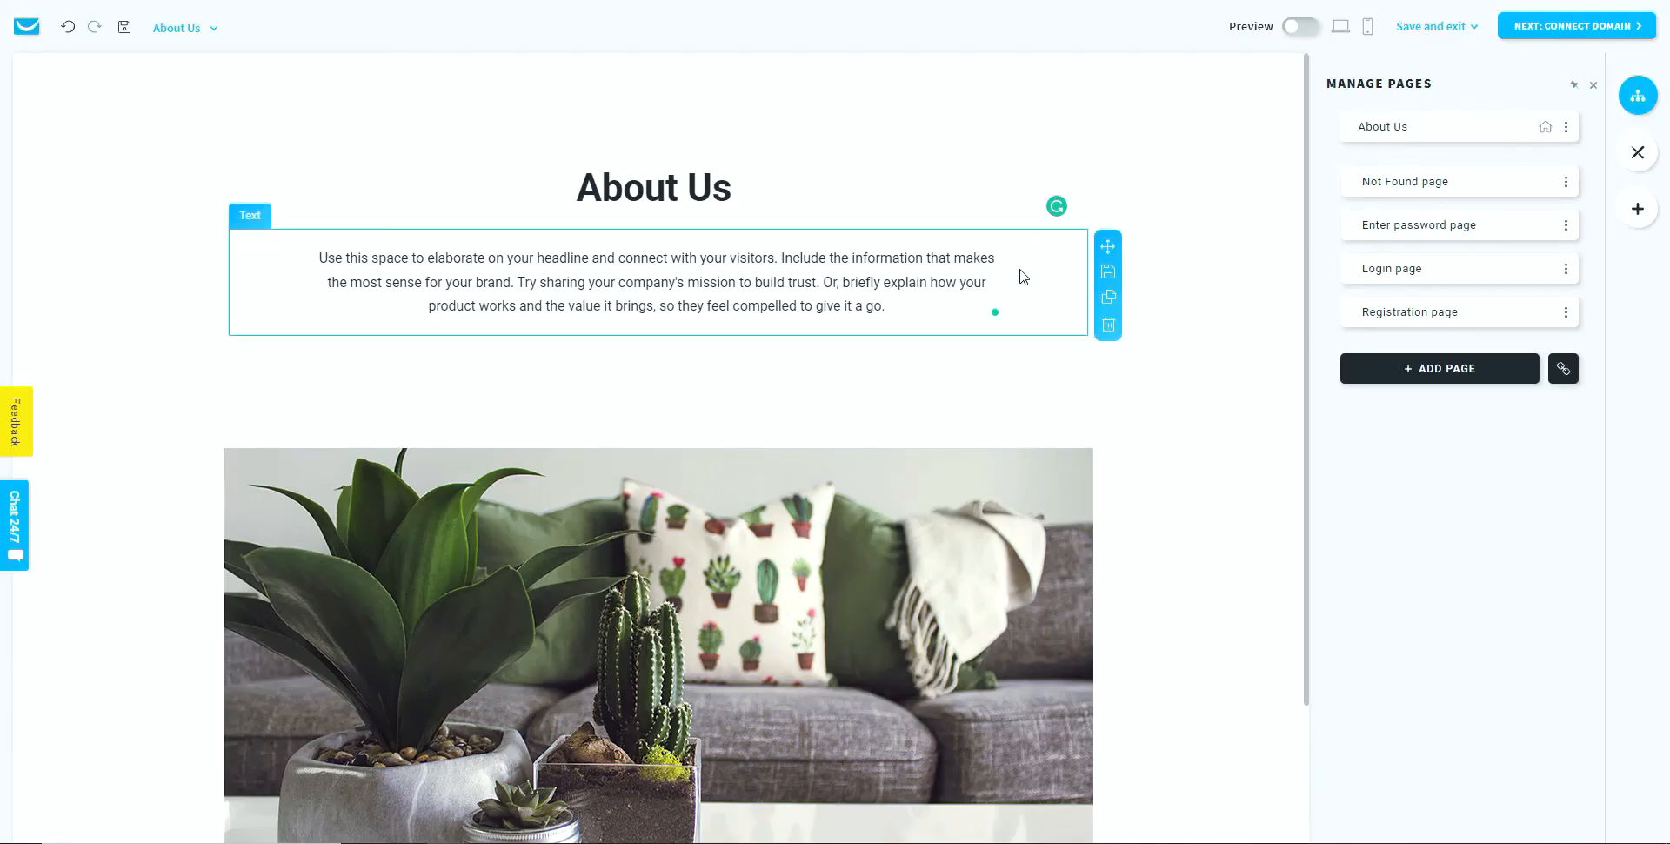
Add a site menu to the footer below the plant image, using the dark horizontal style
scroll(1078, 422, down, 2)
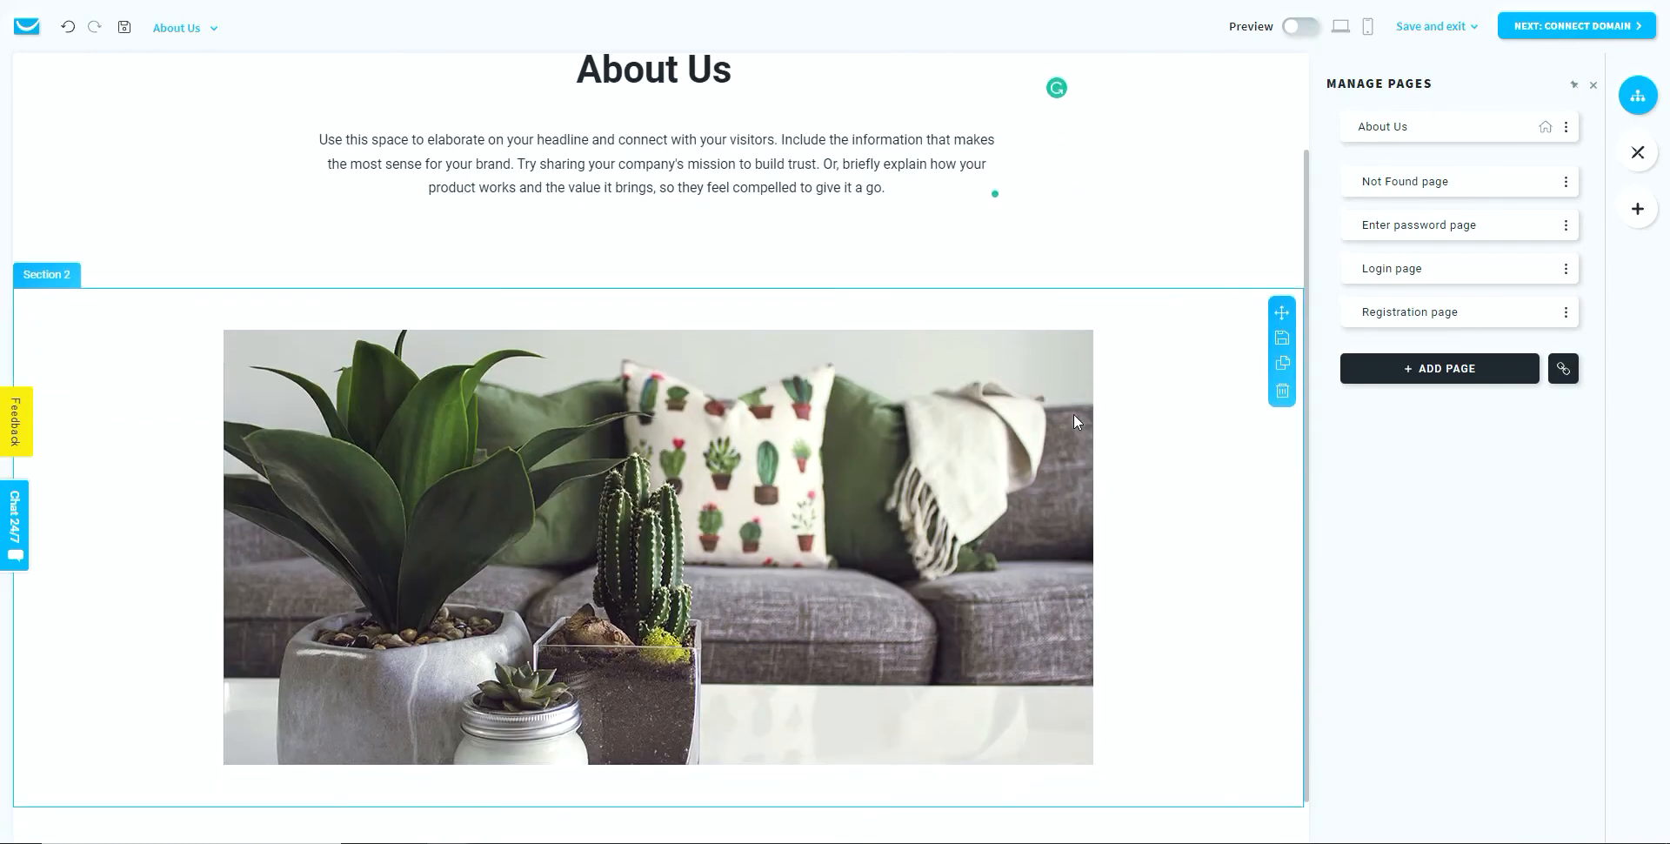
scroll(966, 564, up, 2)
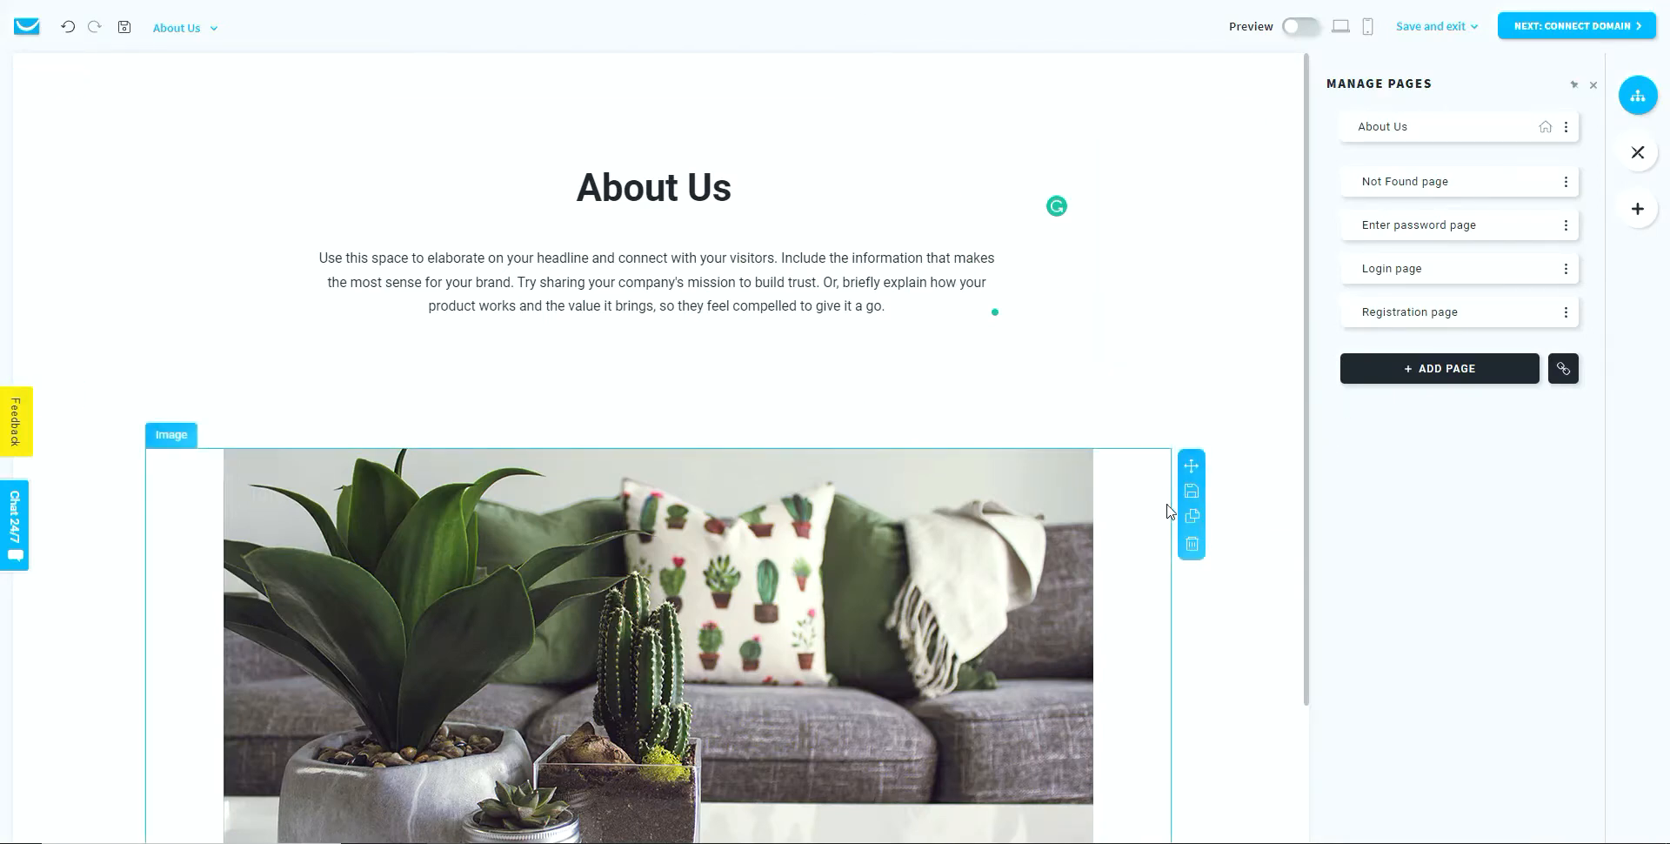
scroll(1165, 487, down, 2)
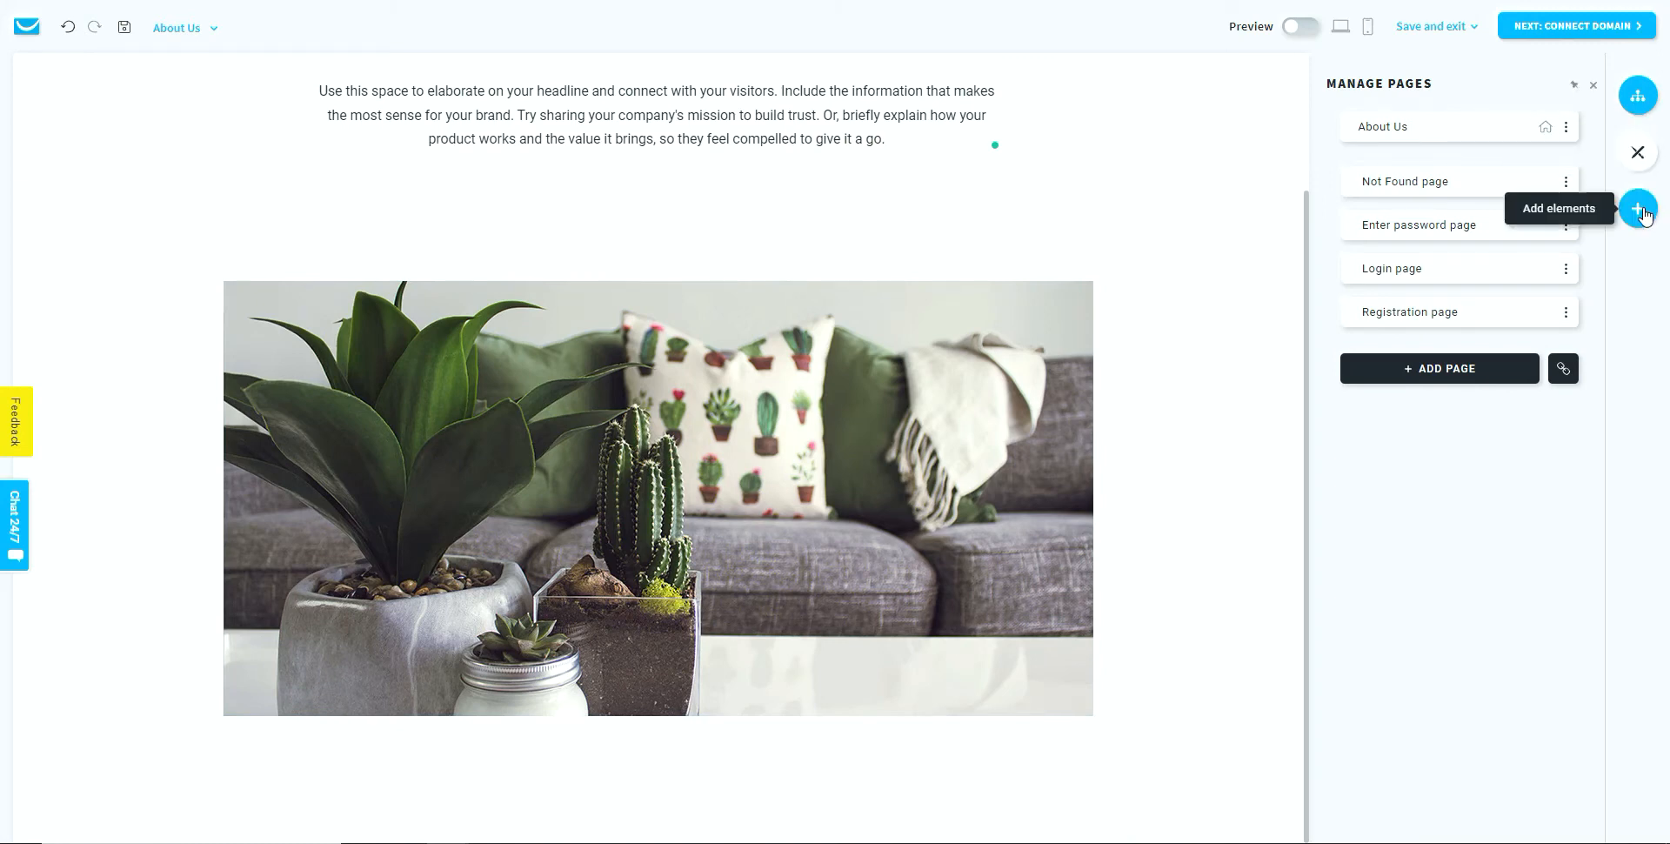
click(1640, 211)
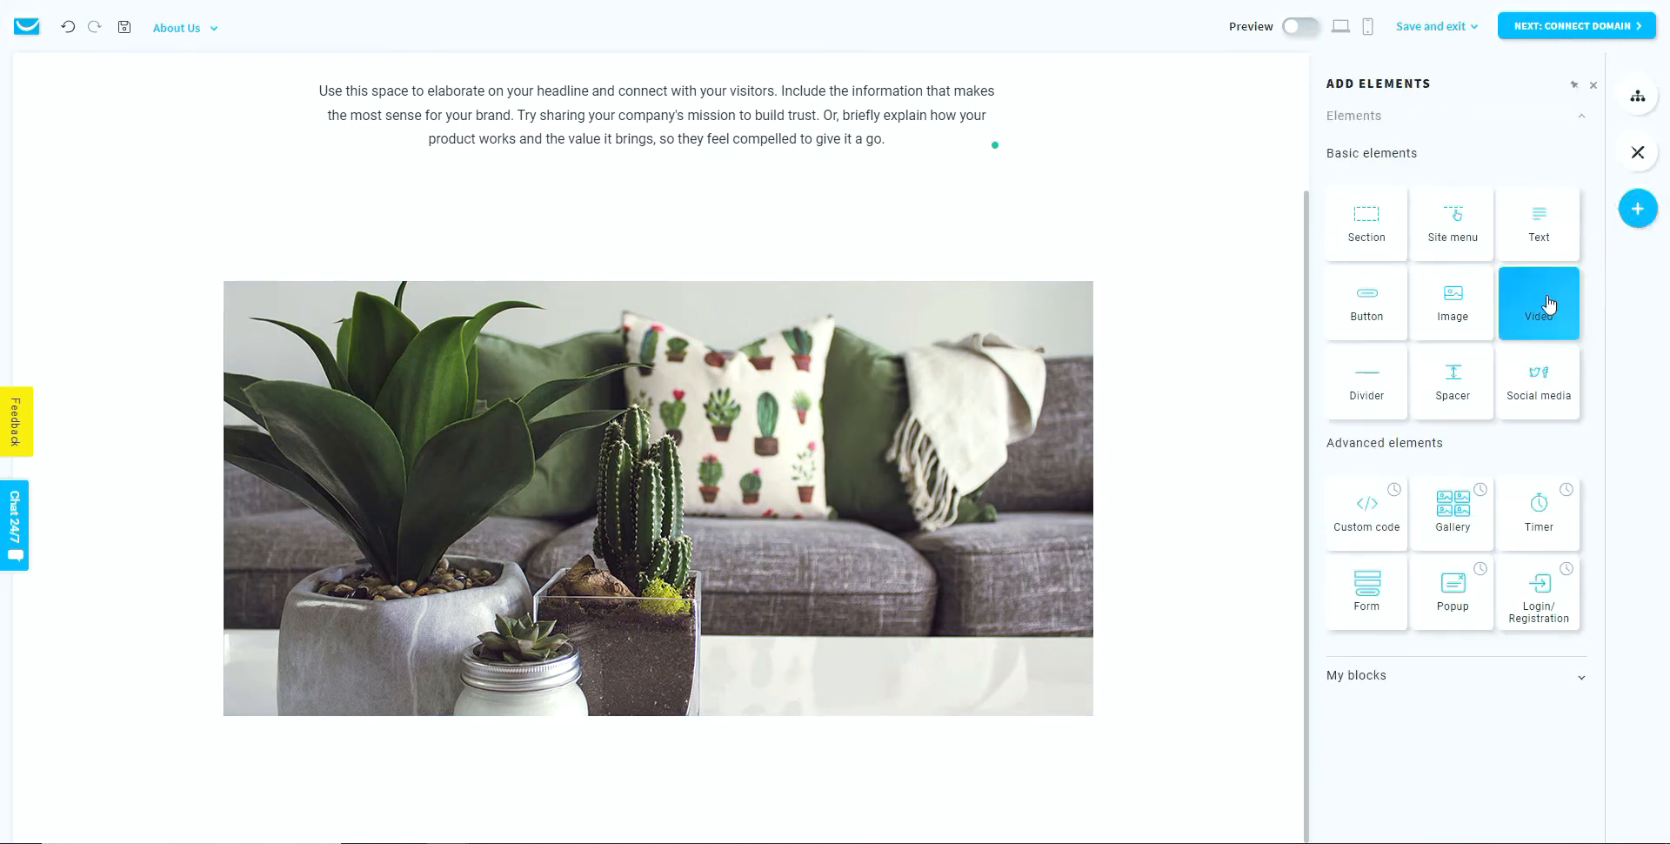
drag(1454, 230, 628, 791)
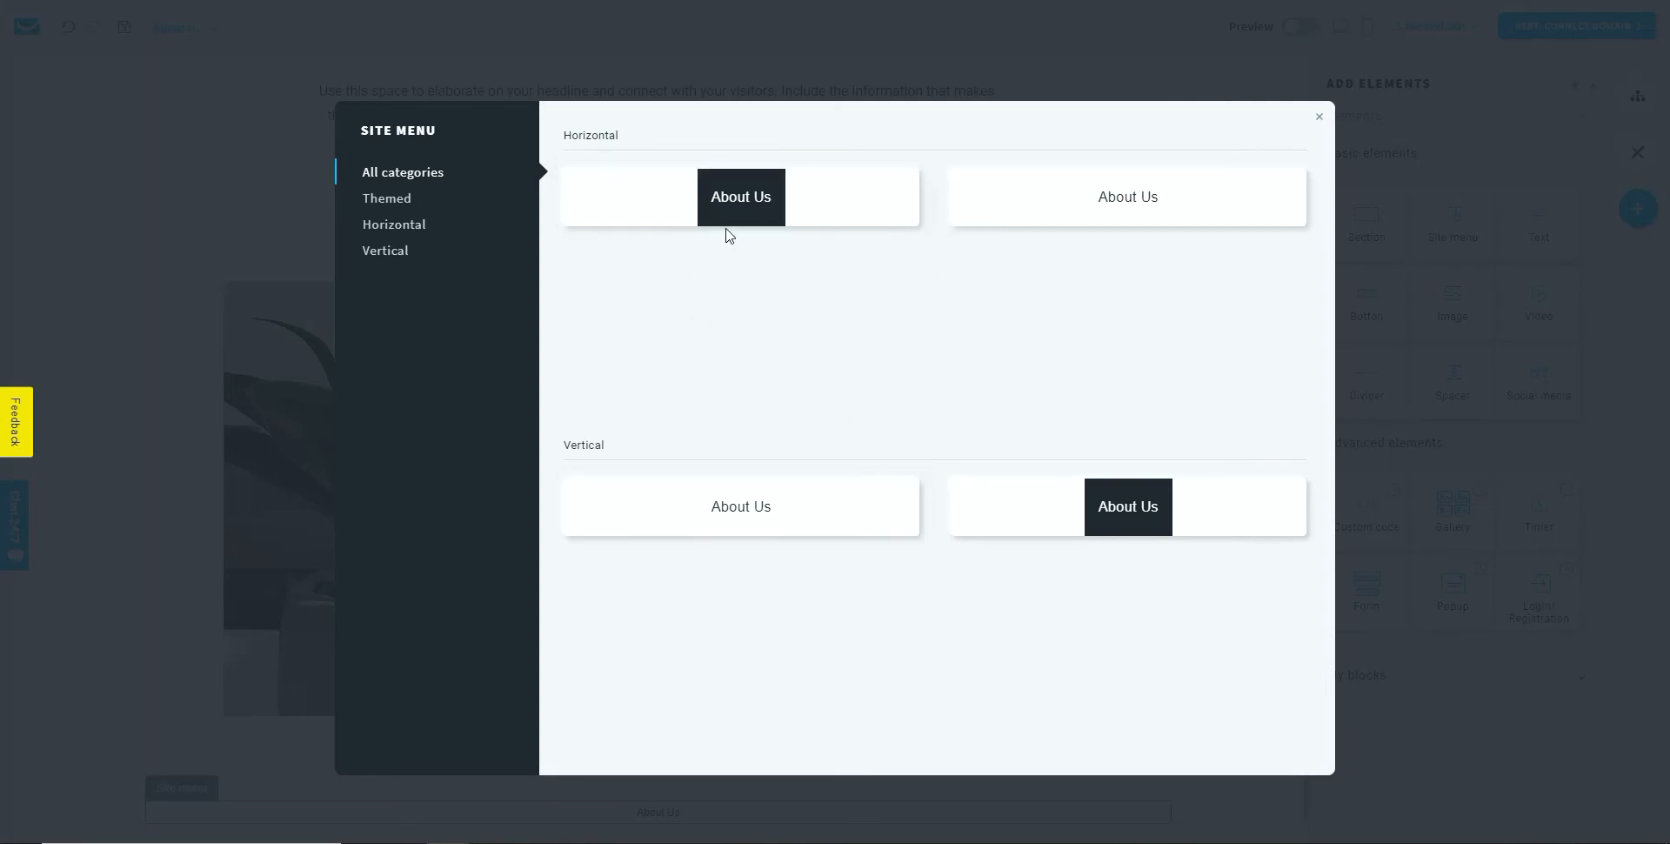
click(783, 191)
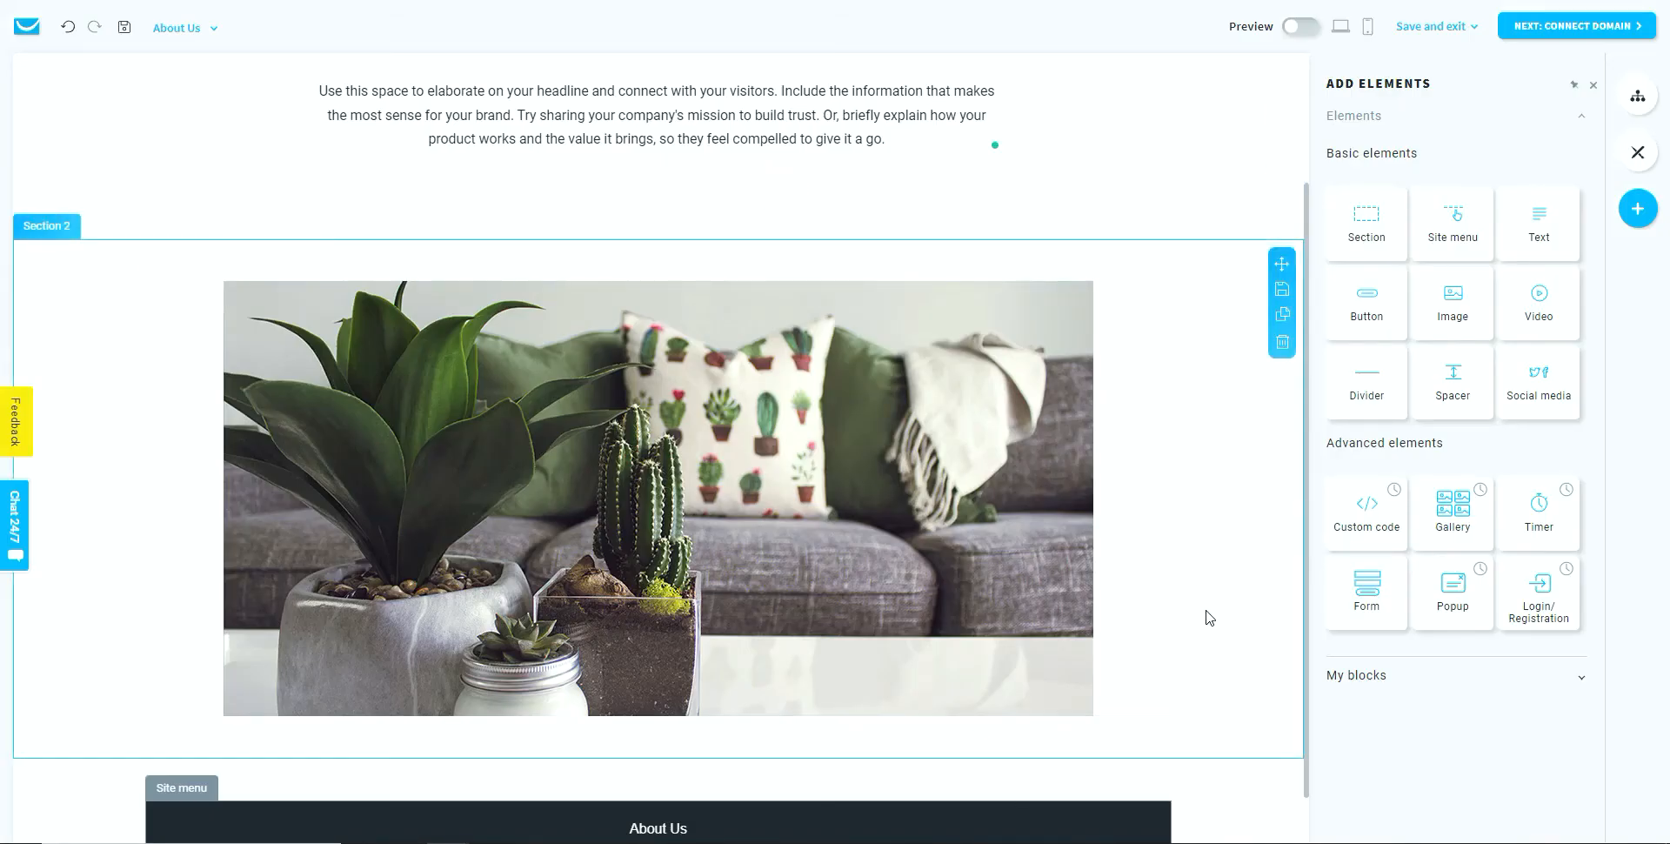
scroll(1206, 617, down, 1)
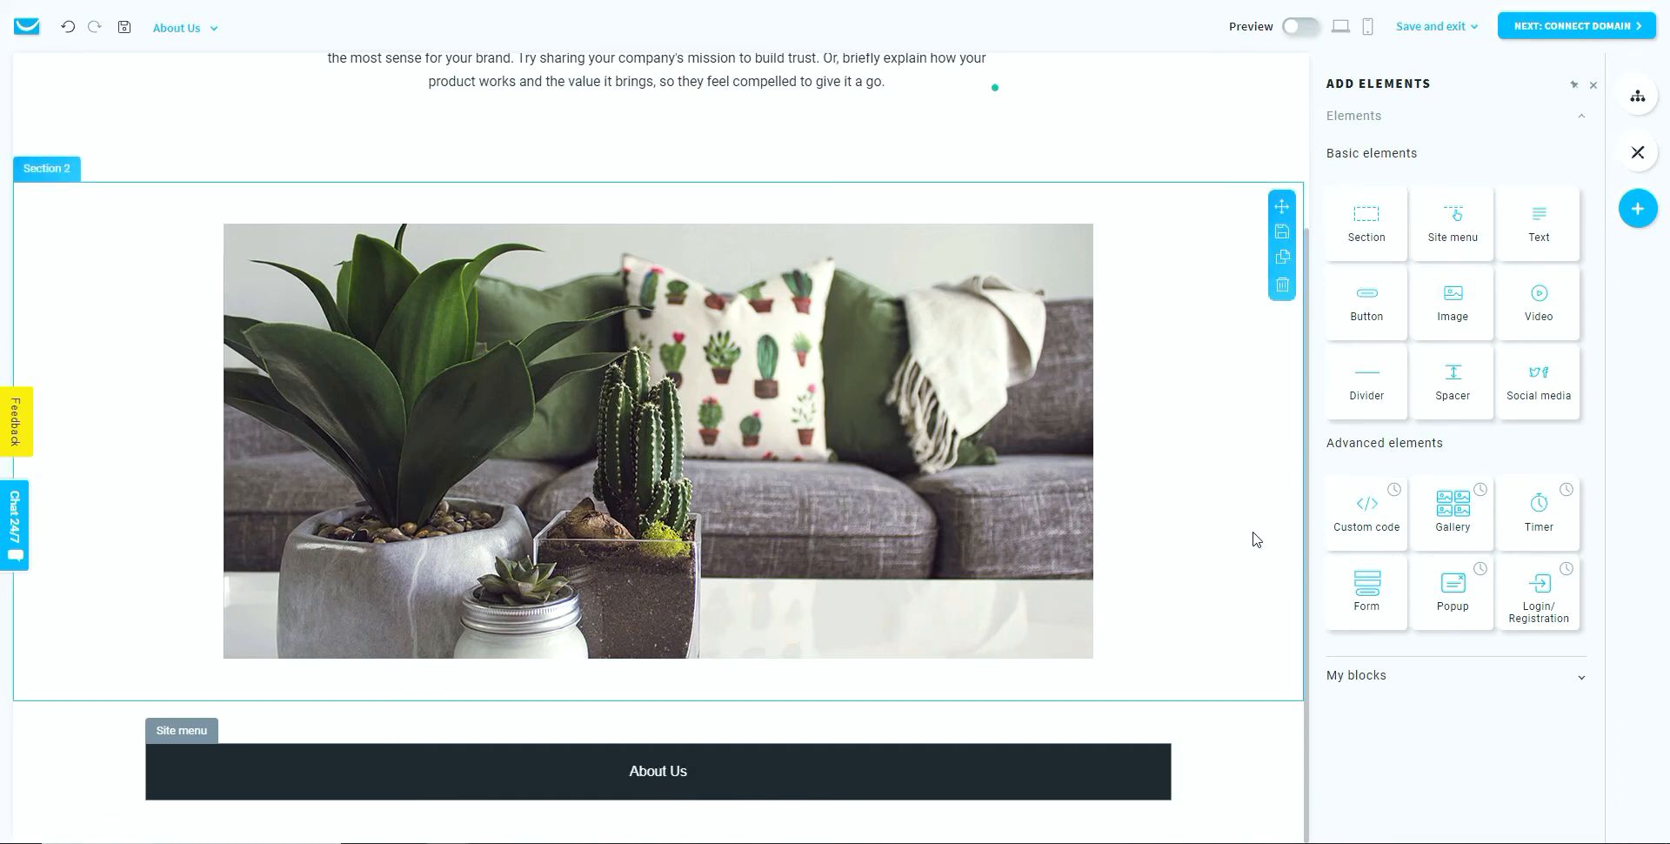
Add a new page to the site from the page template in the Privacy Policy category
scroll(1244, 570, up, 3)
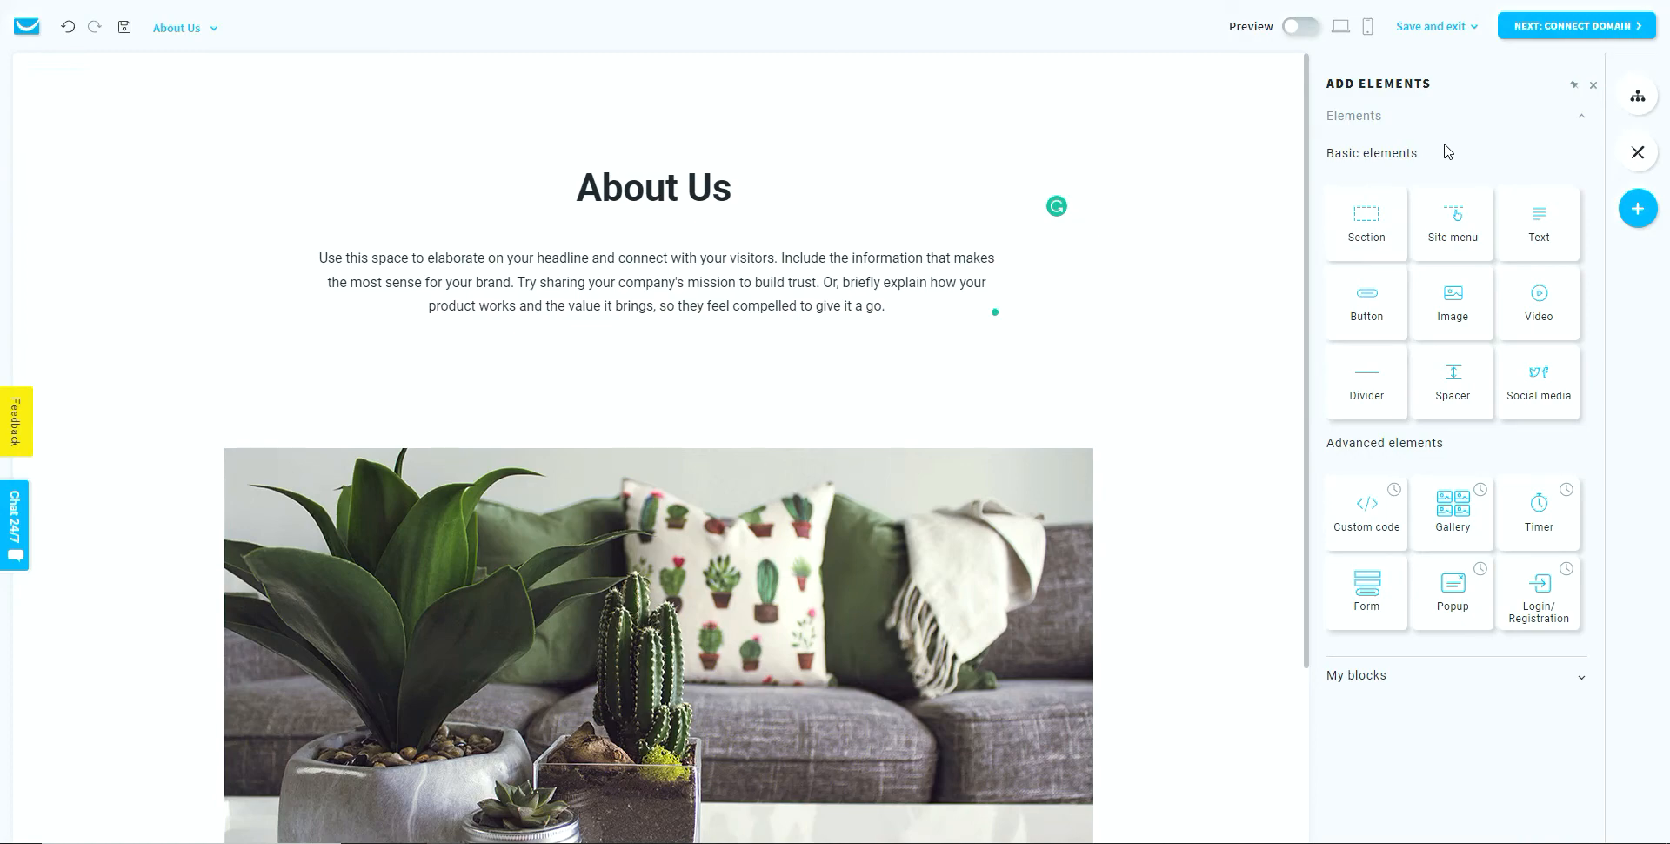
click(1638, 95)
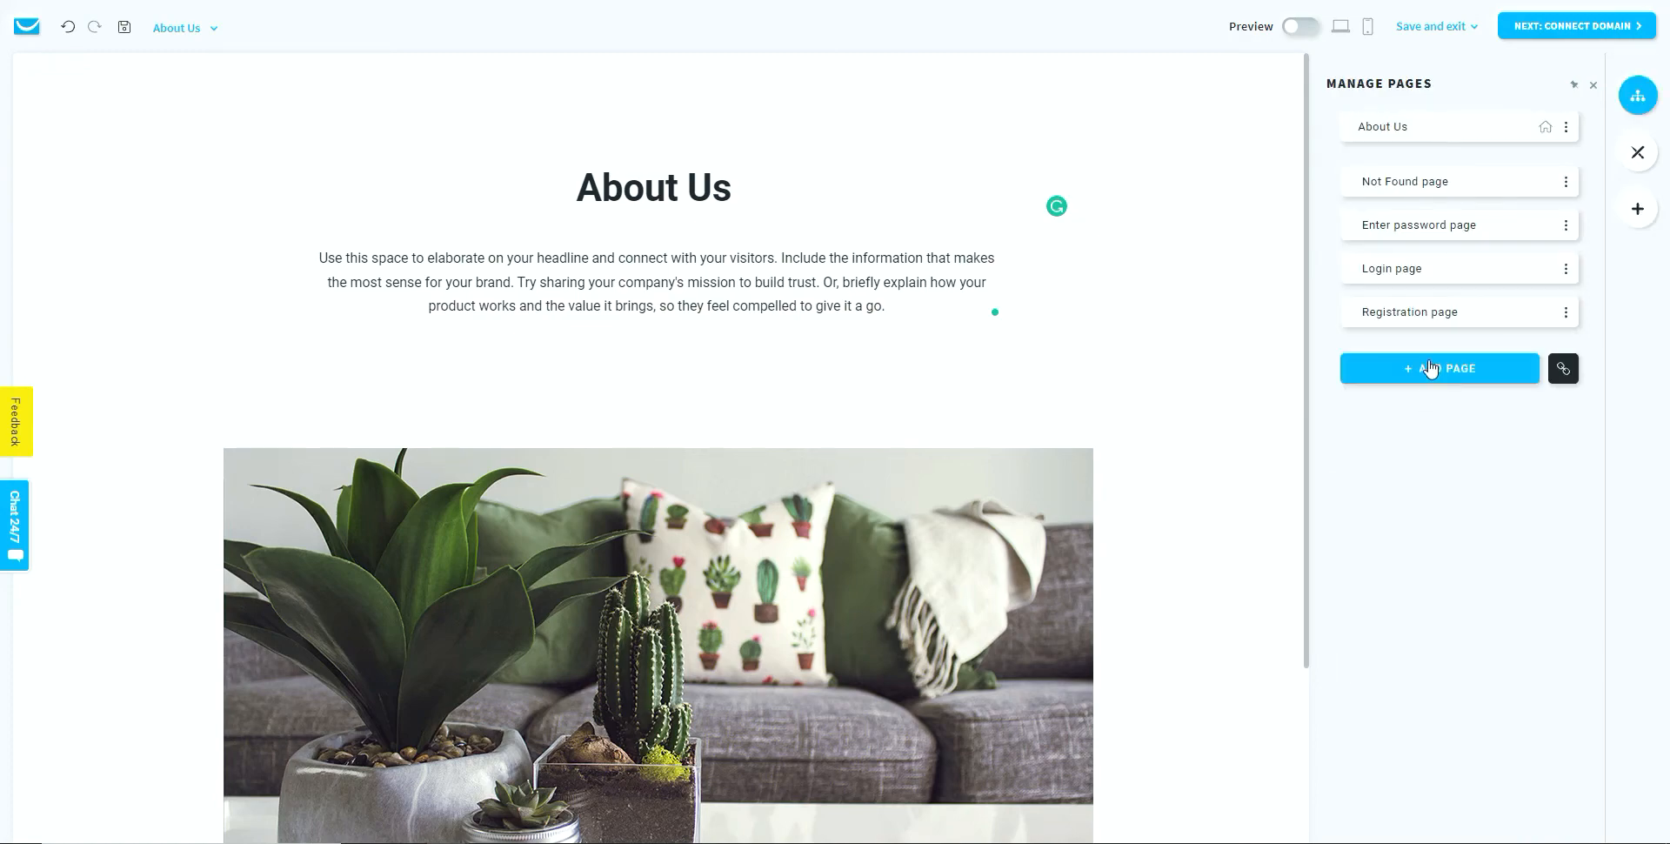
click(1427, 368)
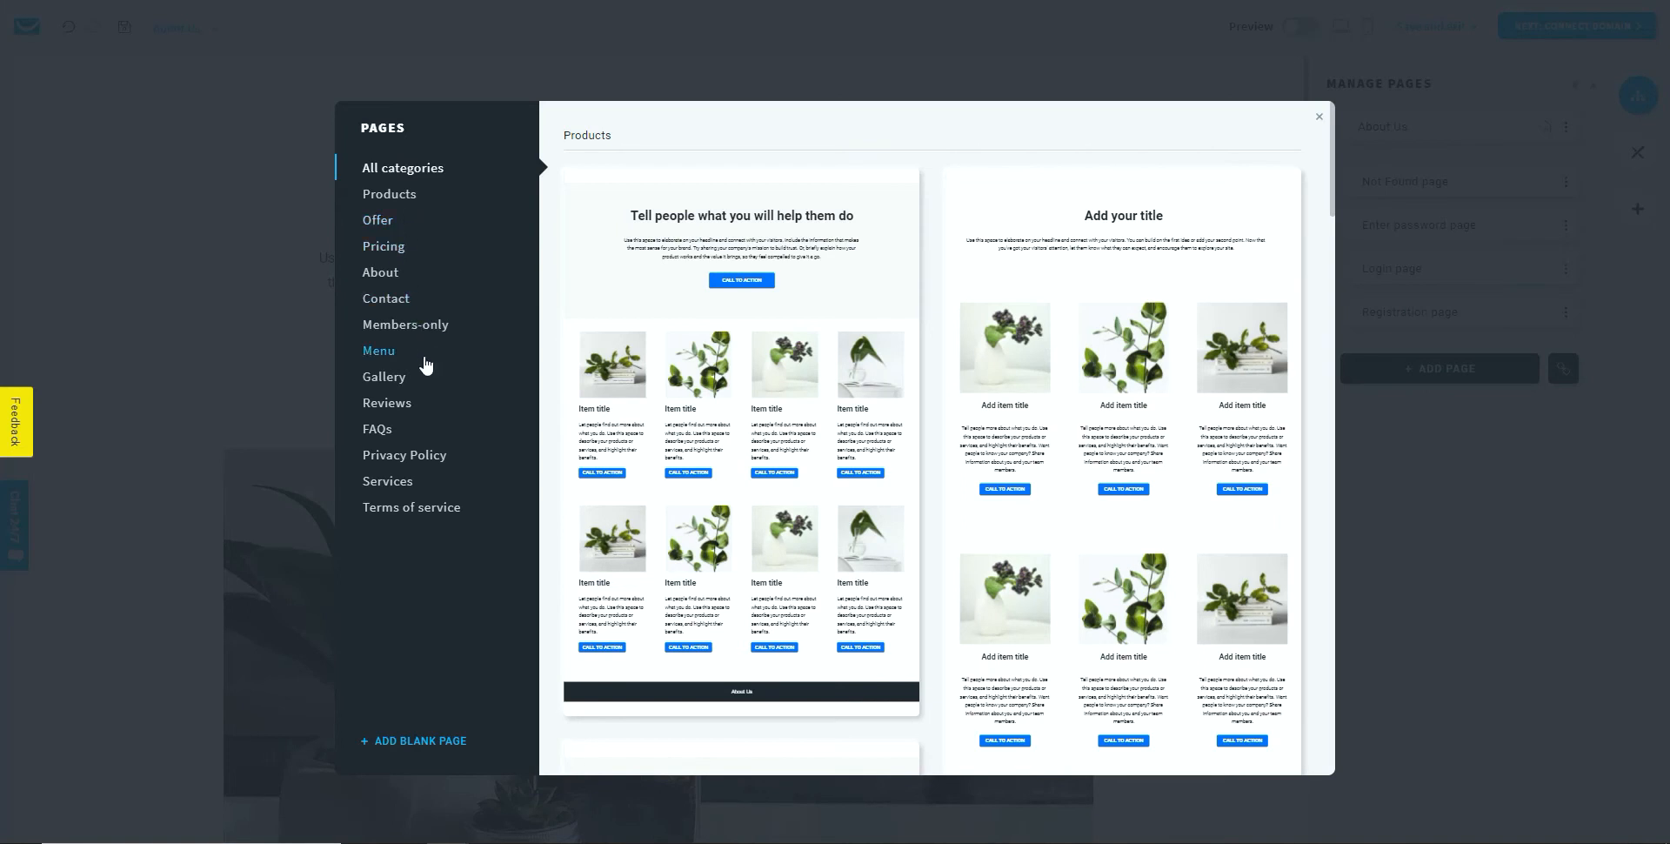
click(435, 454)
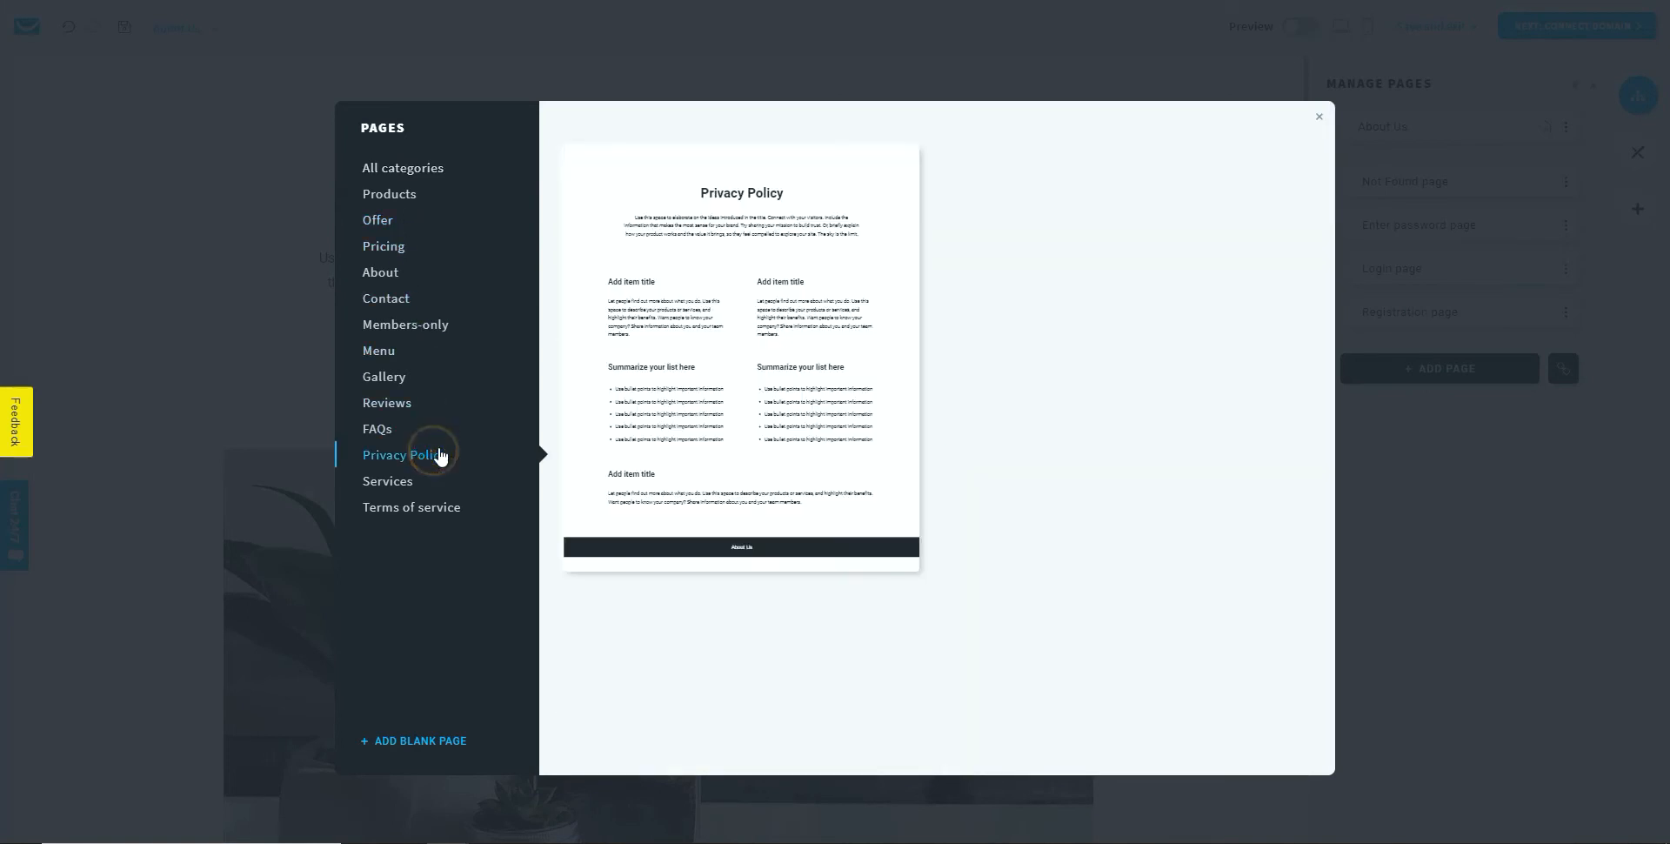
click(730, 366)
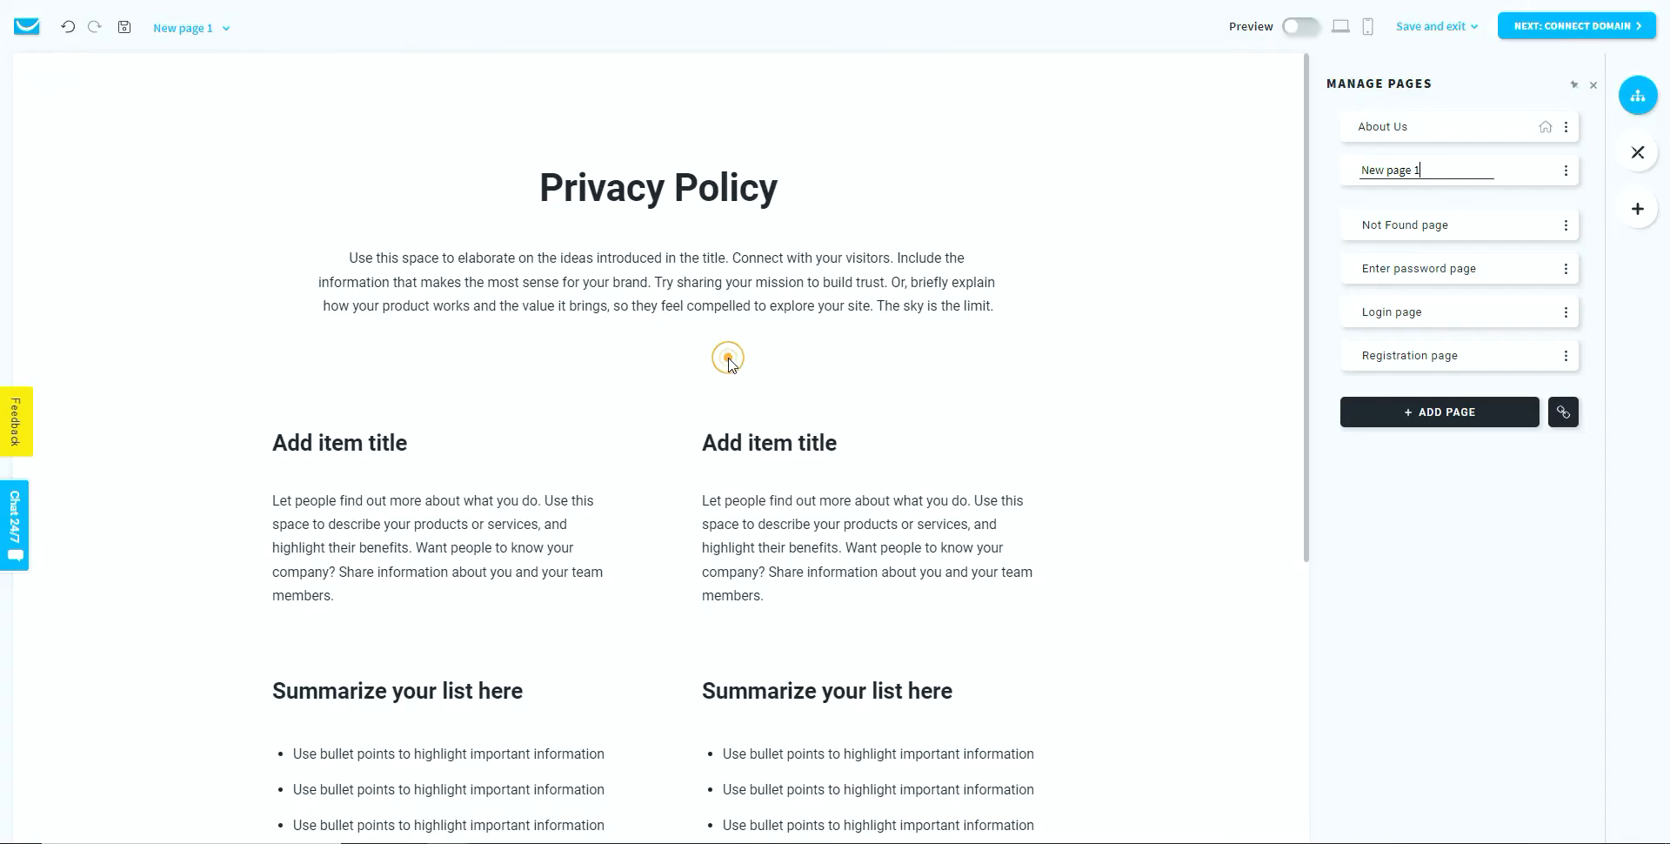
Delete the two-column item section, the bullet list section and the last item section, keeping only the Privacy Policy introduction and footer
scroll(698, 439, down, 4)
scroll(698, 439, up, 3)
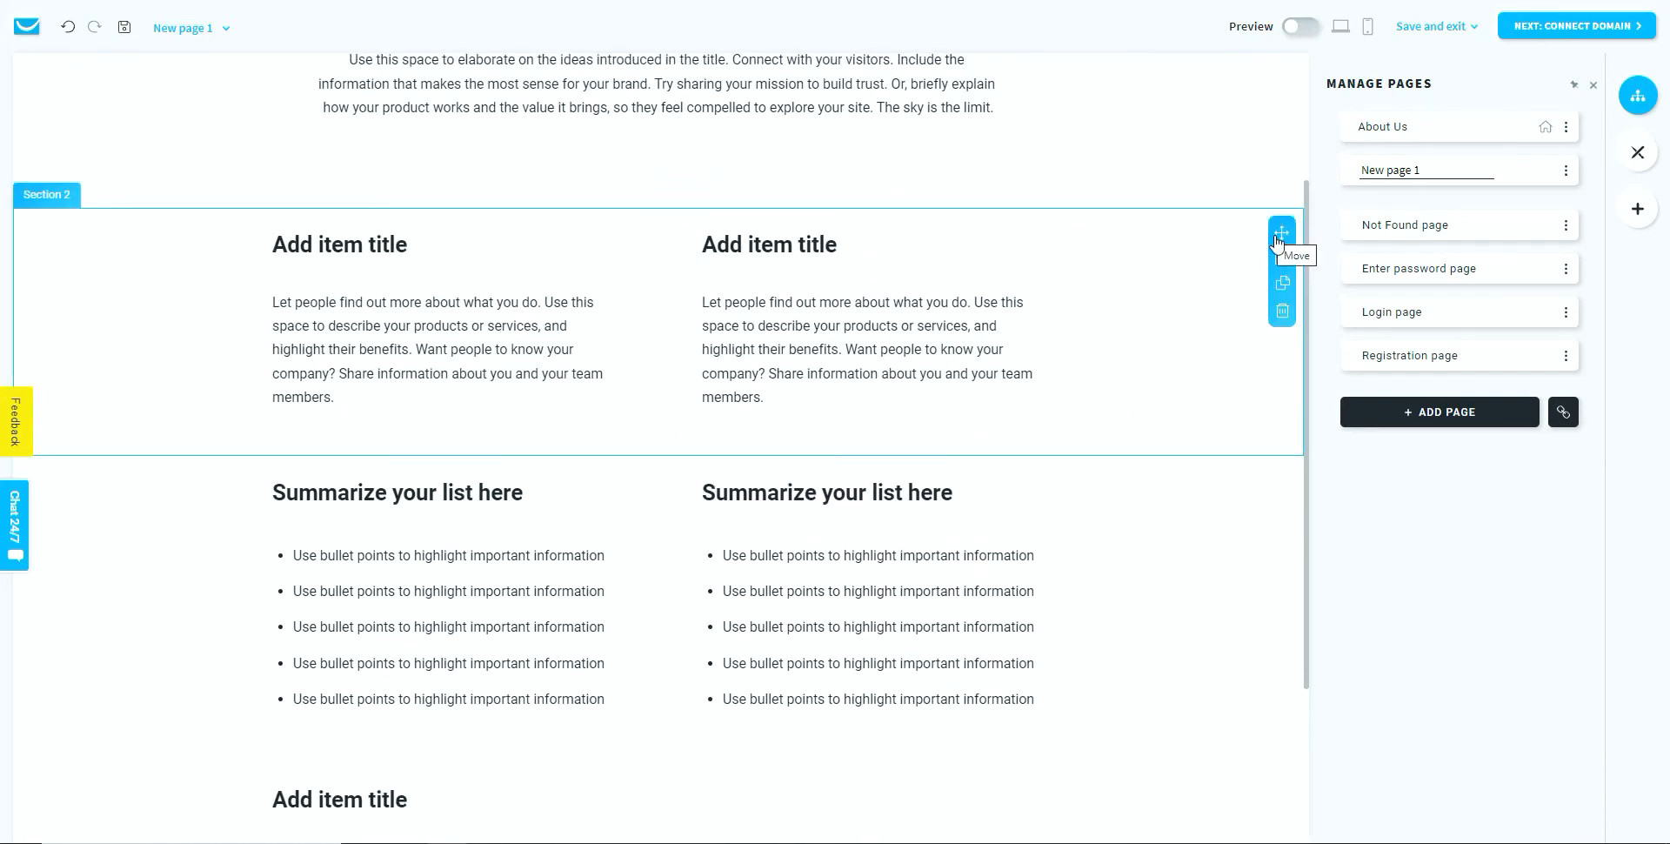
click(1280, 311)
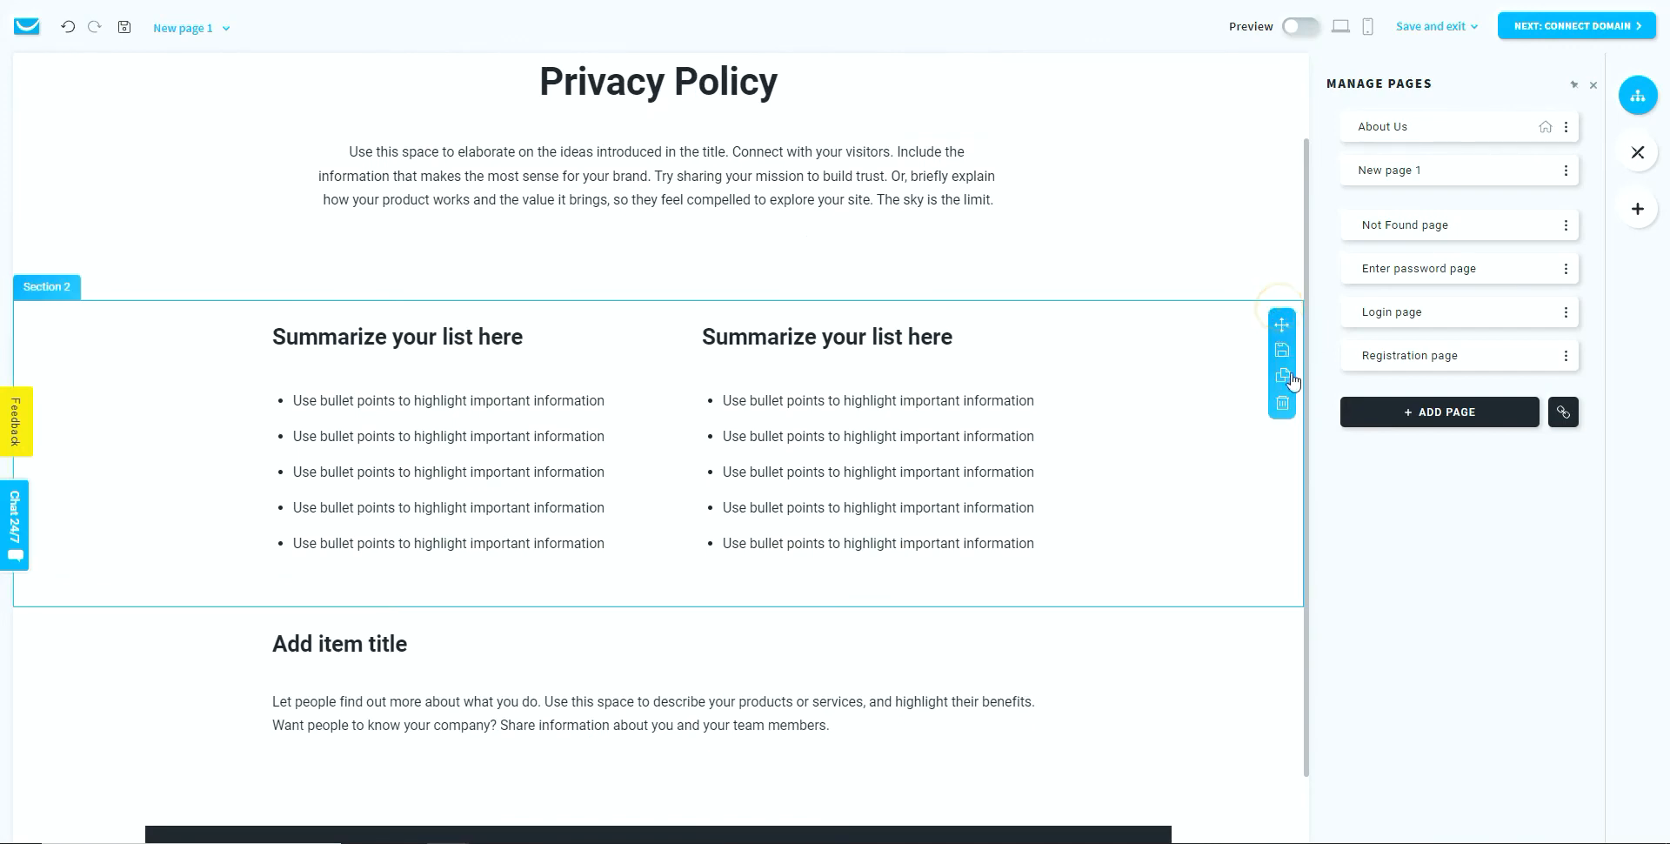
click(1282, 402)
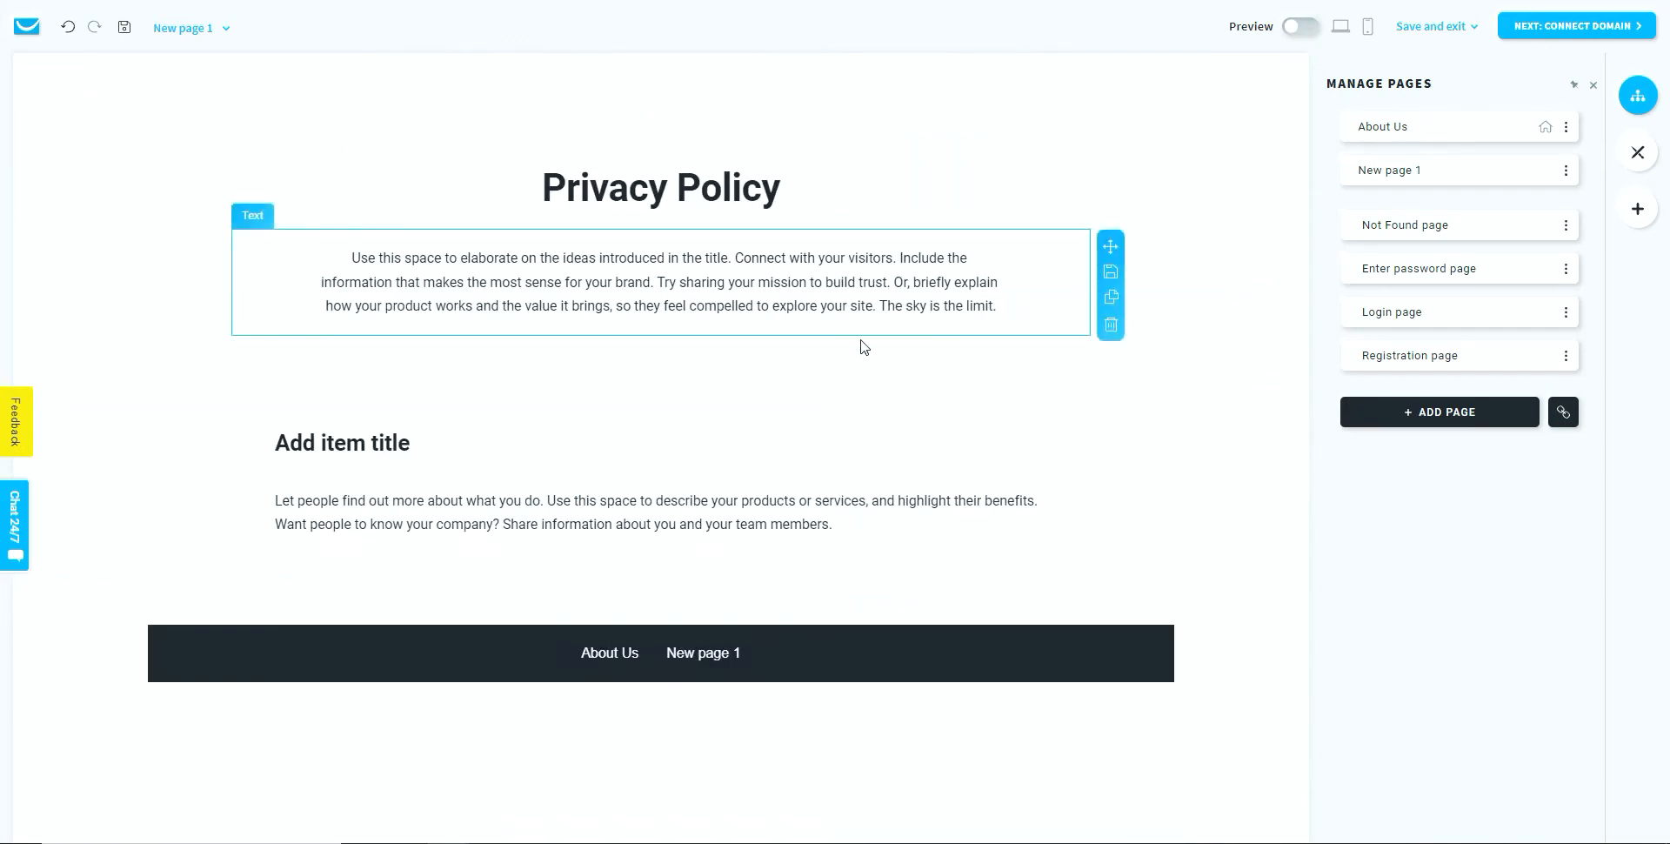
click(1287, 508)
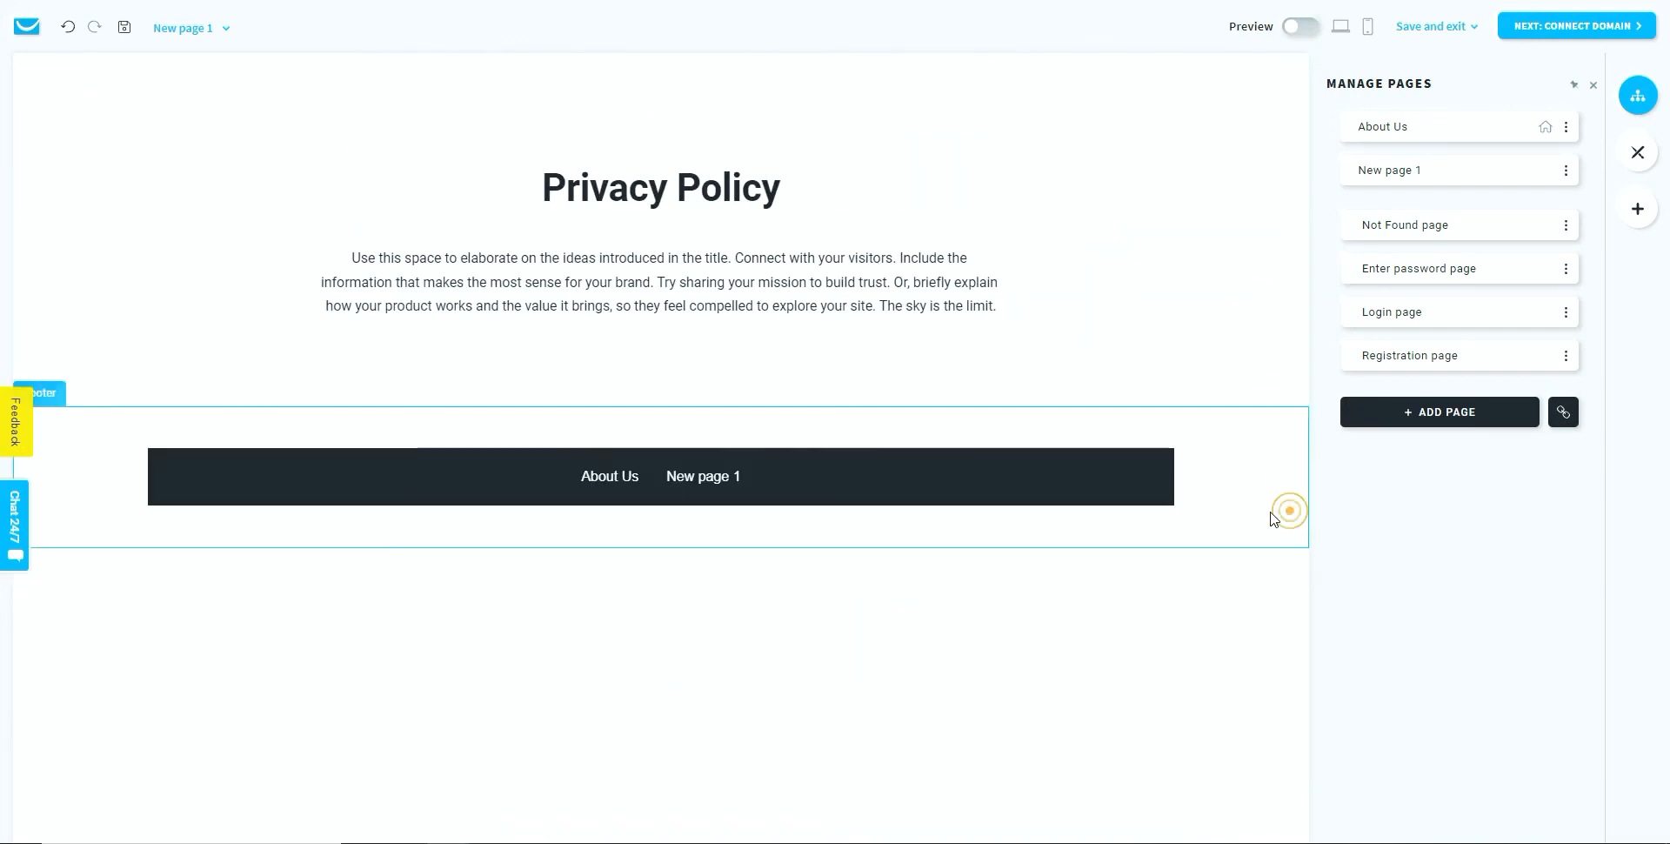
click(997, 302)
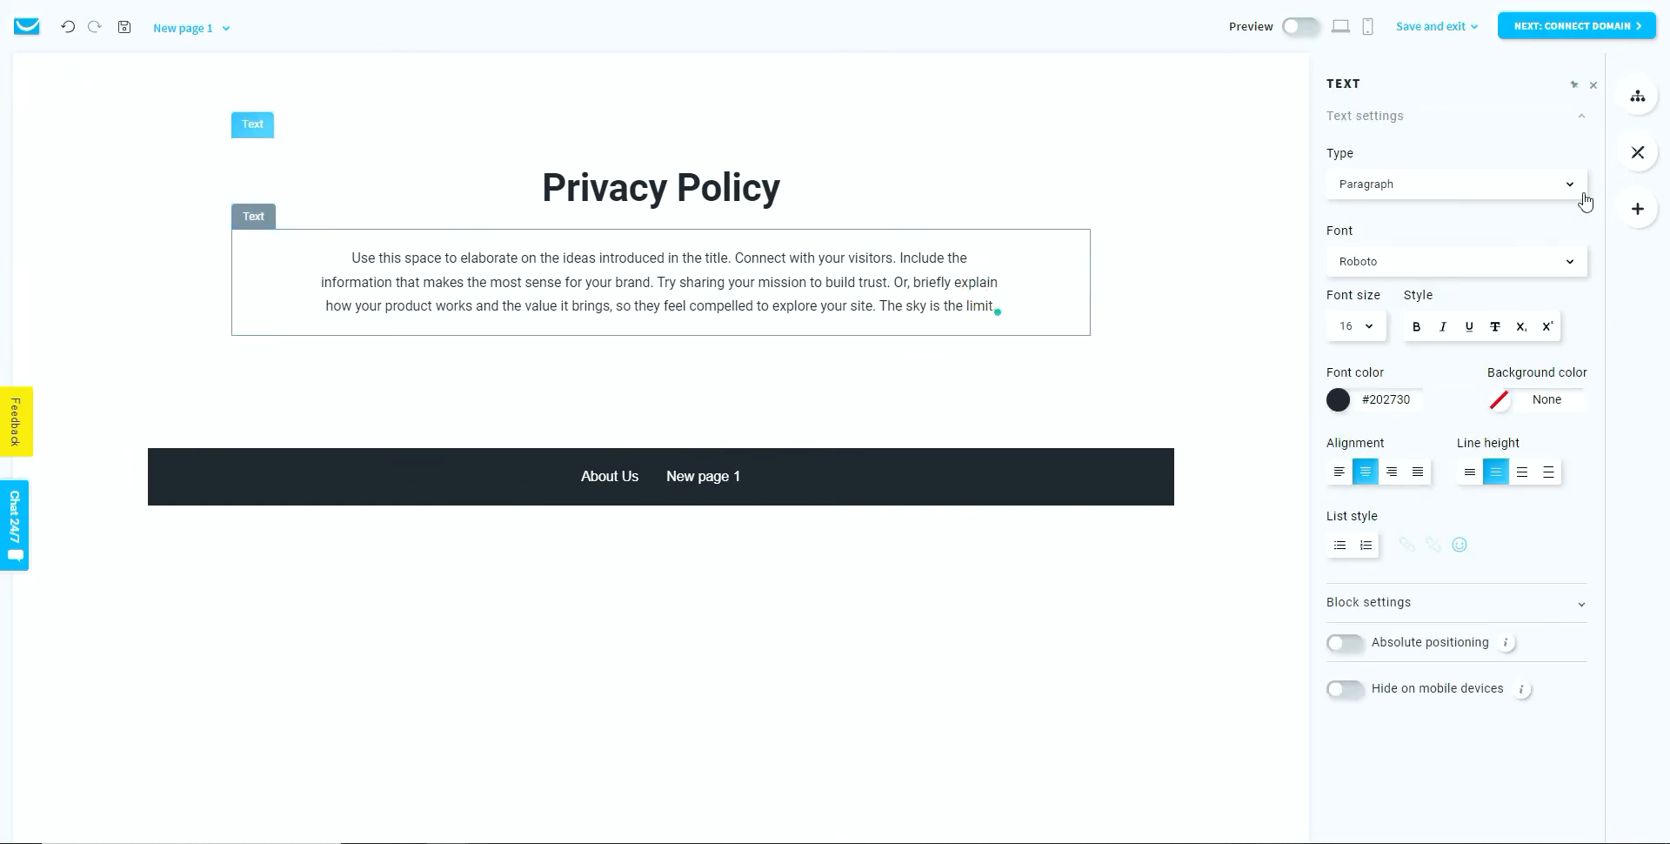
Rename "New page 1" as "Privacy Policy" in the site's page list
click(1637, 93)
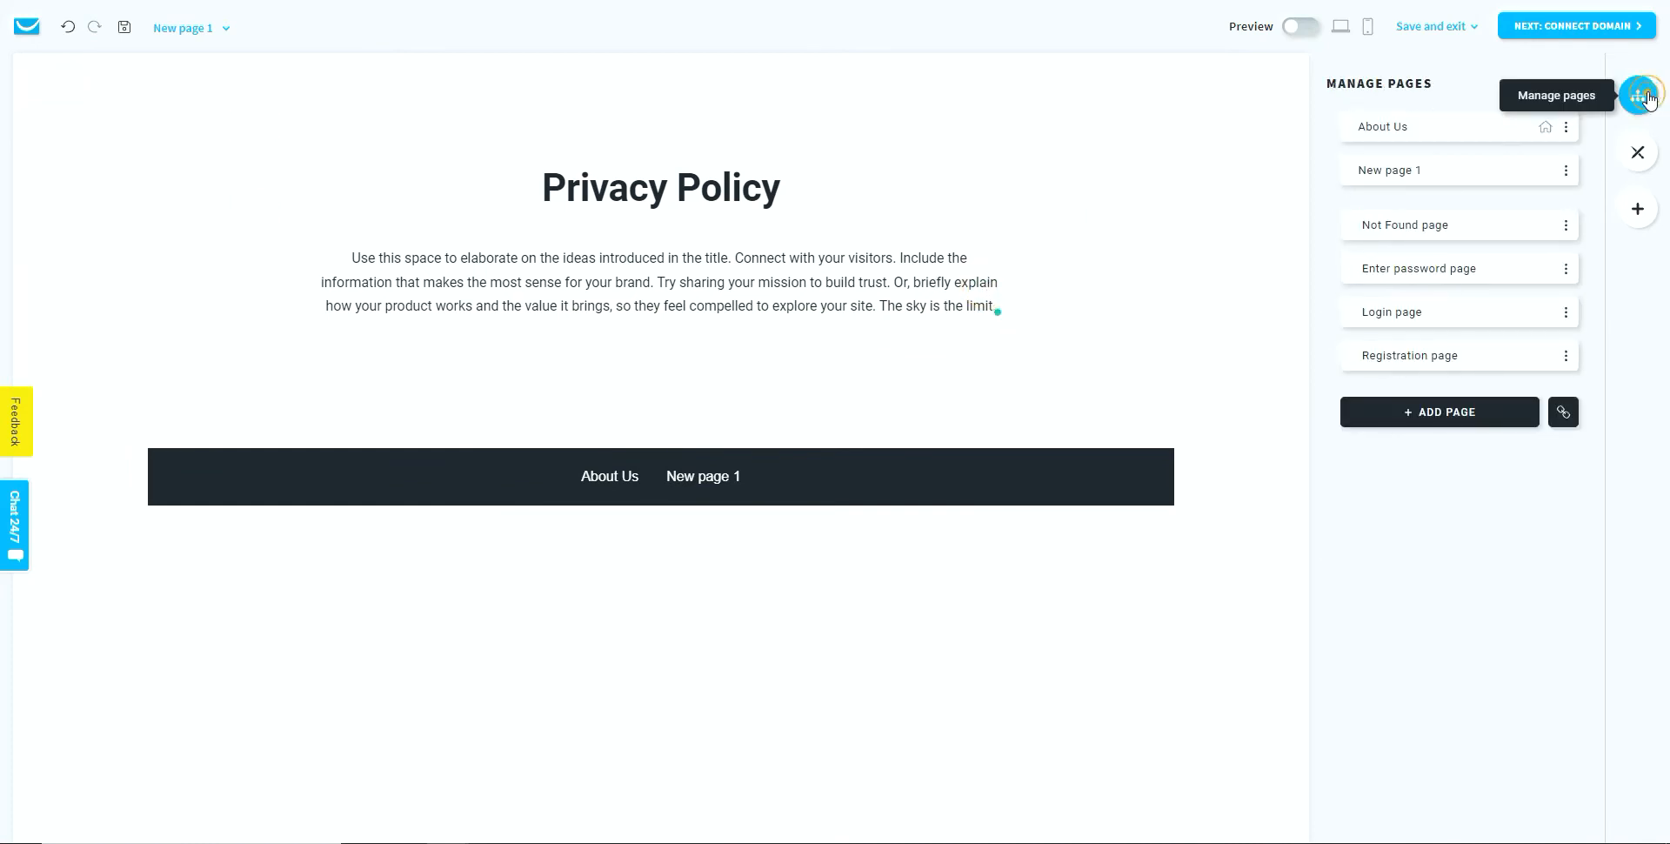
double_click(1421, 171)
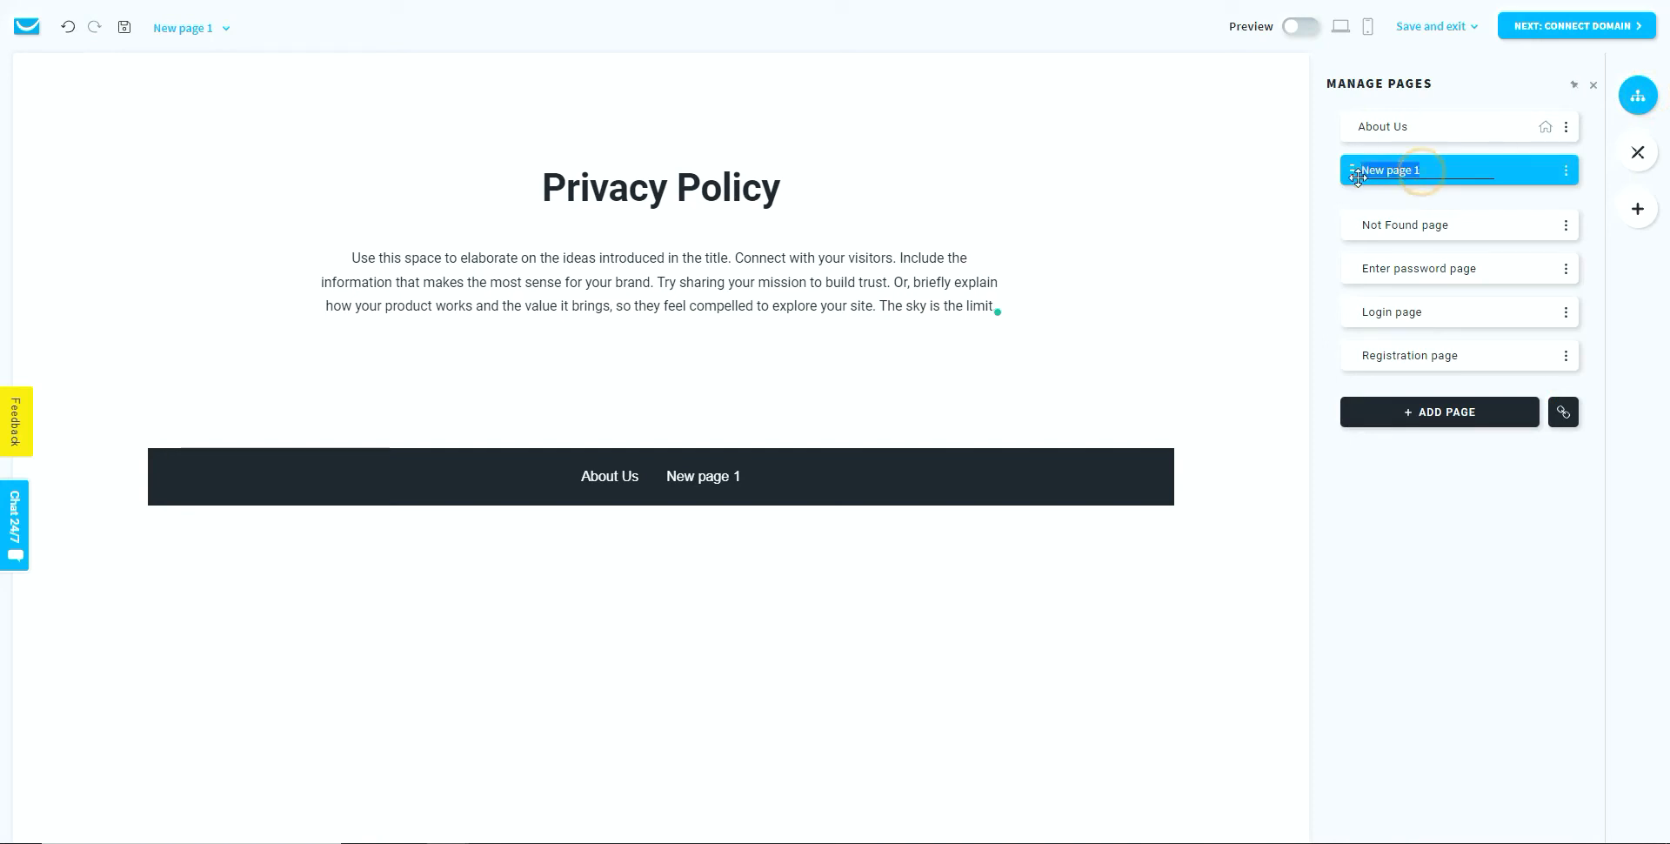
text(Privacy Policy)
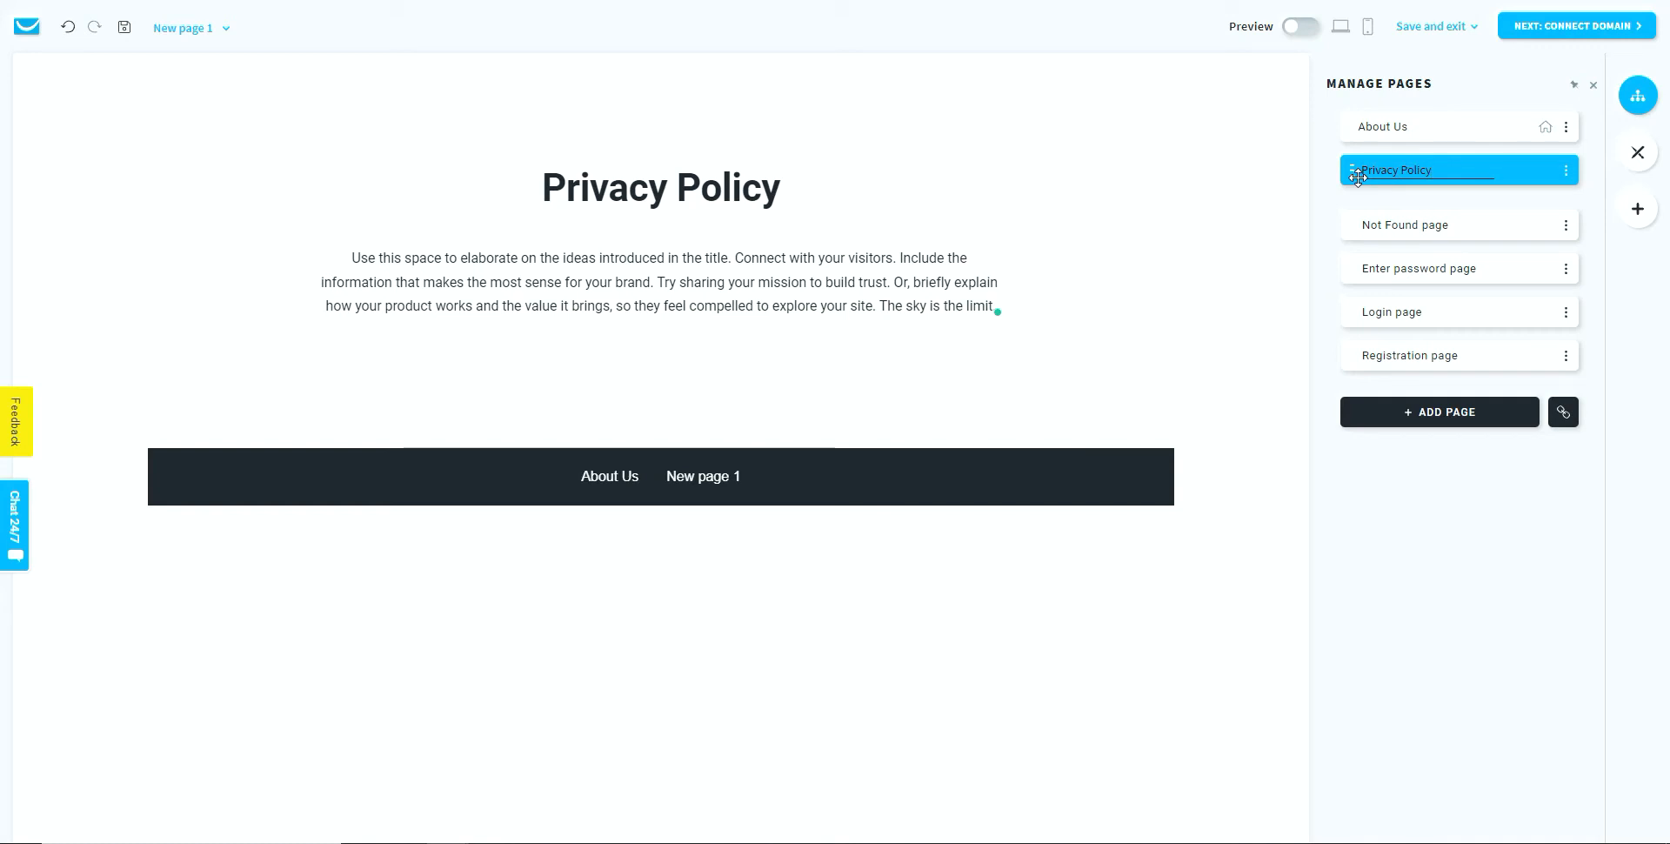
click(1427, 469)
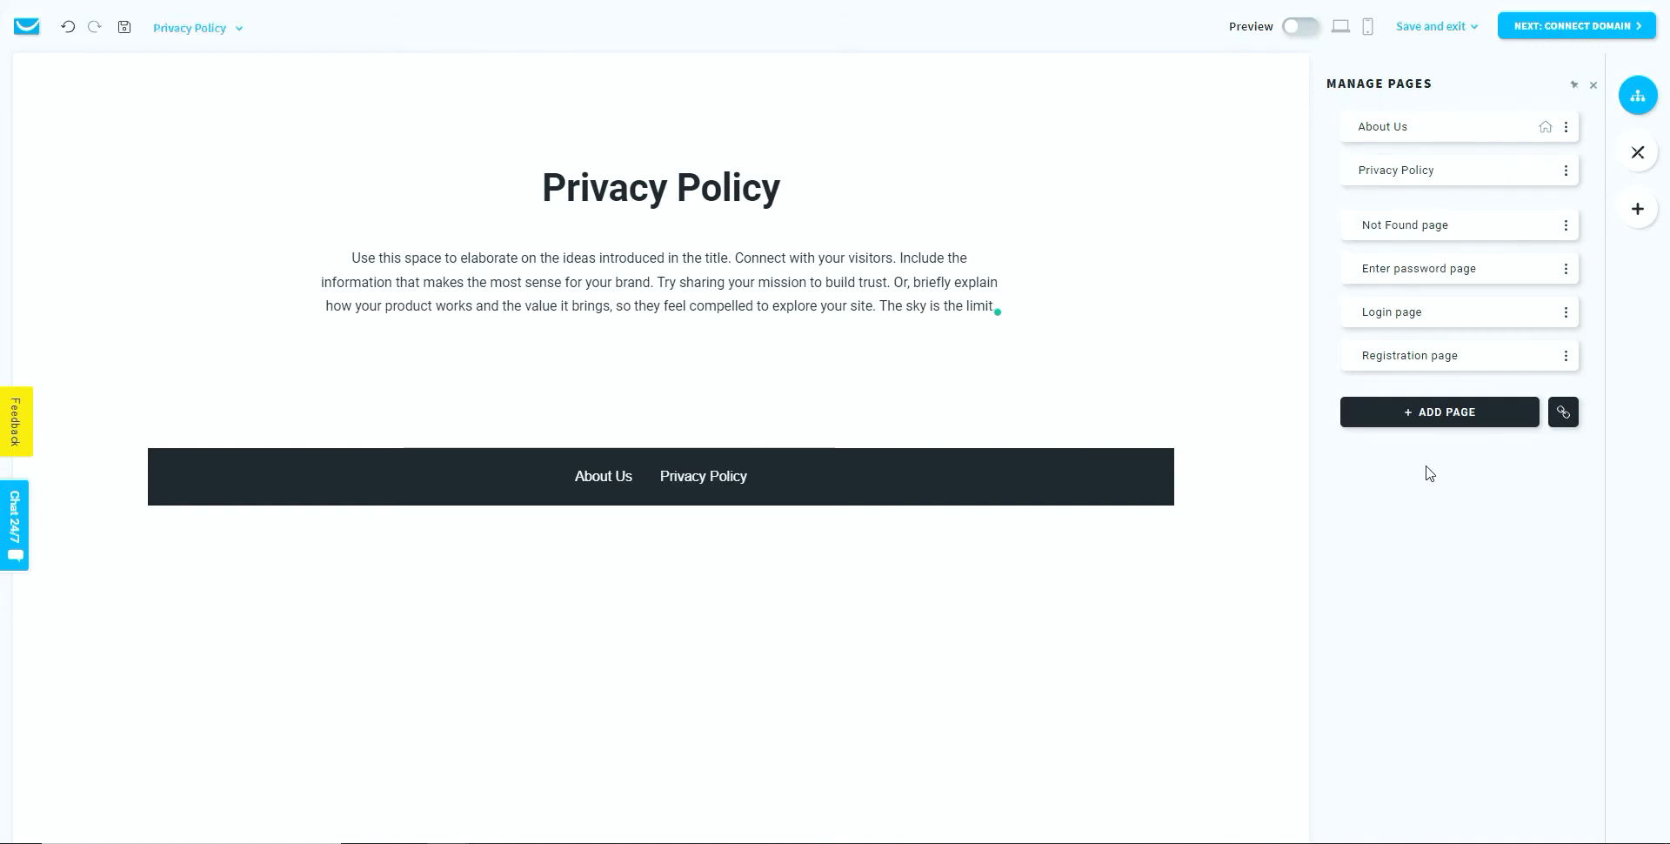
Add a new page to the site from the page template in the Terms of service category
click(1411, 413)
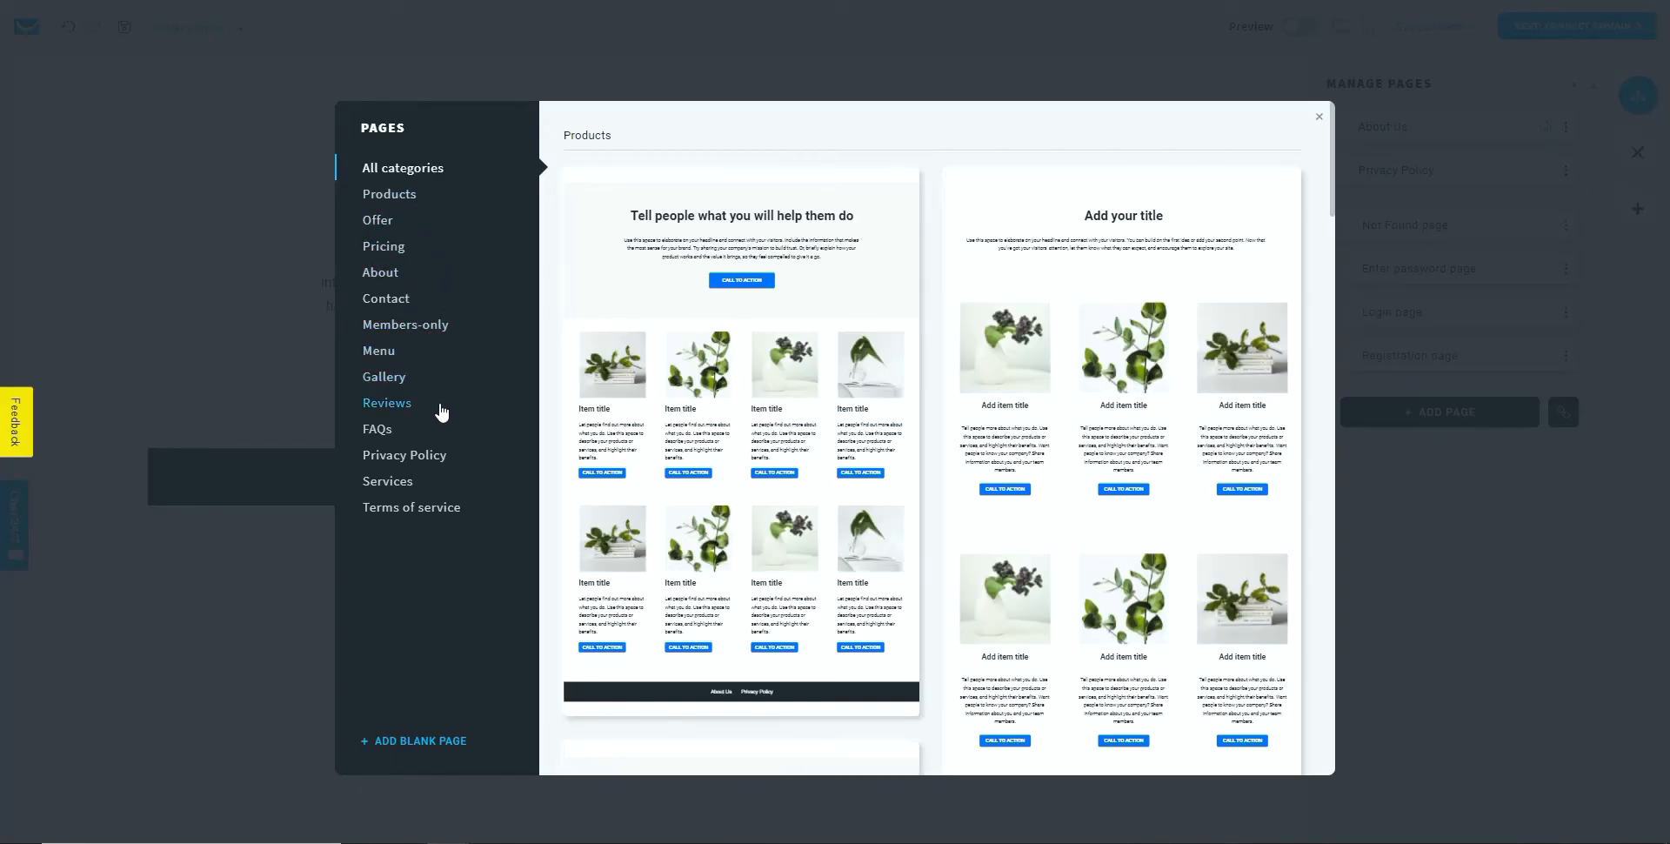
click(441, 513)
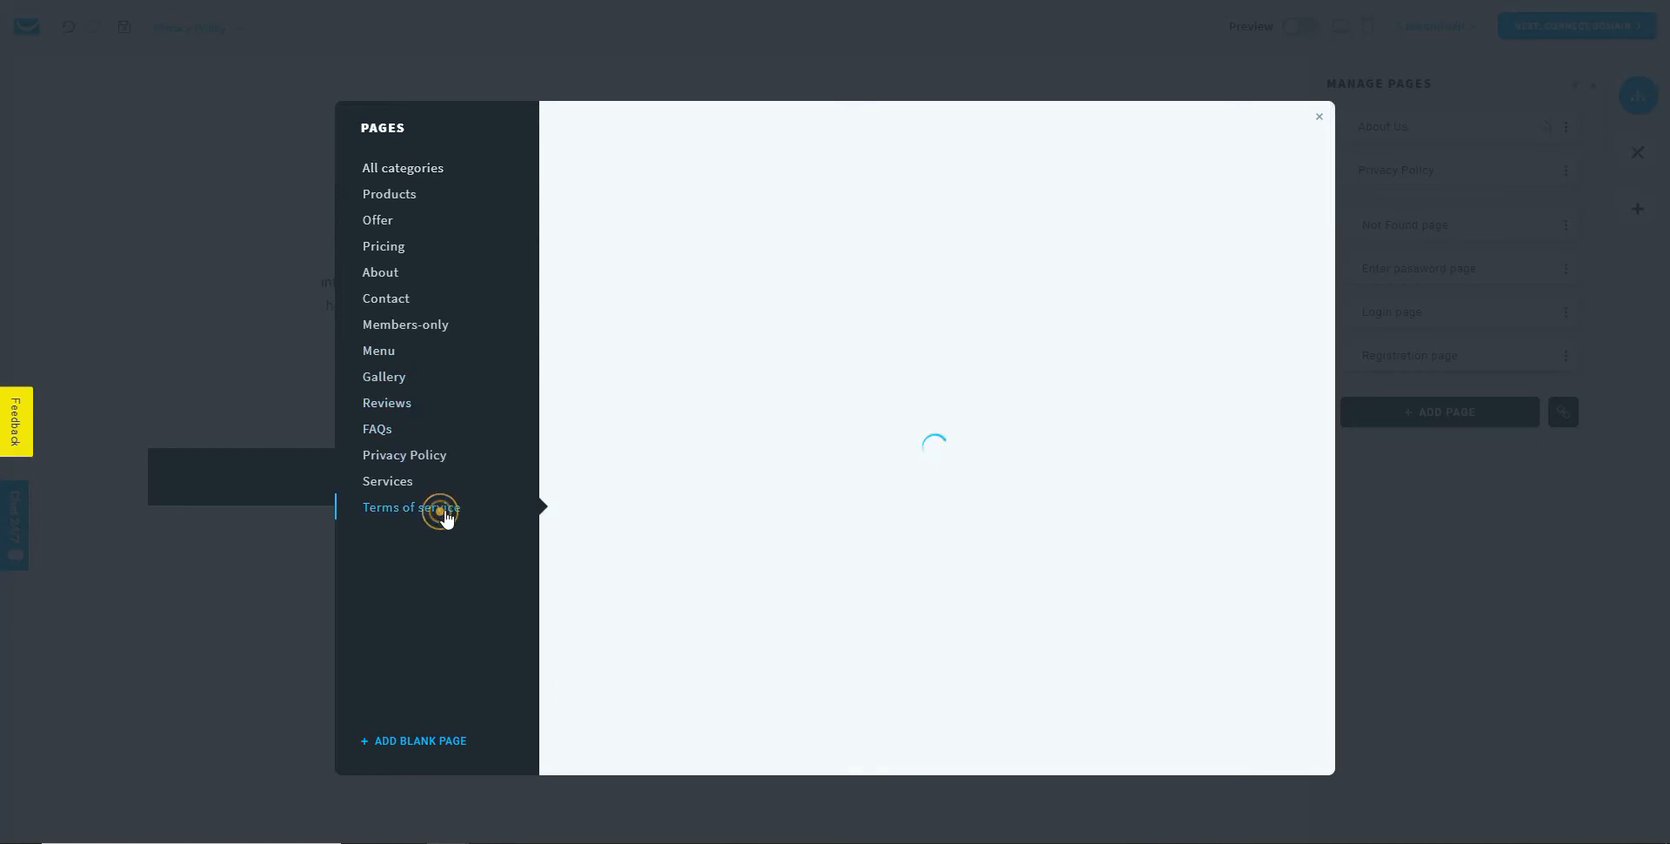
click(852, 313)
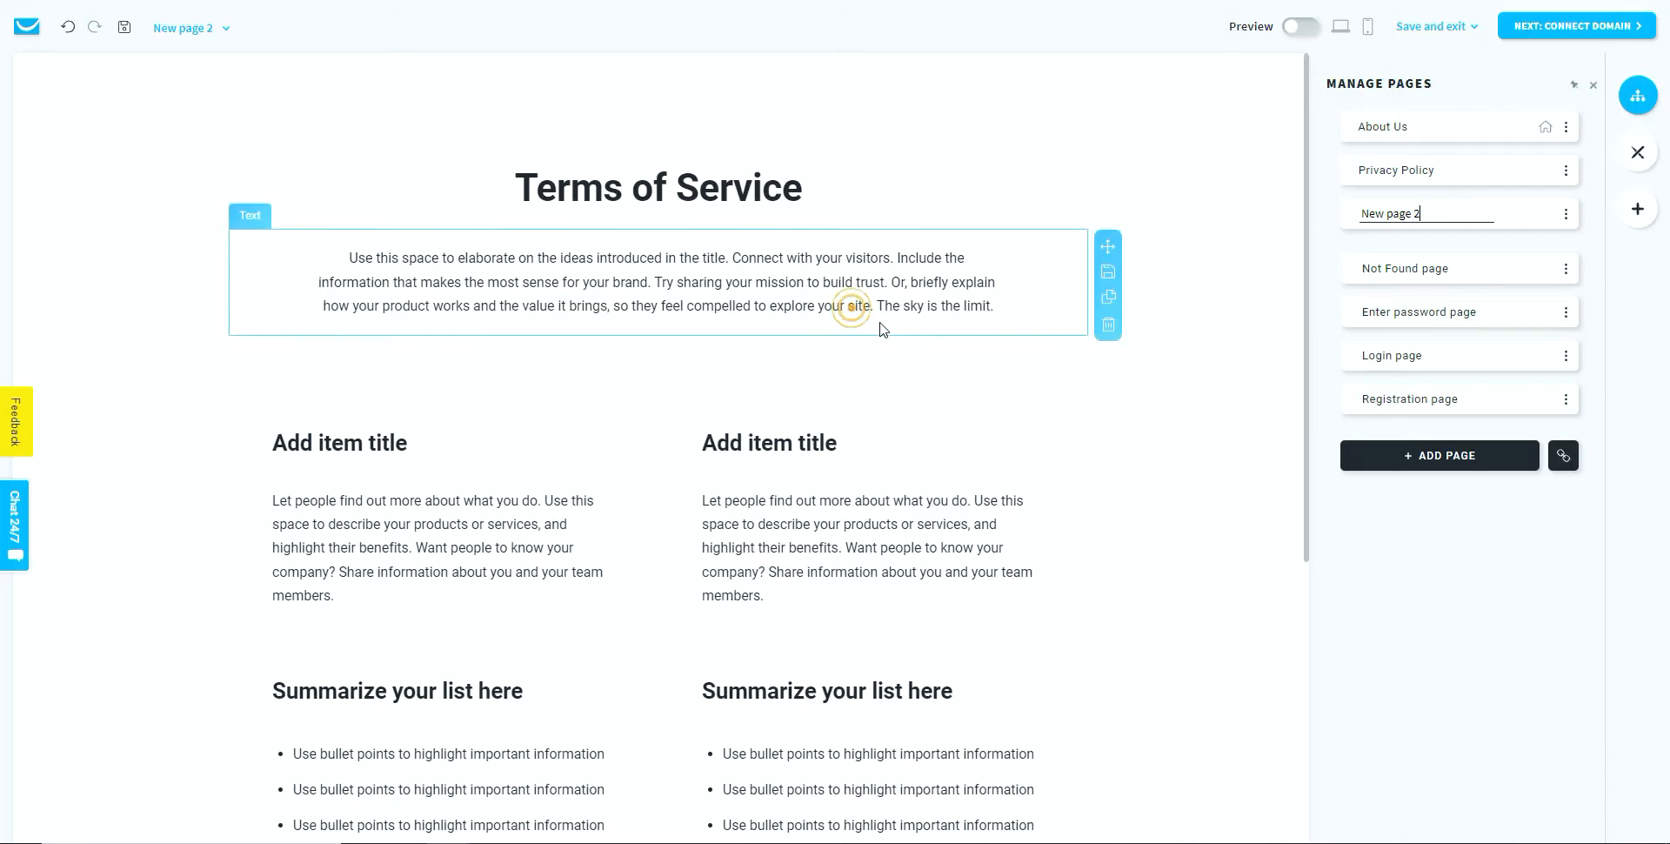
Change the page heading "Terms of Service" to "Terms and Conditions"
click(787, 187)
drag(809, 187, 642, 172)
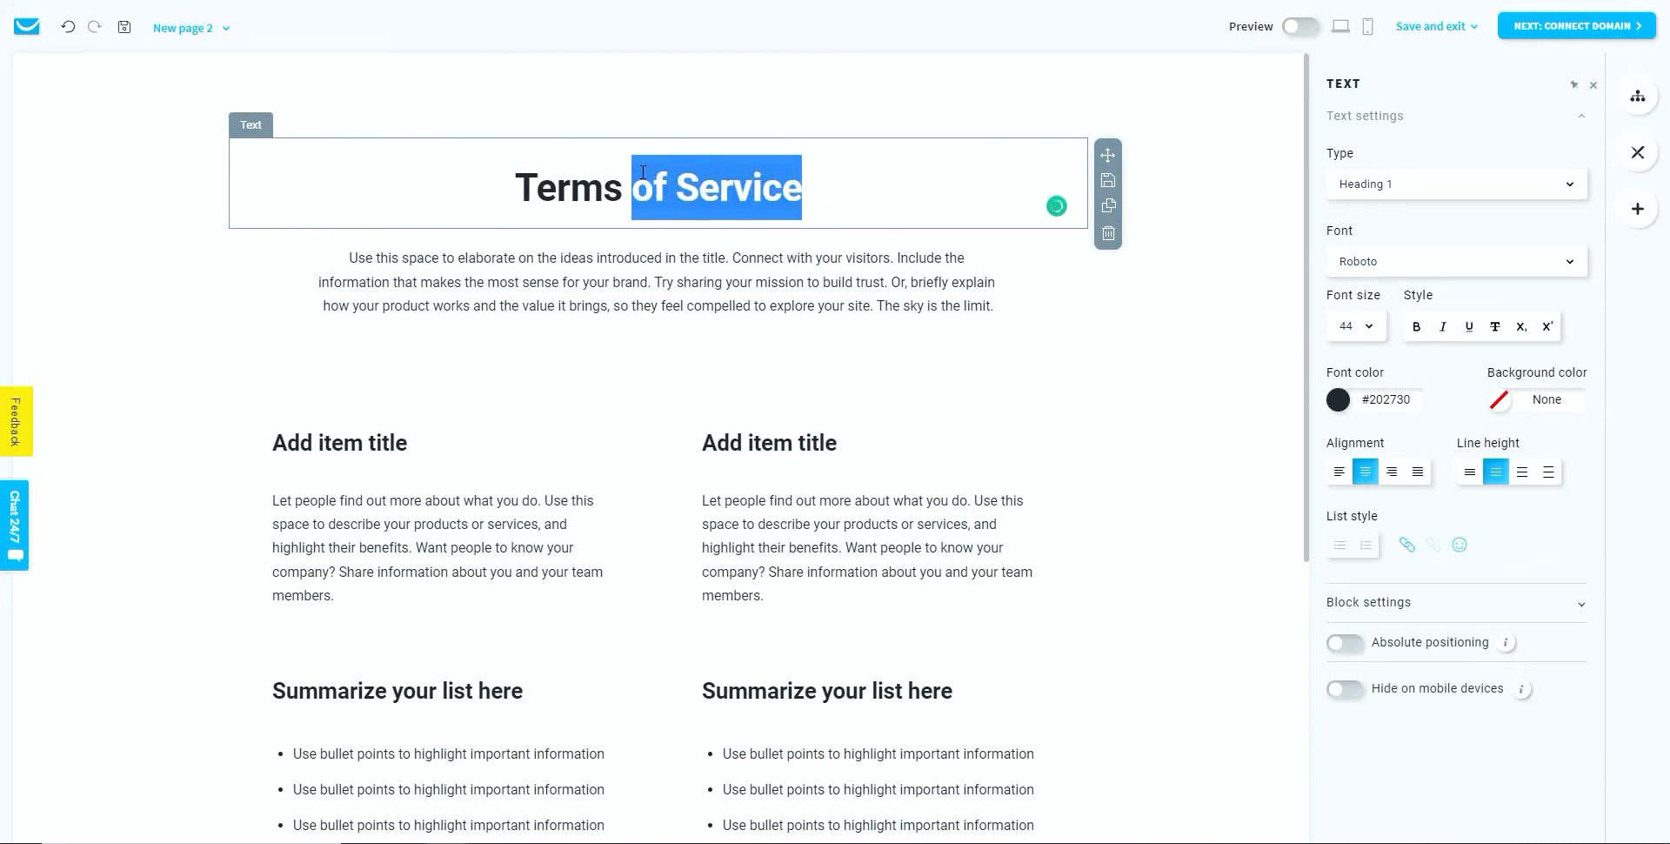
text(and Co)
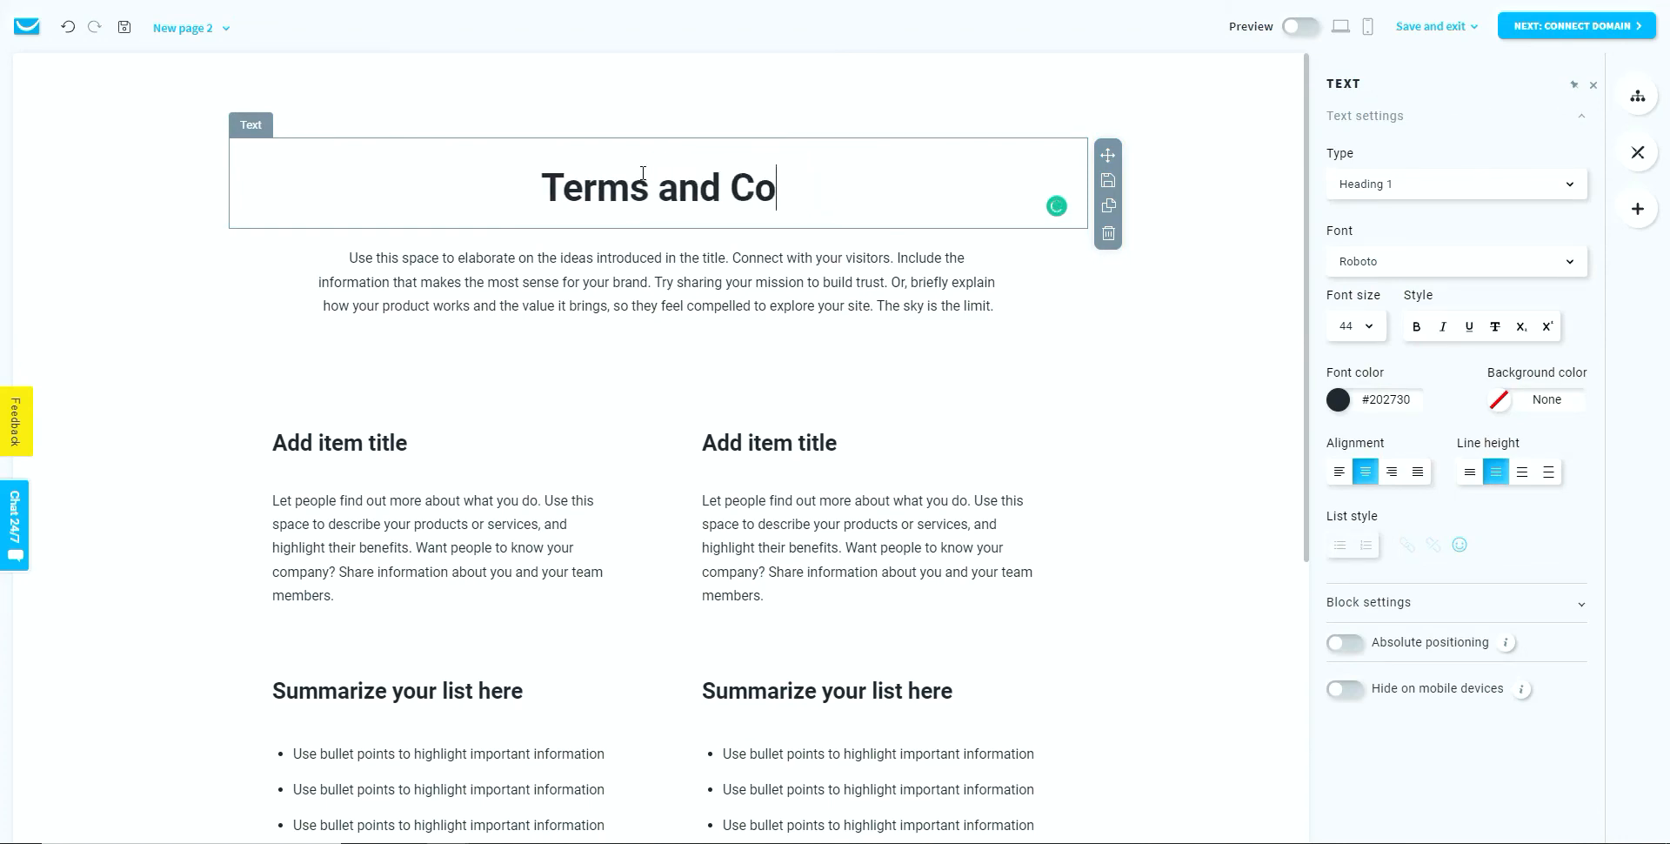
text(nditions)
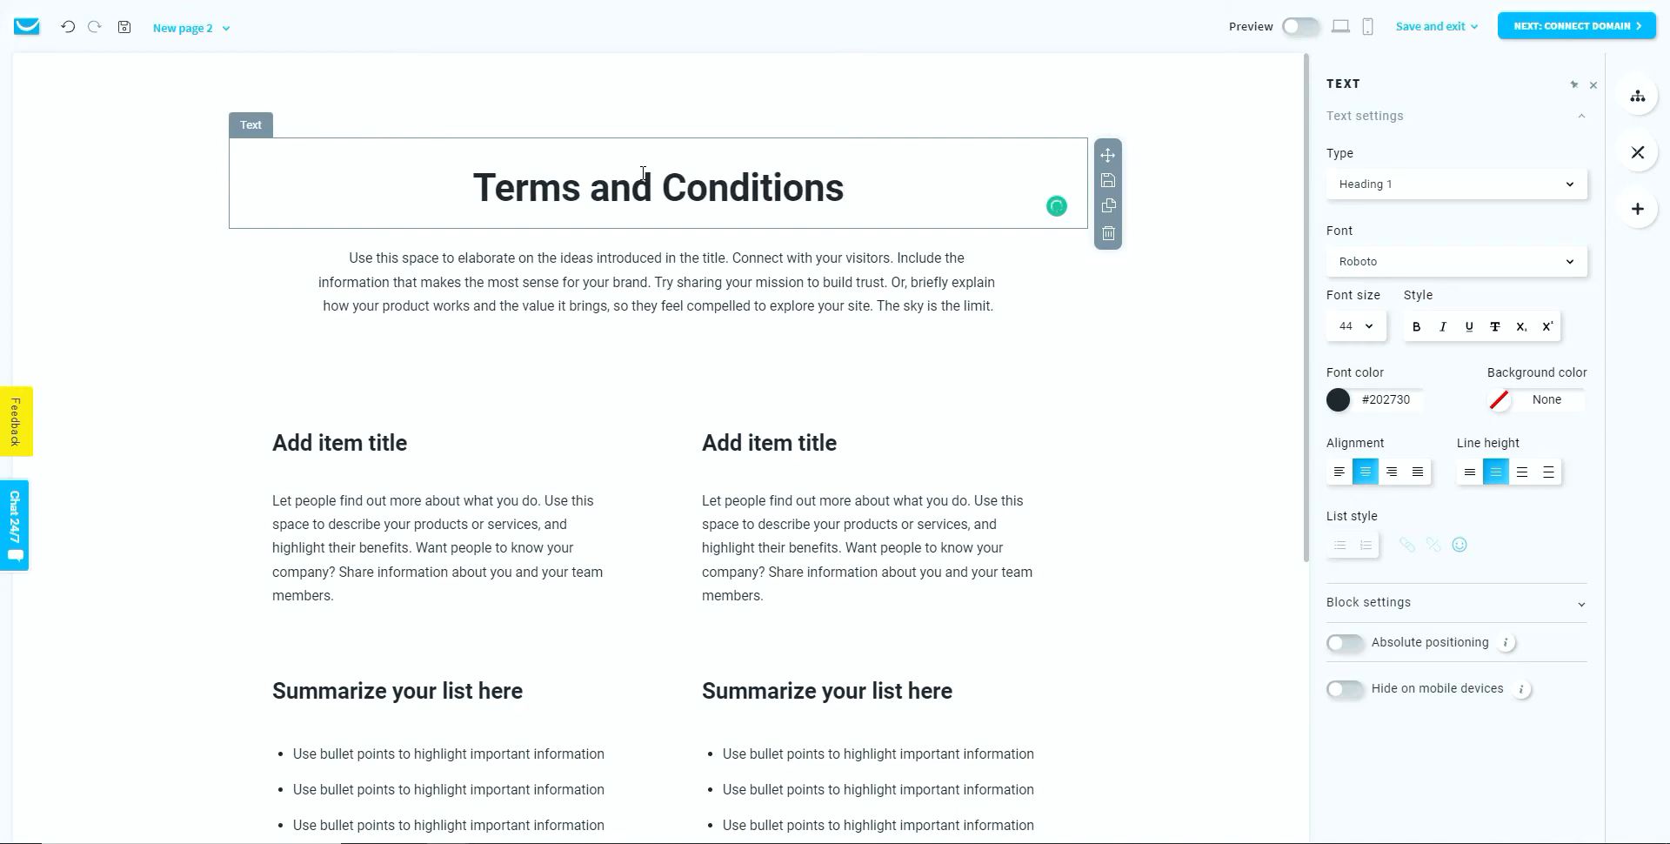
click(696, 286)
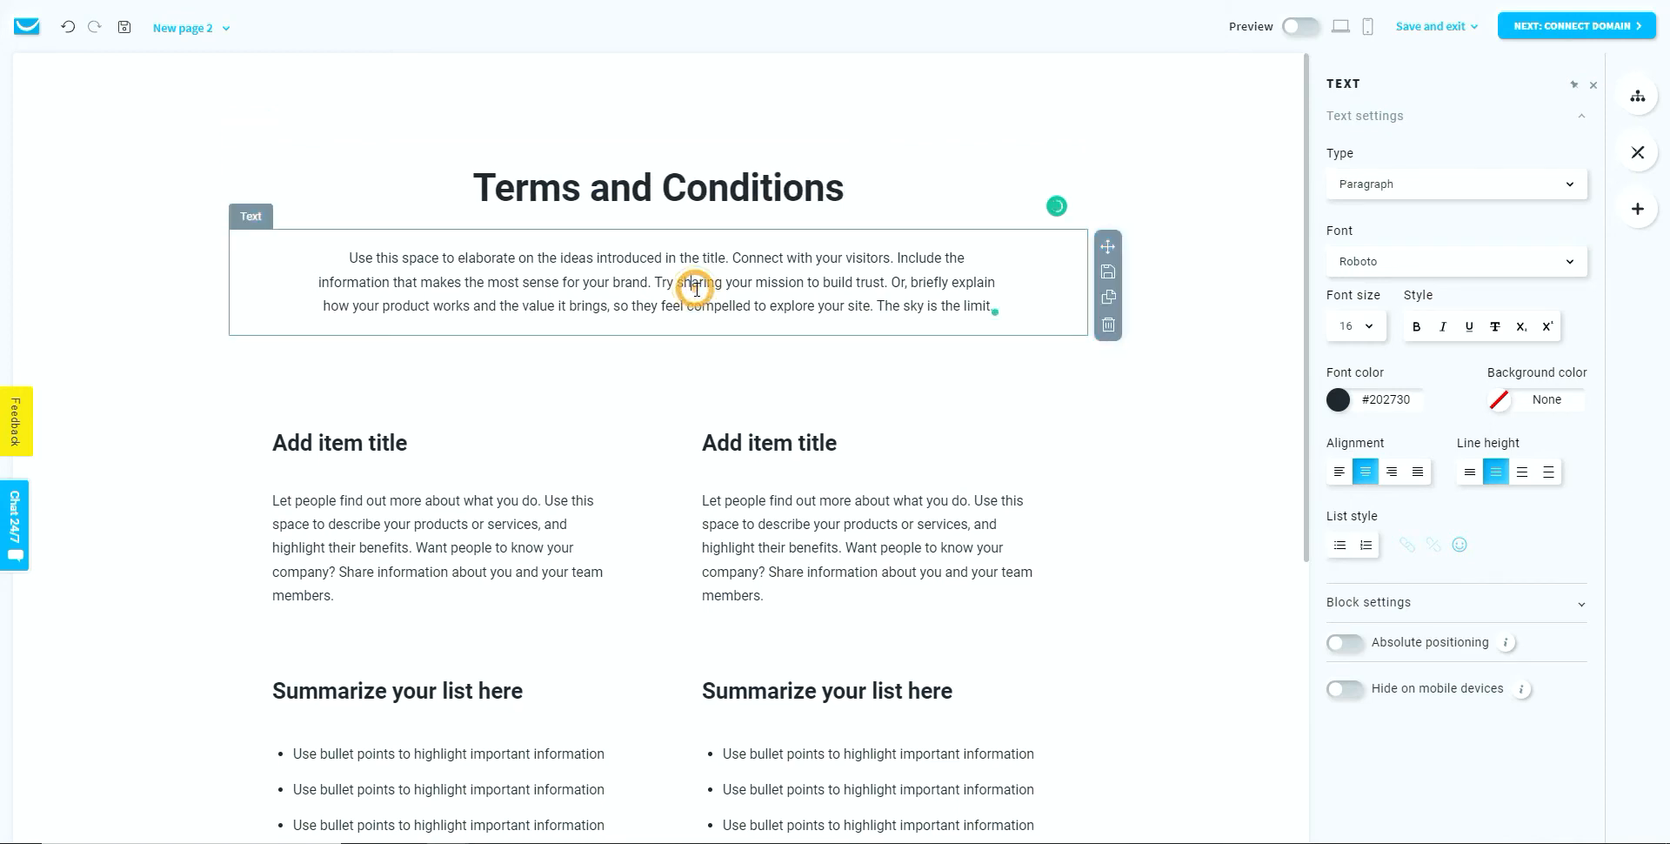
Delete the two-column item, bullet list and last item sections, keeping only the Terms and Conditions introduction and footer
click(917, 383)
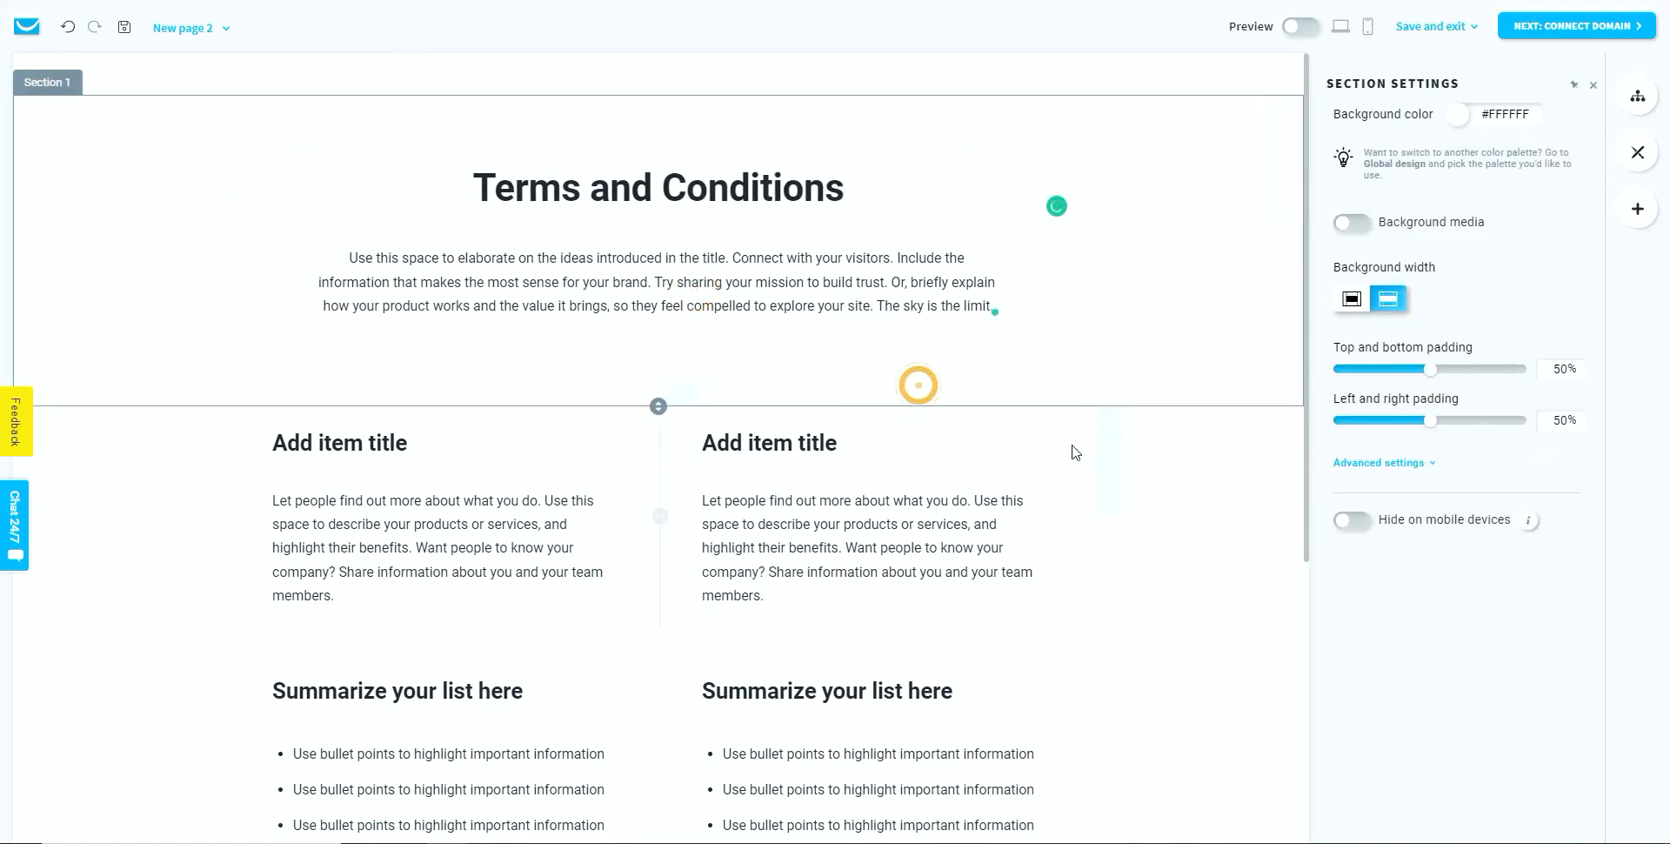
click(1282, 509)
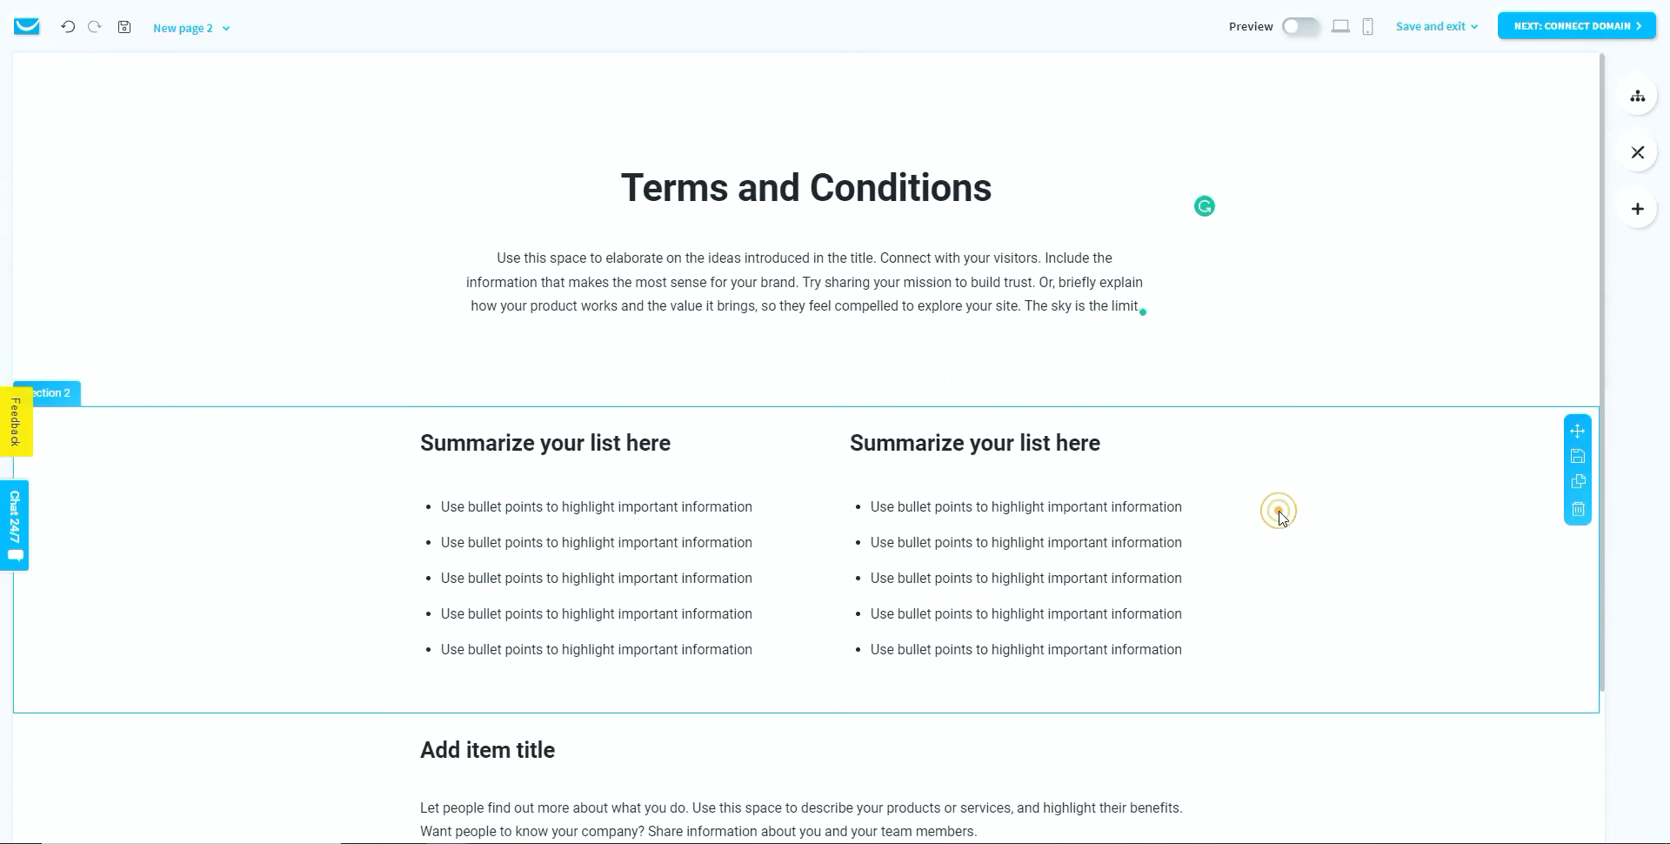
click(1578, 508)
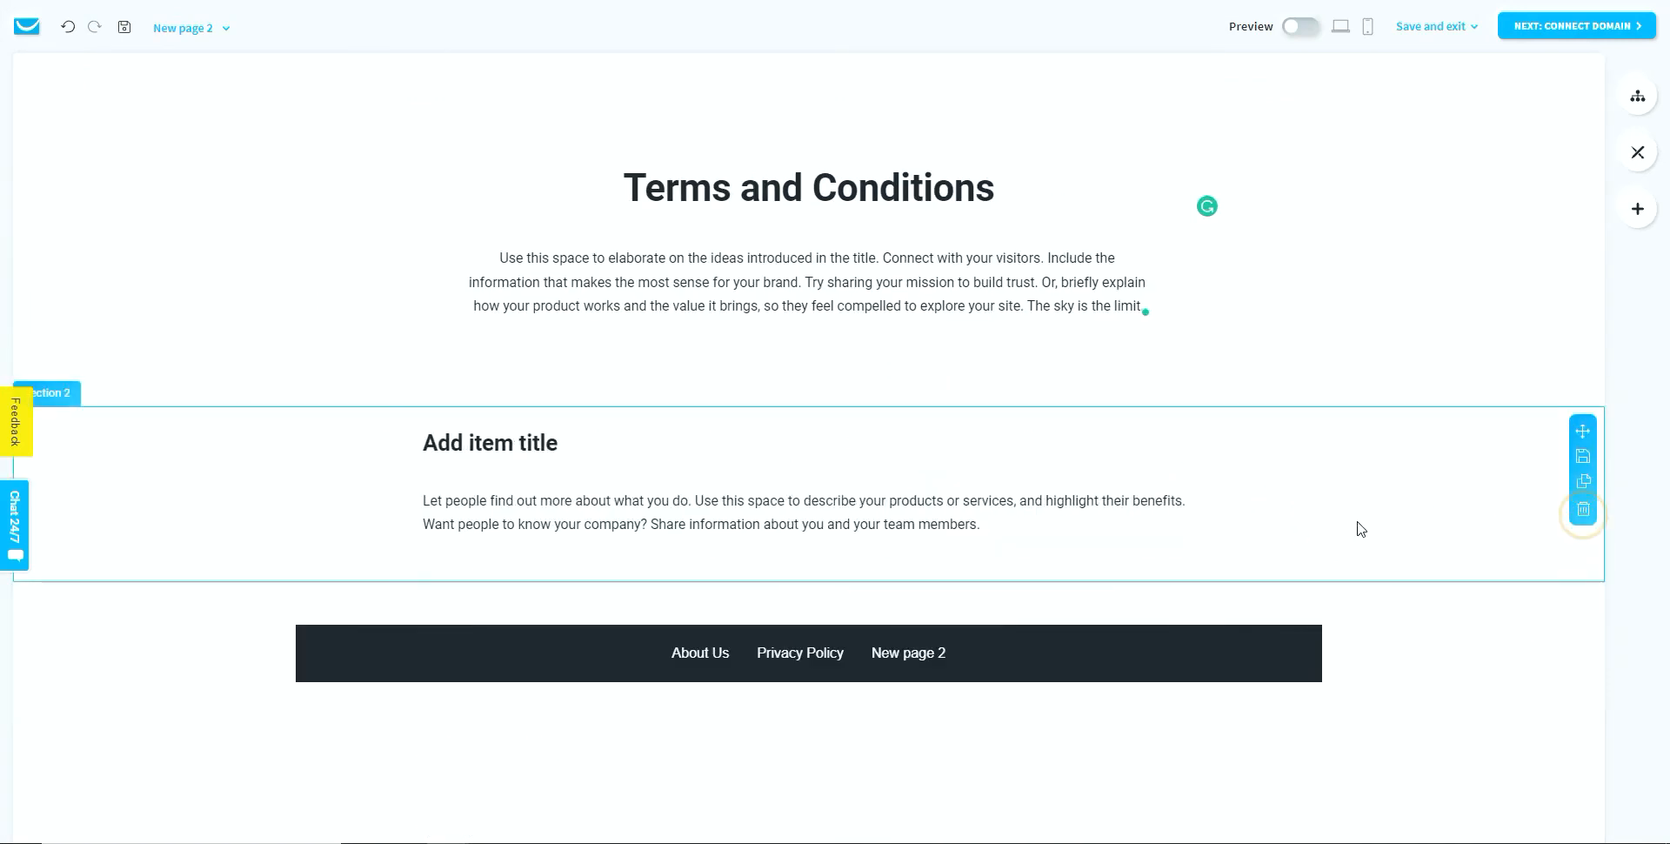
click(1582, 512)
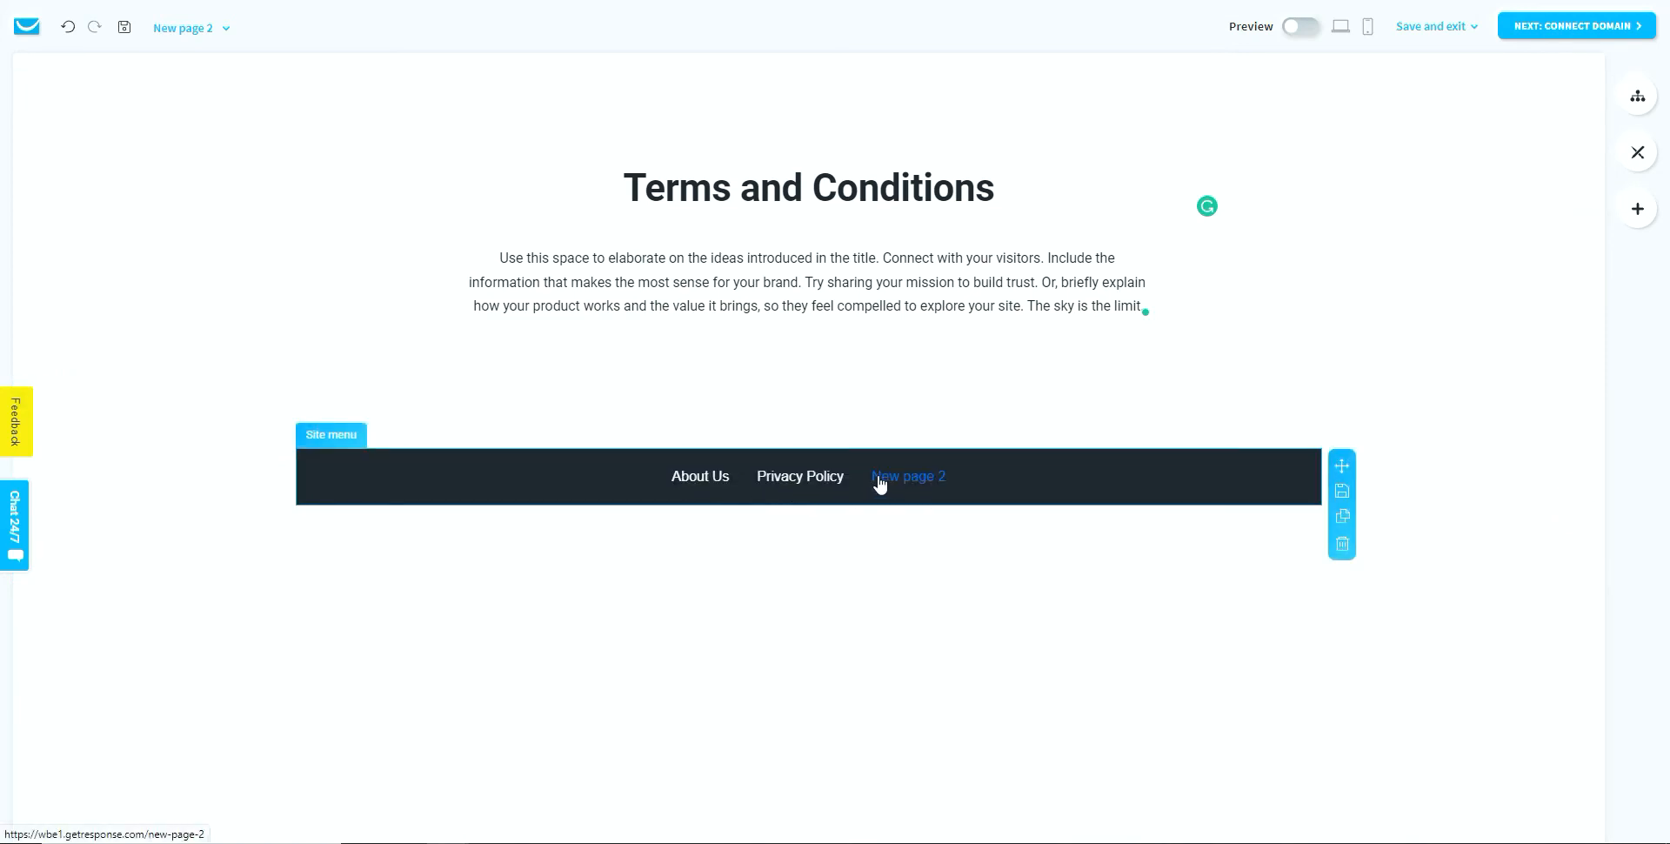
Rename "New page 2" as "Terms & Conditions" in the site's page list
click(1638, 95)
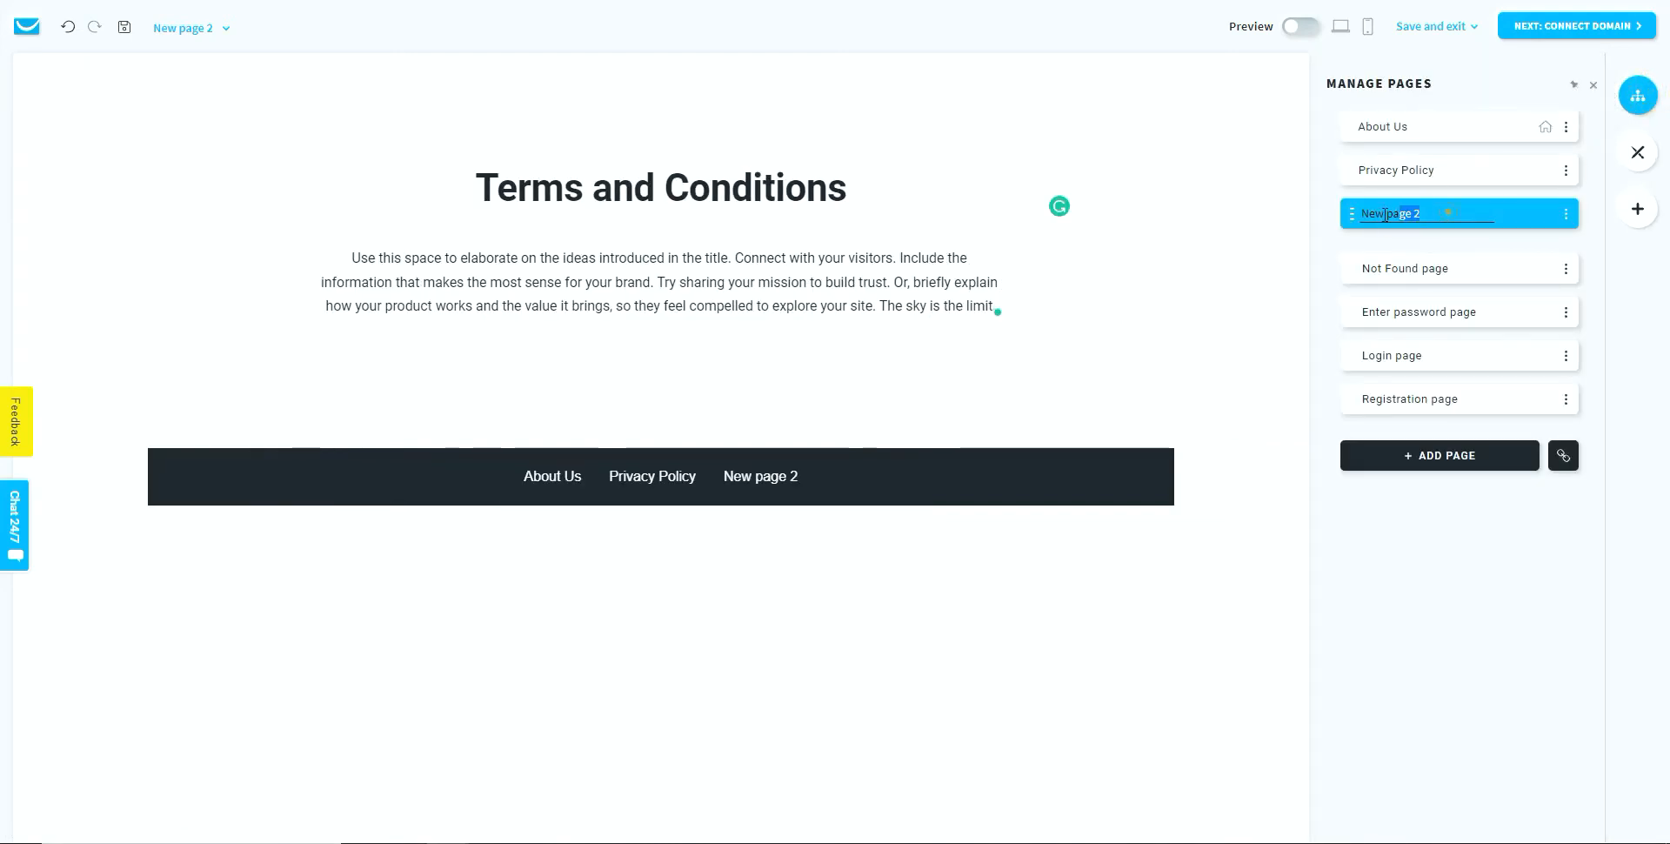
double_click(1448, 212)
text(Terms & Cond)
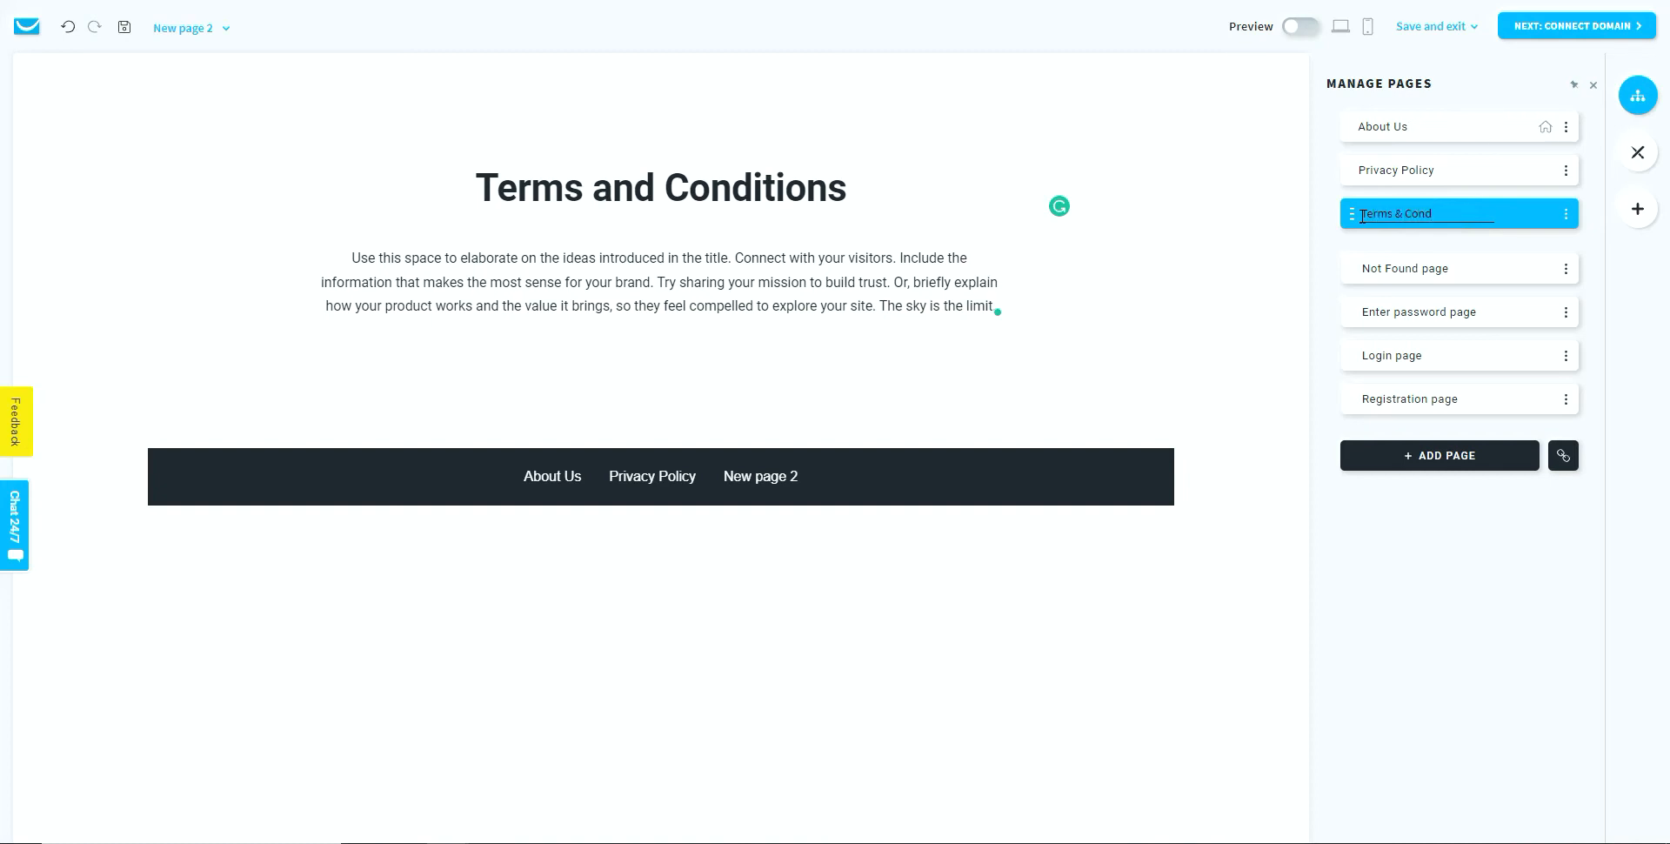
text(itions)
key(Return)
click(1356, 534)
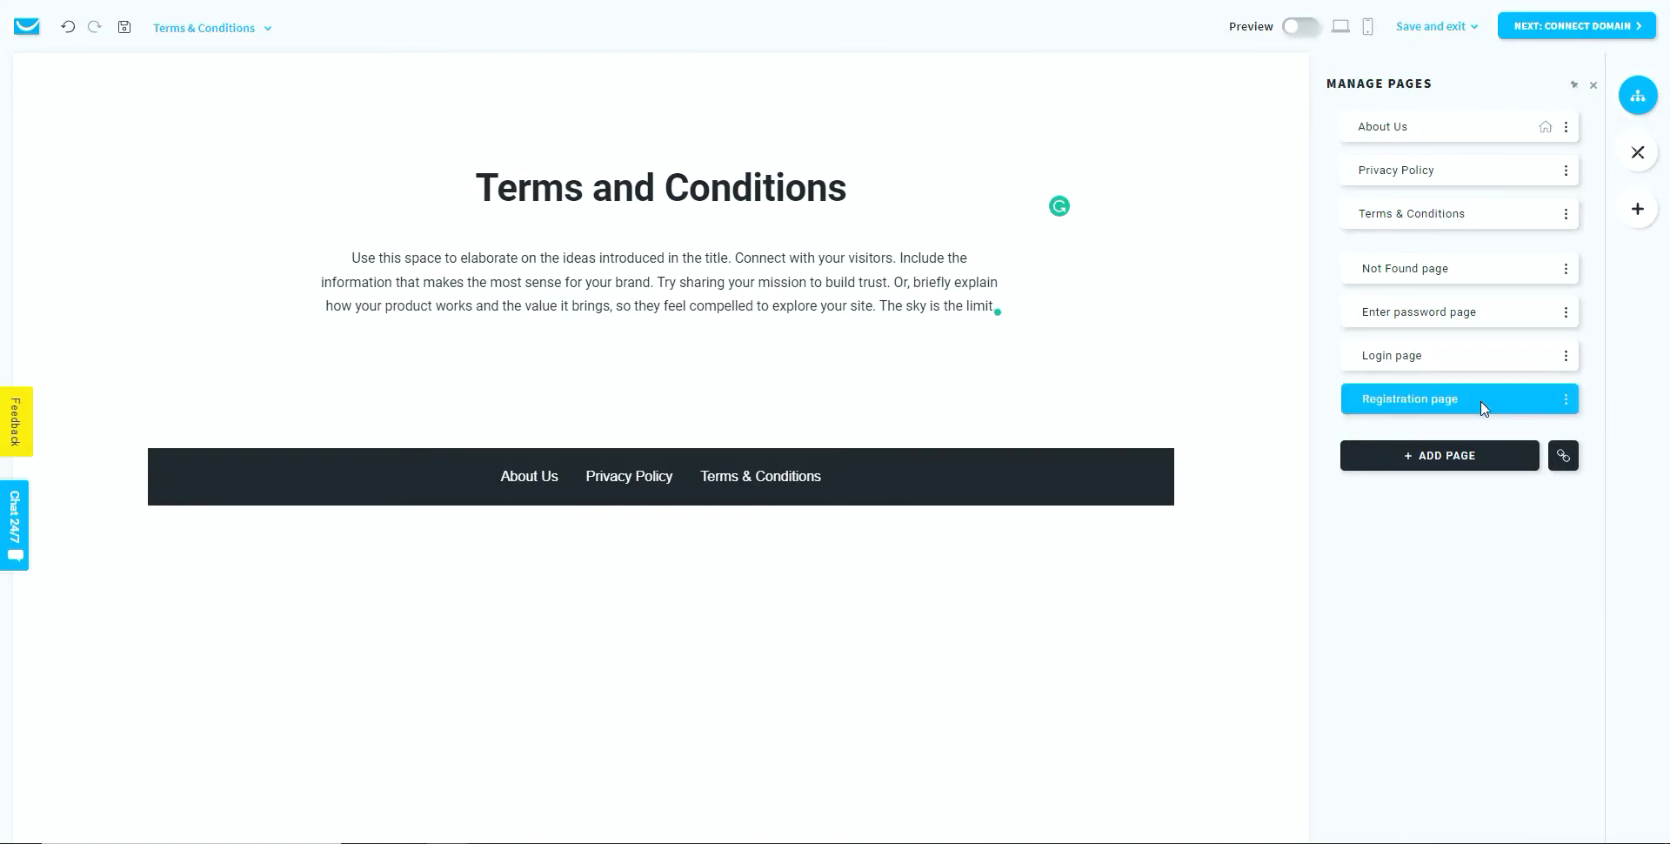
Add another page to the site, again using the Terms of Service page template
click(1465, 457)
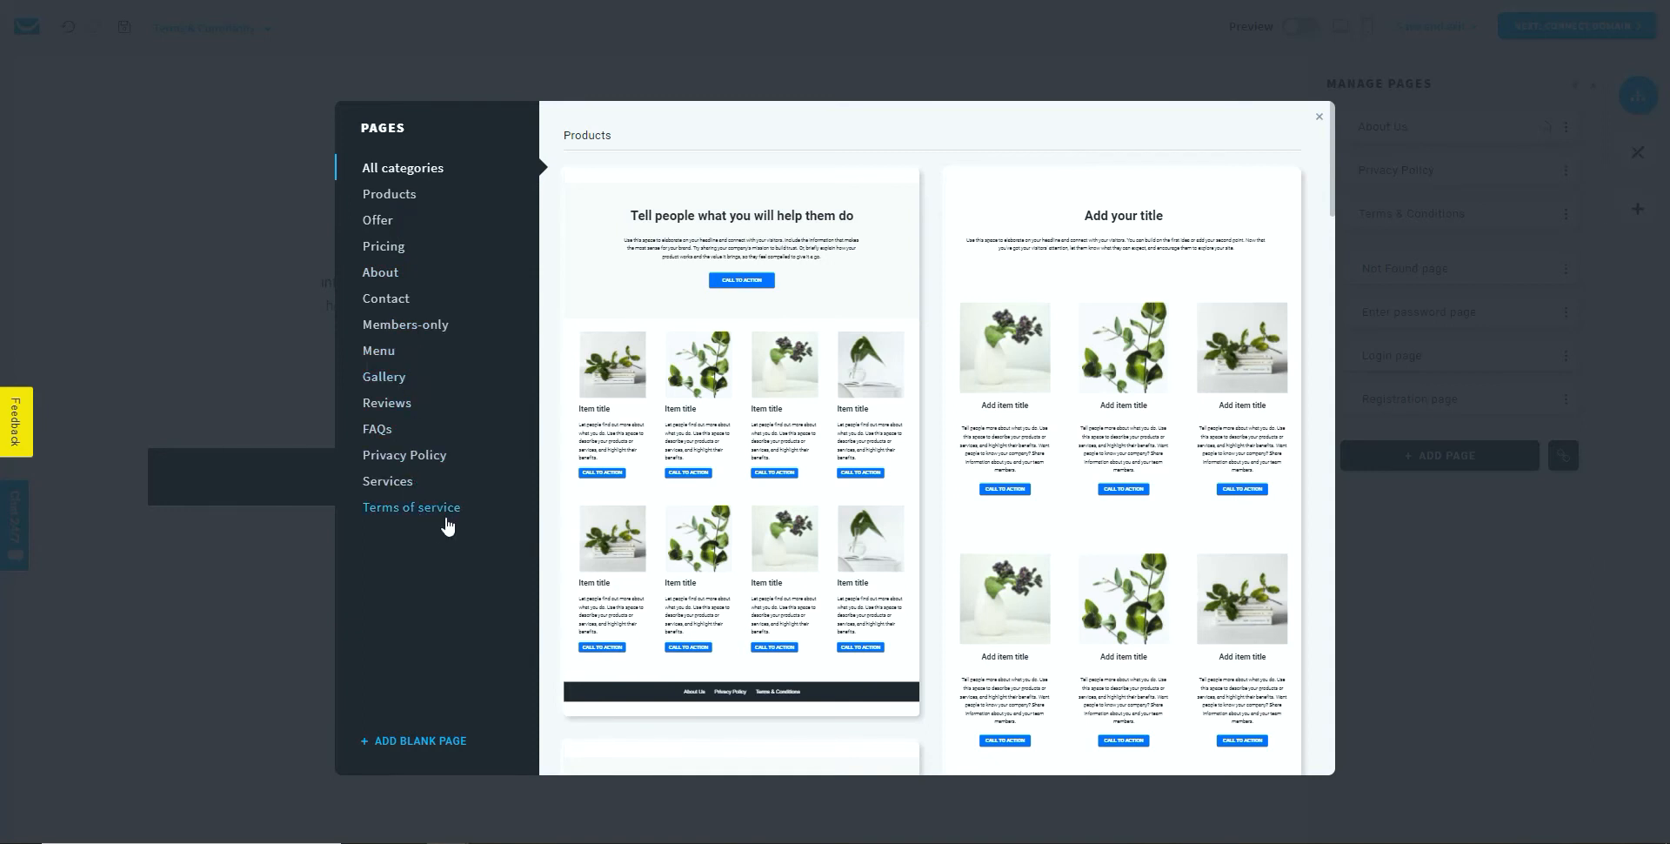
click(405, 514)
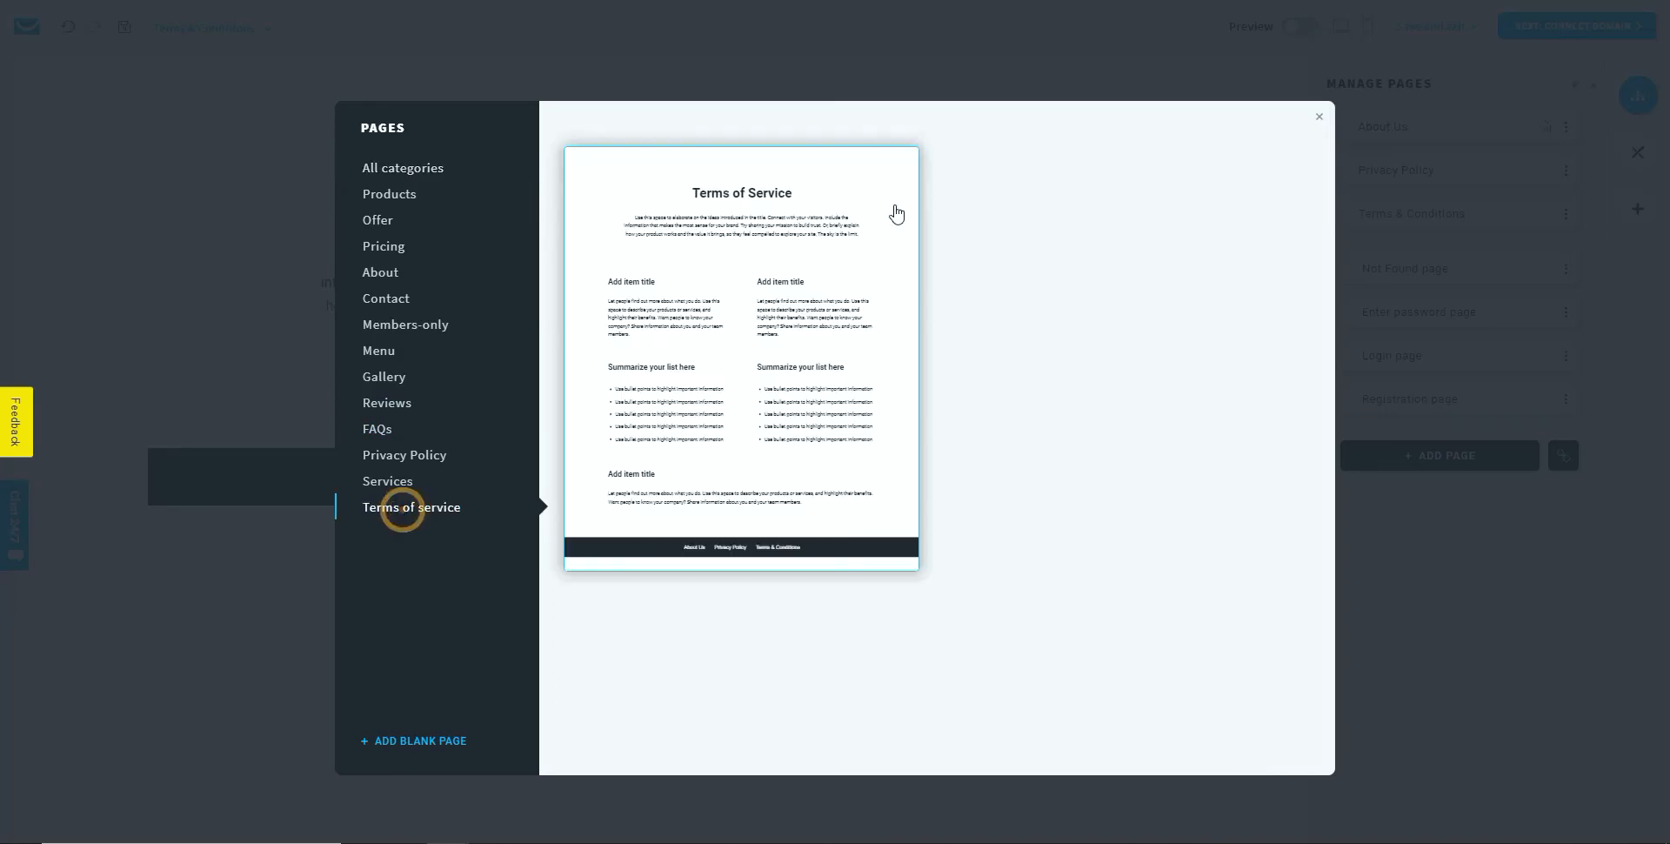
click(767, 289)
Replace the new page's "Terms of Service" heading with "Affiliate Disclosure"
drag(809, 193, 479, 188)
text(Affi)
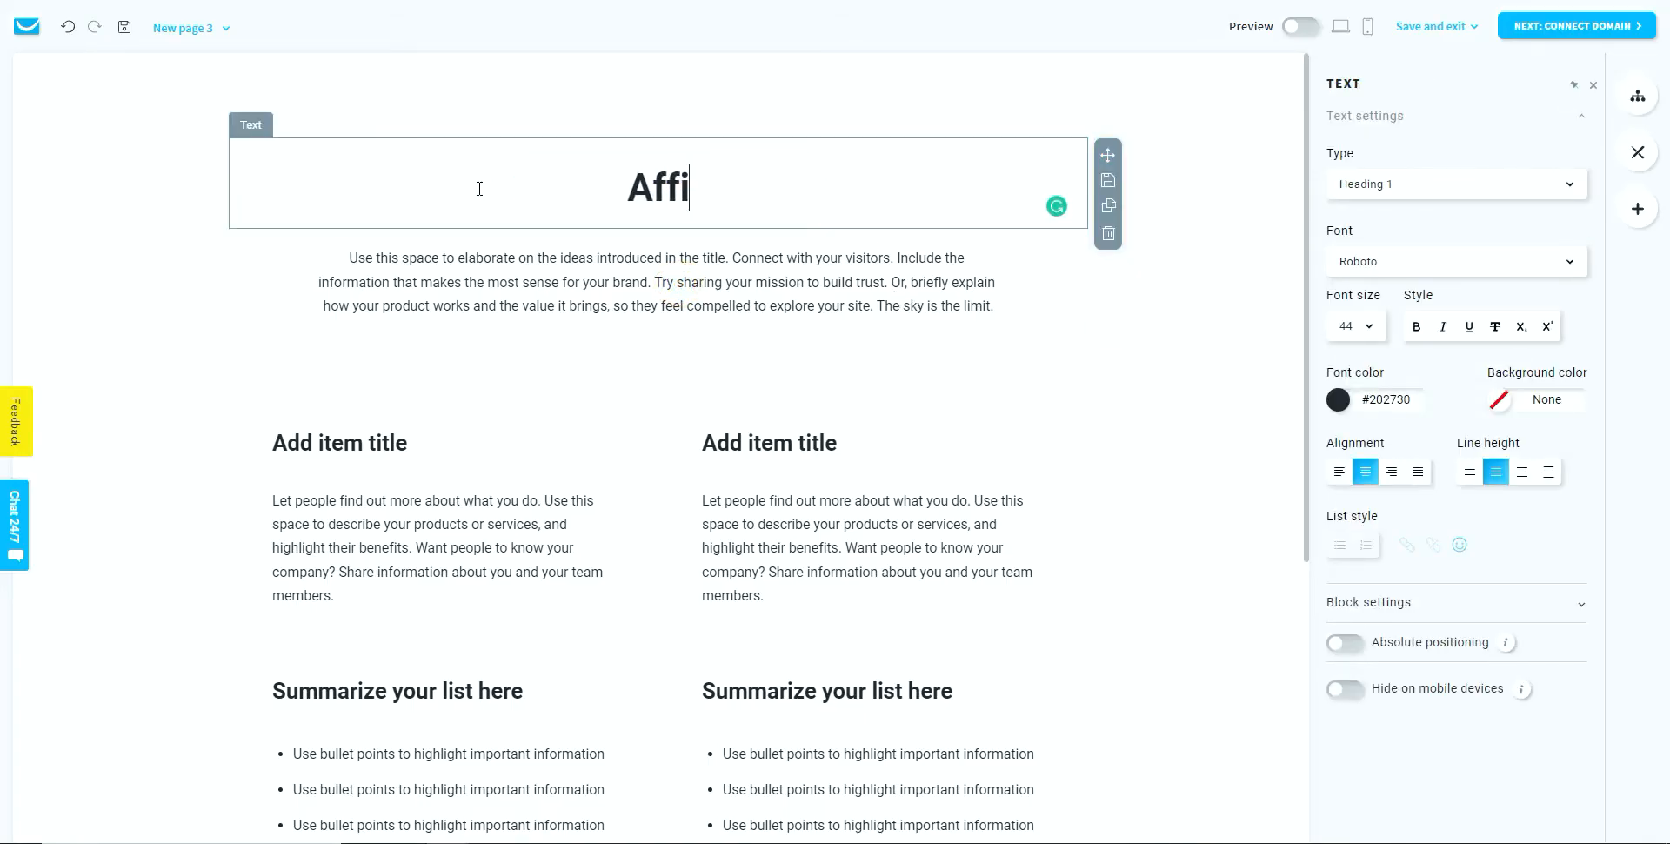
text(liate Discloure)
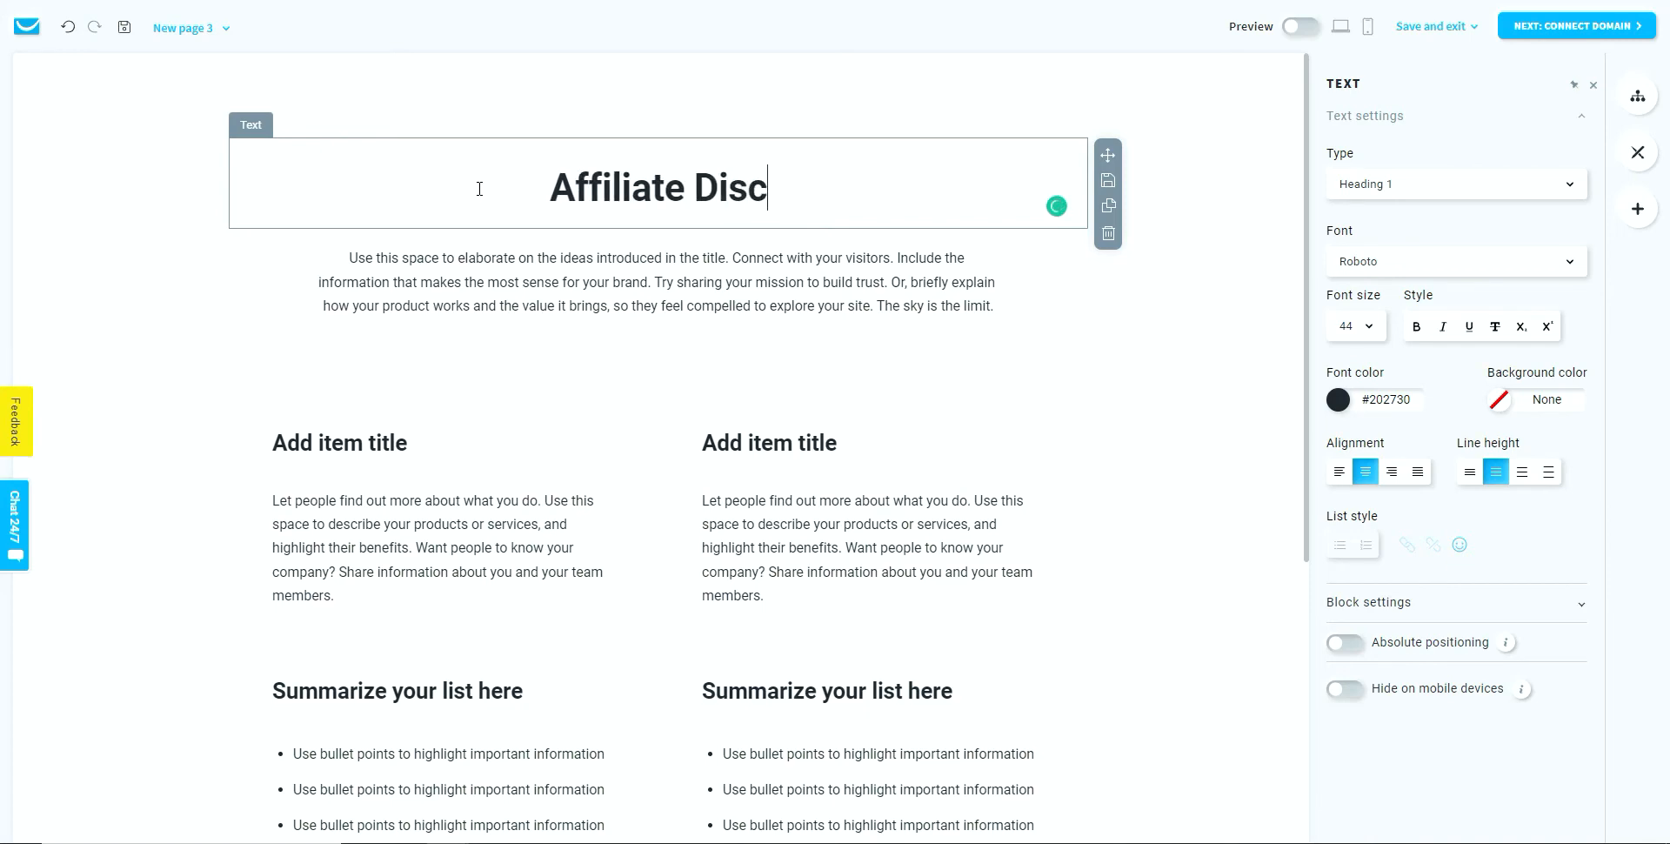
key(BackSpace)
key(BackSpace)
key(BackSpace)
key(BackSpace)
key(BackSpace)
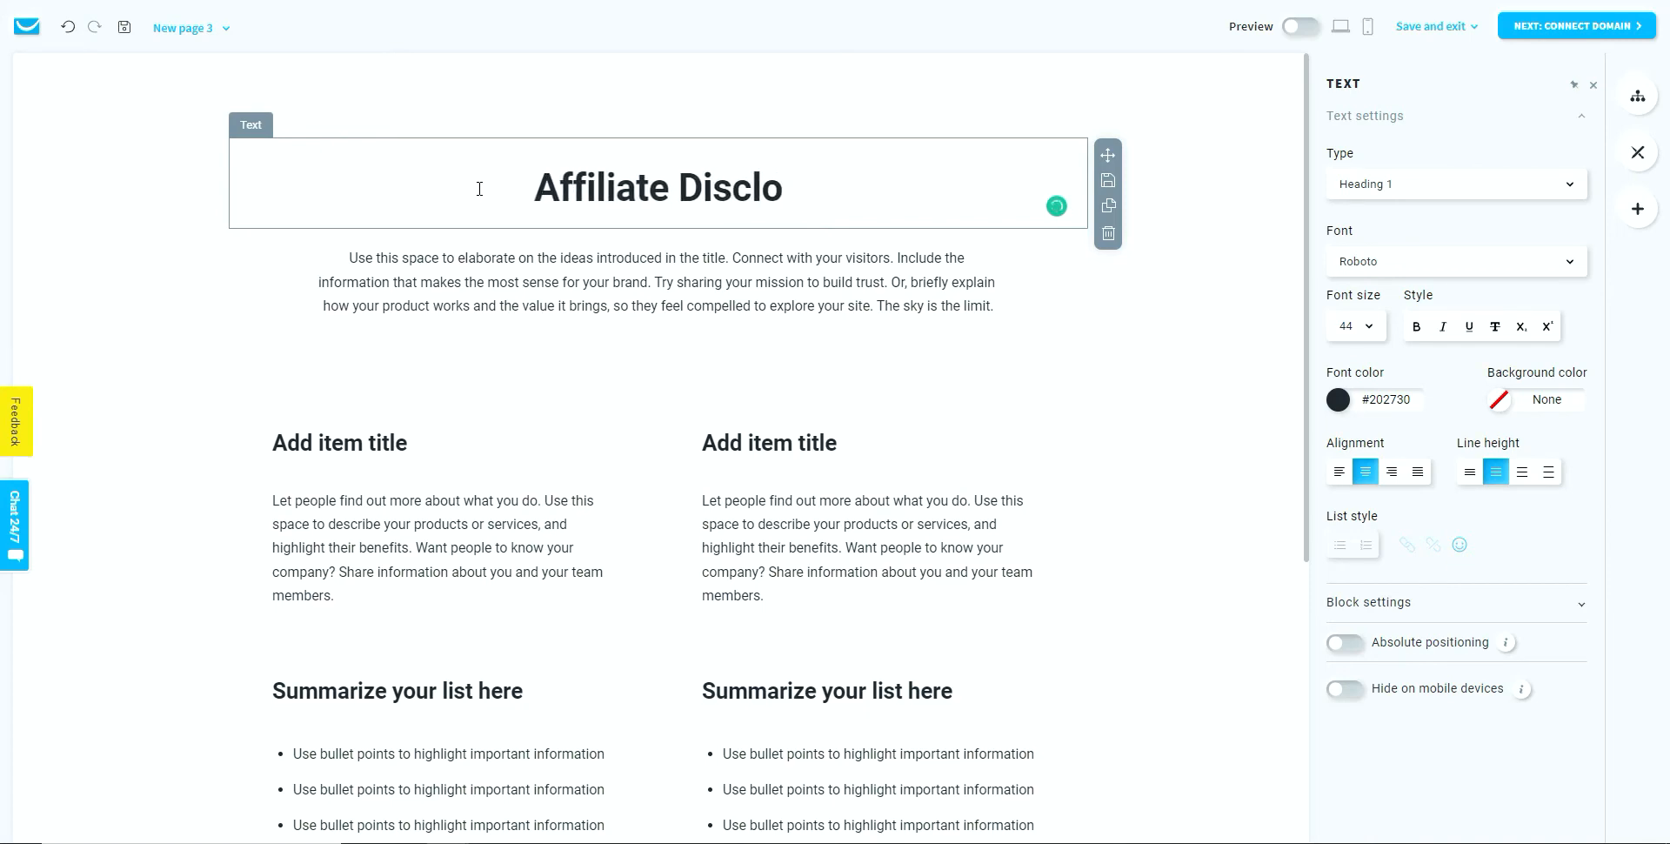
text(lour)
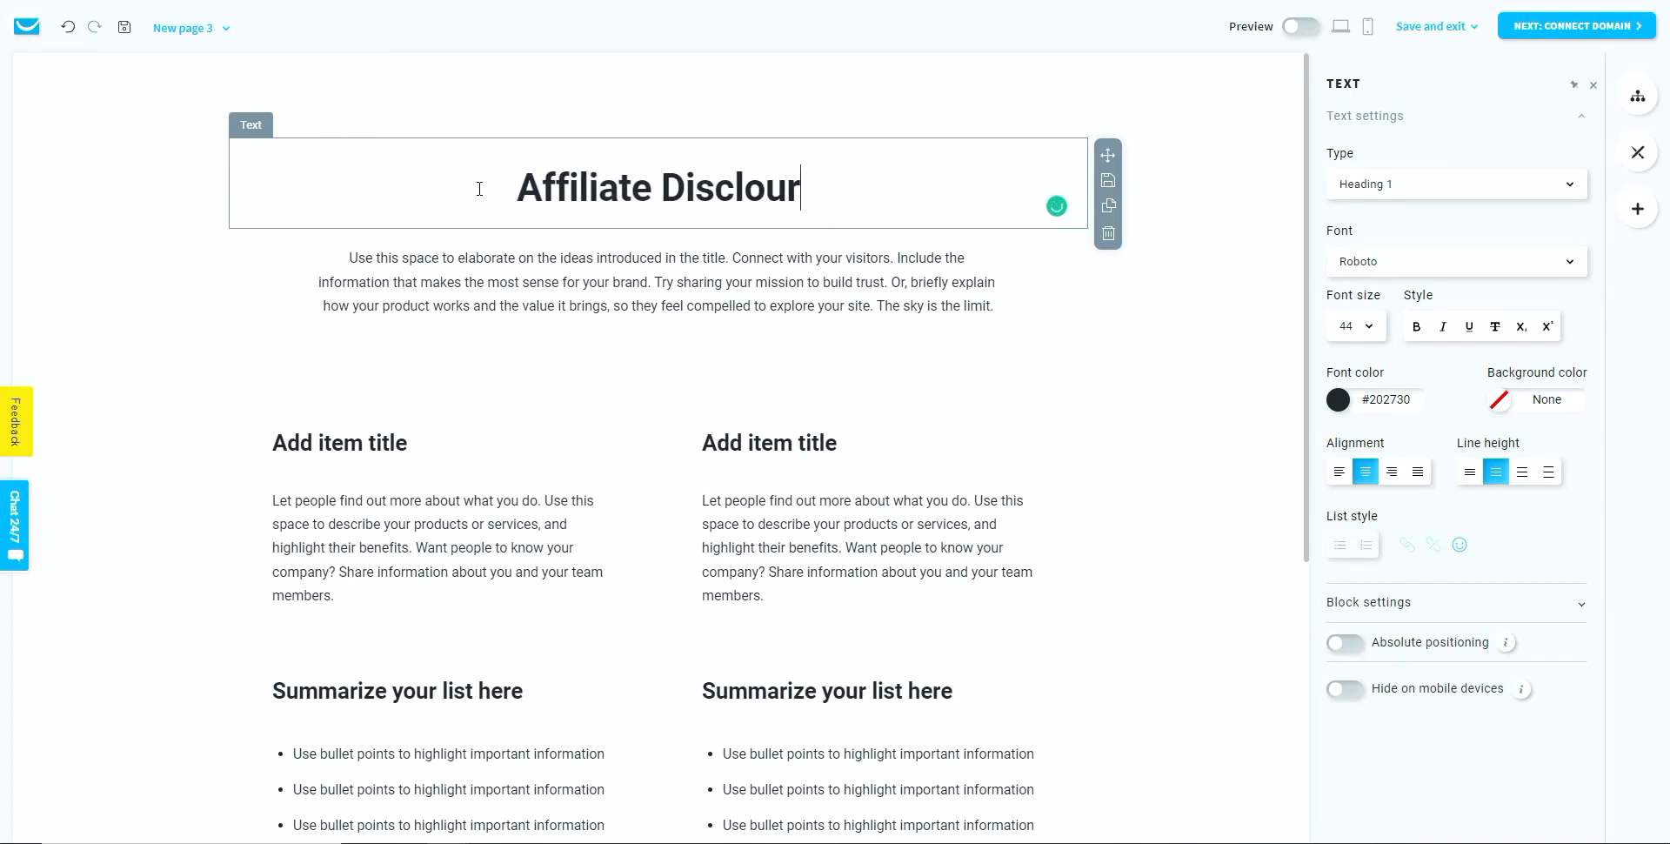
text(sure)
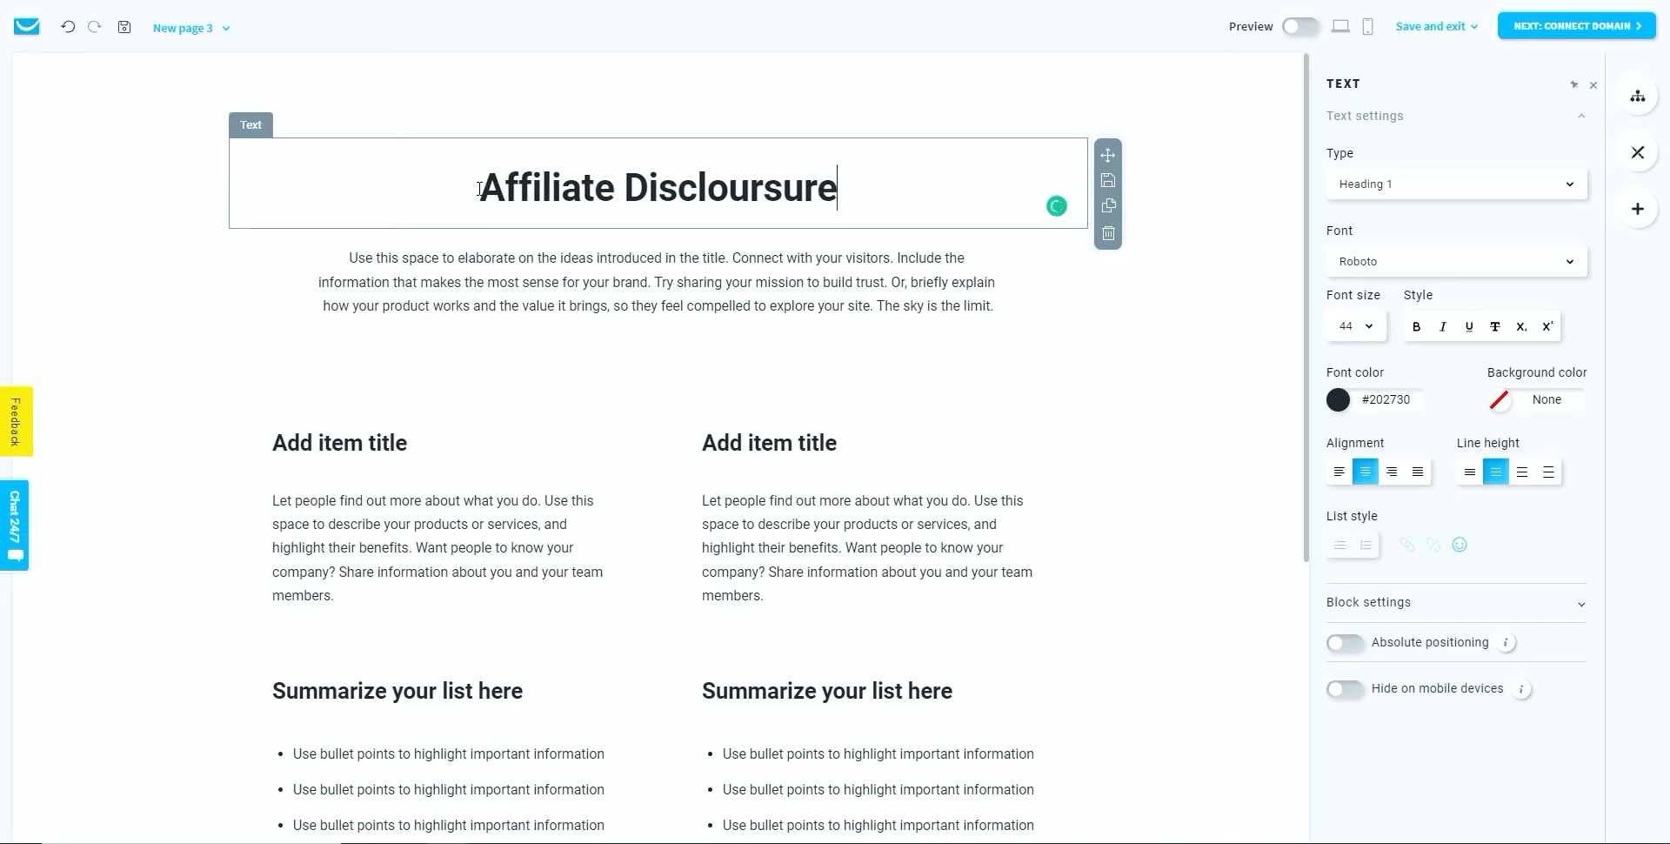
click(770, 191)
key(BackSpace)
key(BackSpace)
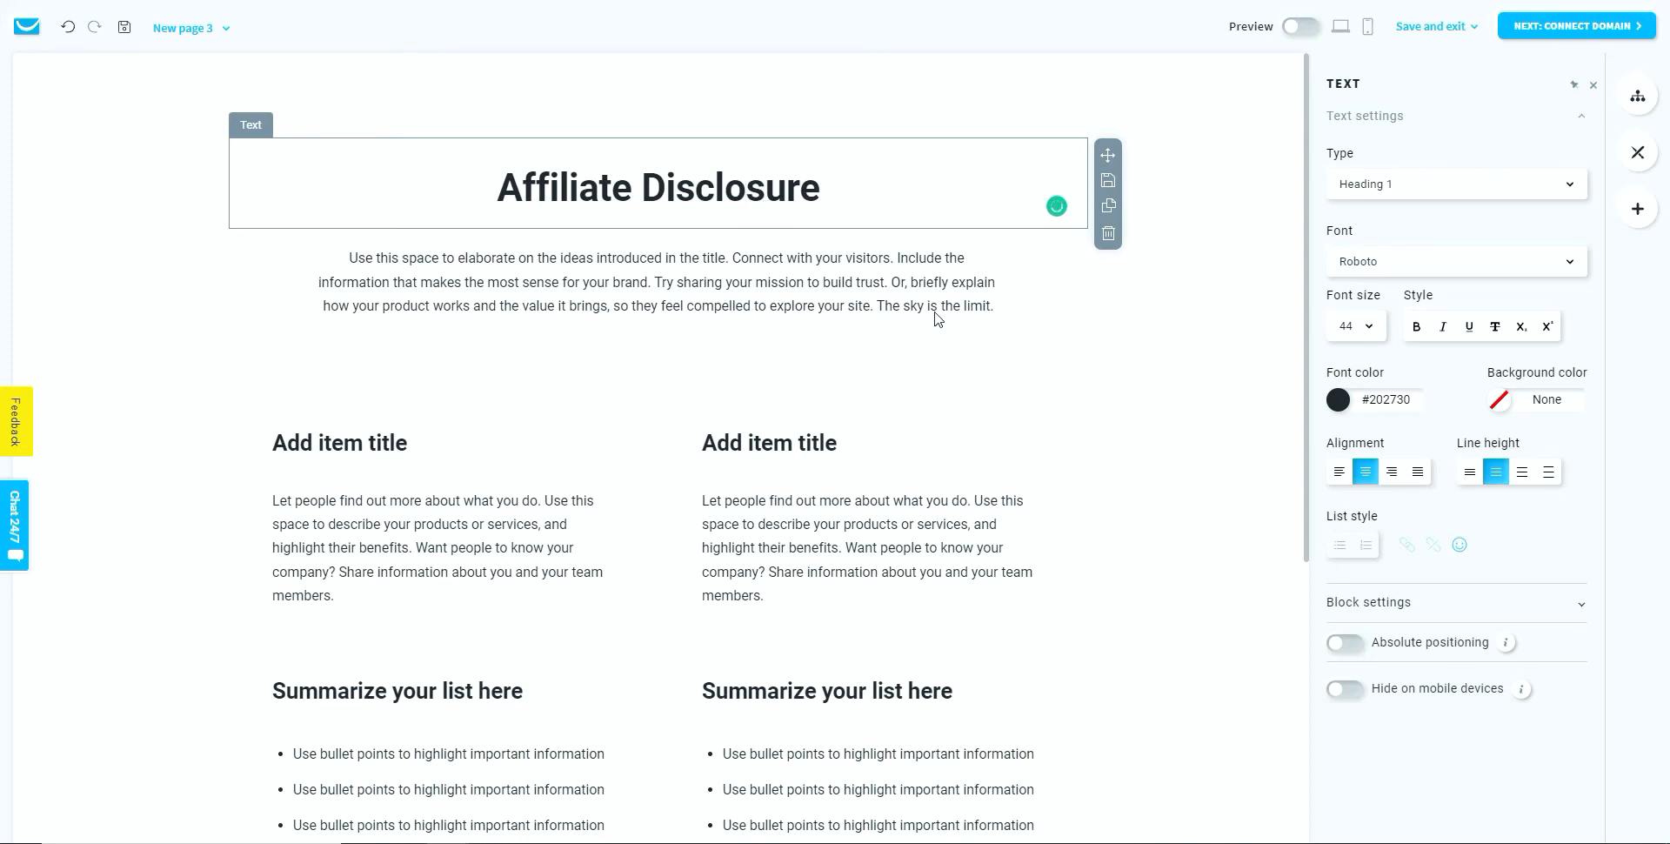
Delete the item and bullet list sections below the Affiliate Disclosure introduction, keeping only the introduction and footer
click(1253, 315)
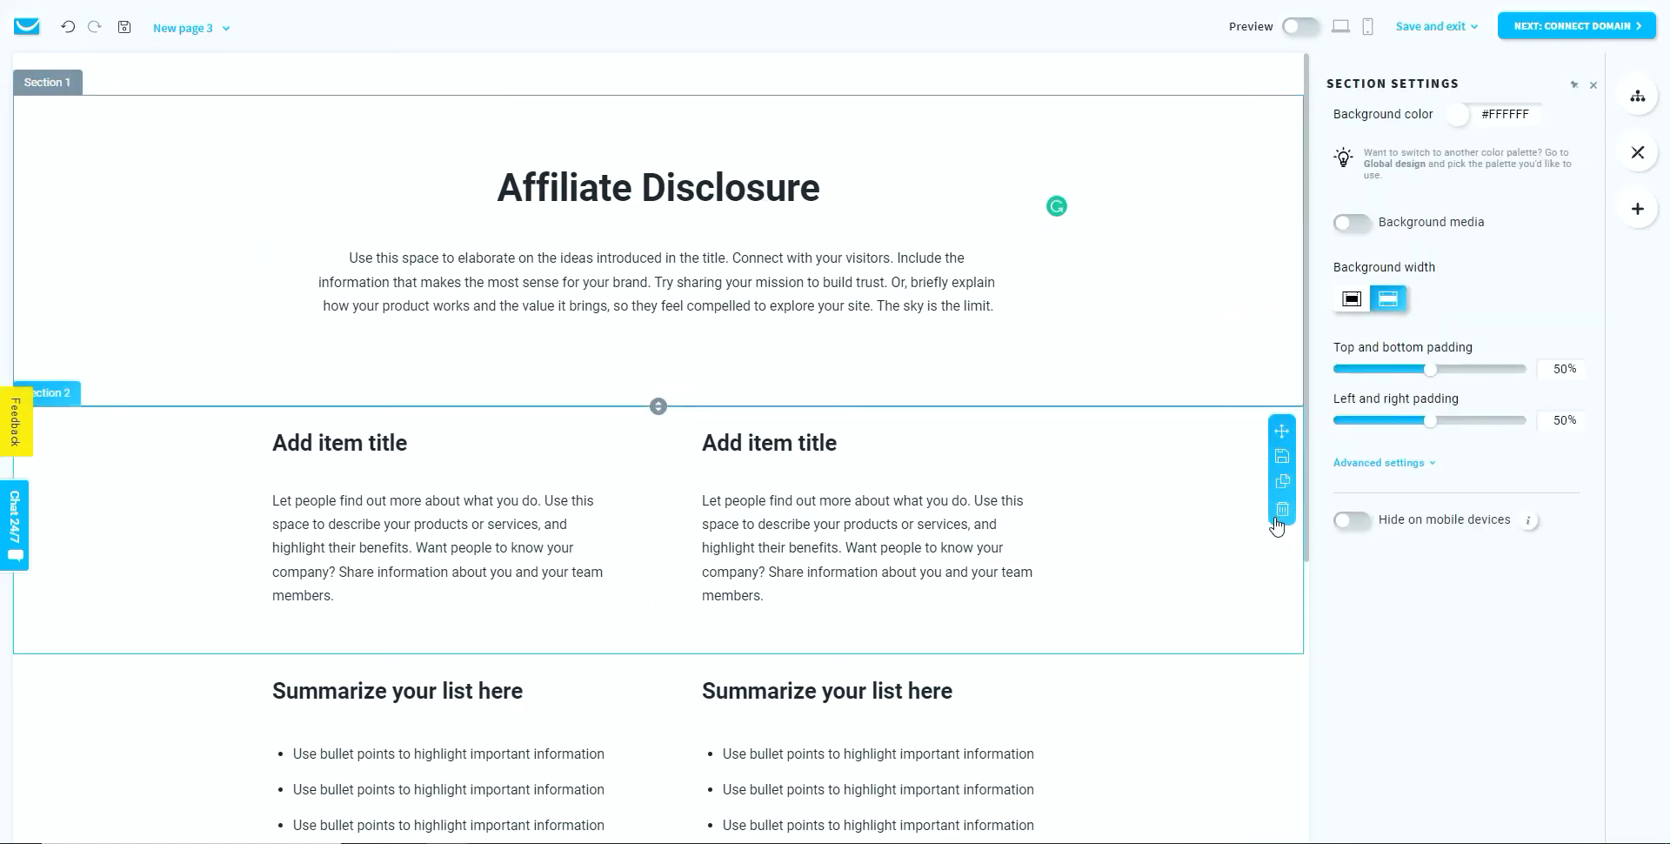
click(1278, 515)
click(1280, 513)
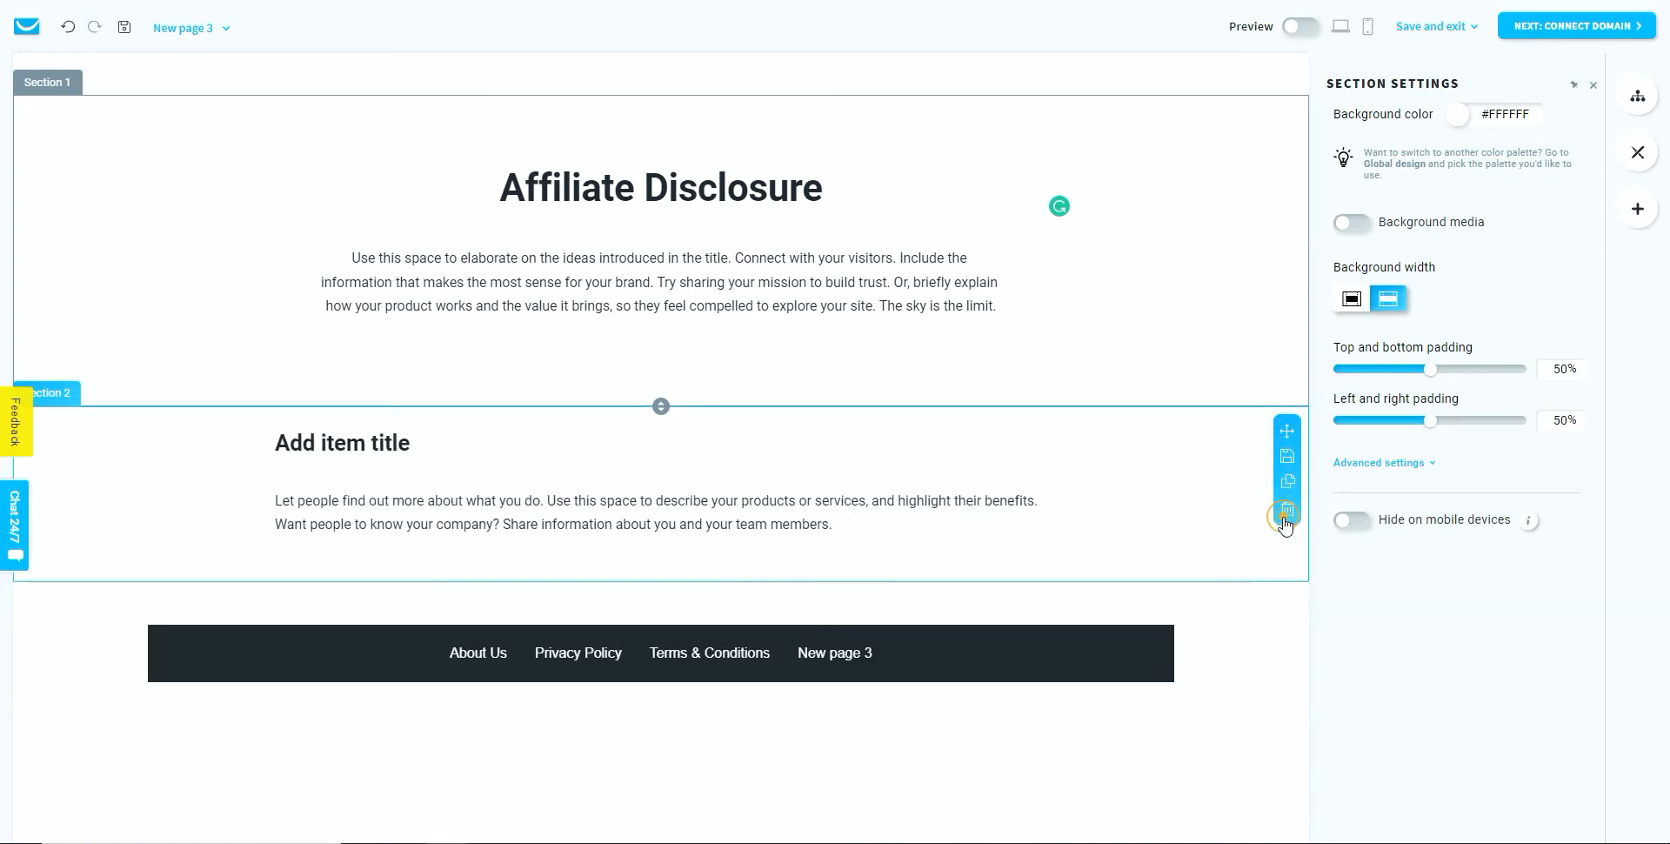
click(1287, 510)
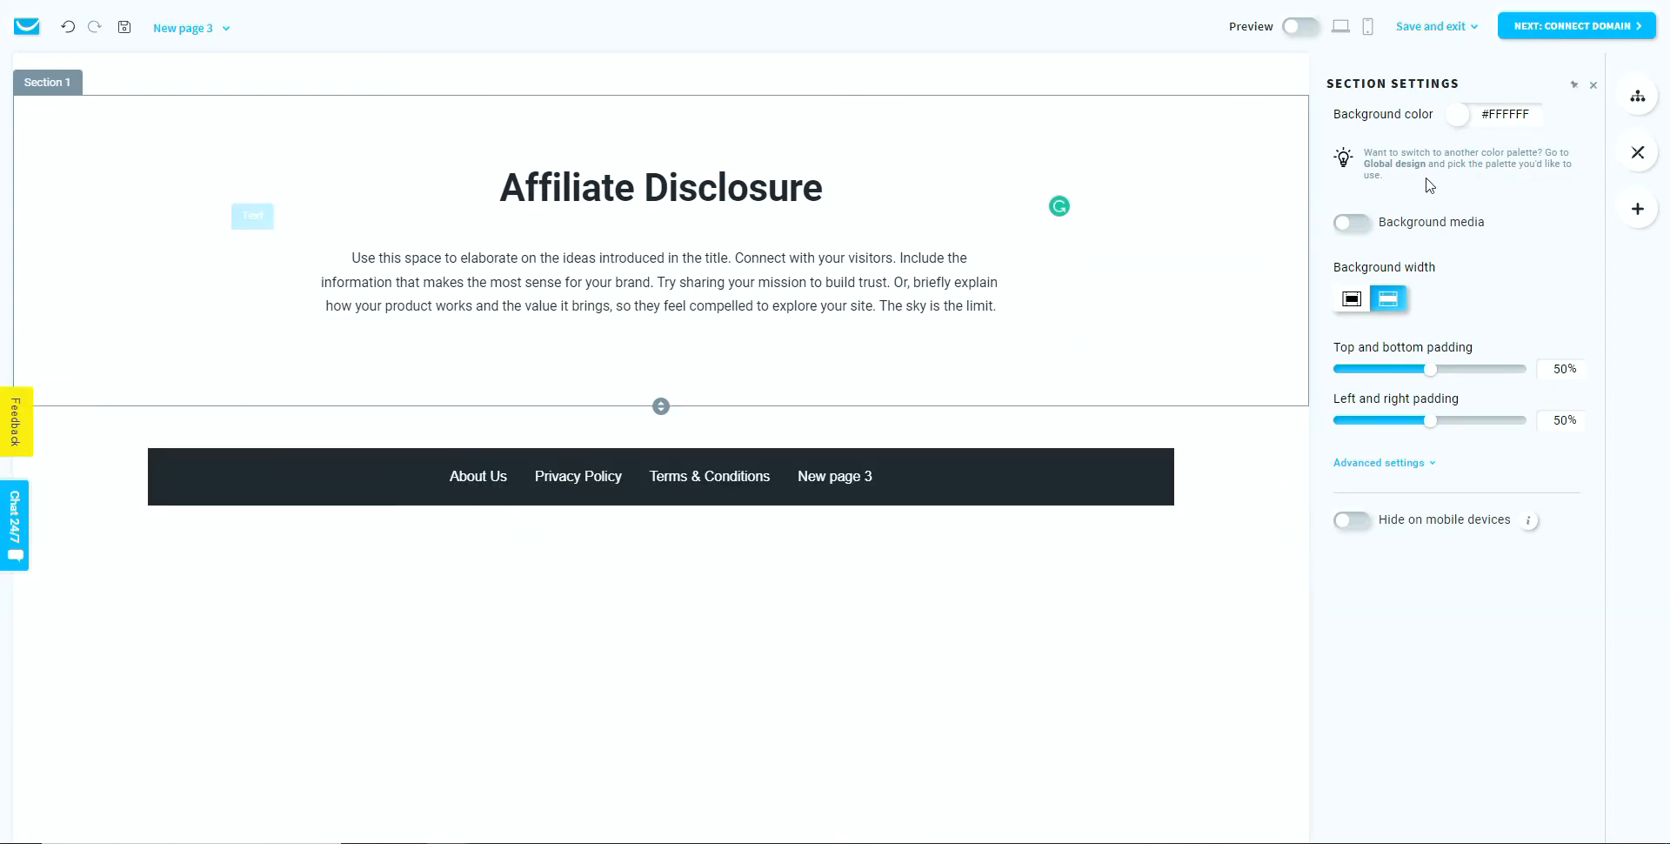
Rename "New page 3" as "Affiliate Disclosure" in the site's page list
click(1625, 103)
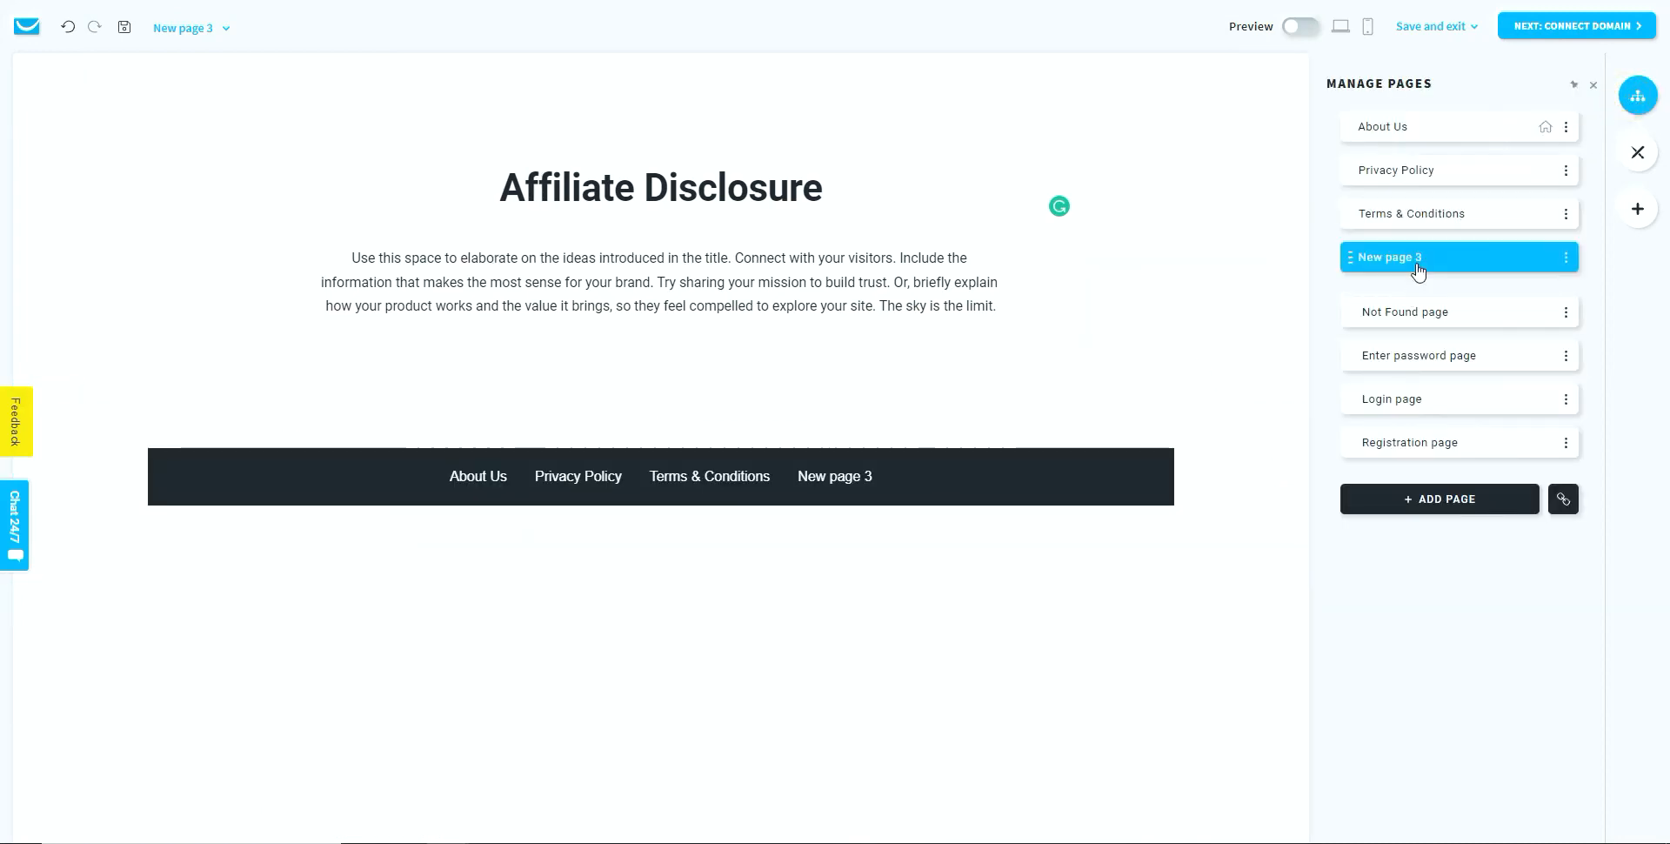
double_click(1425, 263)
drag(1425, 263, 1346, 263)
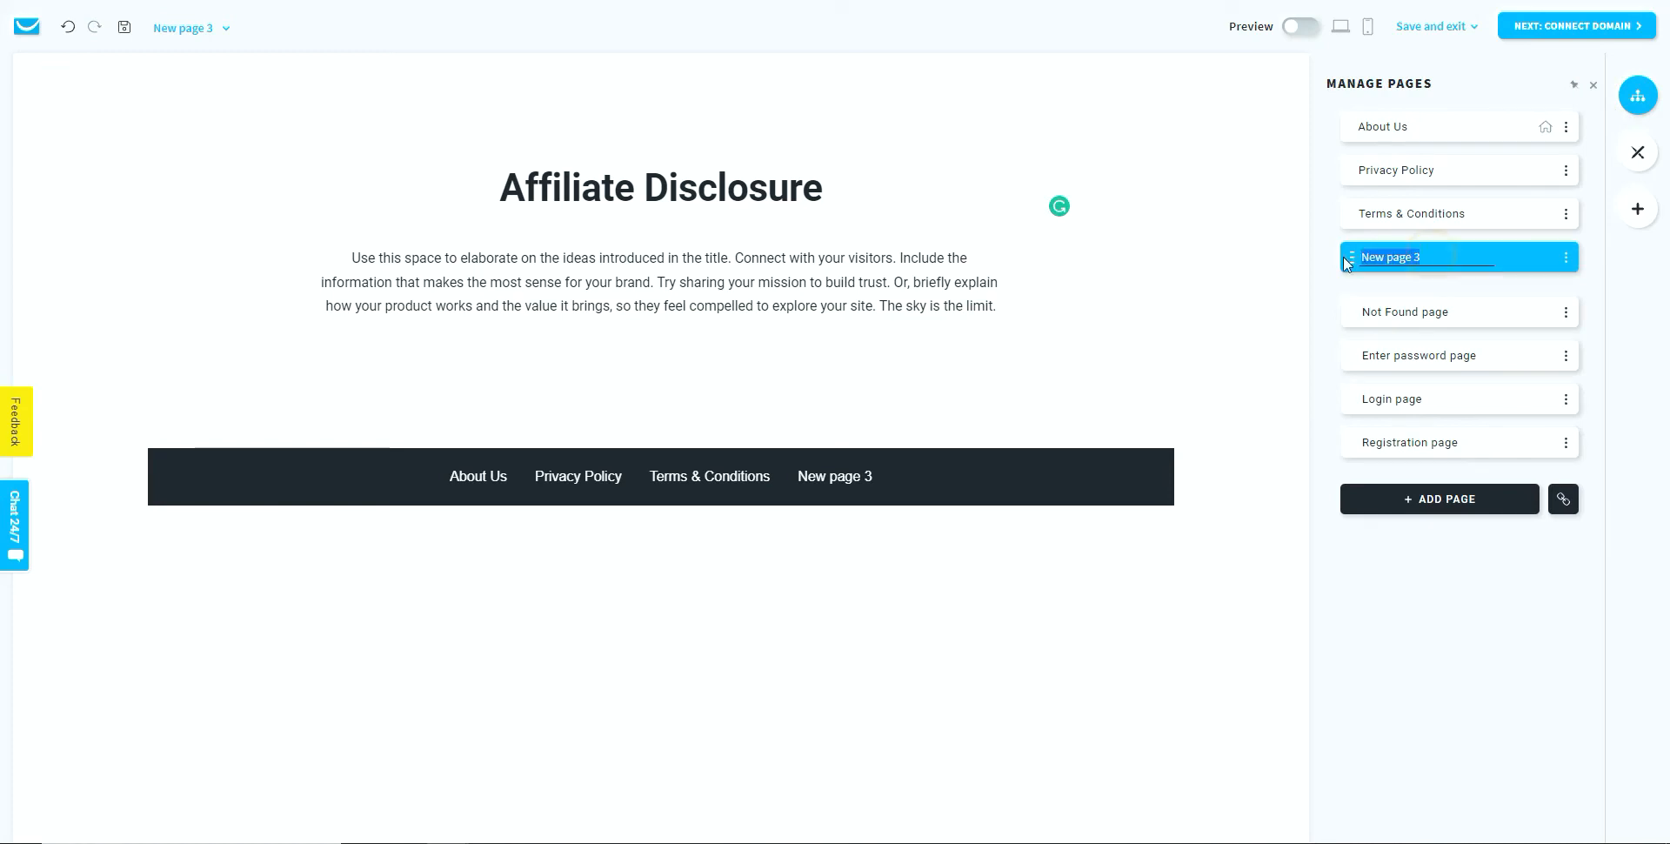
text(Affiliate Disclosure)
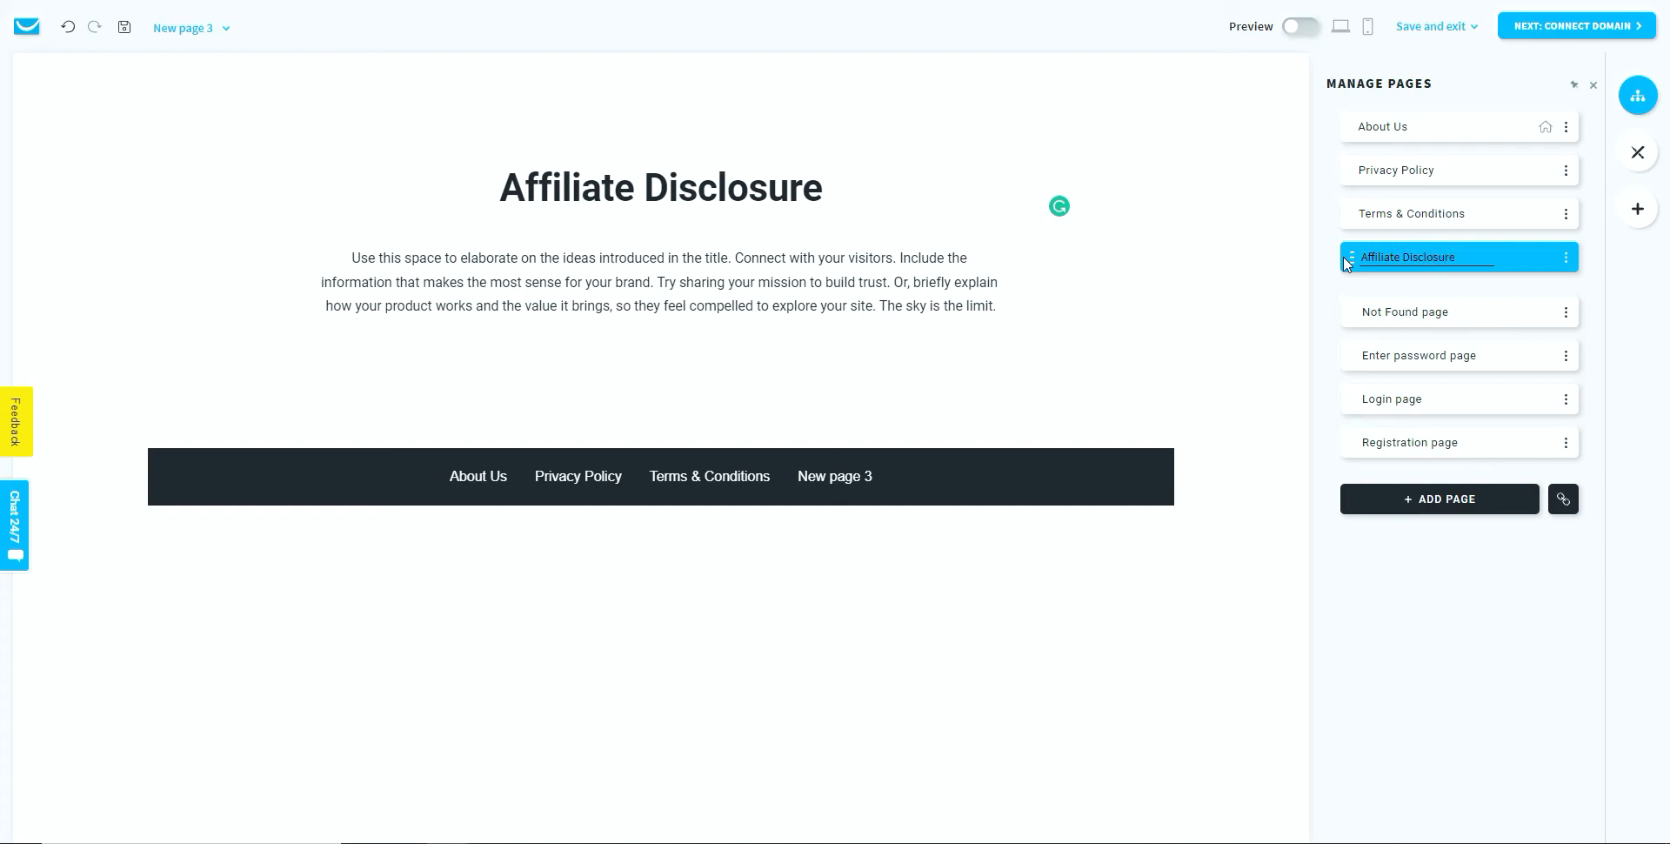
key(Return)
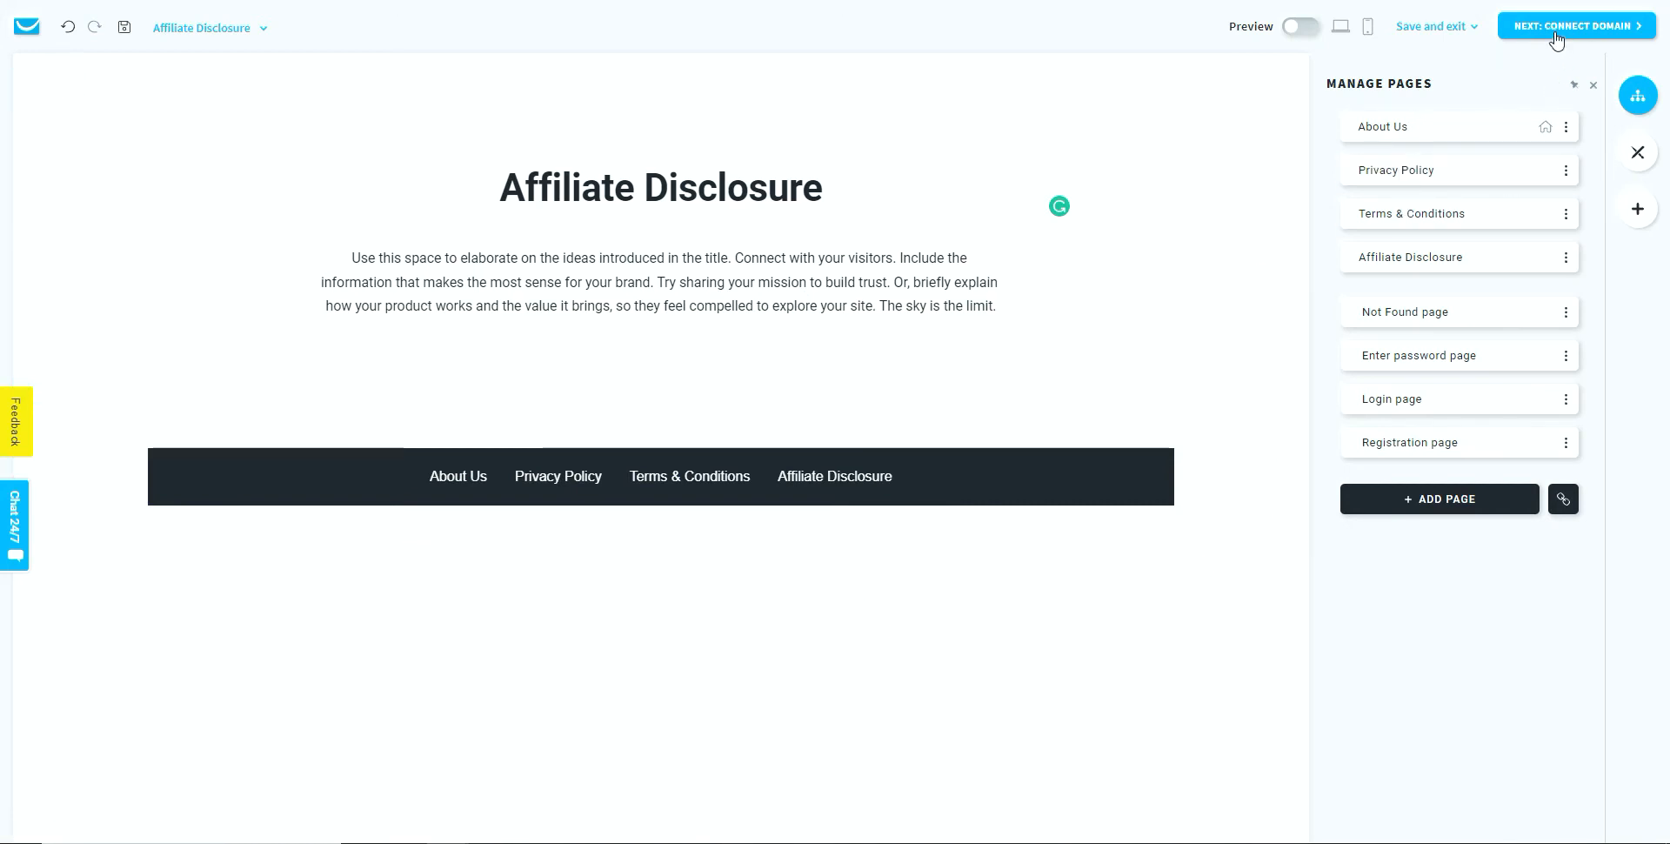
Proceed to the name and domain setup, dismiss the introductory tips and name the website "Your business"
click(1558, 35)
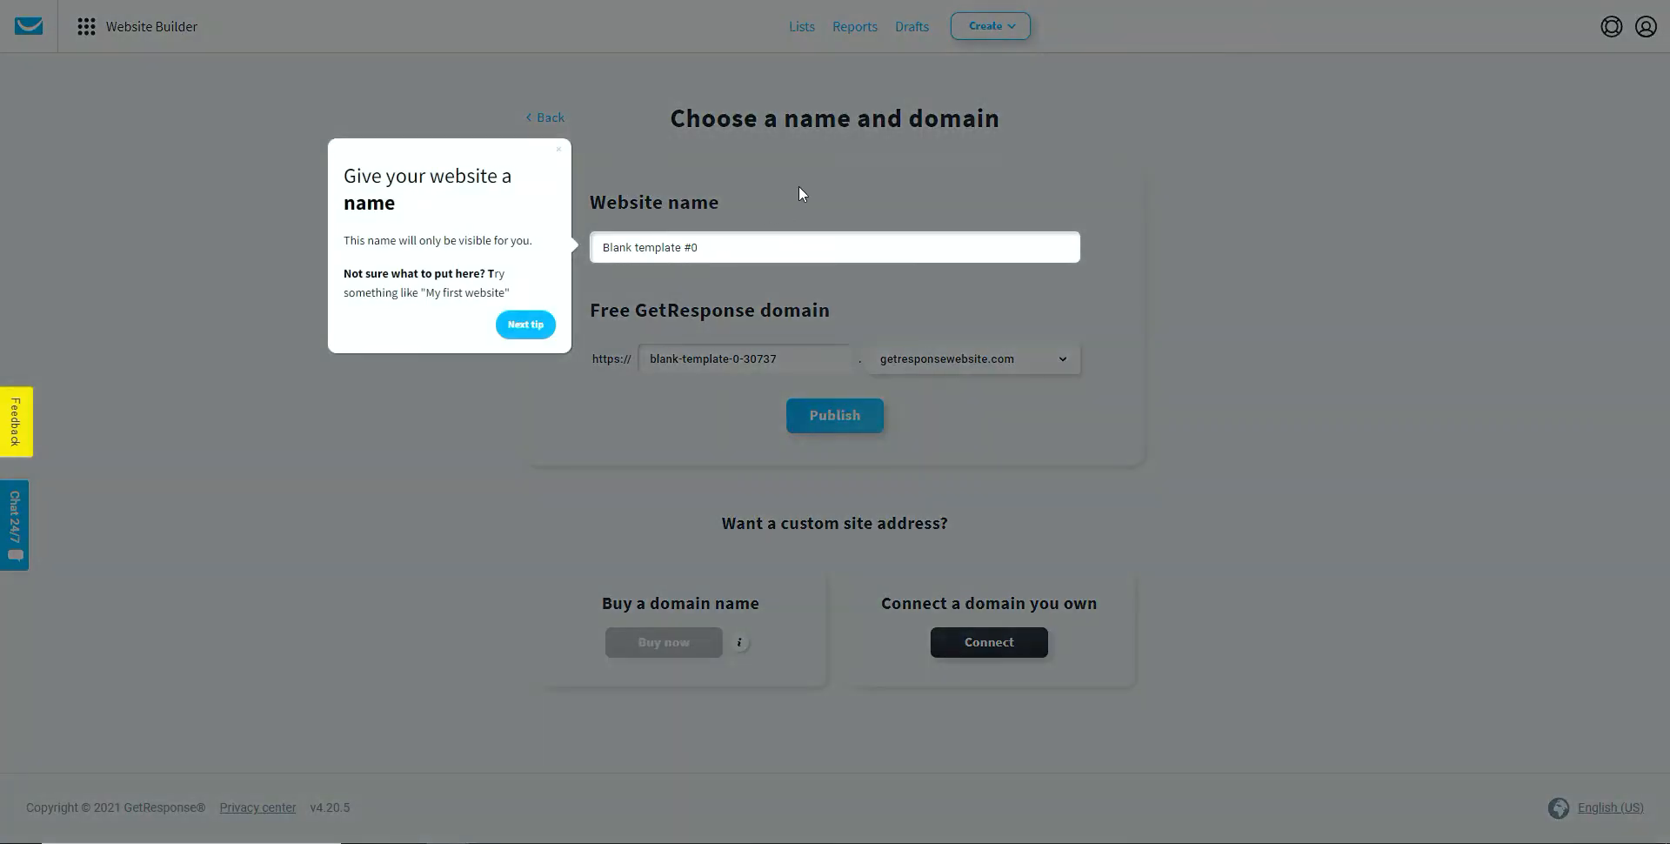
click(527, 326)
click(559, 157)
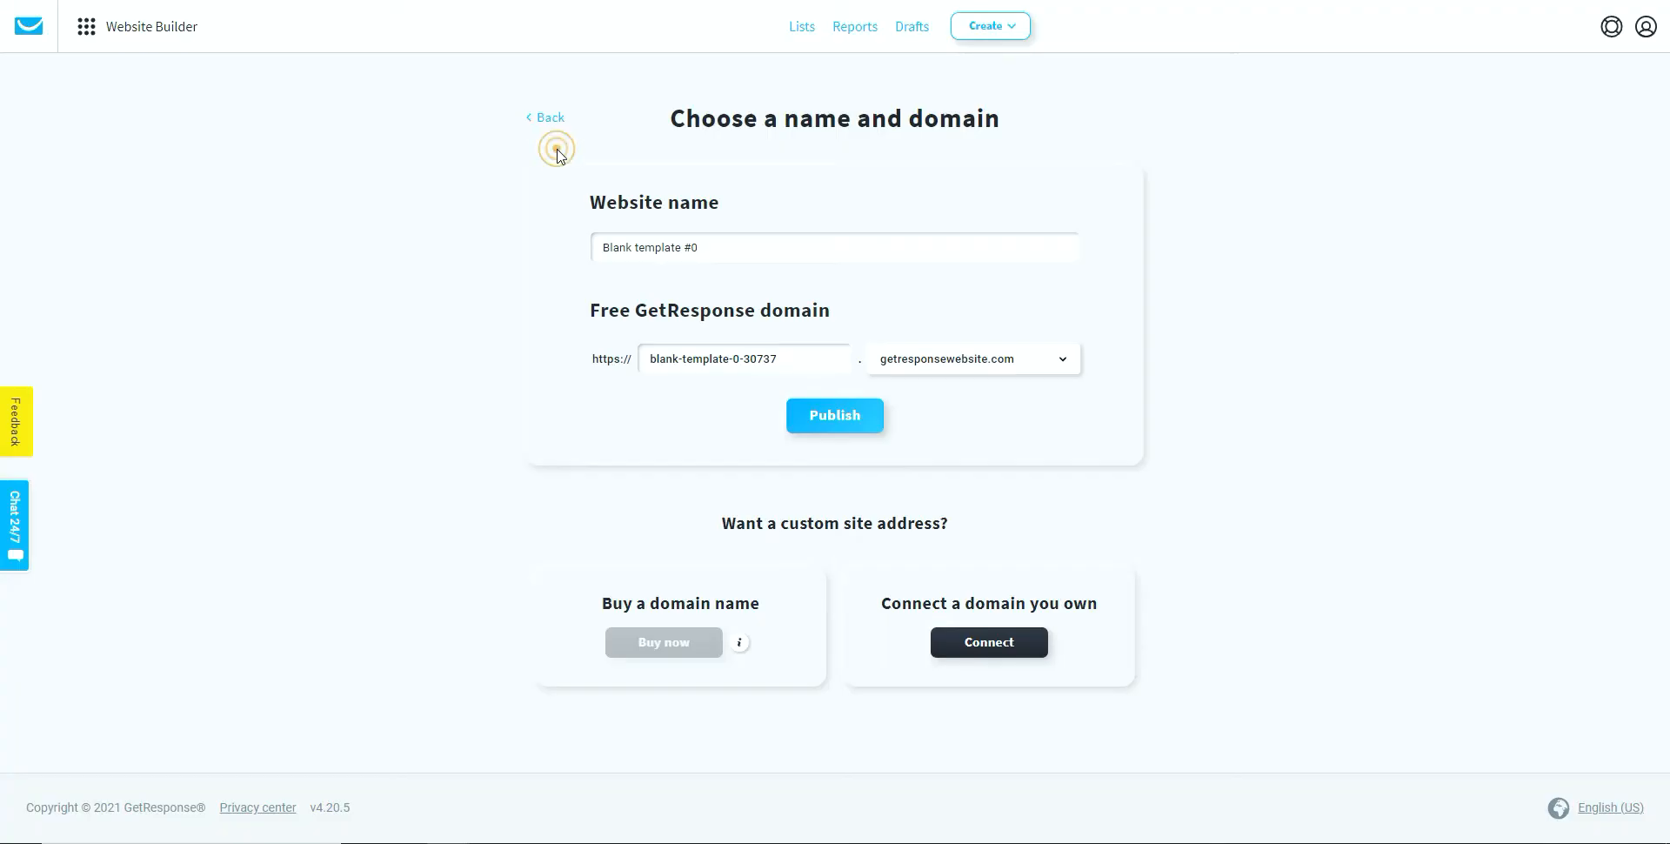
click(689, 247)
triple_click(749, 247)
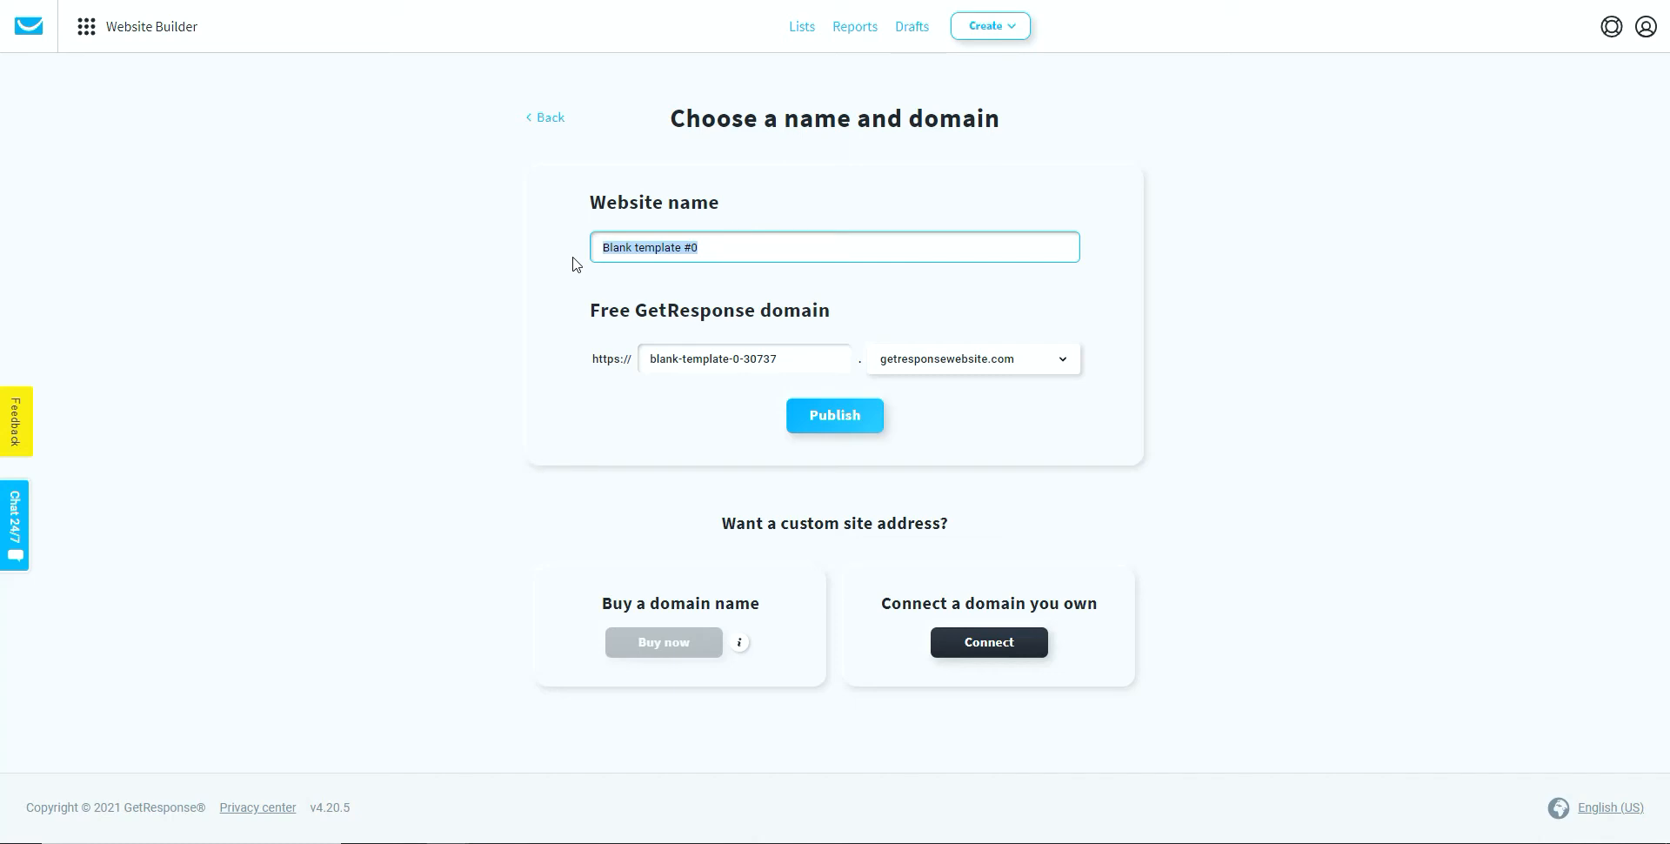
text(Your business)
Publish the website under the free GetResponse domain yourbusinessname.getresponsewebsite.com and return to the list of websites
click(686, 362)
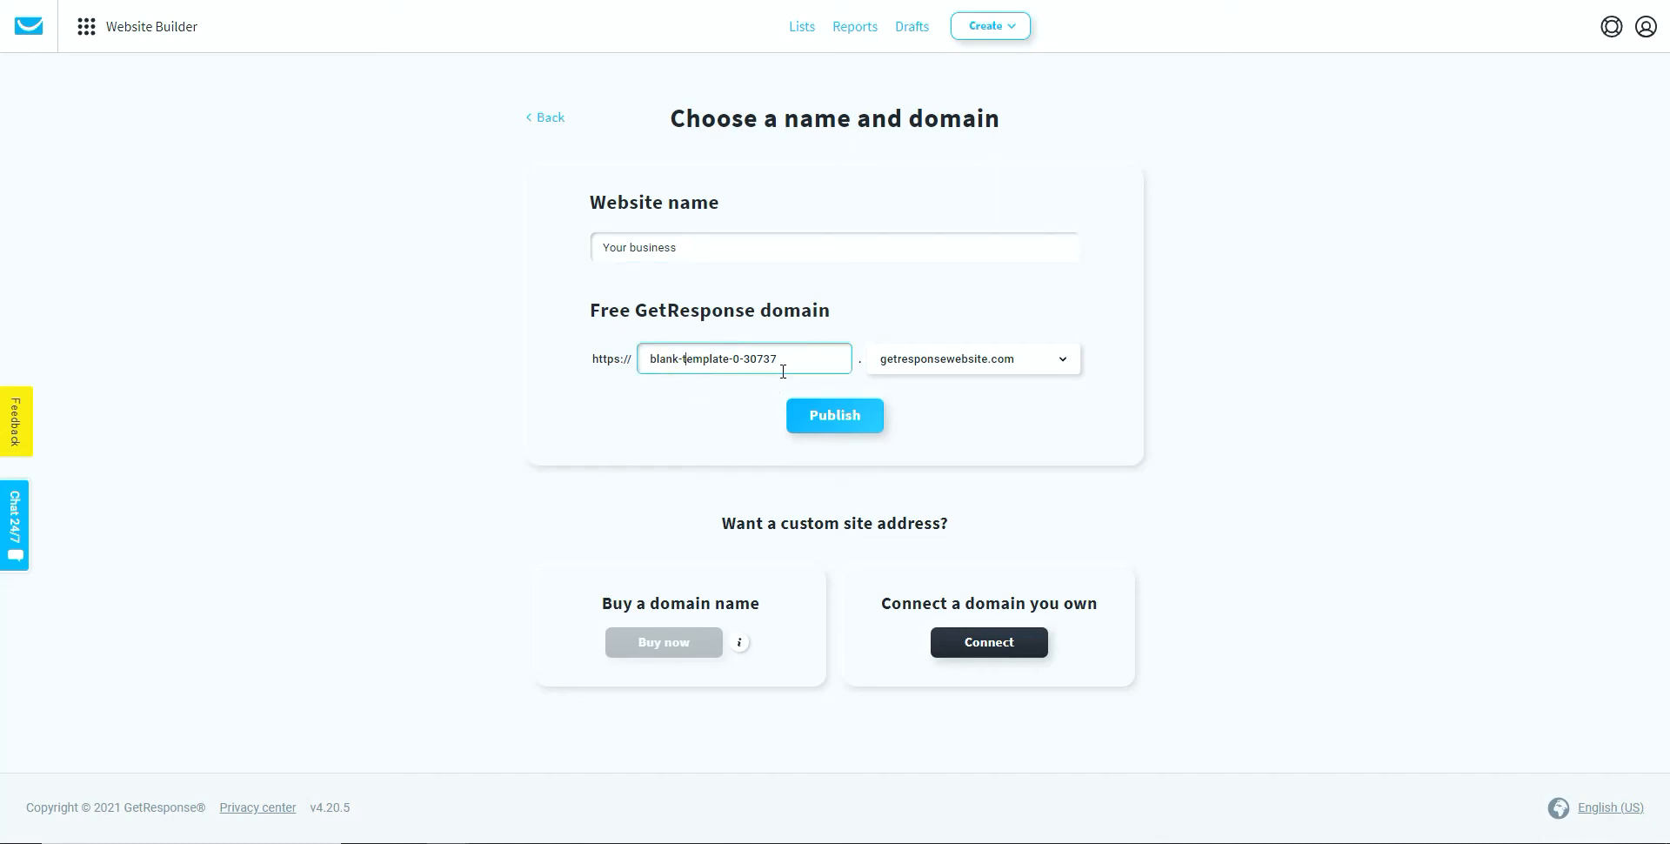
drag(790, 361, 636, 359)
text(Yourbusinessname)
click(844, 424)
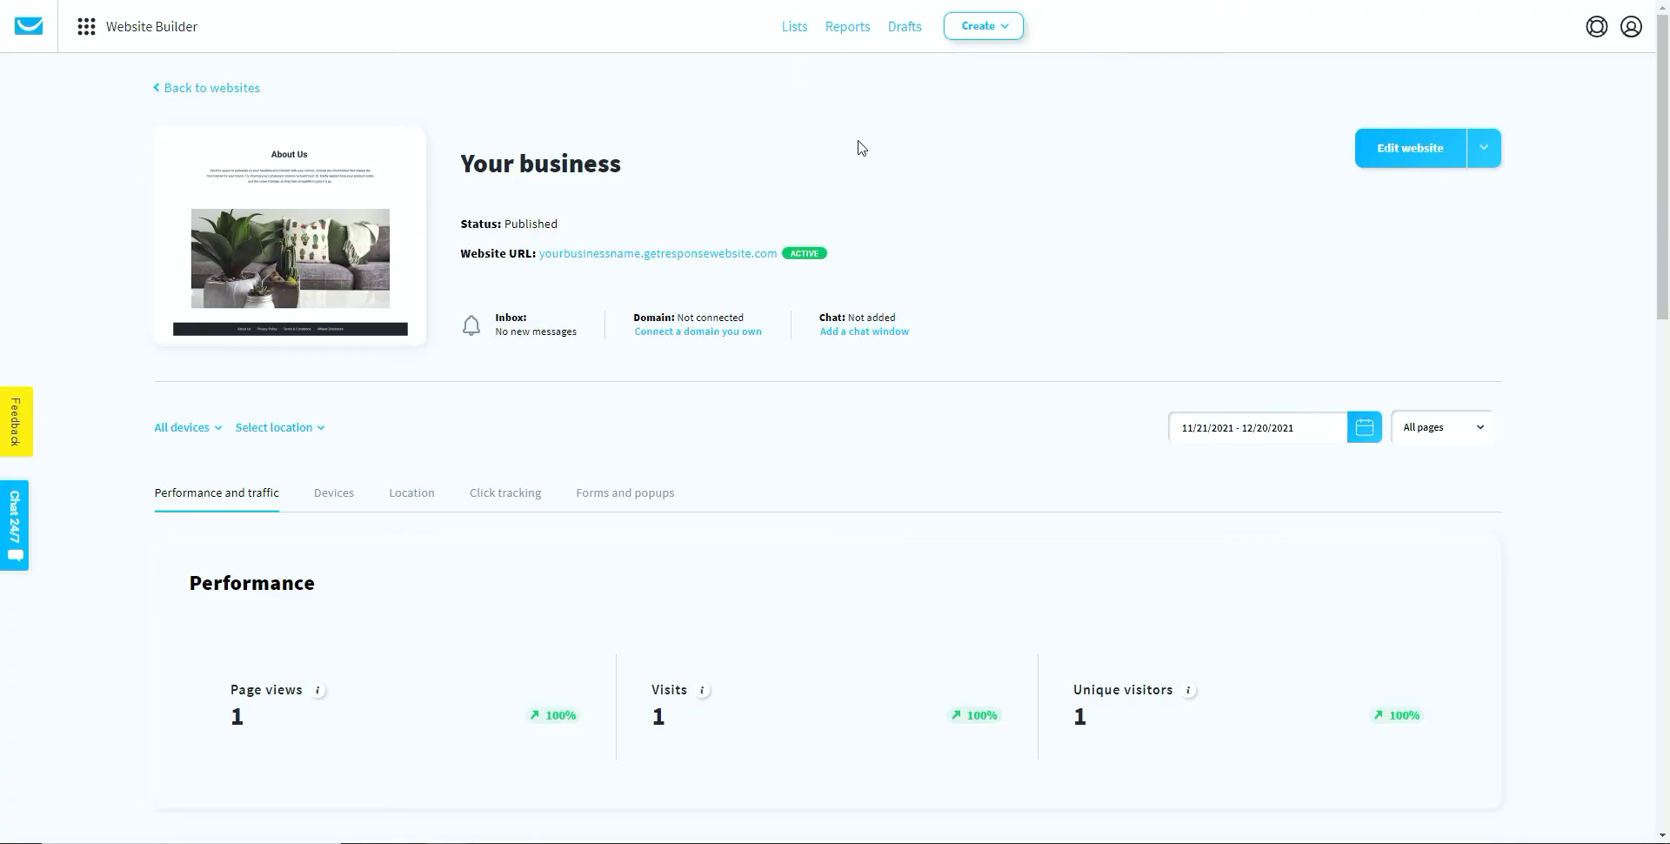
click(237, 88)
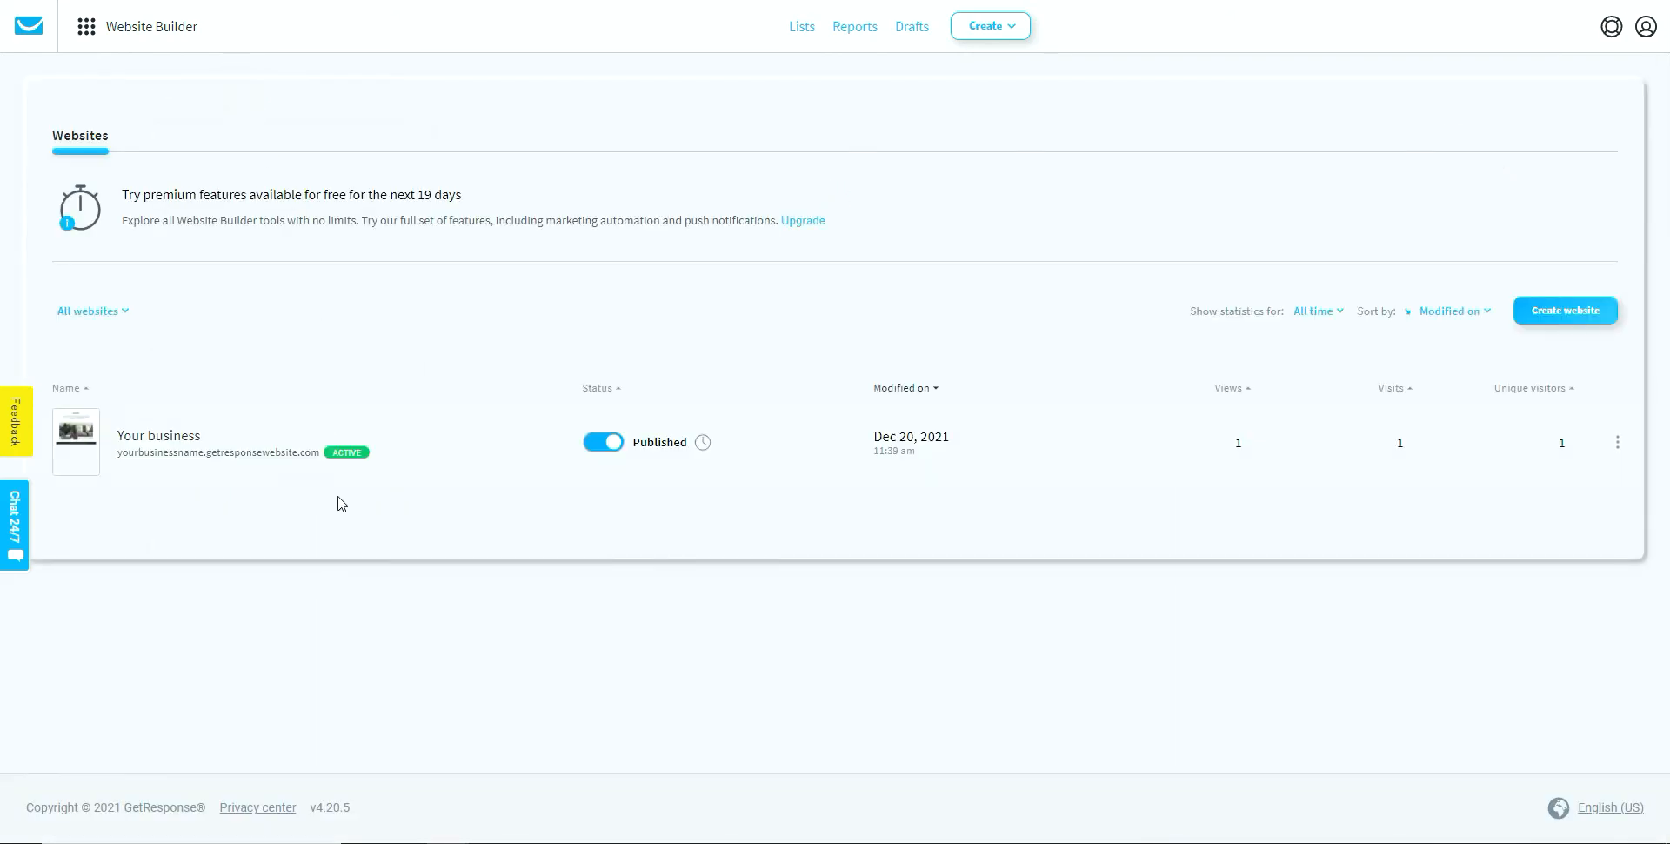
Open the published "Your business" website, look over its About Us page and close it
click(209, 454)
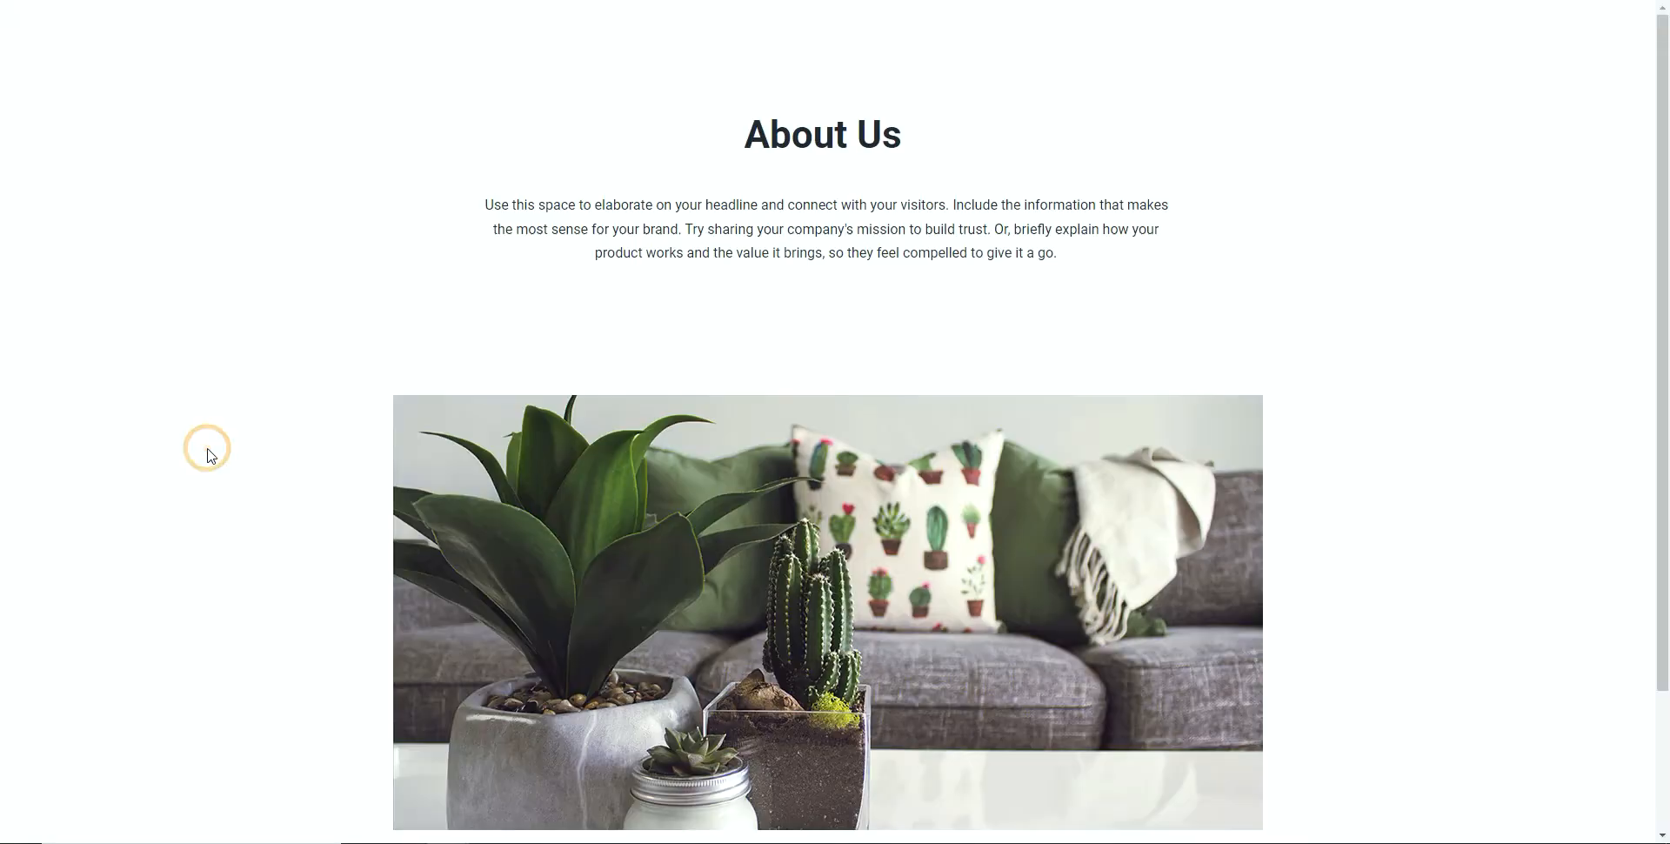
scroll(178, 420, down, 1)
scroll(178, 420, up, 2)
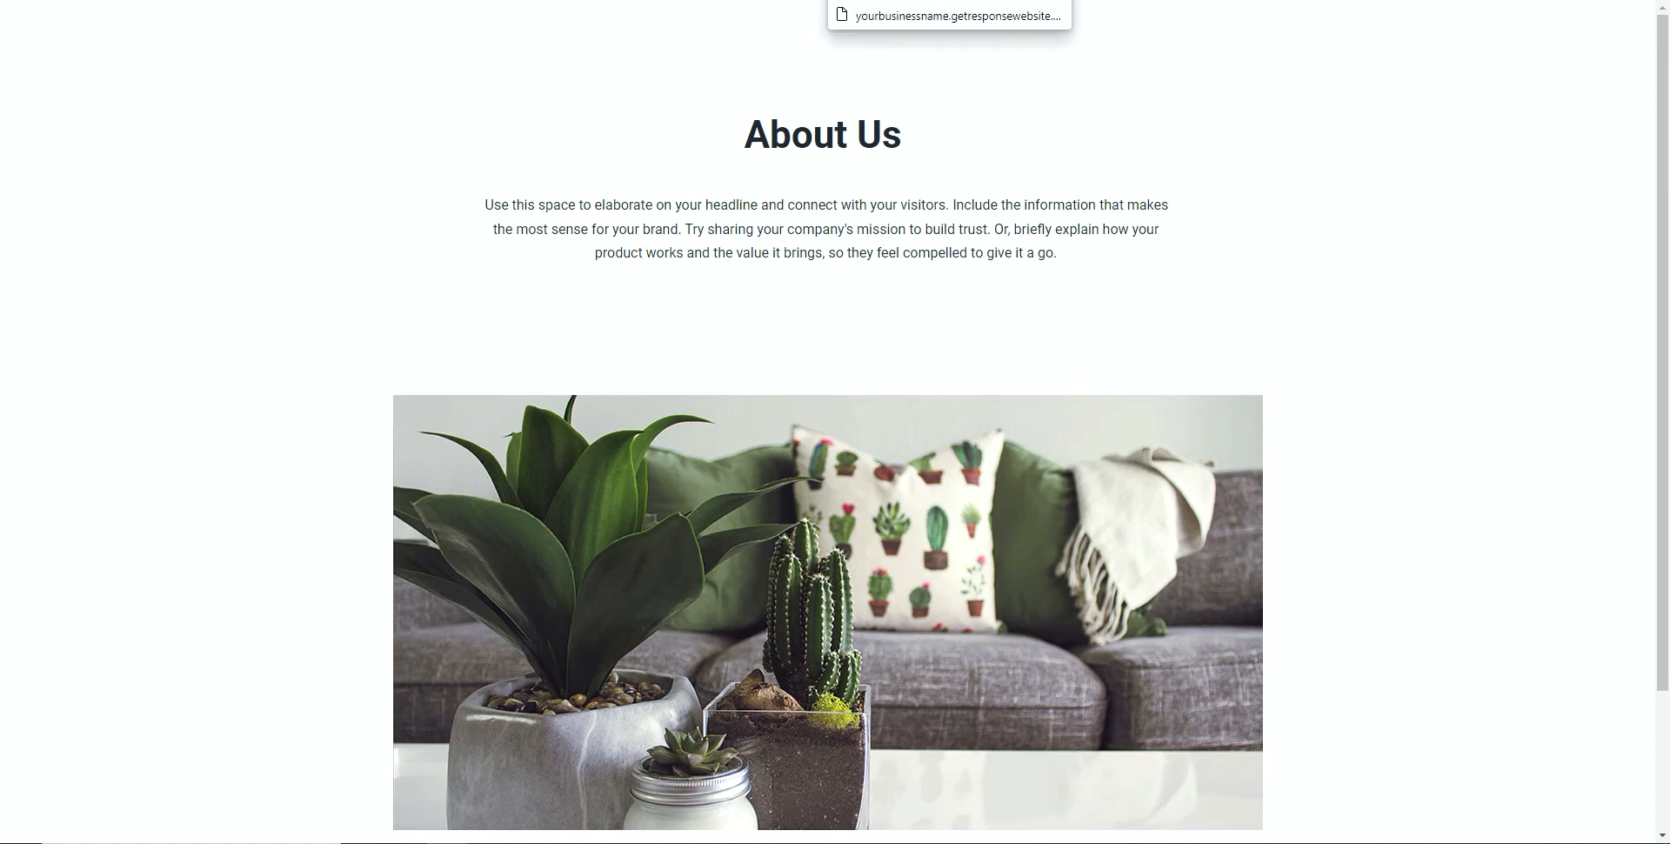
key(ctrl+w)
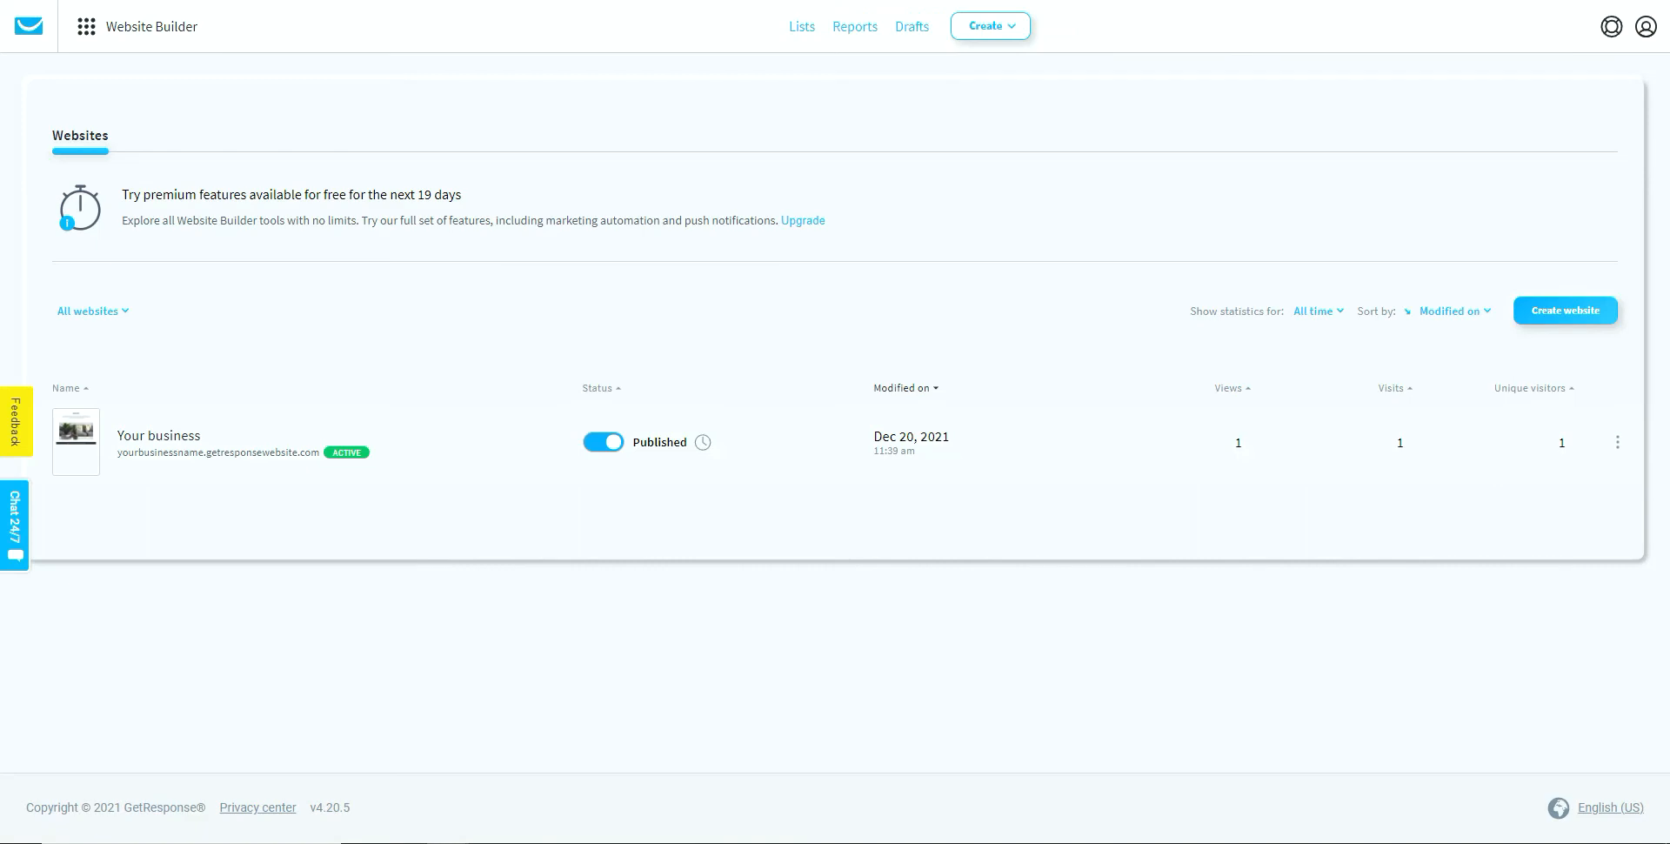
Review the footer line of legal page names on the free gift landing page and return to the website list
click(988, 0)
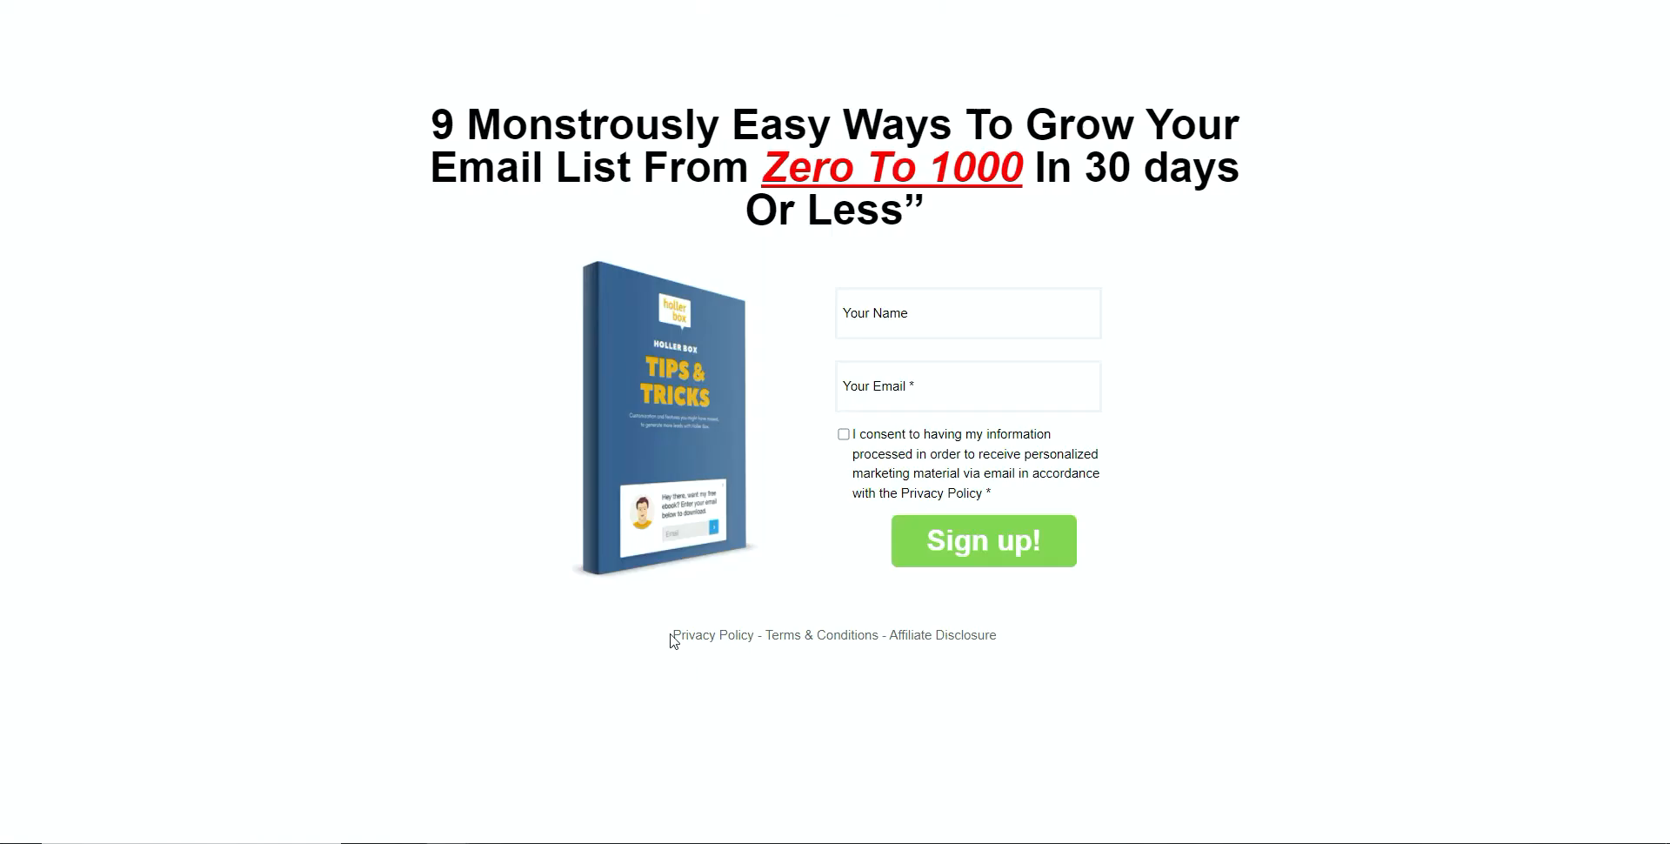
drag(671, 635, 996, 636)
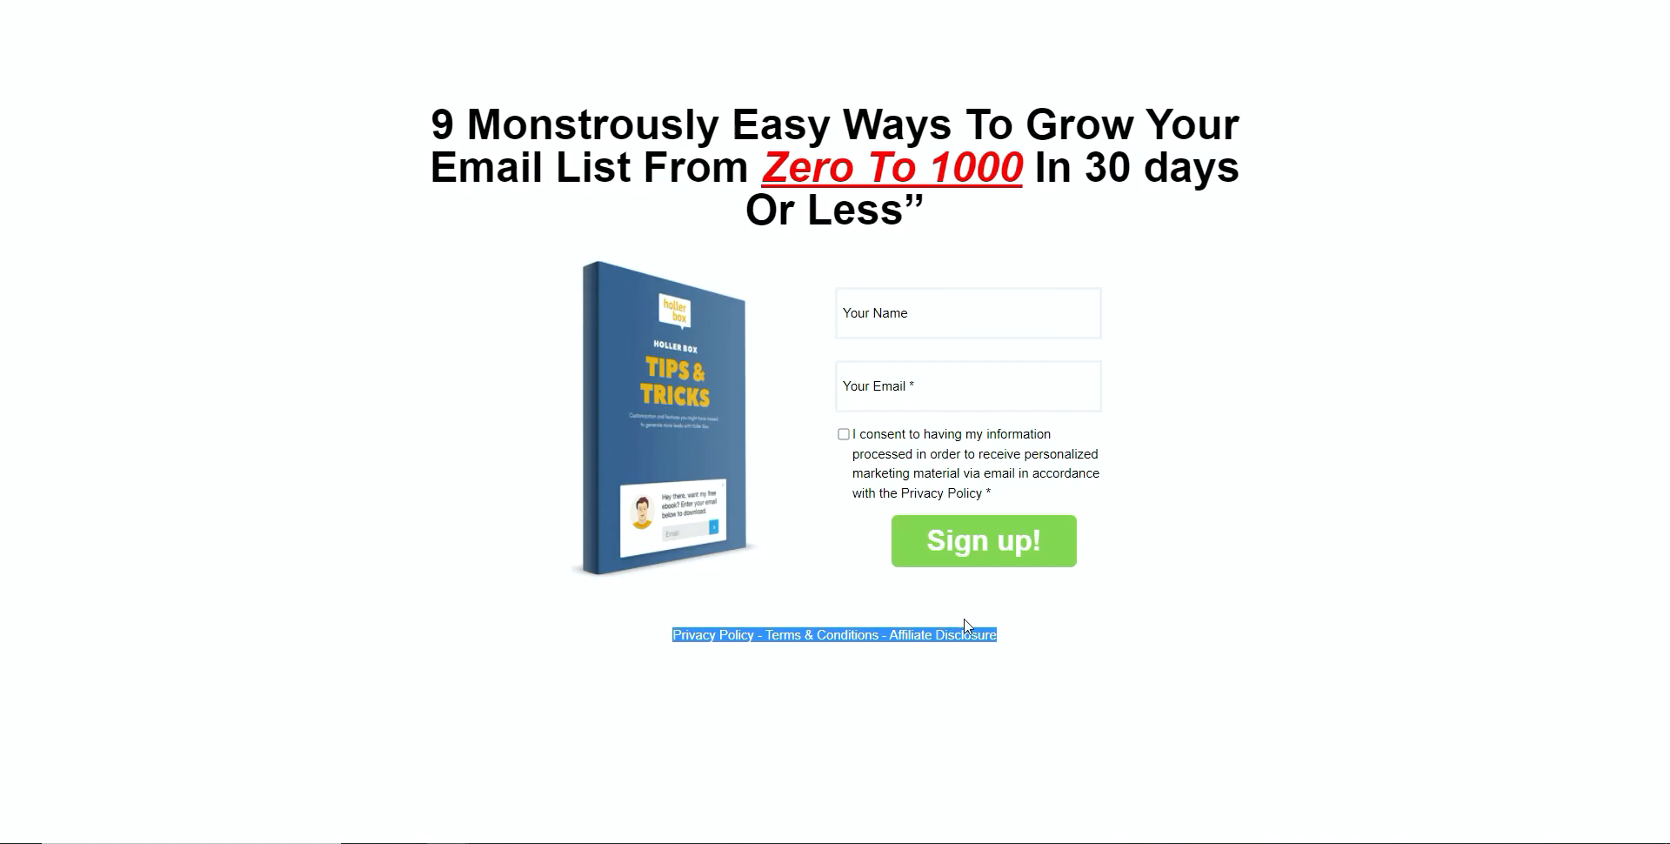
click(739, 1)
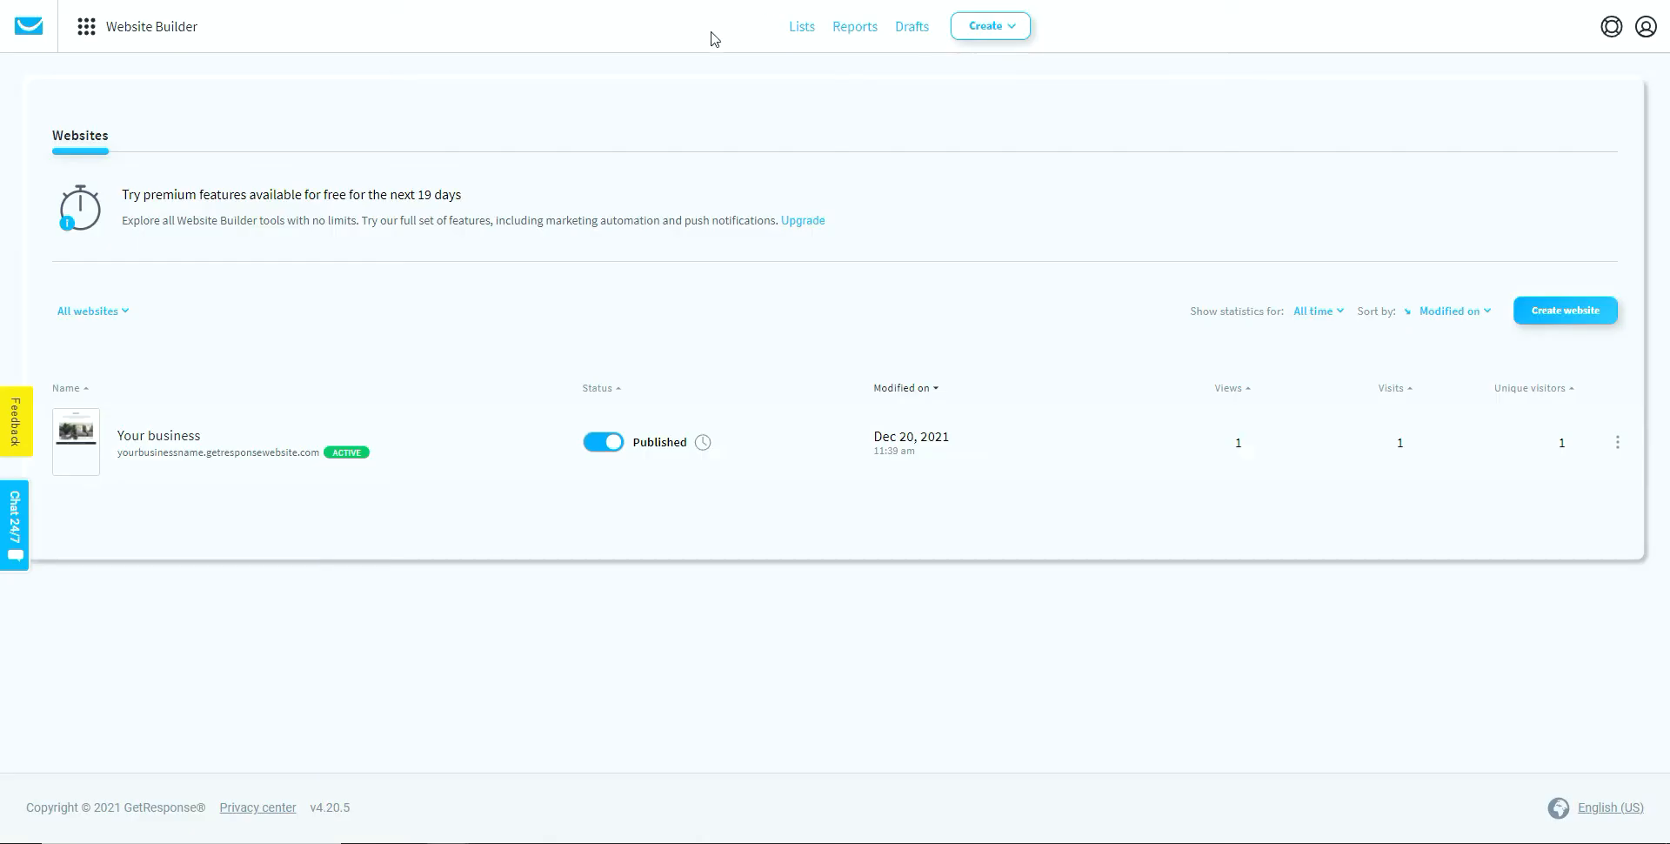
Open the published "Your business" website and go to its Privacy Policy page from the footer
click(244, 452)
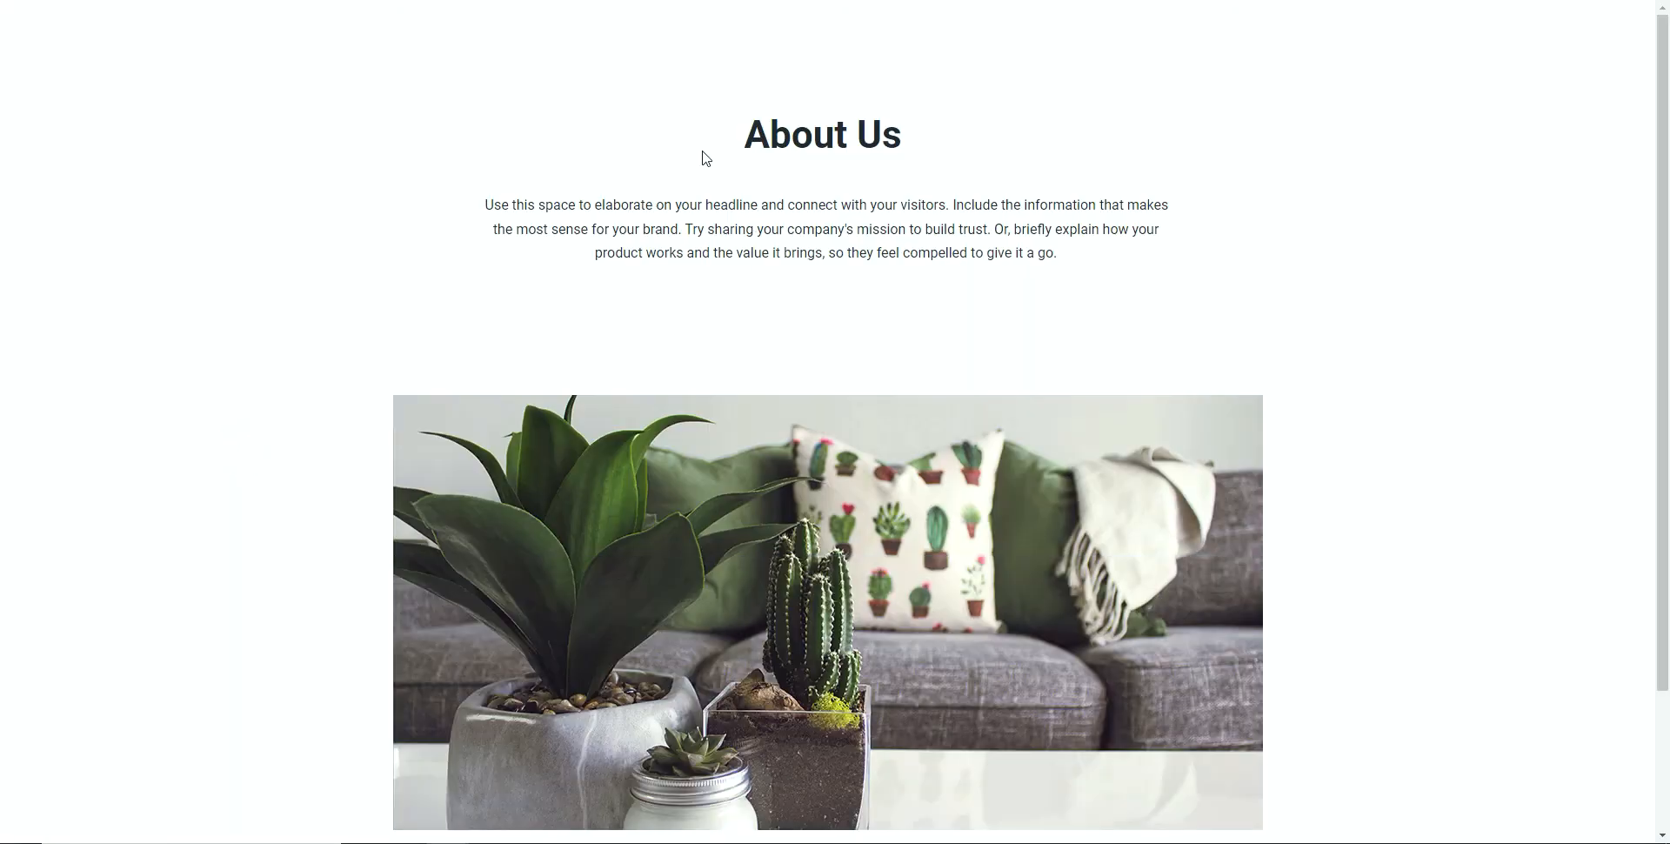
scroll(1078, 270, down, 2)
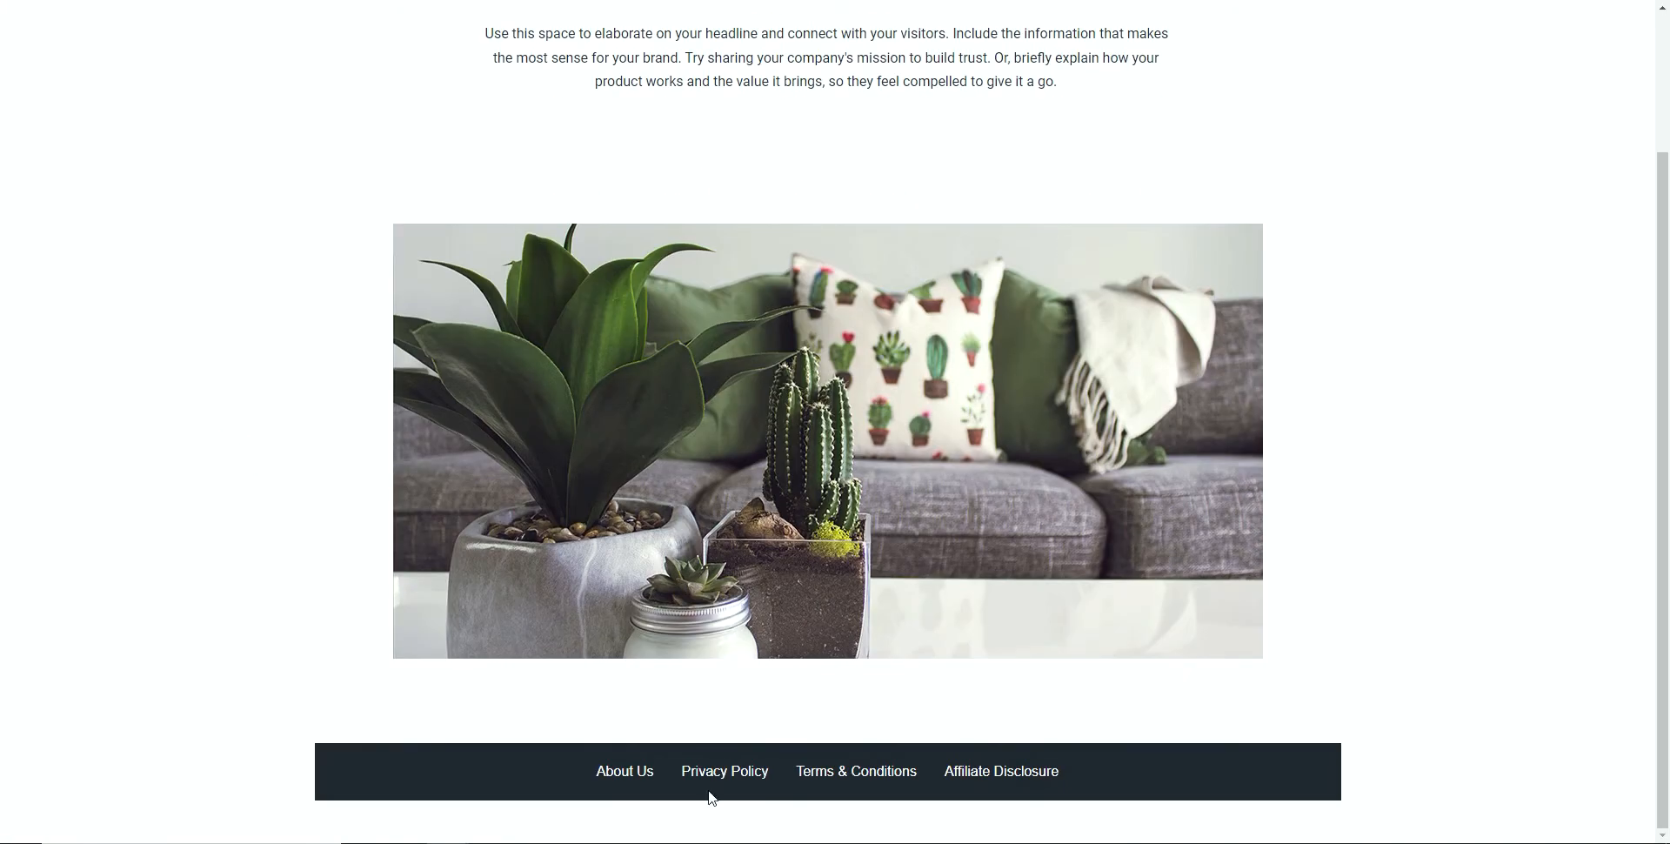
click(703, 771)
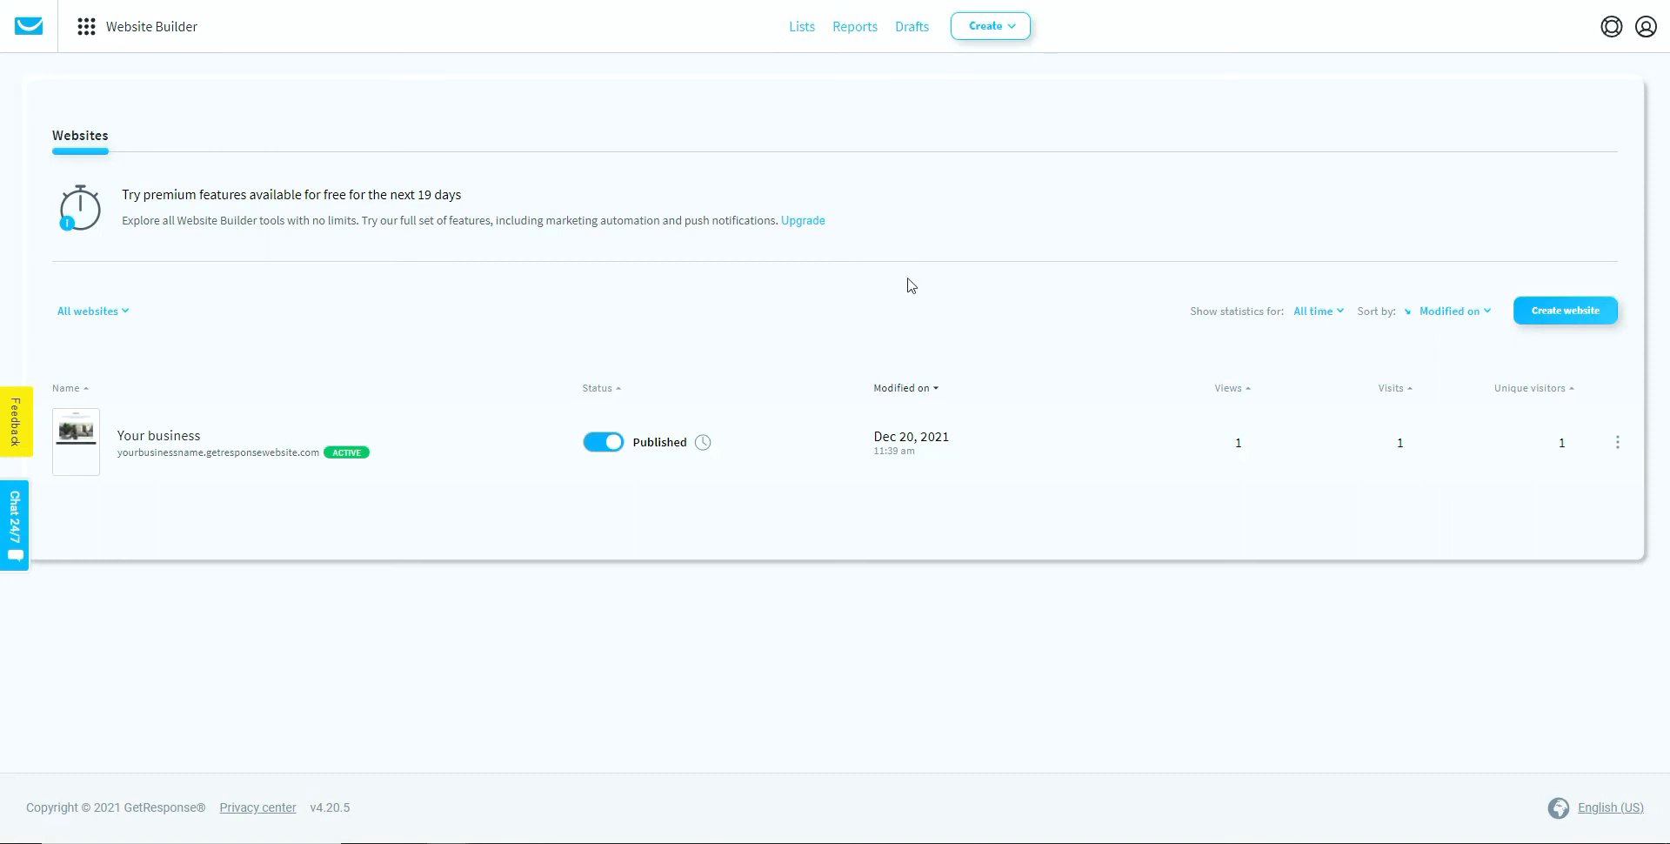
Go to the GetResponse dashboard and open the Free Gift Landing Page for editing
click(86, 29)
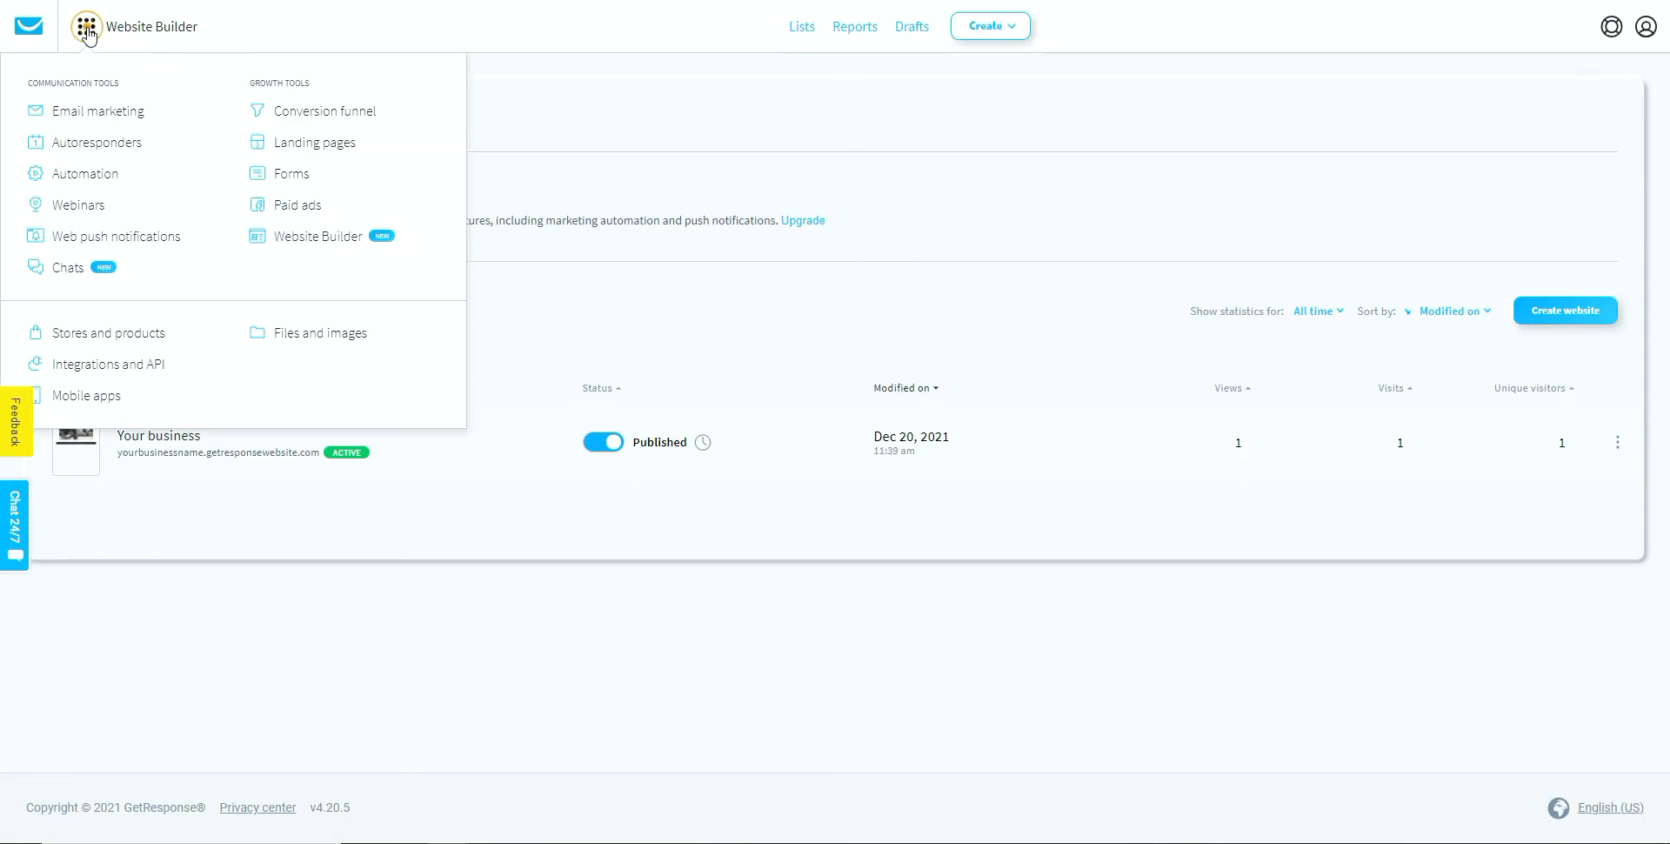
click(35, 33)
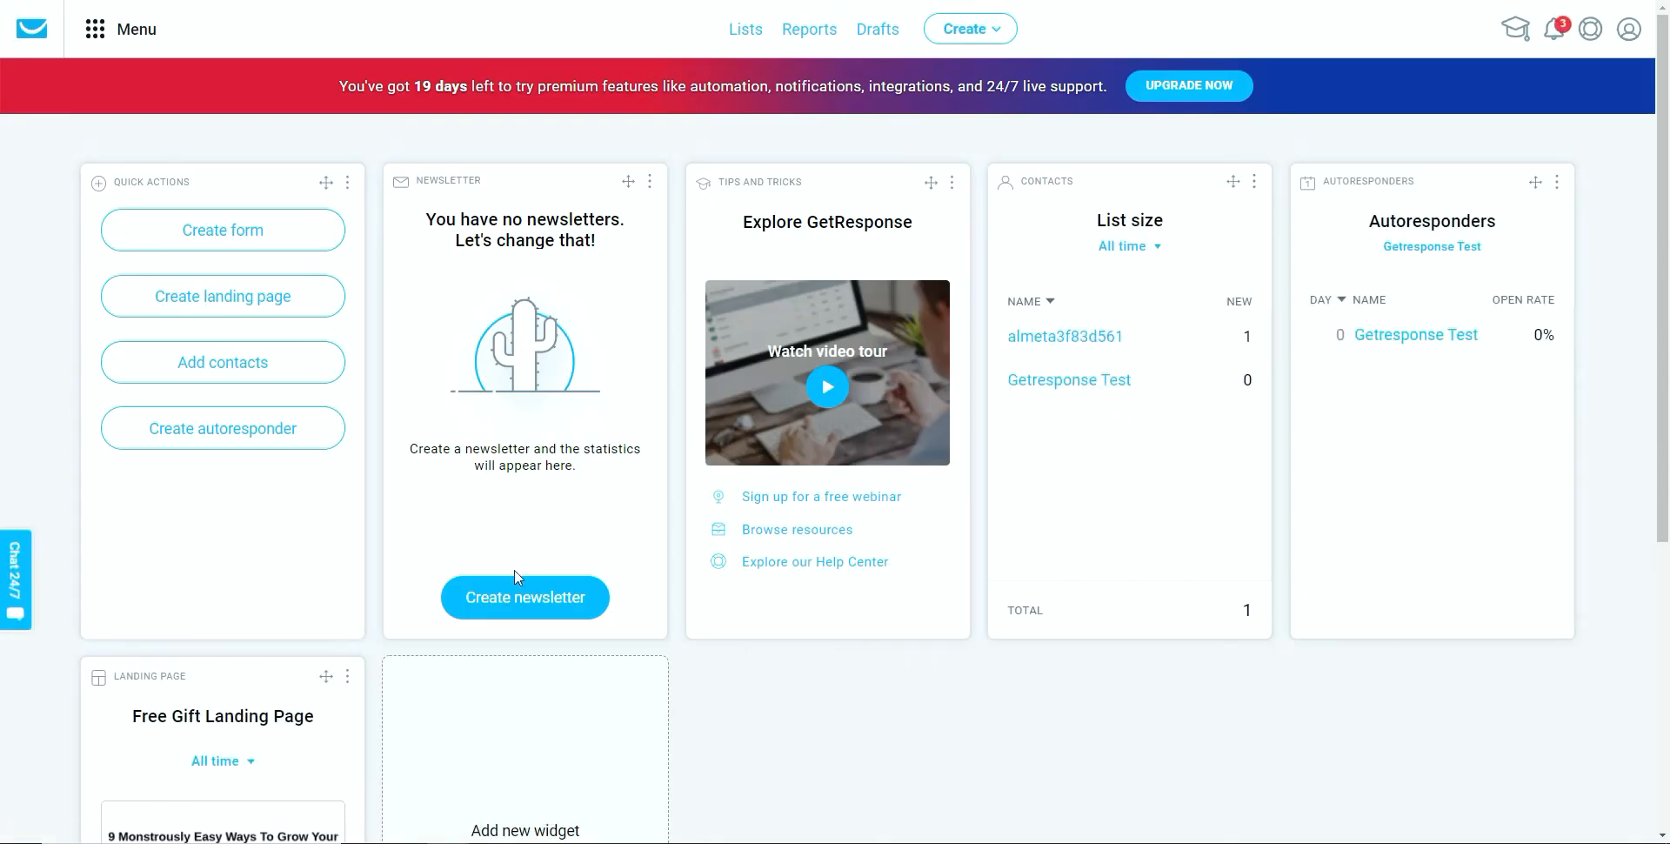
scroll(514, 571, down, 5)
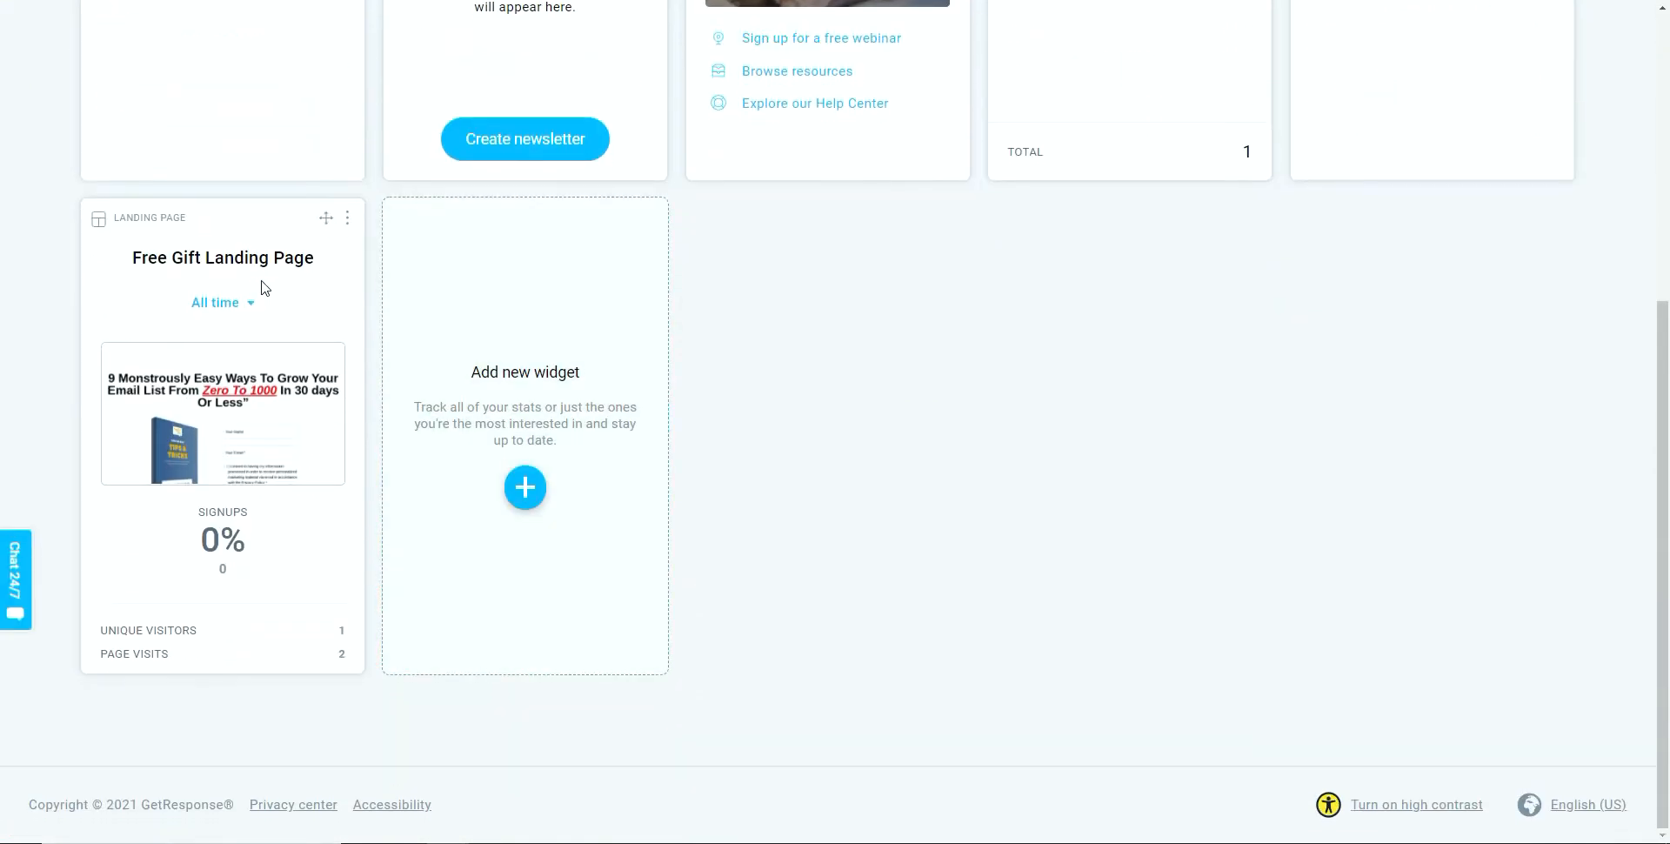
click(348, 219)
click(68, 377)
scroll(791, 490, up, 5)
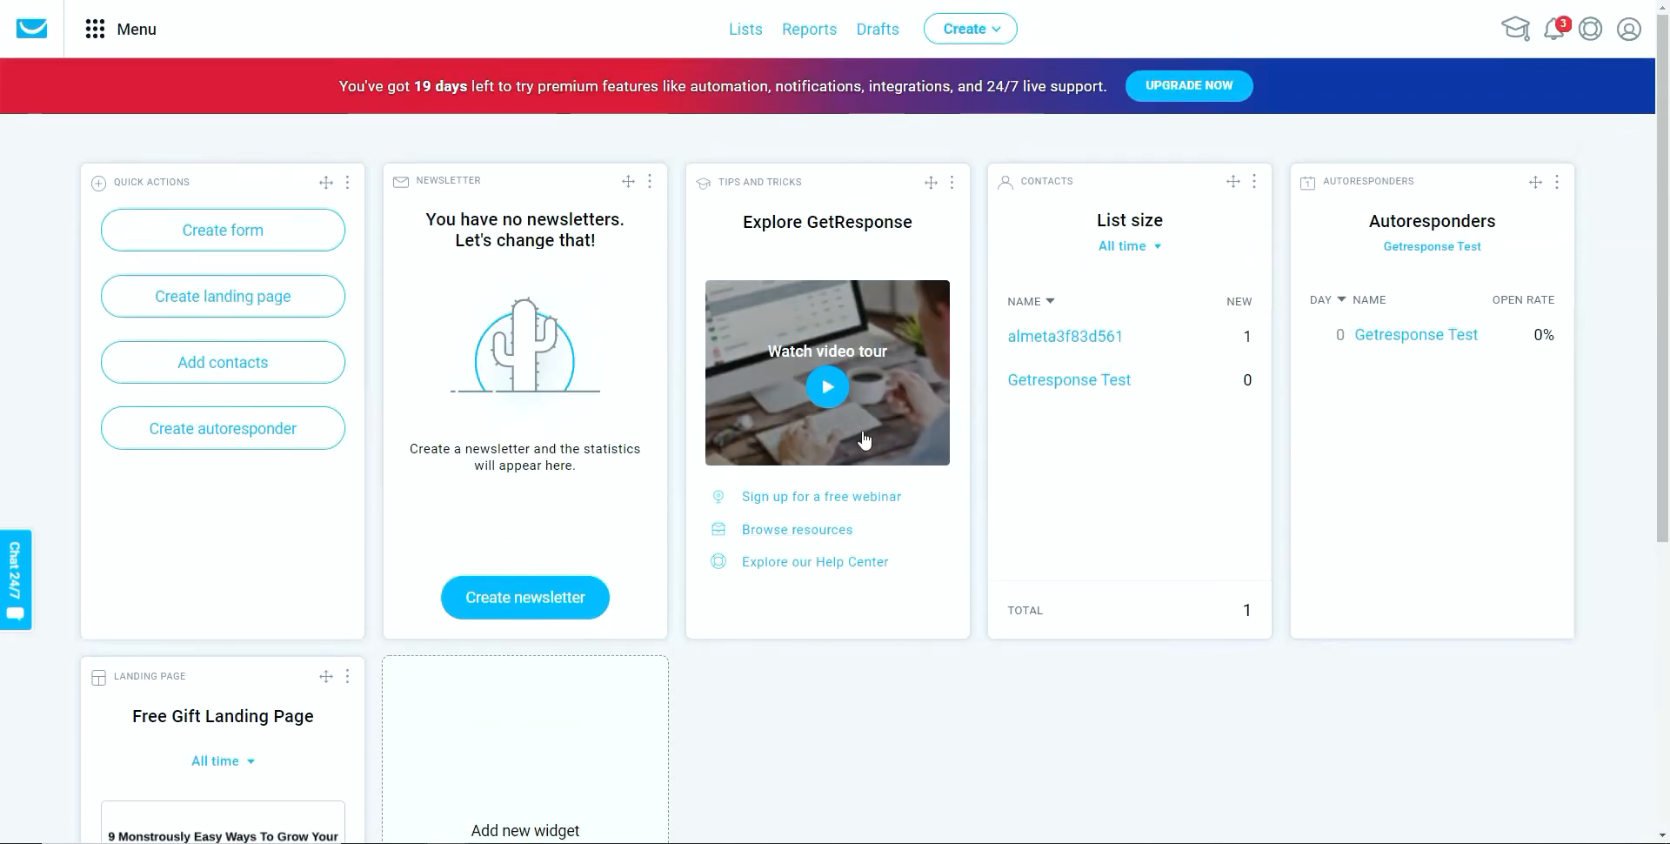
scroll(851, 436, down, 5)
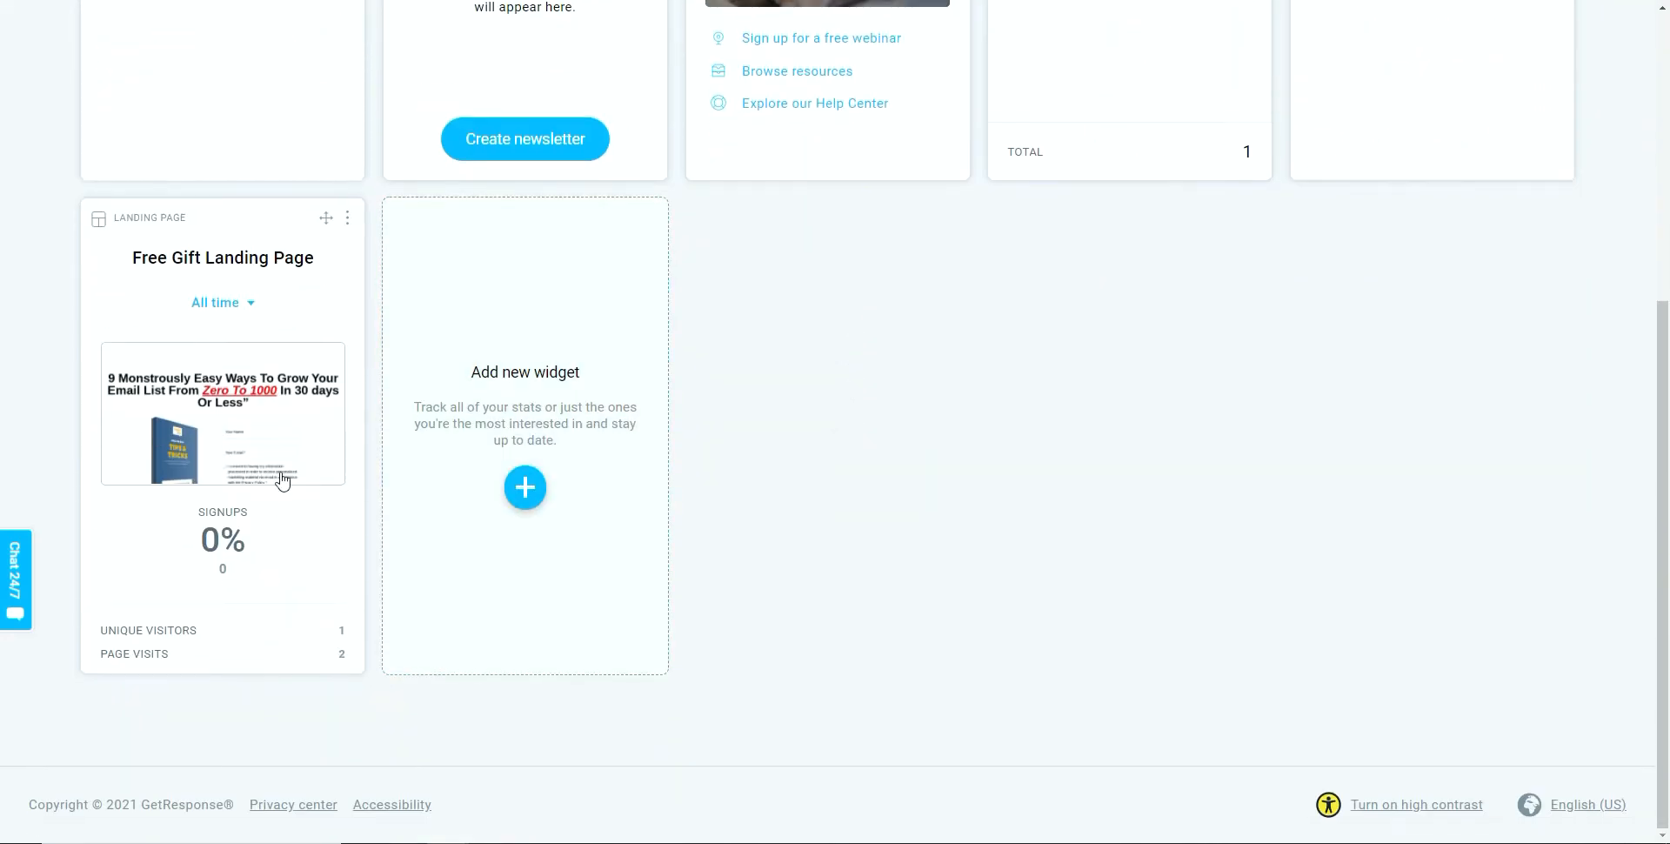
click(349, 221)
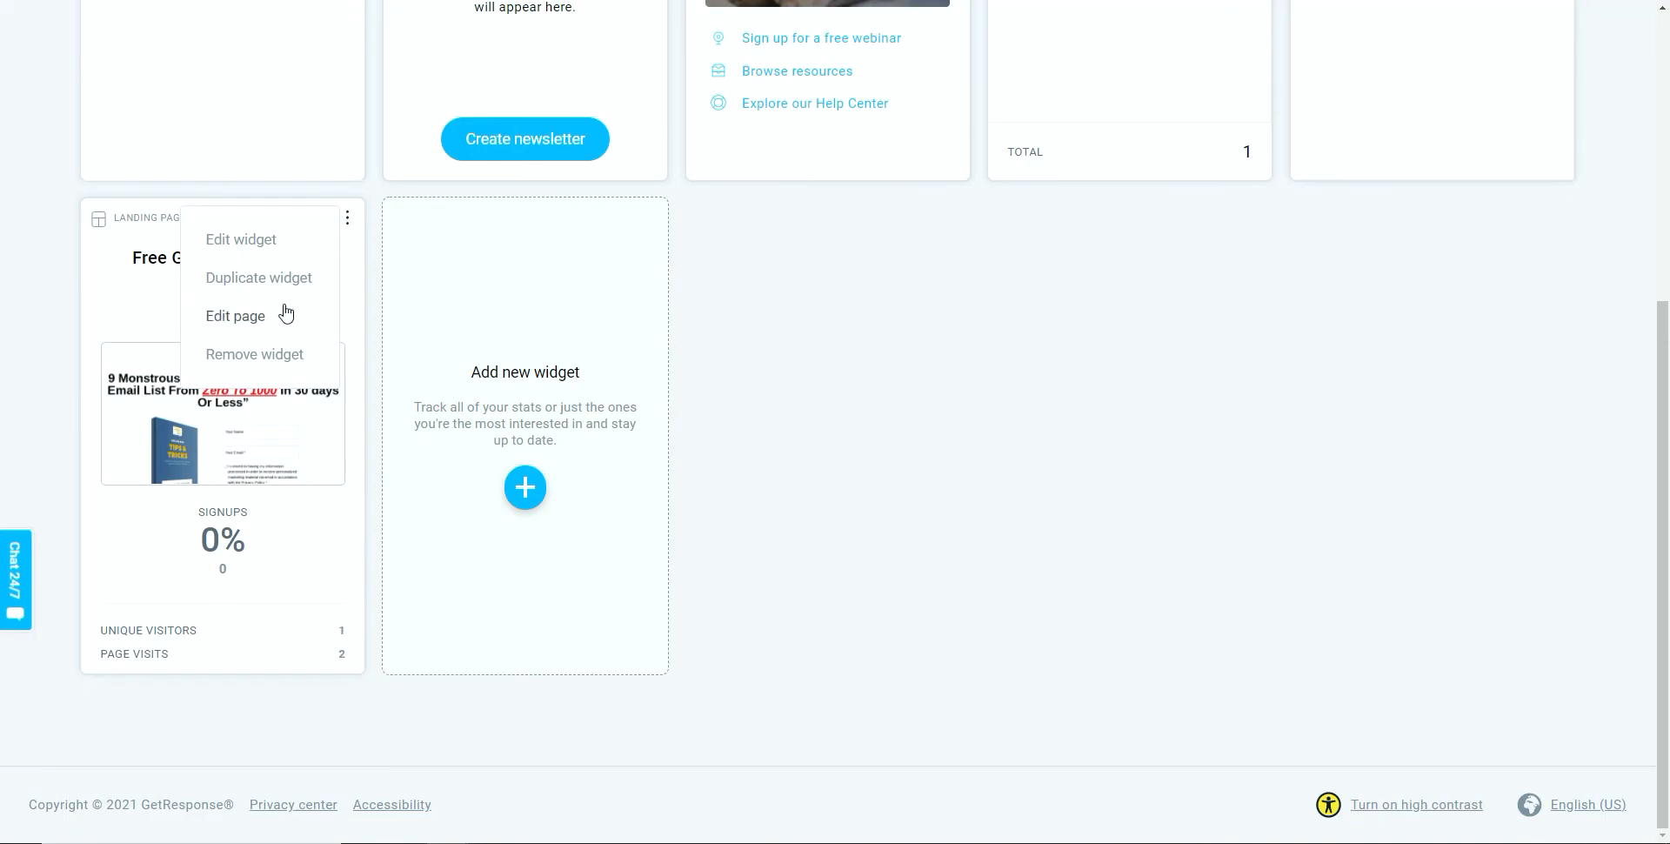
click(261, 315)
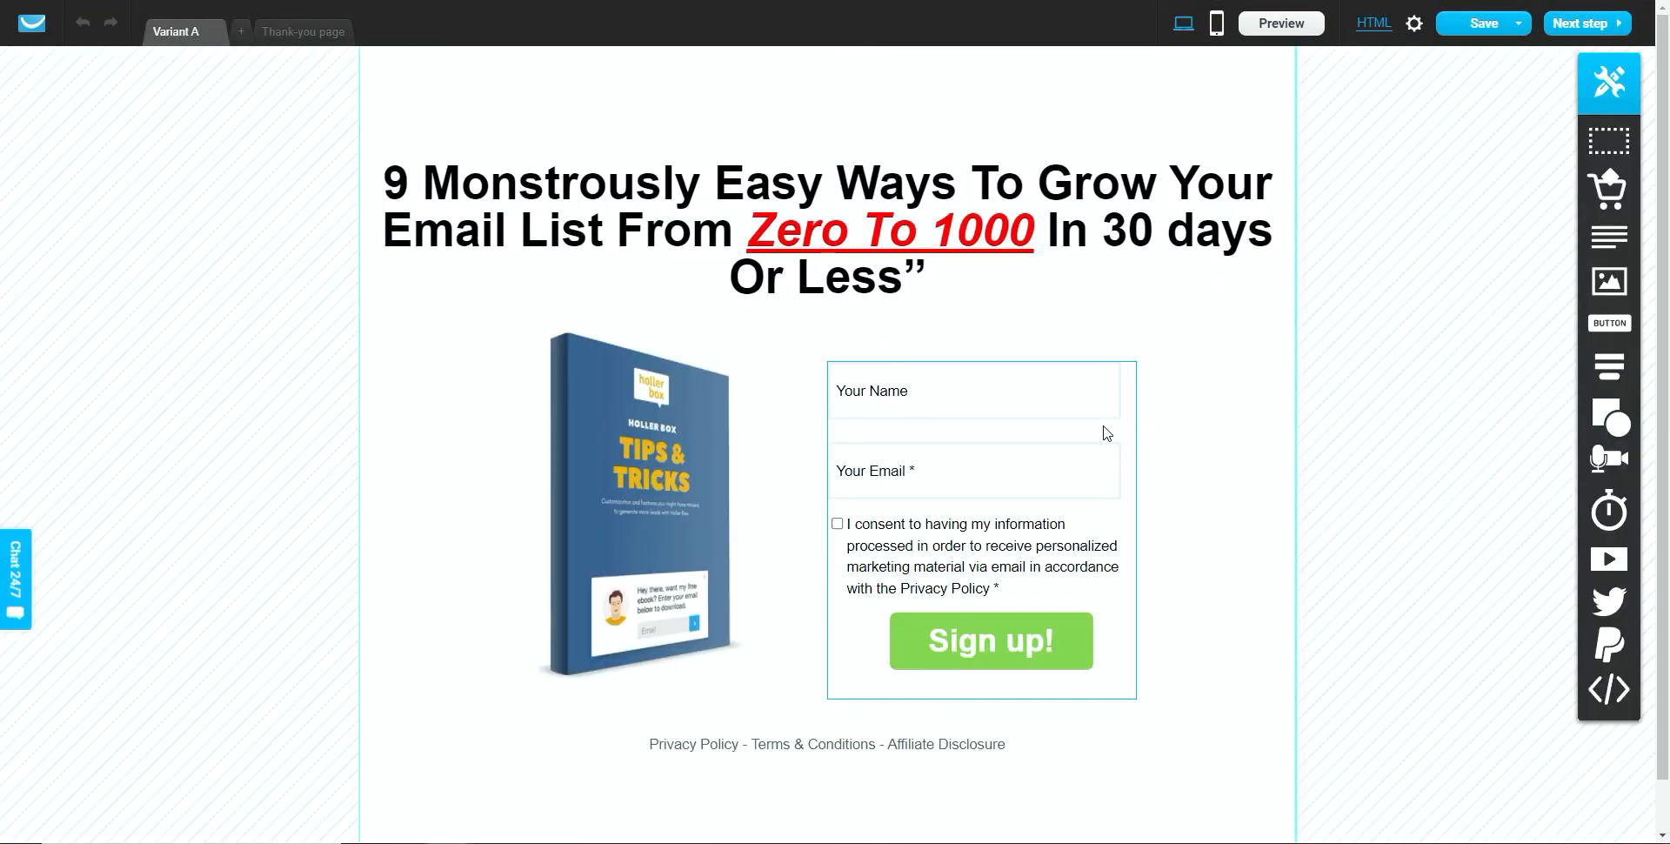
Link the "Privacy Policy" text below the sign-up form to the published Privacy Policy page's address ending in /new-page-1
scroll(1211, 541, down, 1)
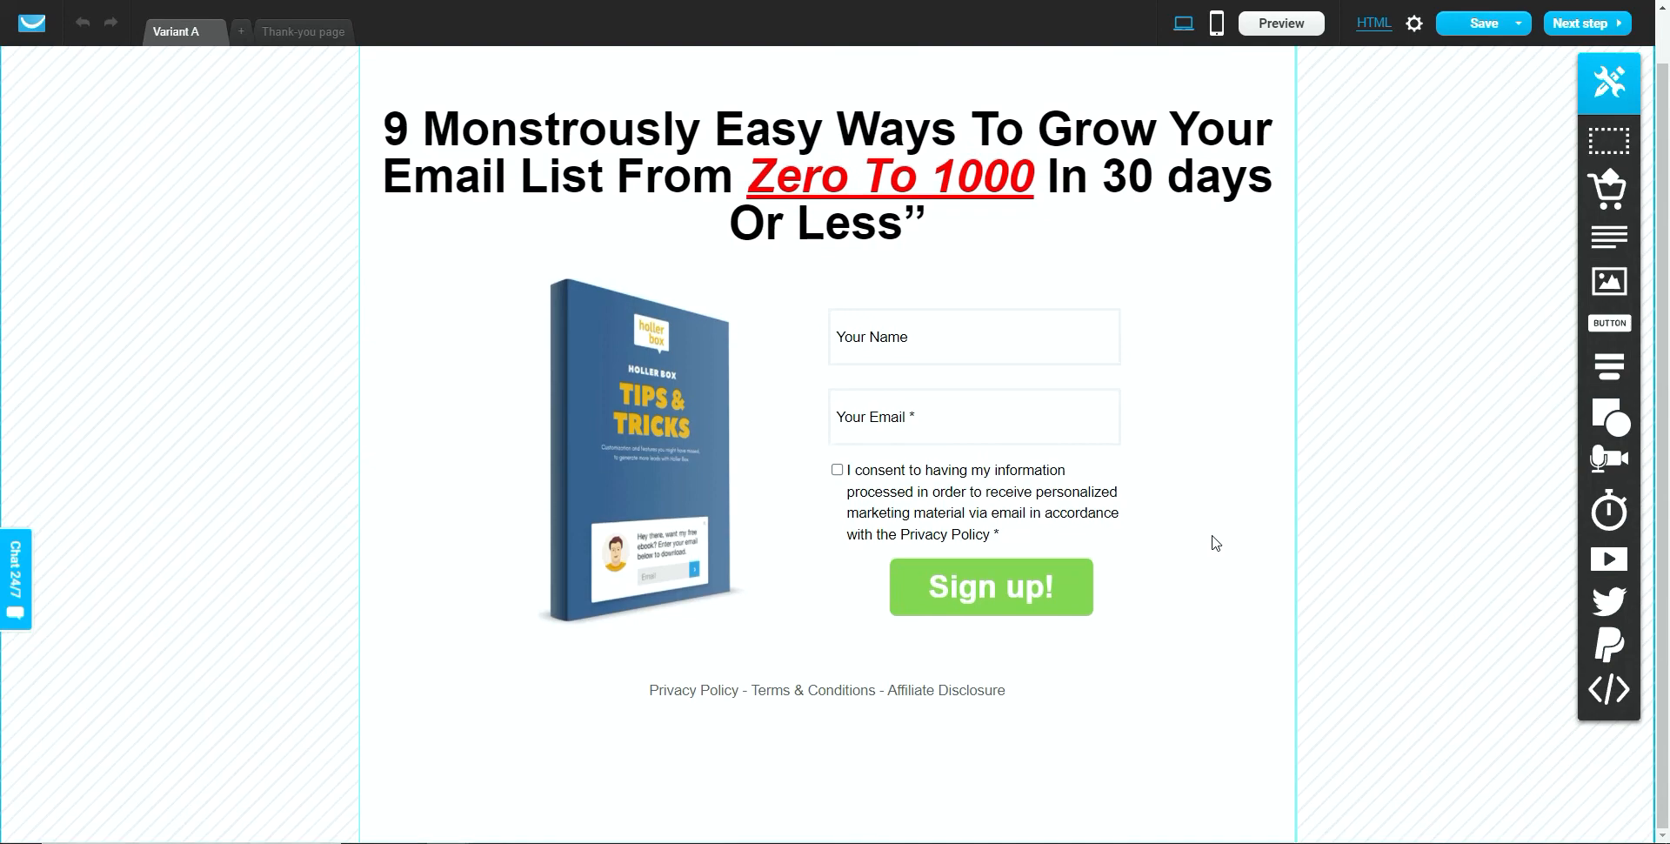
click(717, 692)
double_click(717, 689)
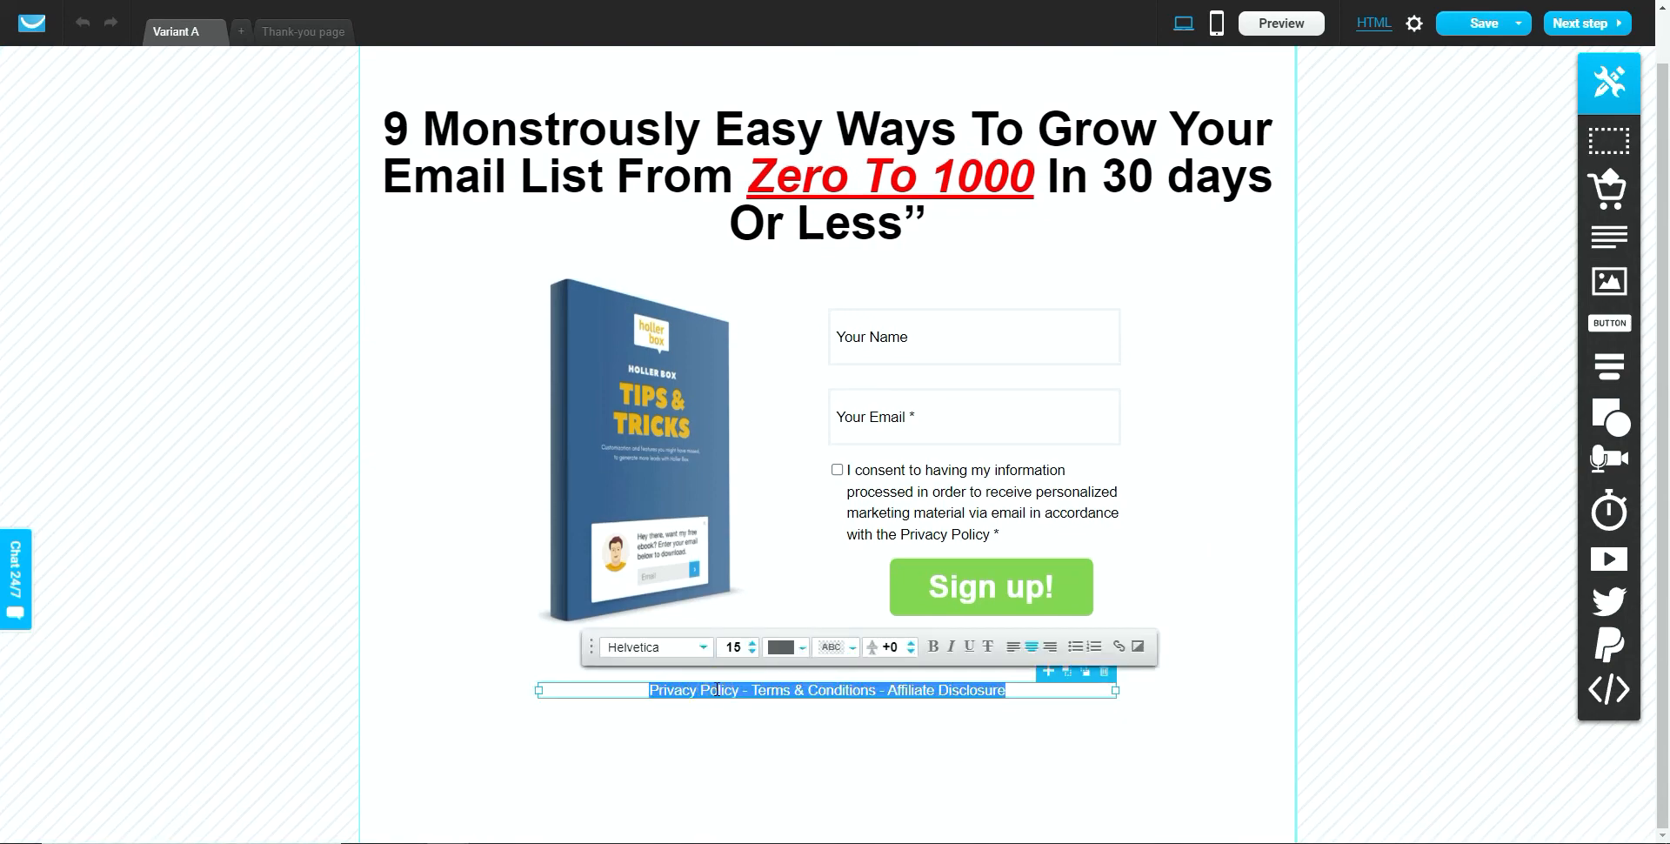
click(716, 690)
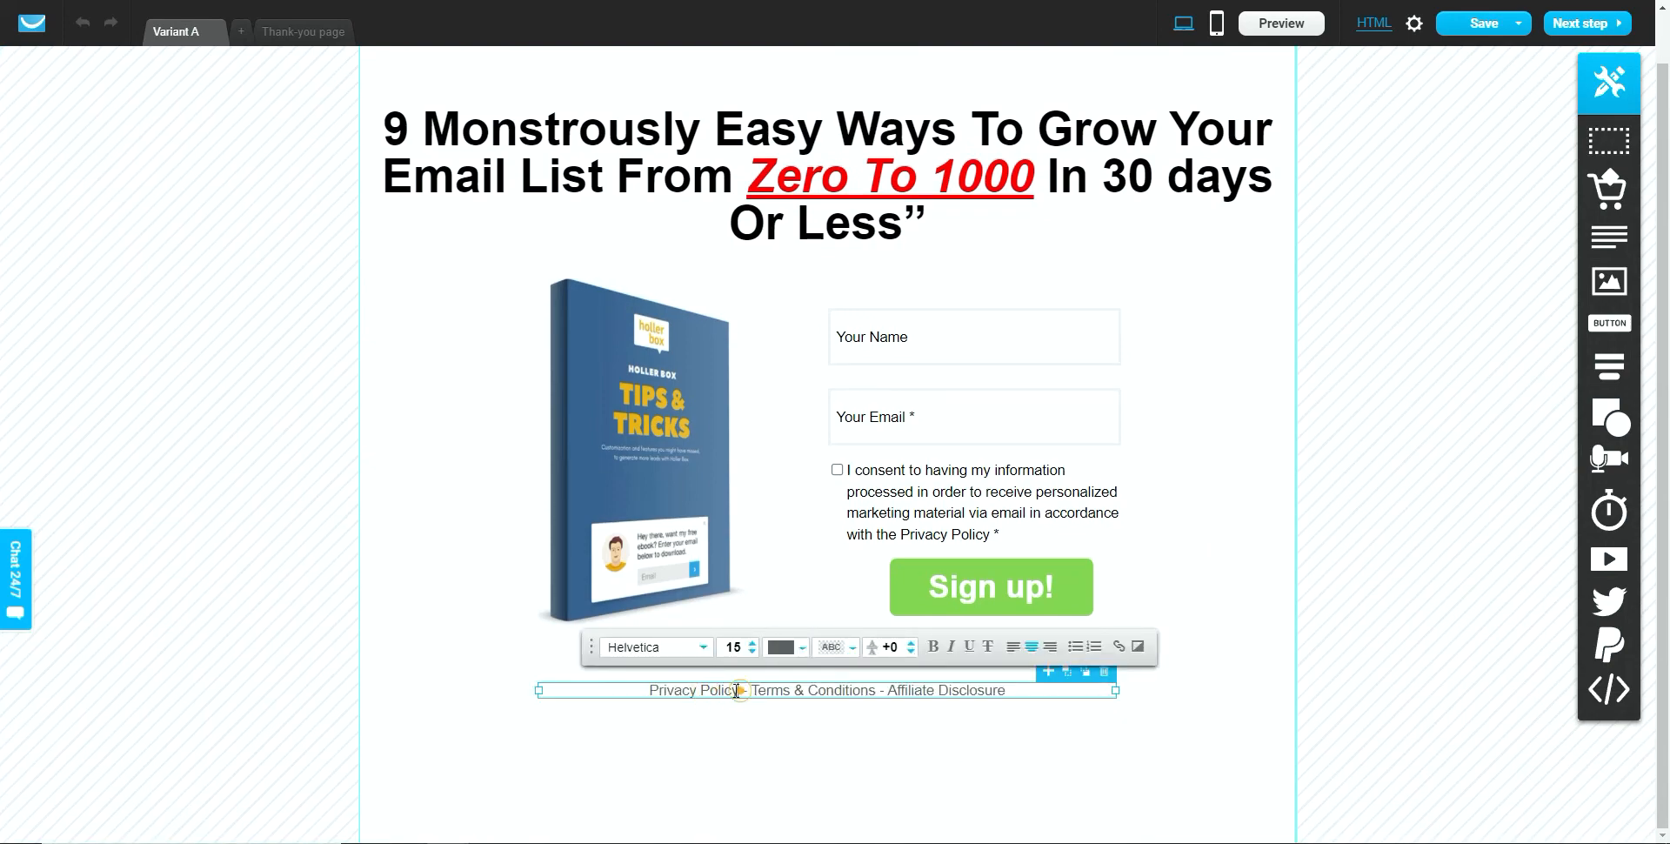
drag(738, 691, 654, 696)
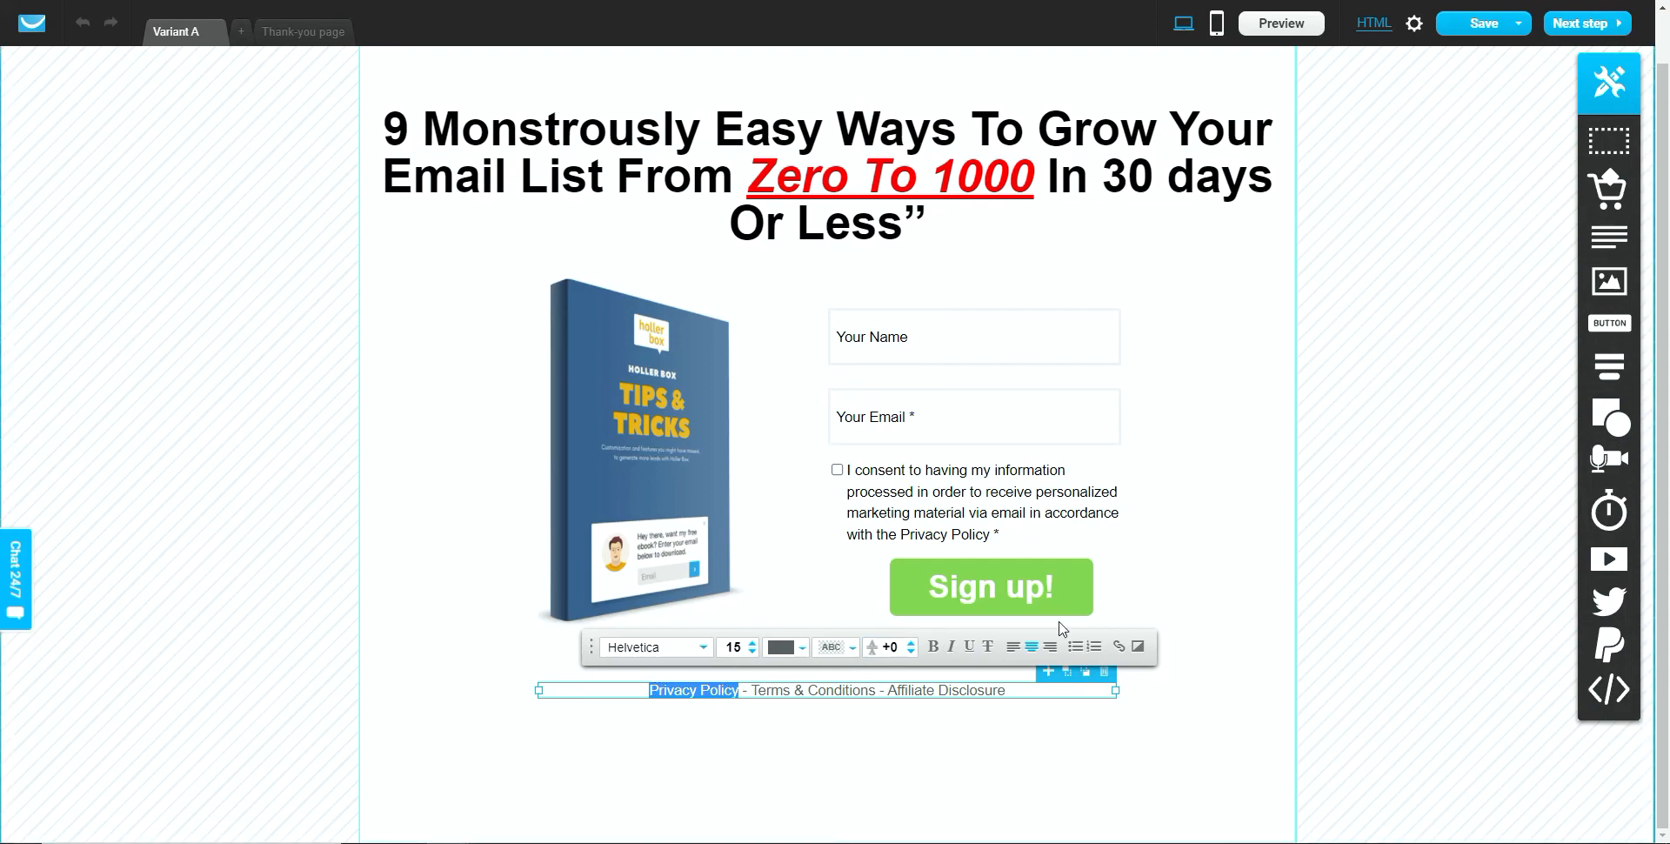
click(1120, 648)
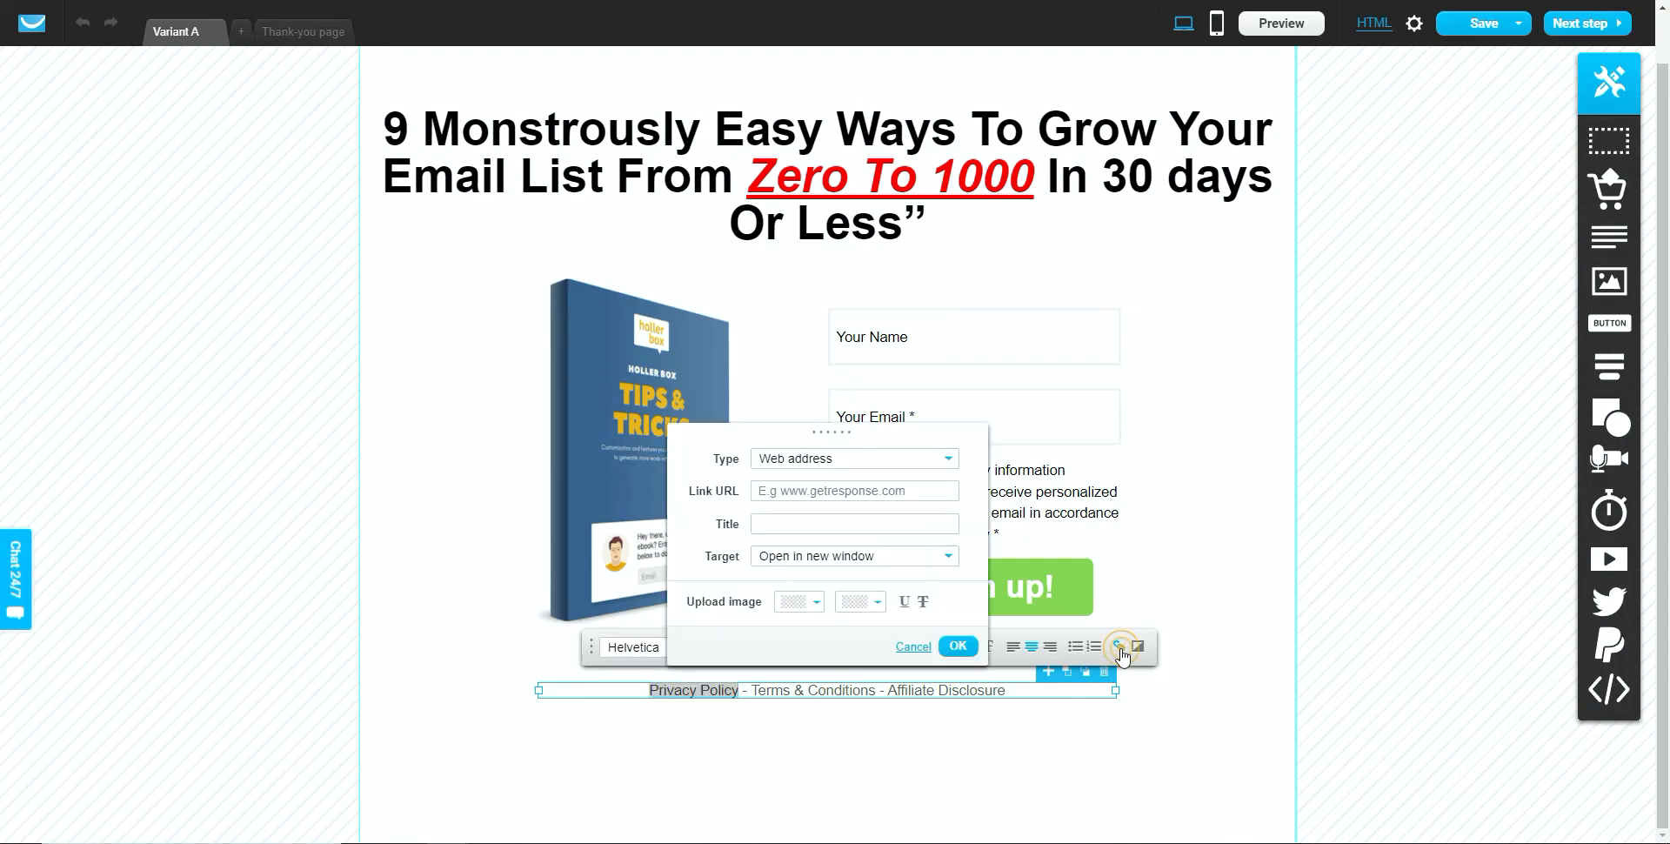
click(883, 493)
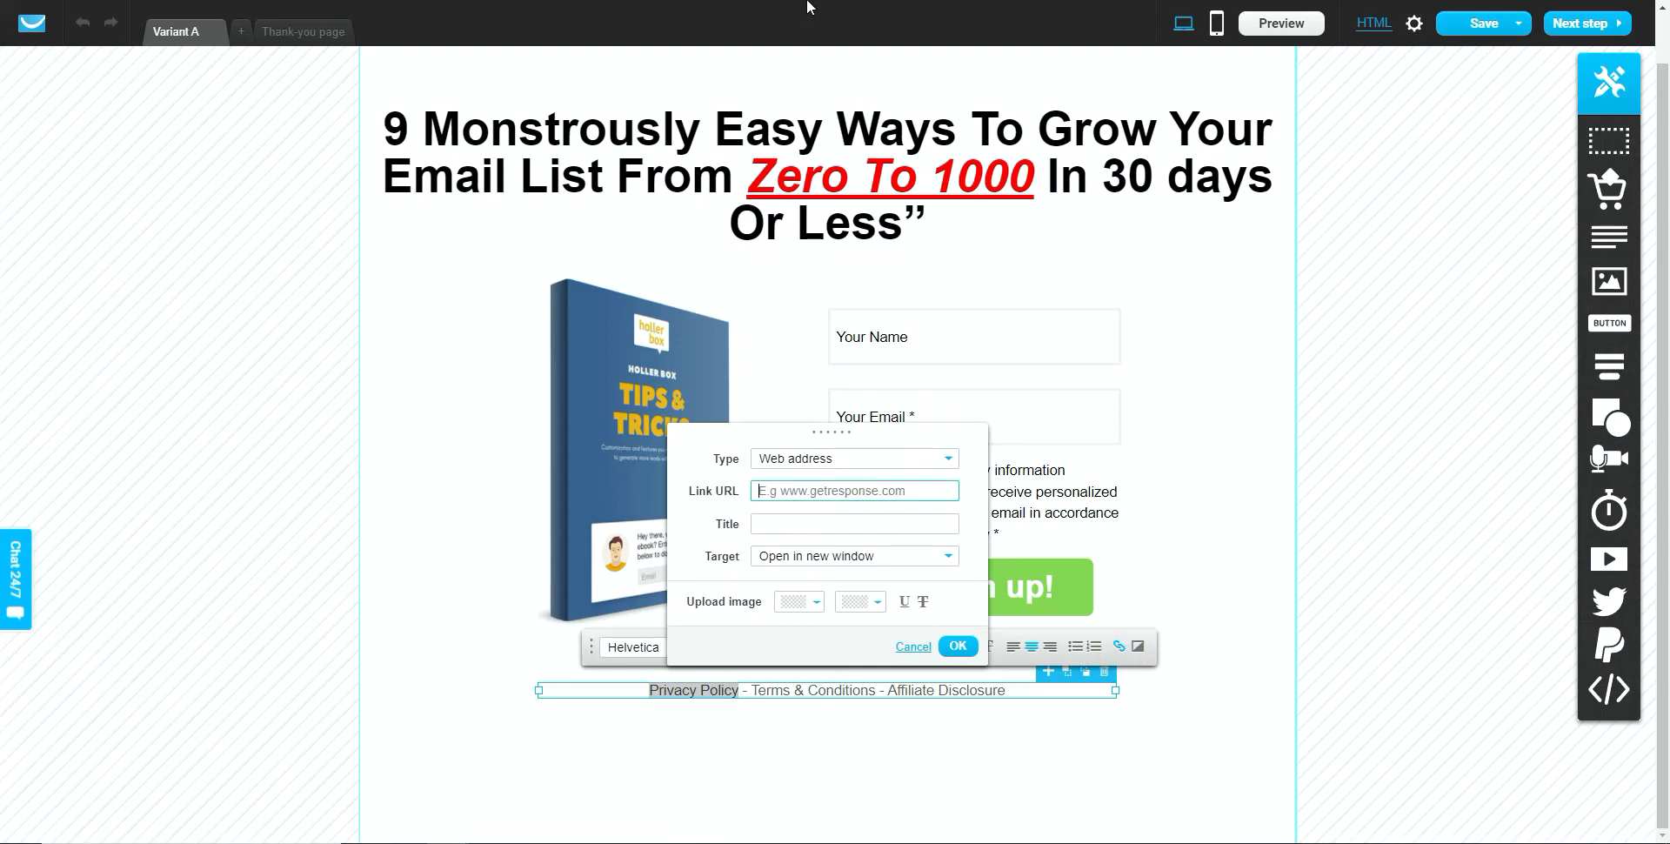
click(427, 0)
click(448, 0)
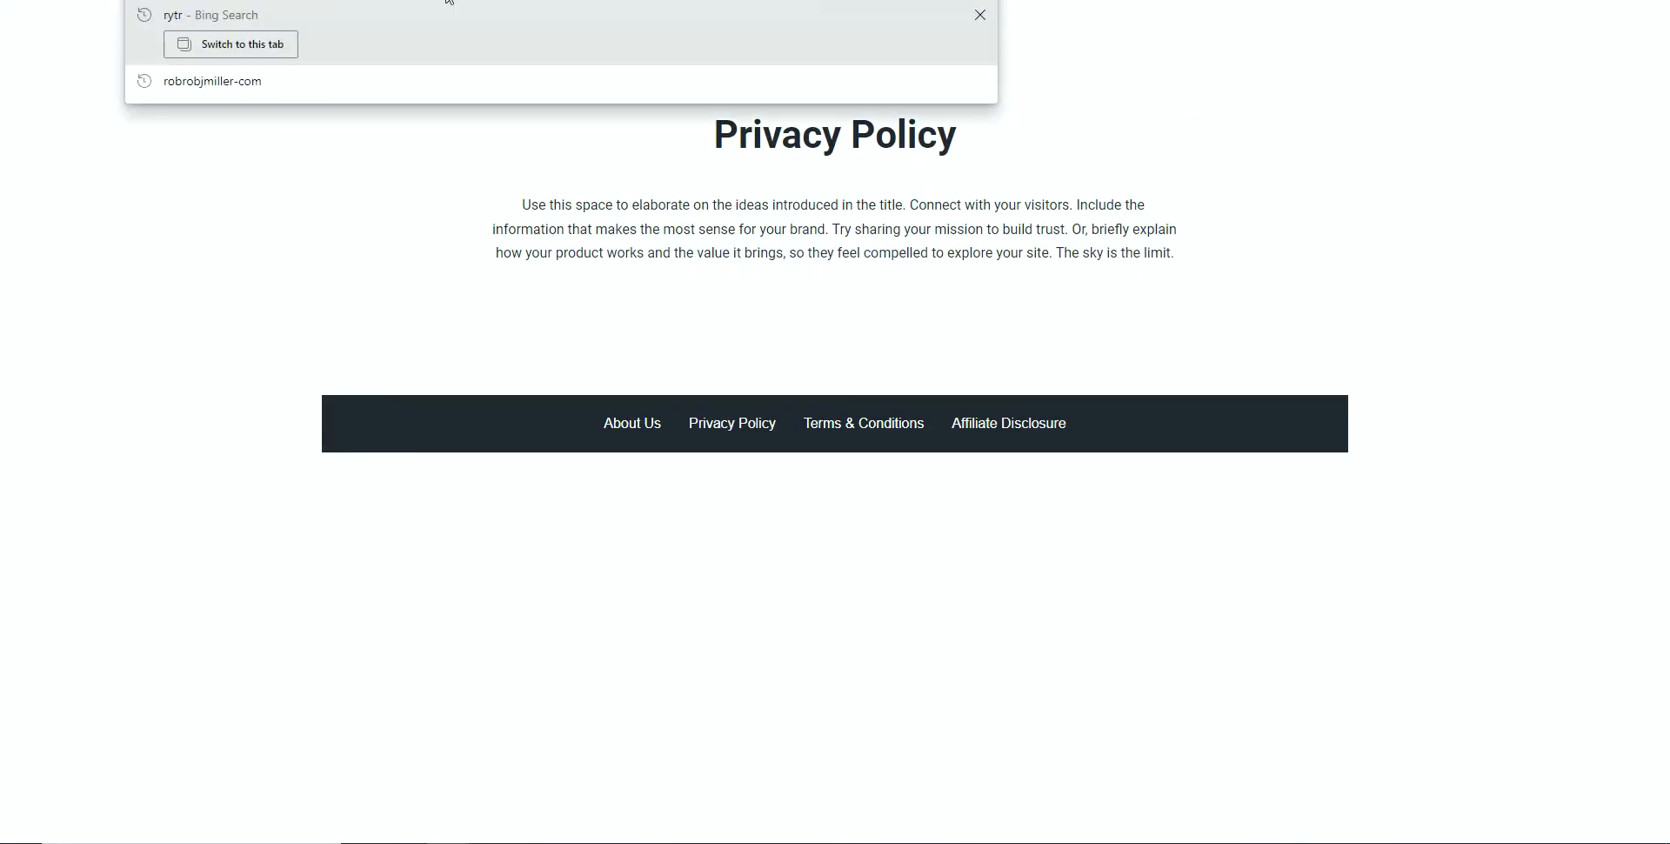
click(1026, 0)
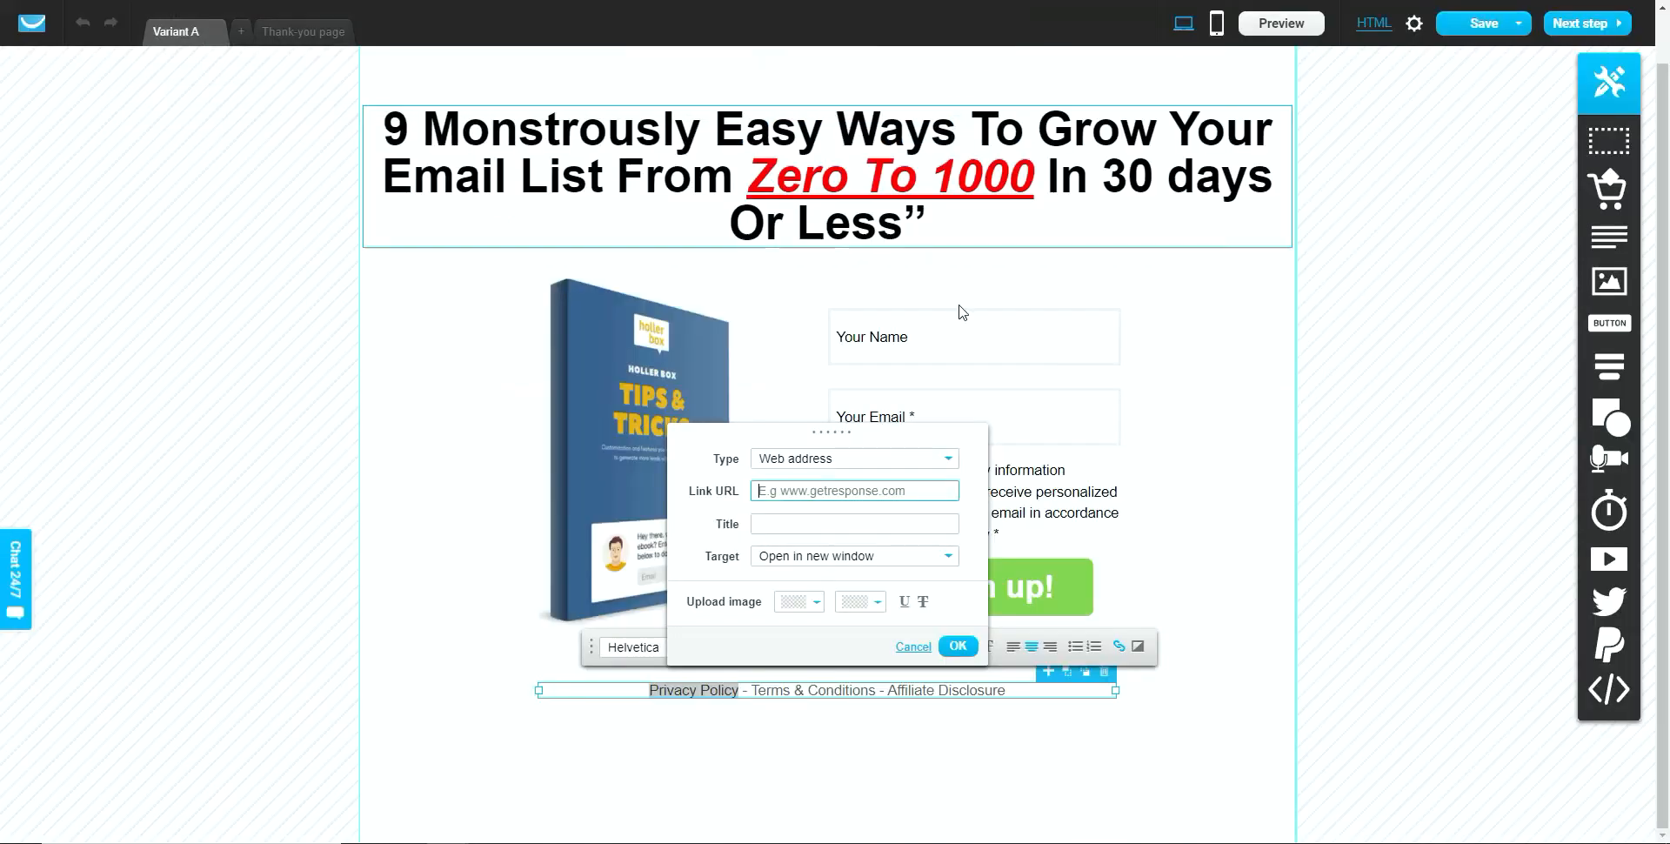
click(812, 493)
key(ctrl+v)
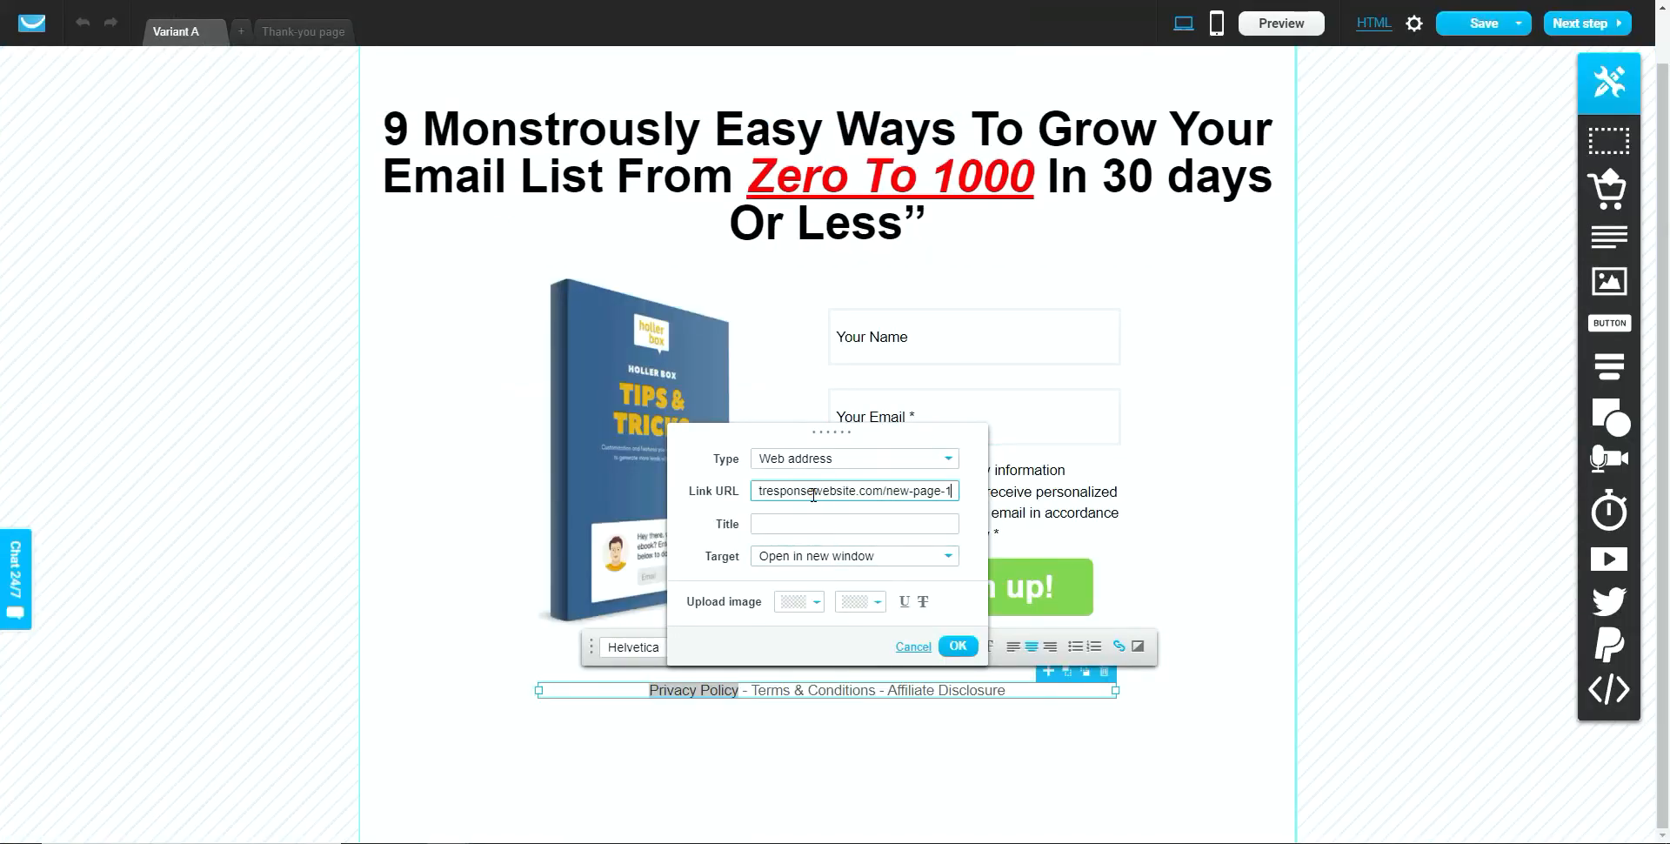
click(954, 648)
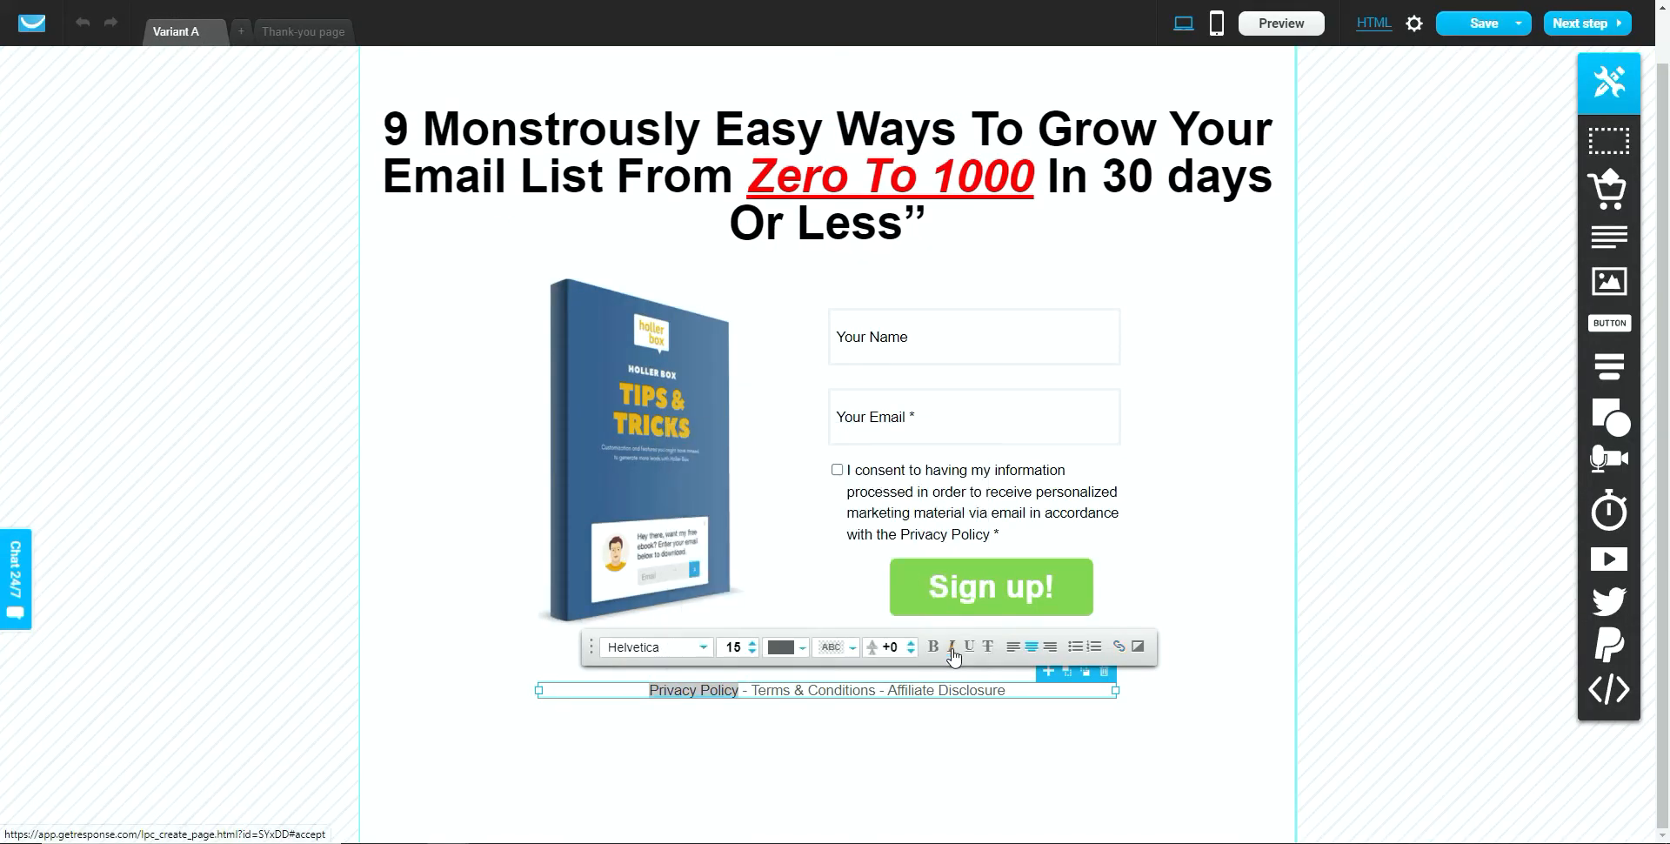
click(936, 759)
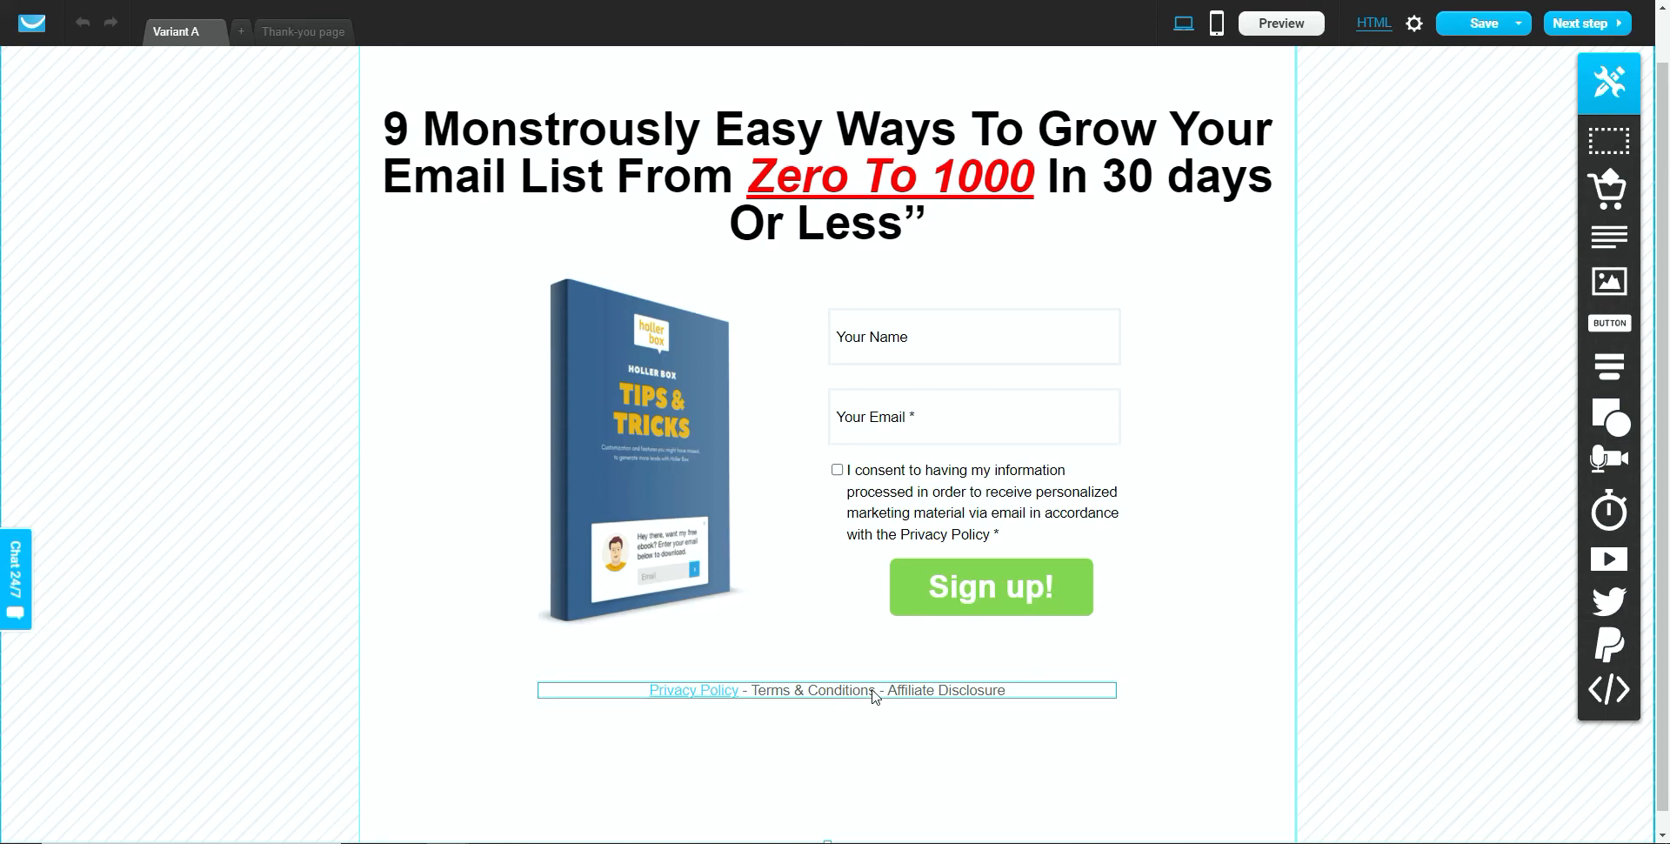
Link the "Terms & Conditions" text below the sign-up form to the web address of the published Terms and Conditions page
mouse_move(873, 694)
mouse_down()
mouse_move(841, 699)
mouse_move(877, 703)
mouse_up()
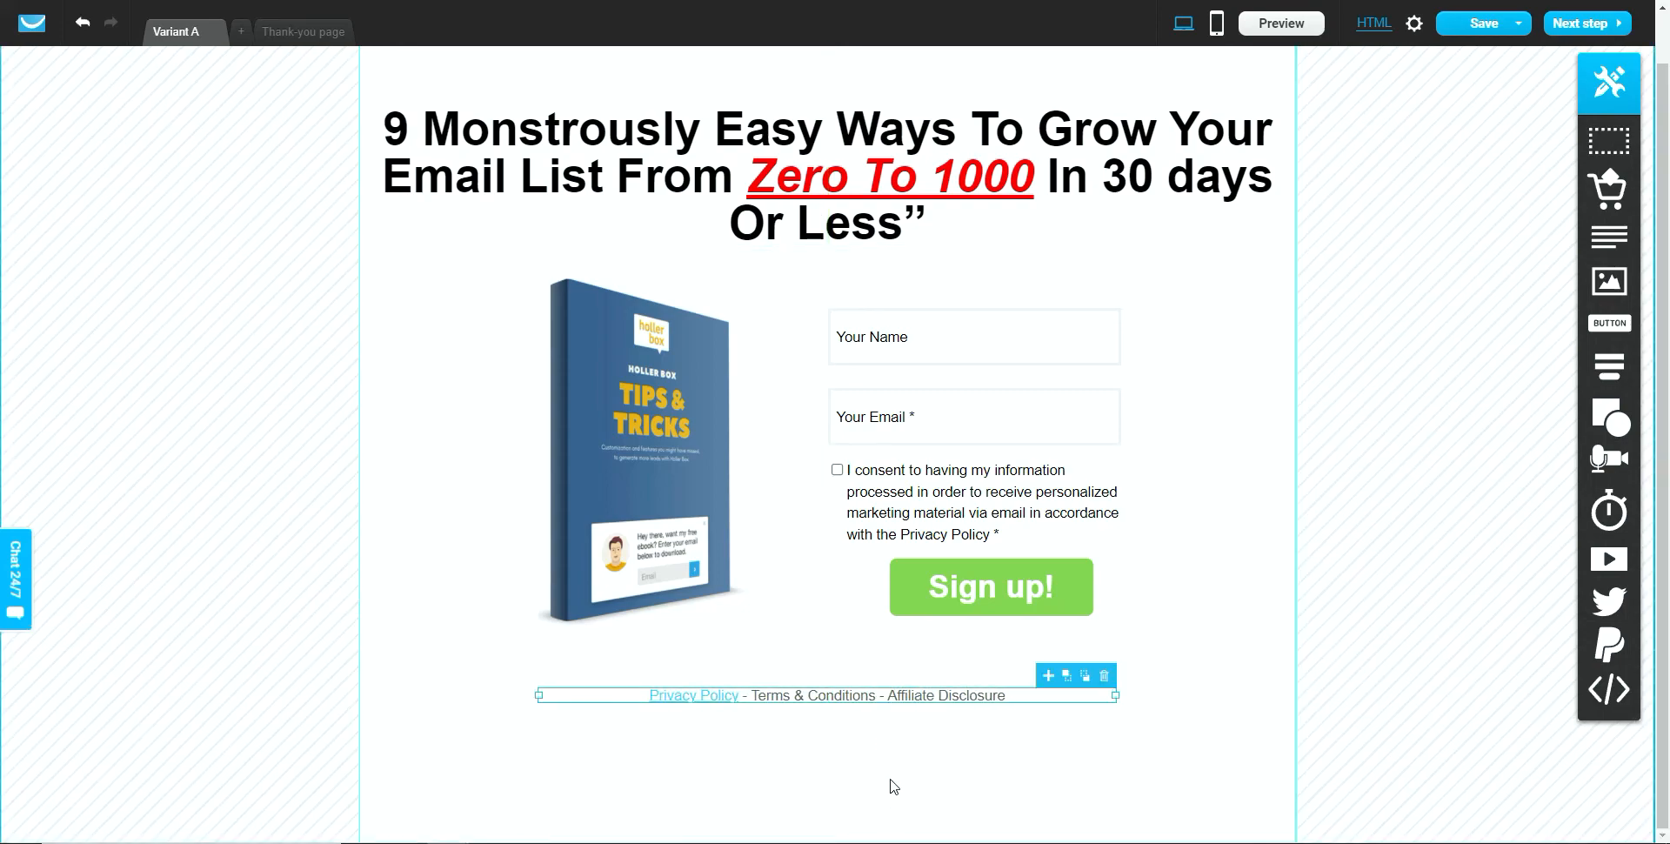
double_click(880, 696)
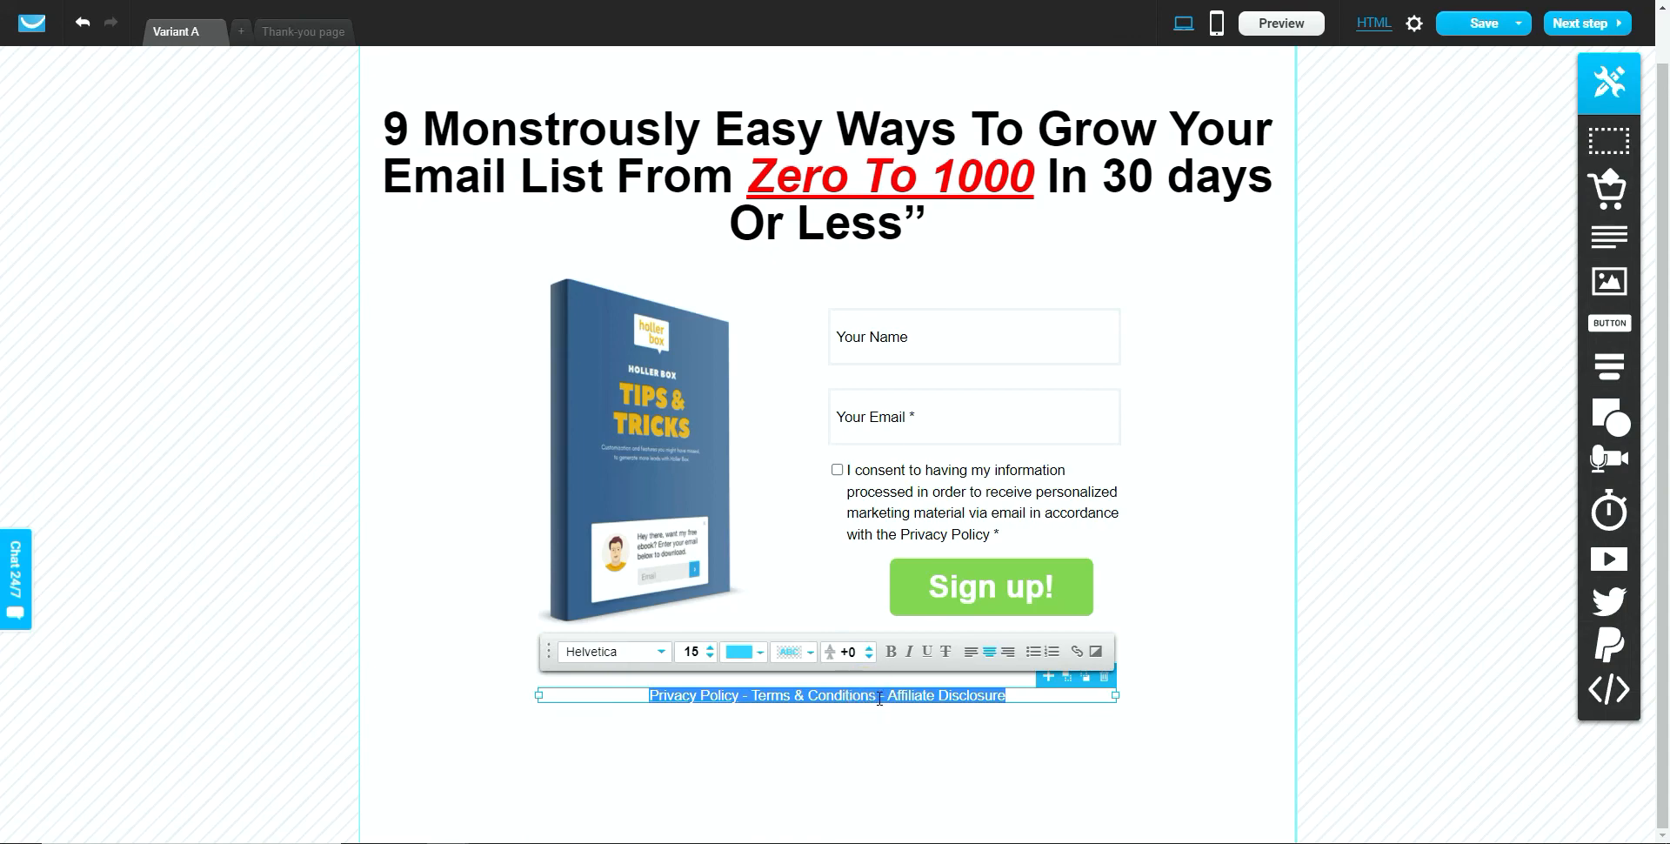
drag(880, 698, 751, 698)
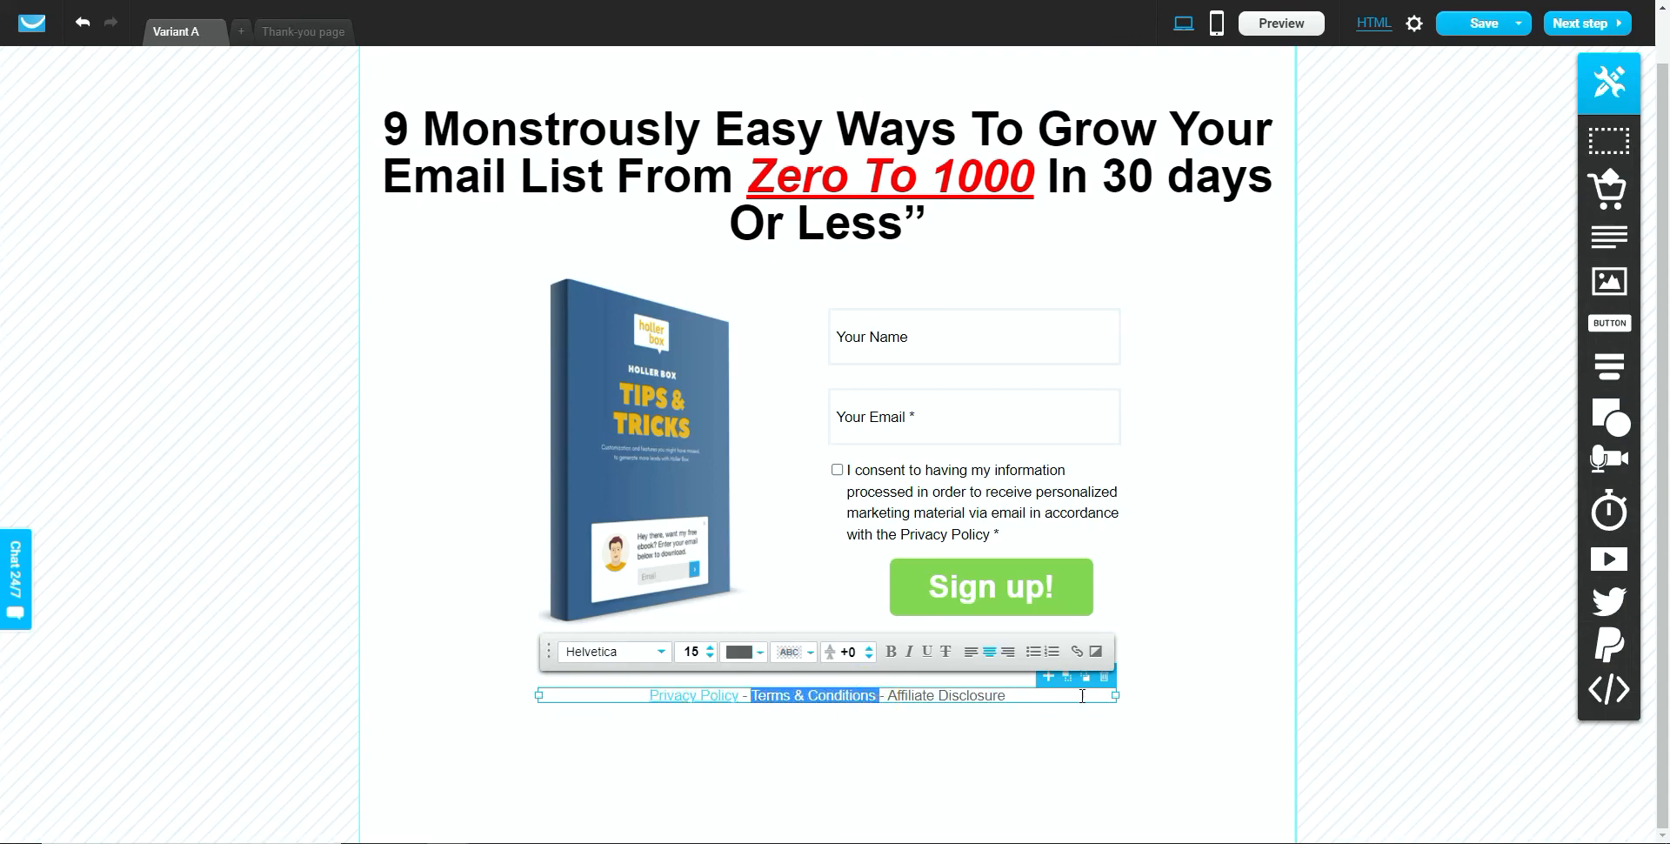
click(1077, 653)
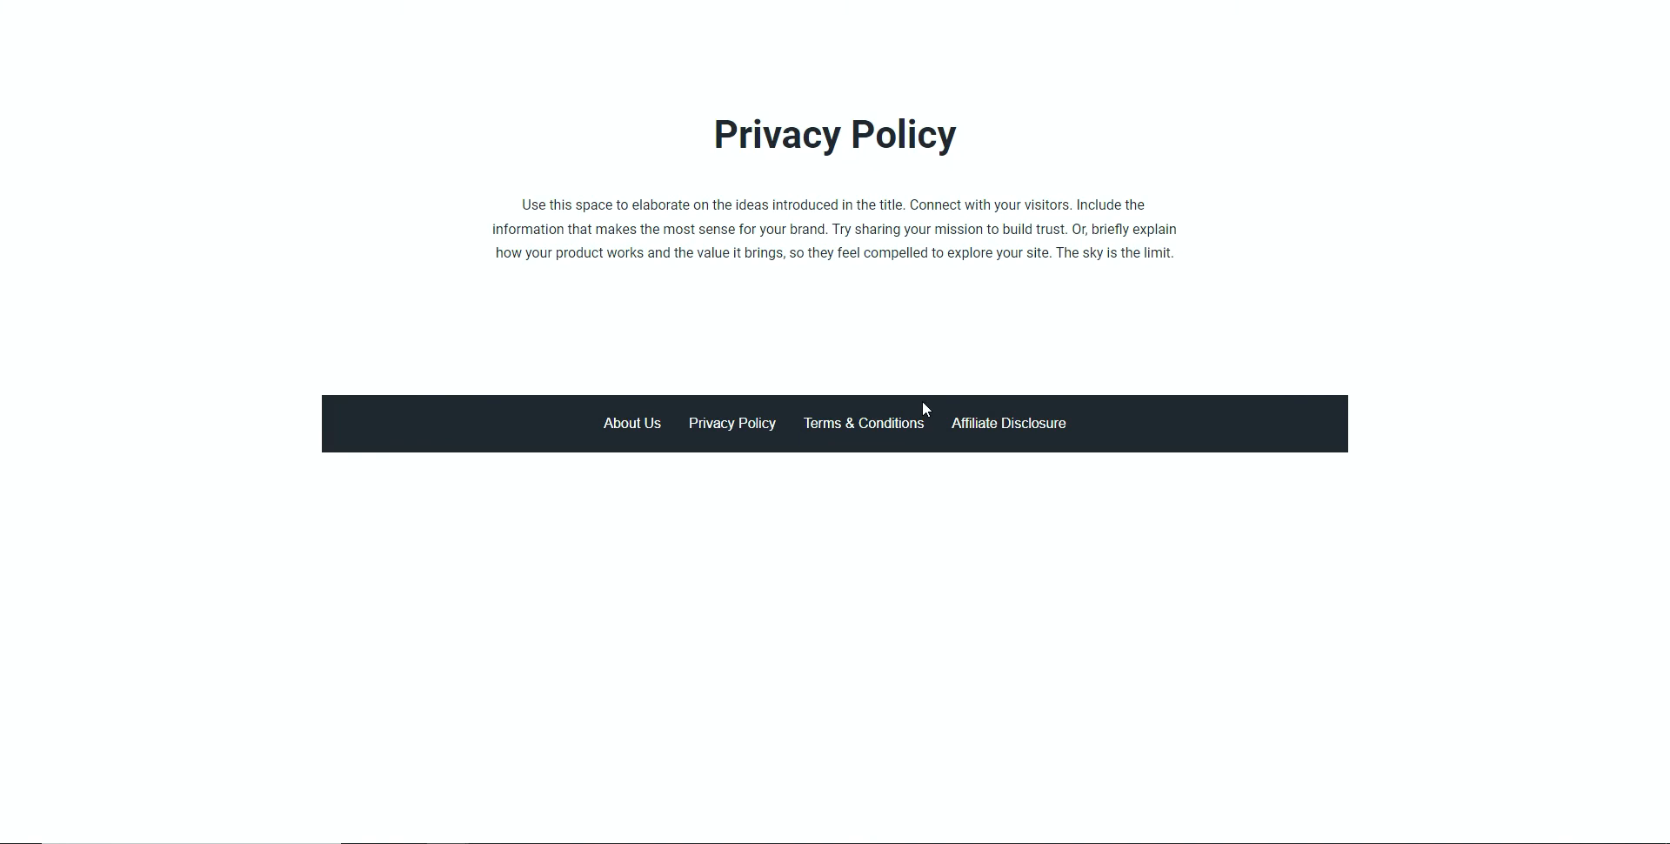
click(871, 424)
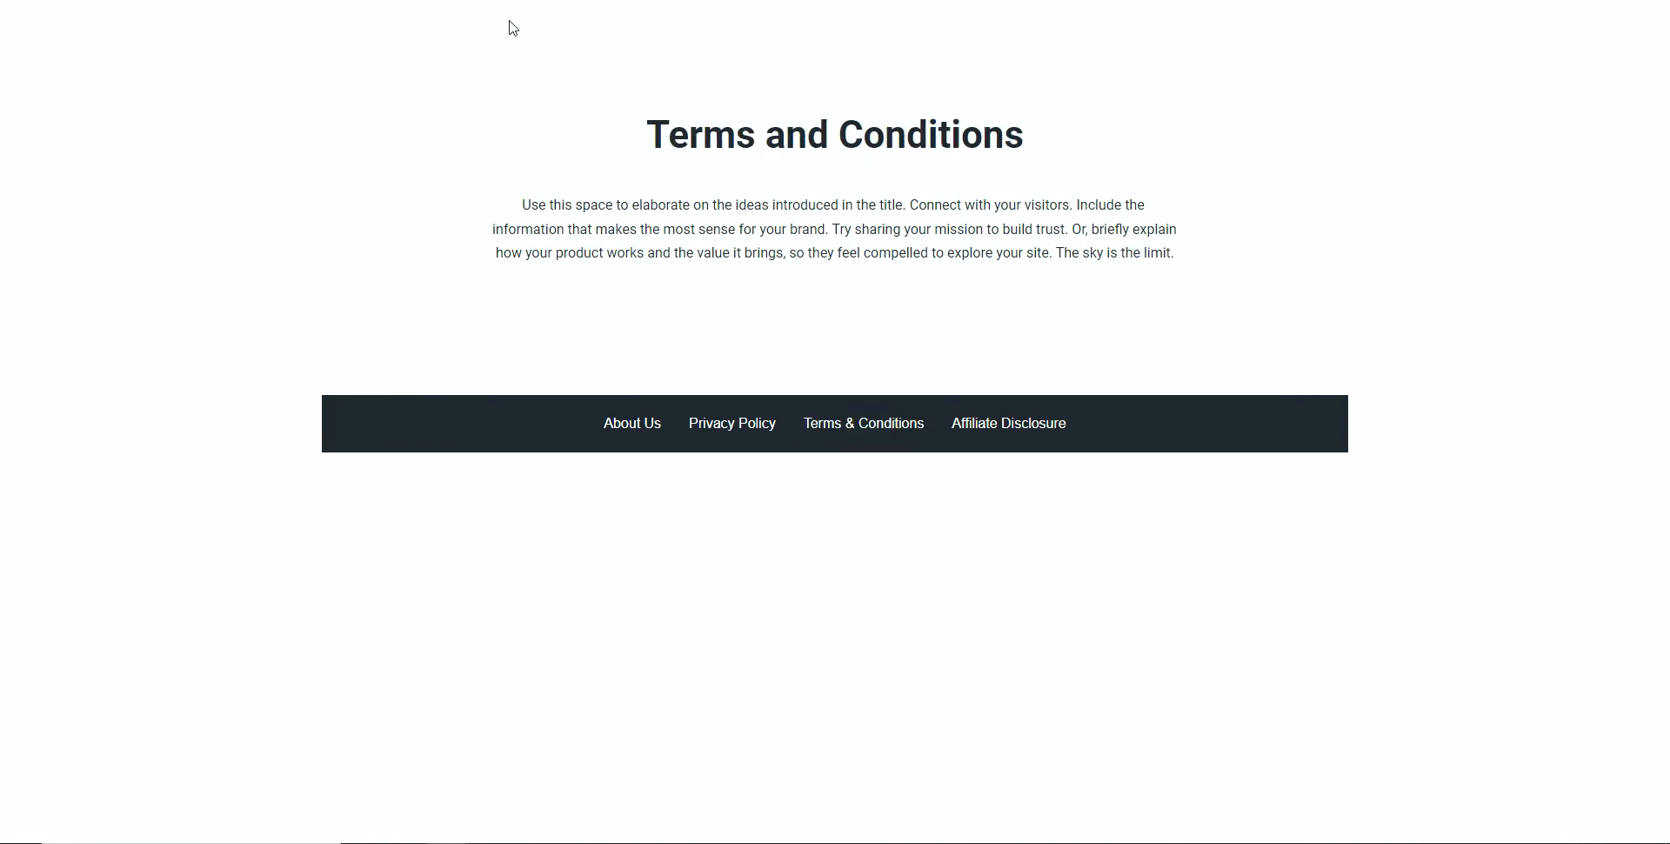
click(481, 3)
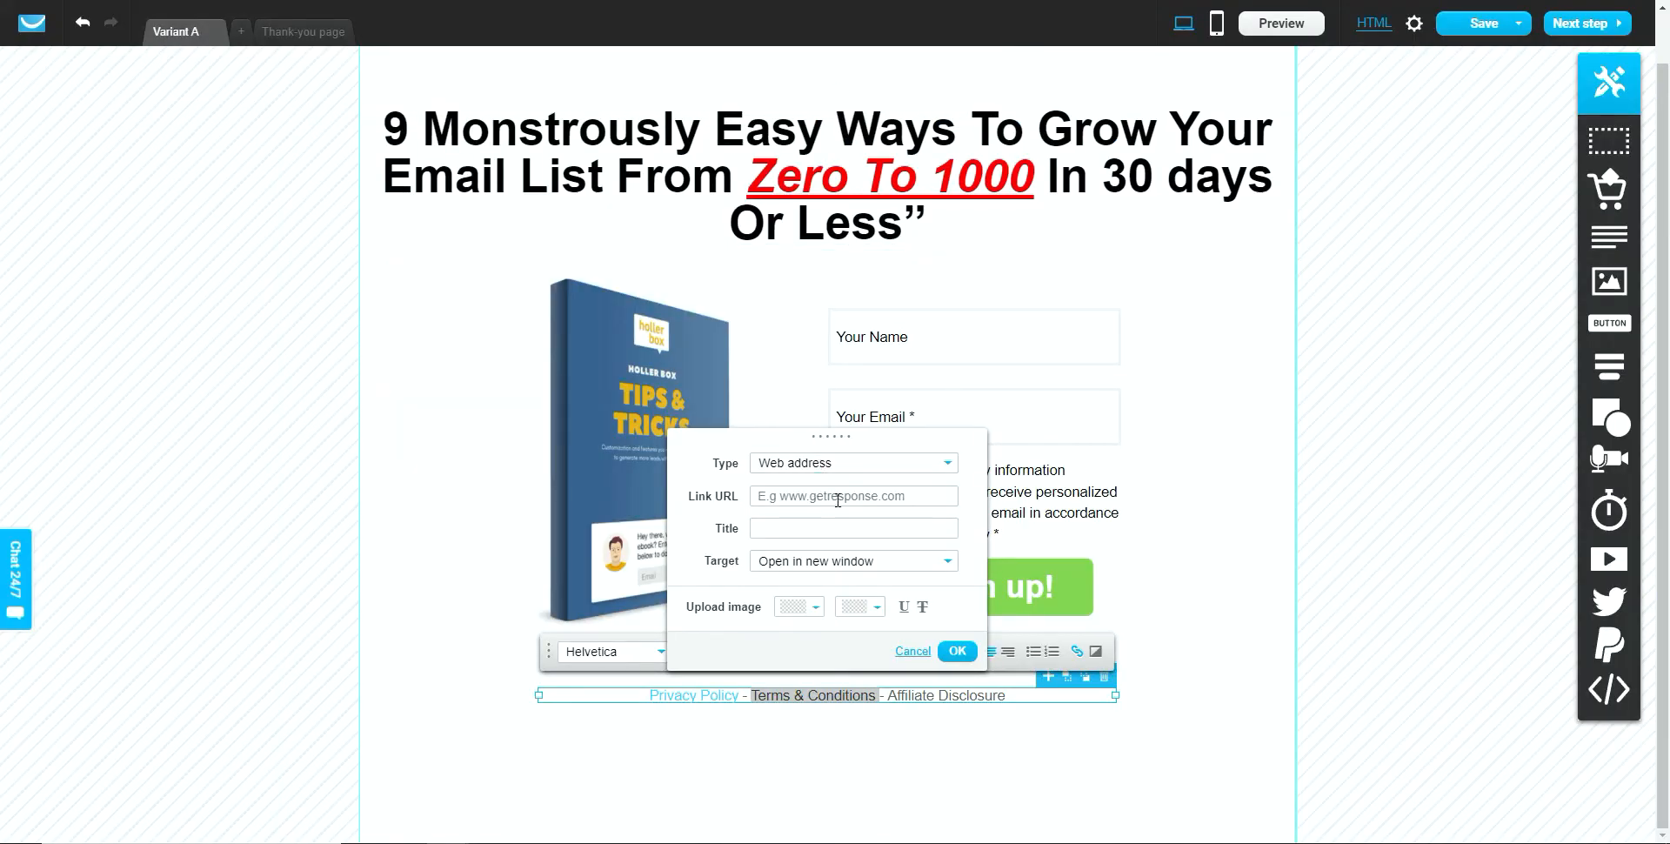
click(834, 496)
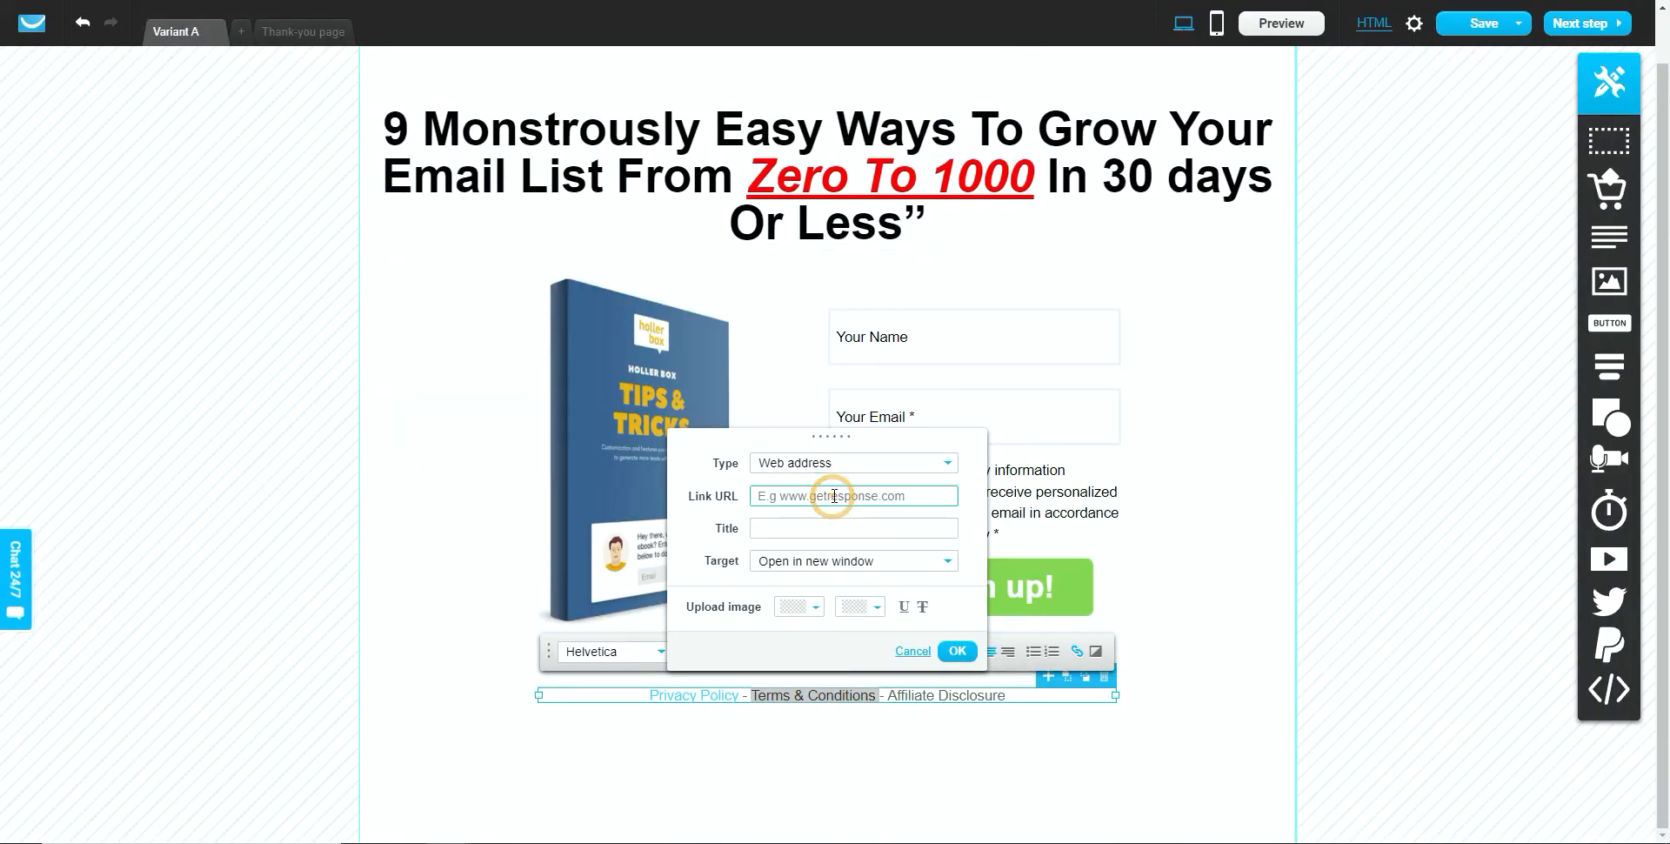
key(ctrl+v)
click(956, 651)
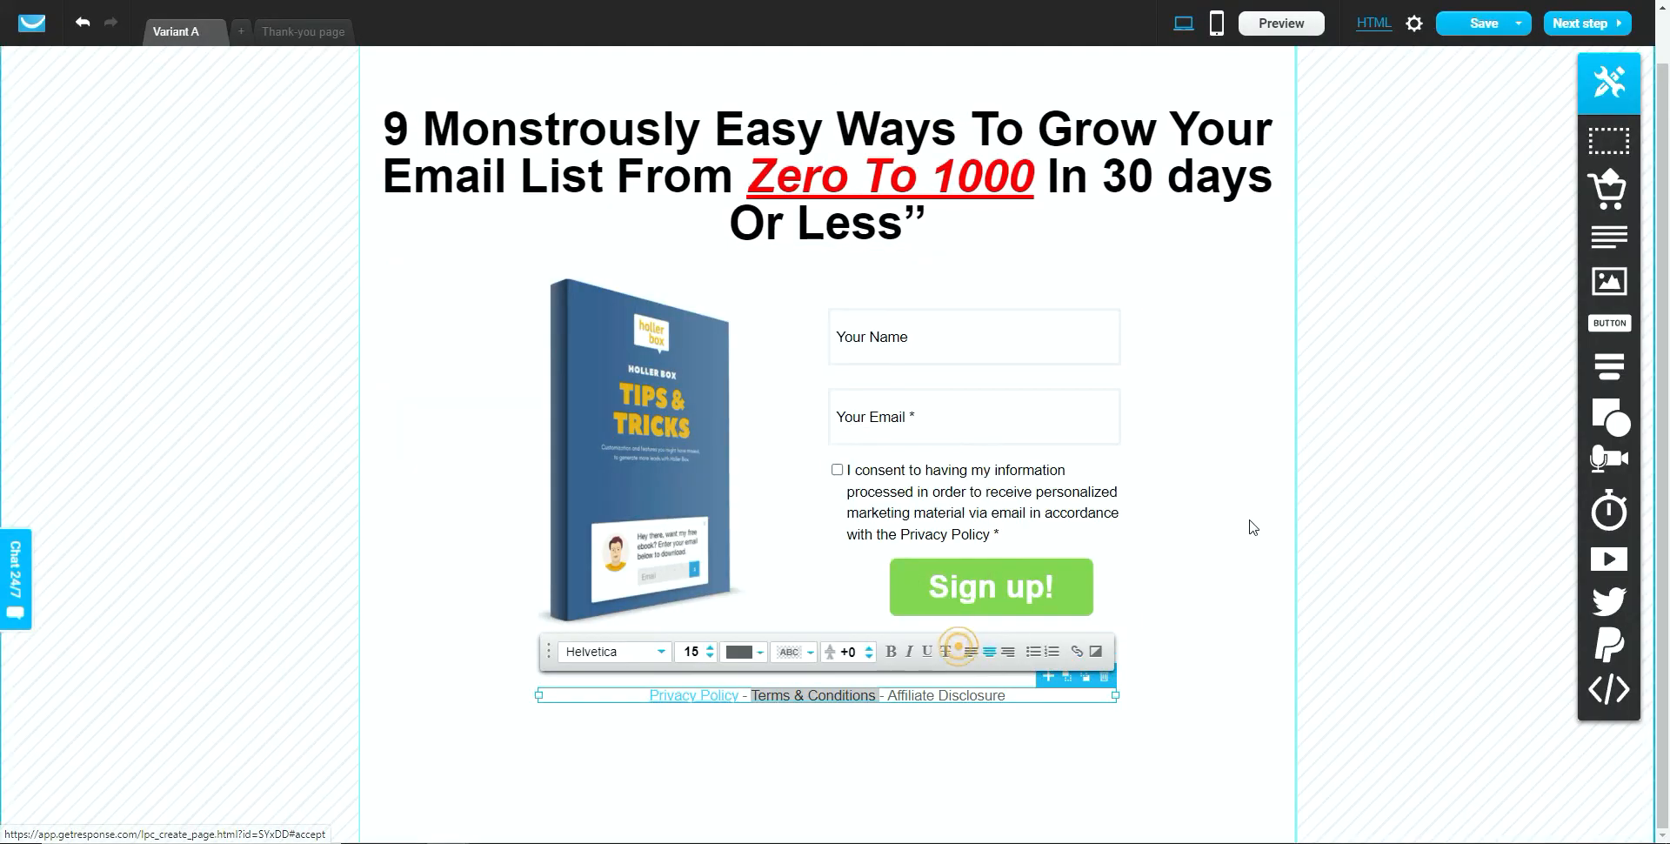
Link the "Affiliate Disclosure" text below the sign-up form to the web address of the published Affiliate Disclosure page
double_click(1007, 695)
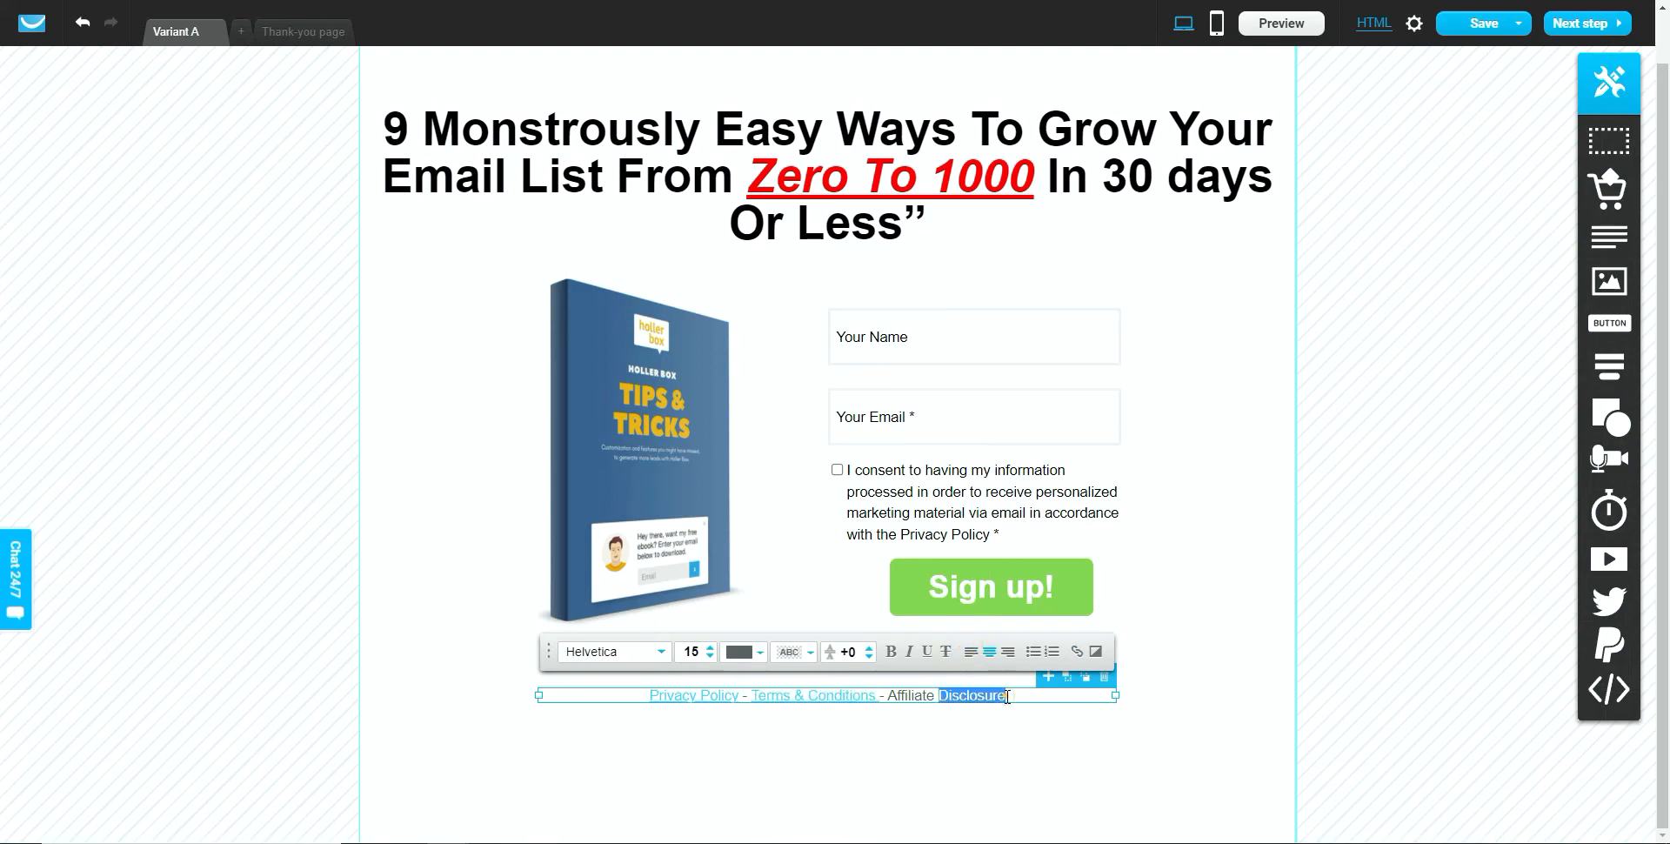
drag(887, 696, 1006, 696)
click(1094, 650)
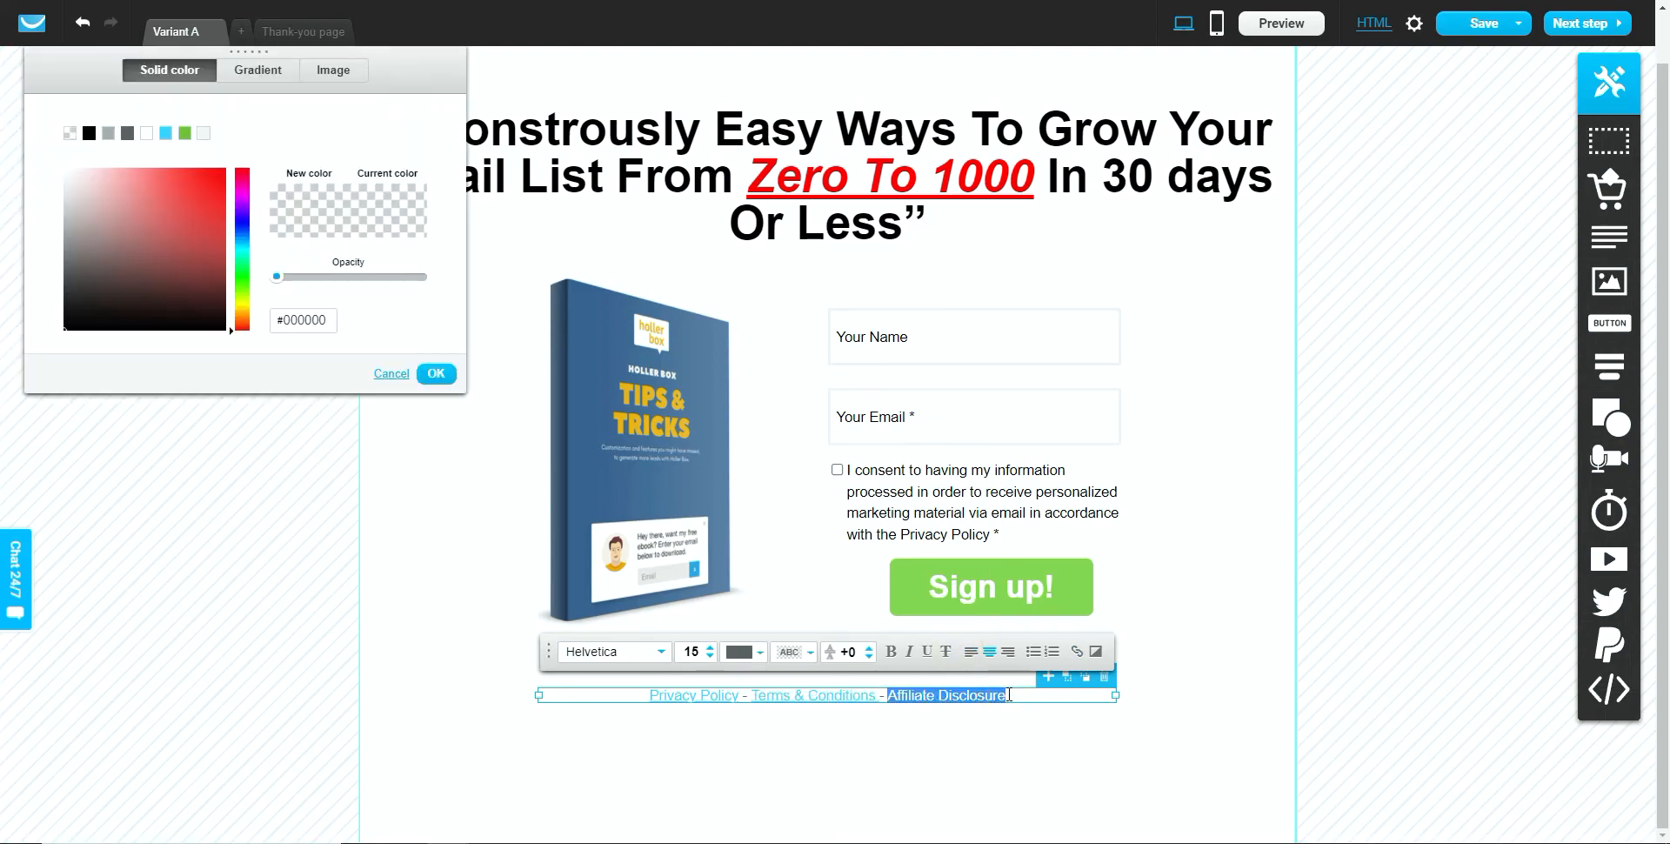
click(1077, 650)
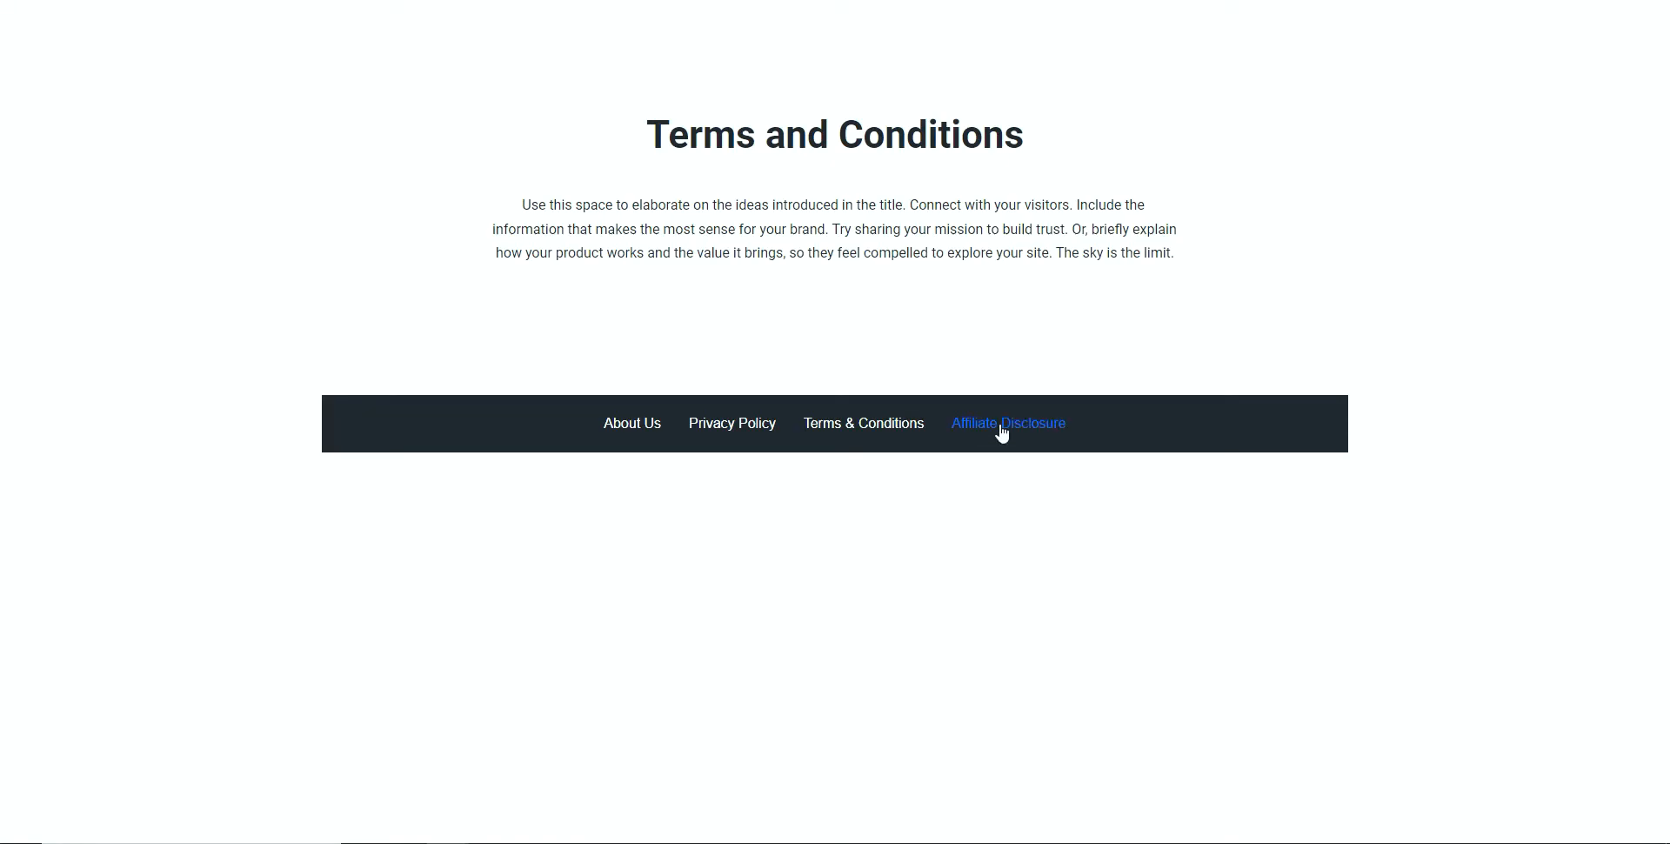
click(998, 423)
key(ctrl+l)
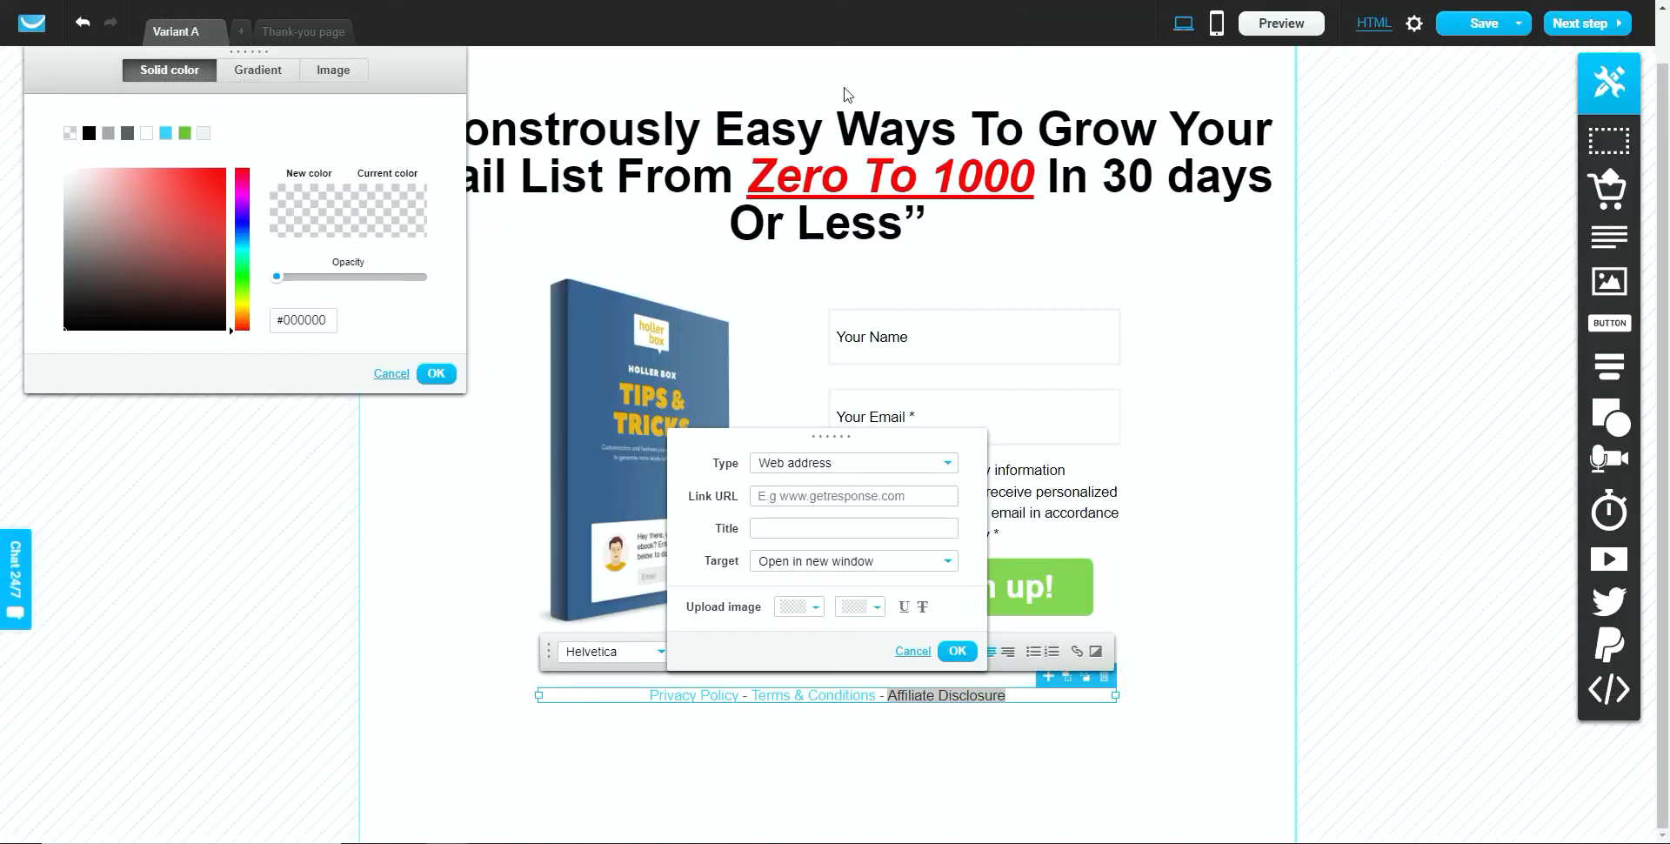
click(839, 497)
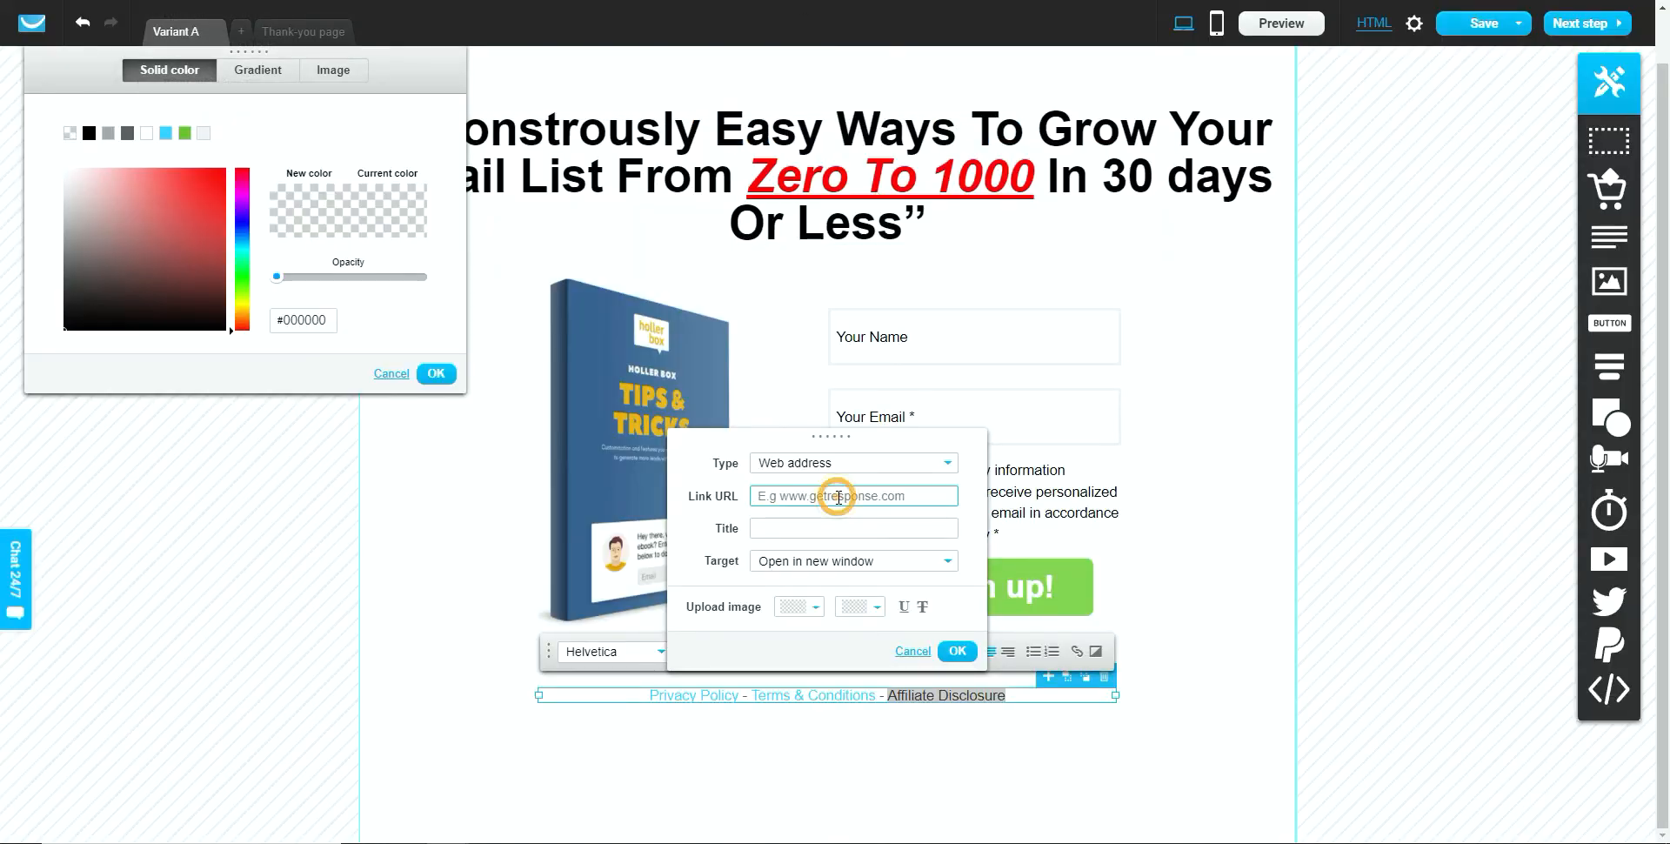
key(ctrl+v)
click(957, 651)
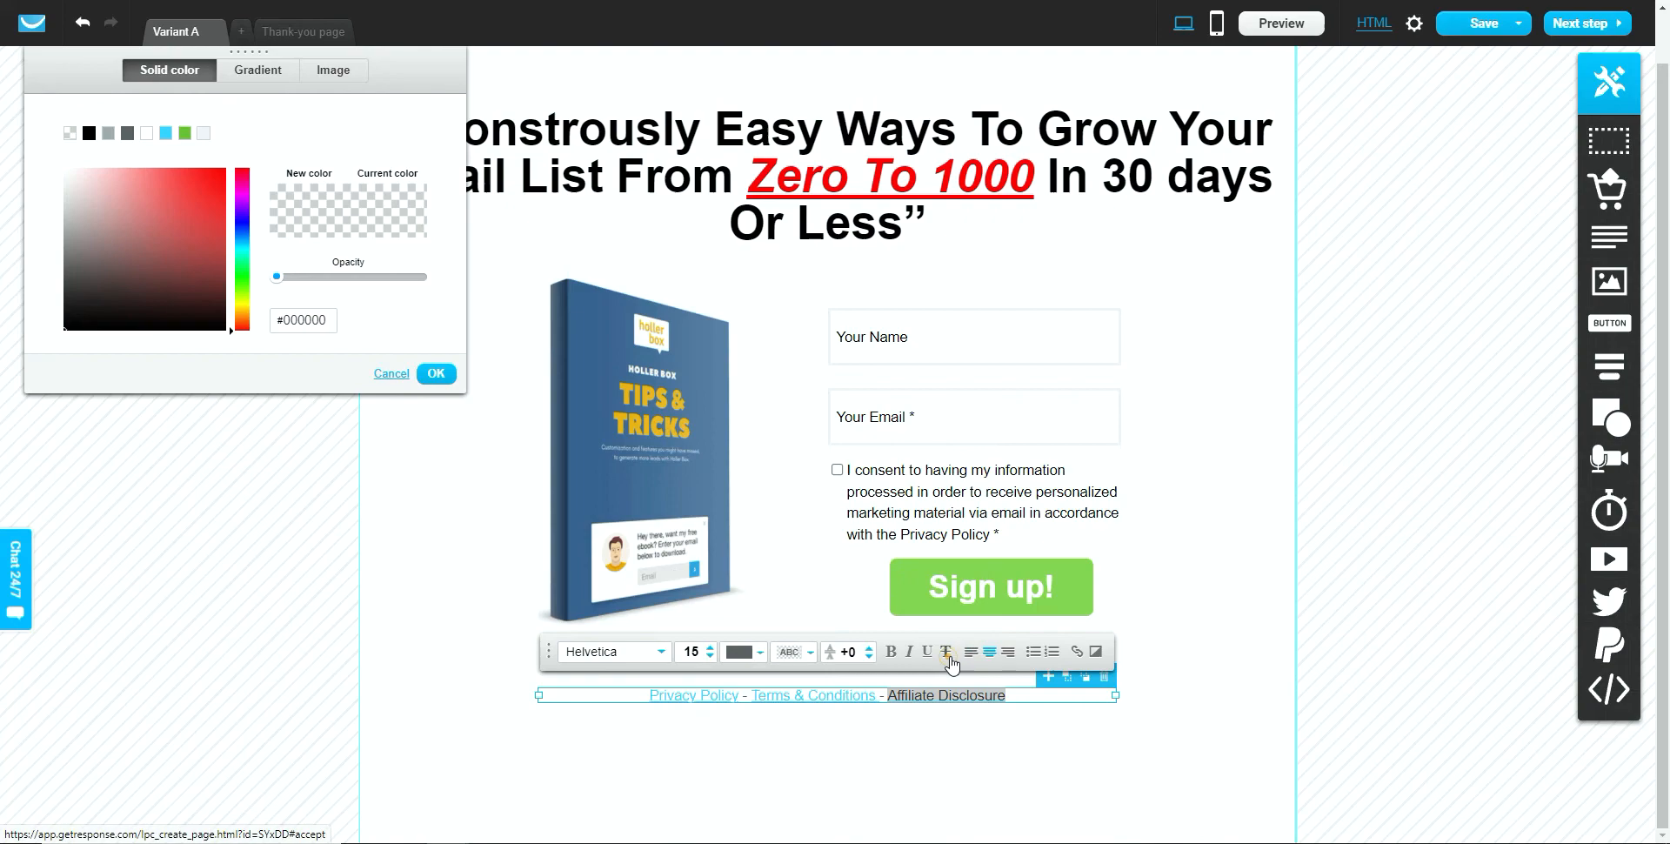
click(1450, 387)
click(434, 376)
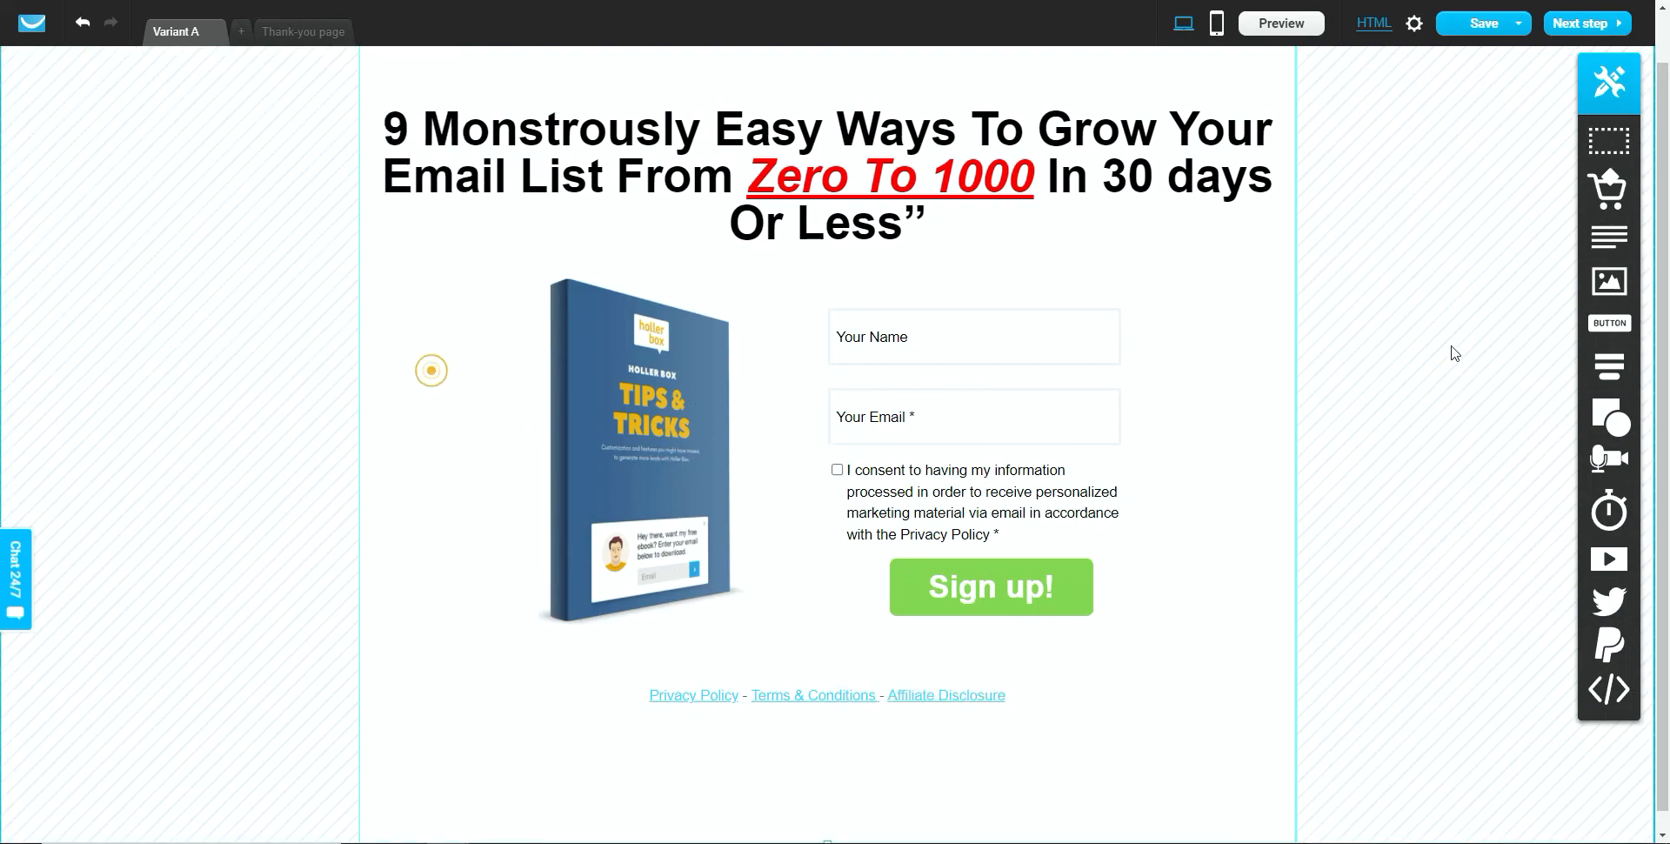
click(1455, 340)
Save the Free Gift Landing Page and exit its editor to the list of landing pages
mouse_move(1487, 40)
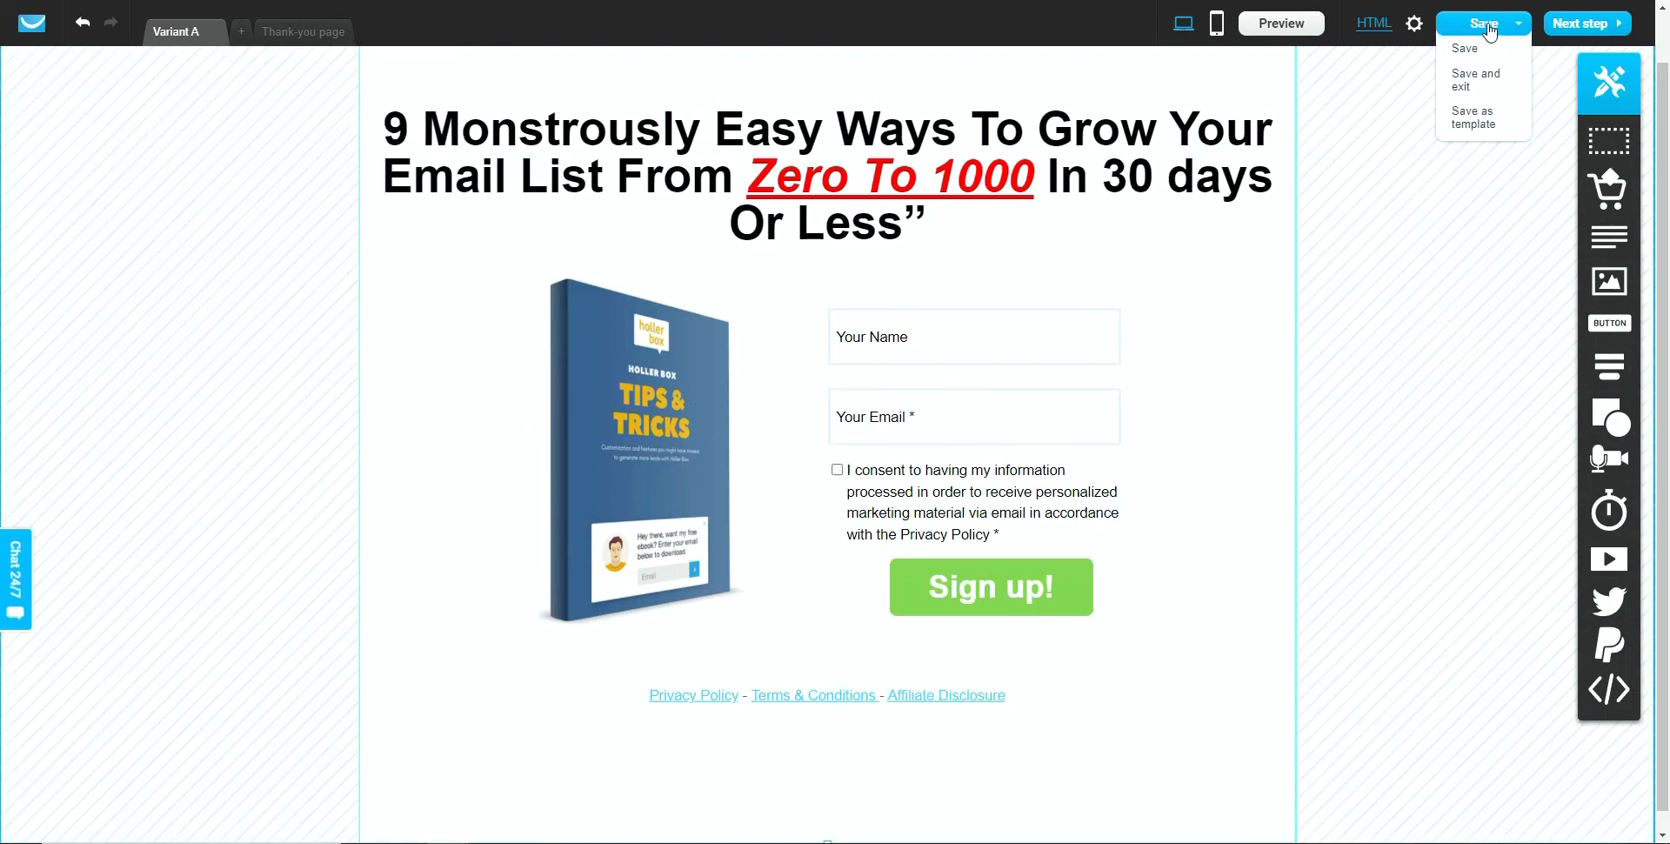
click(1467, 81)
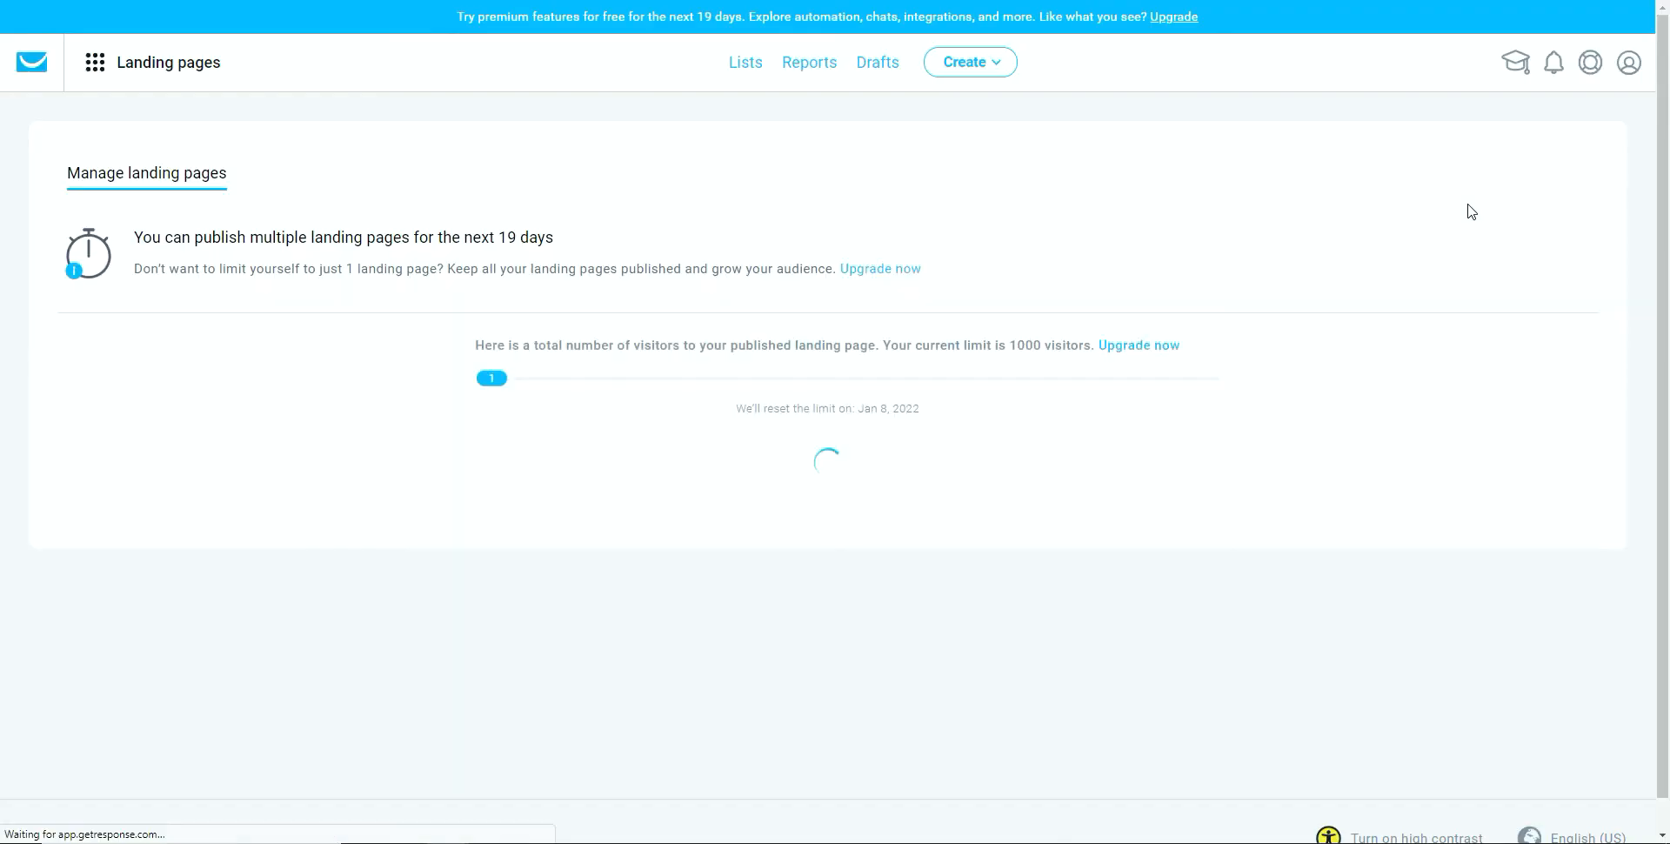
scroll(455, 538, down, 1)
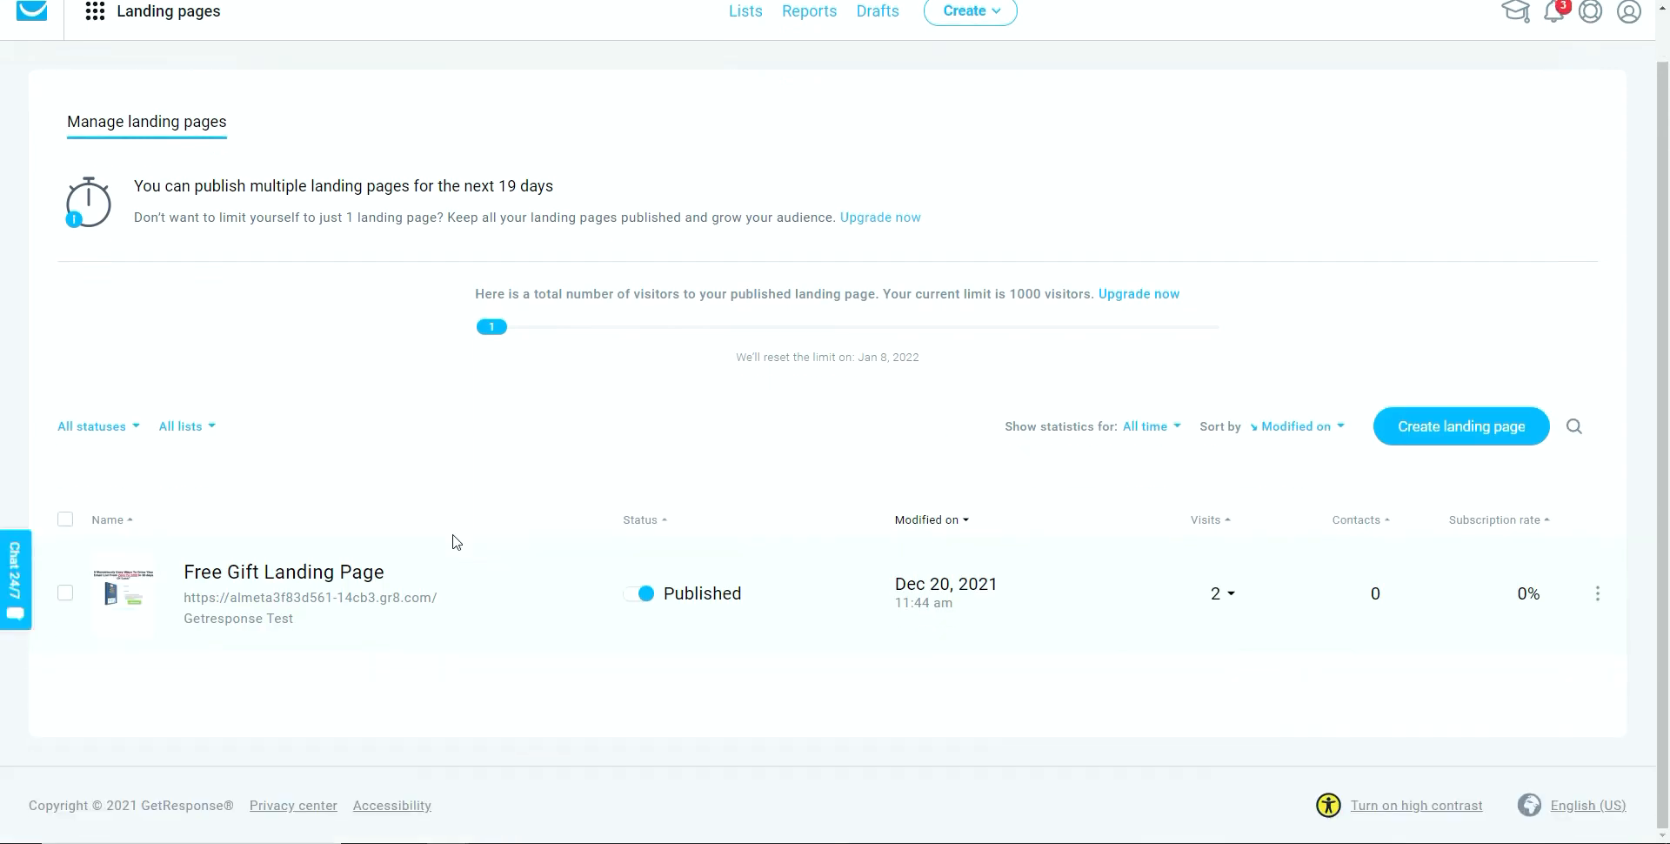
Reopen the Free Gift Landing Page, preview it and test the Privacy Policy link below the sign-up form
click(272, 574)
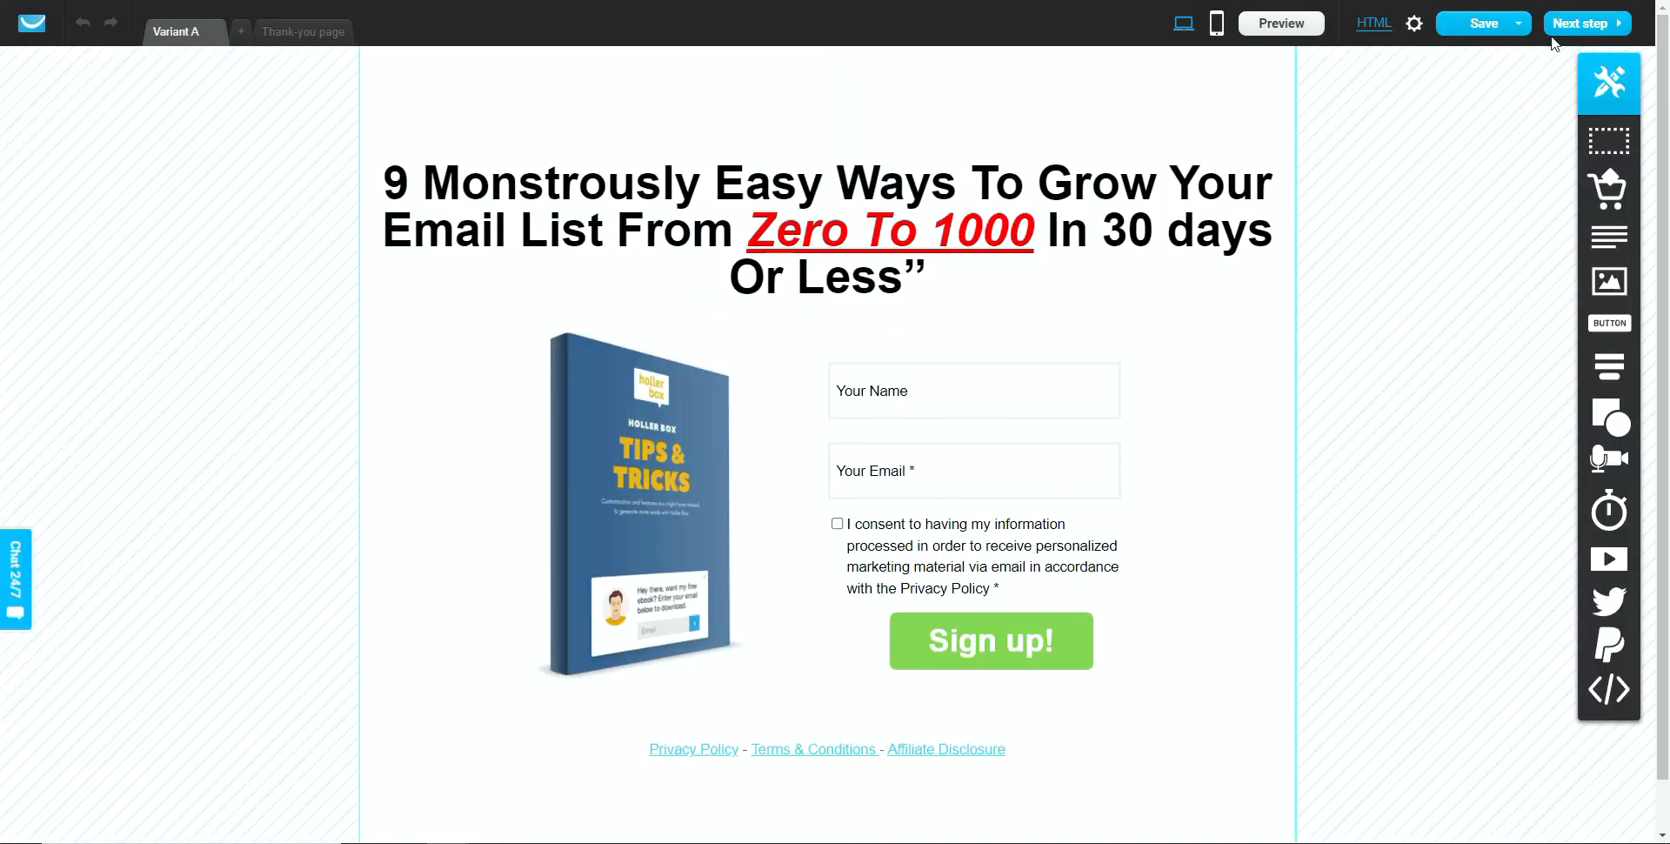
mouse_move(1514, 42)
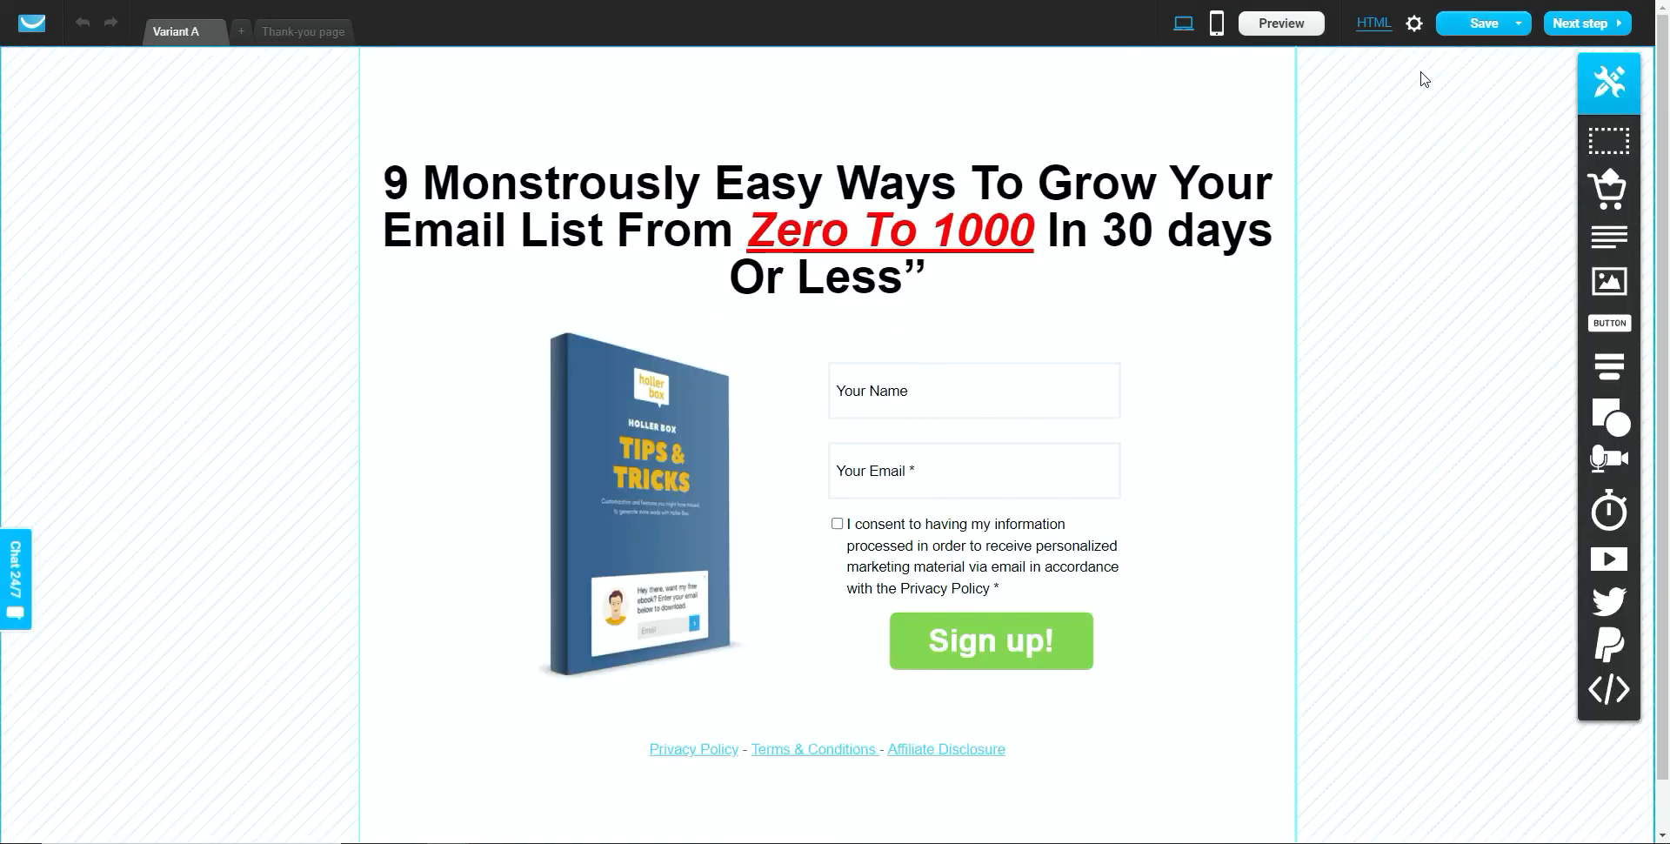
click(1284, 24)
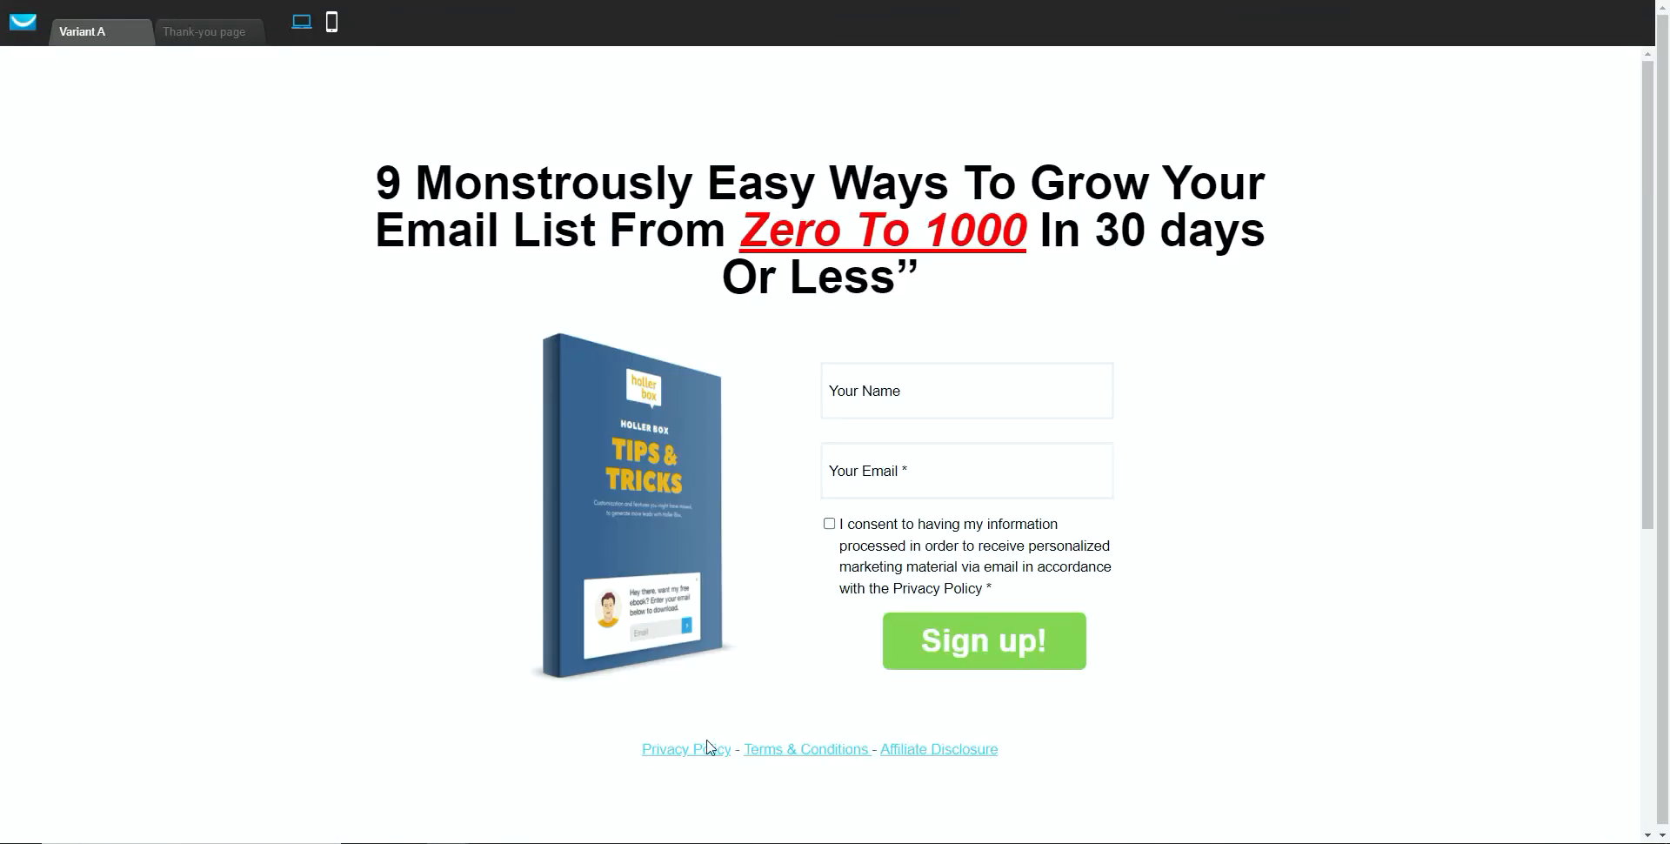
click(696, 748)
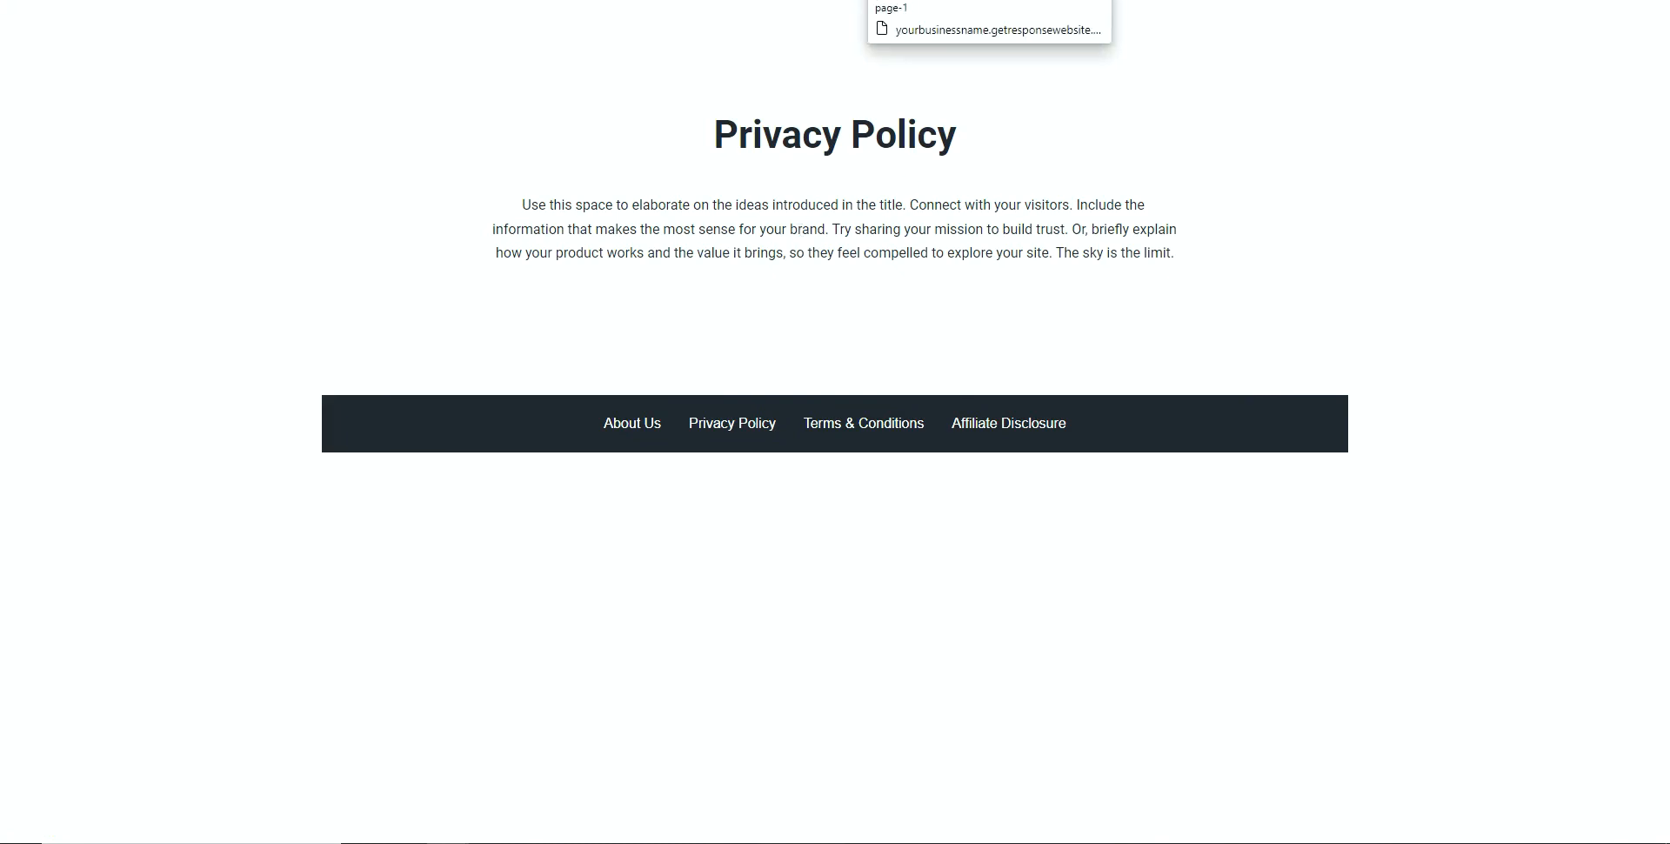
click(991, 1)
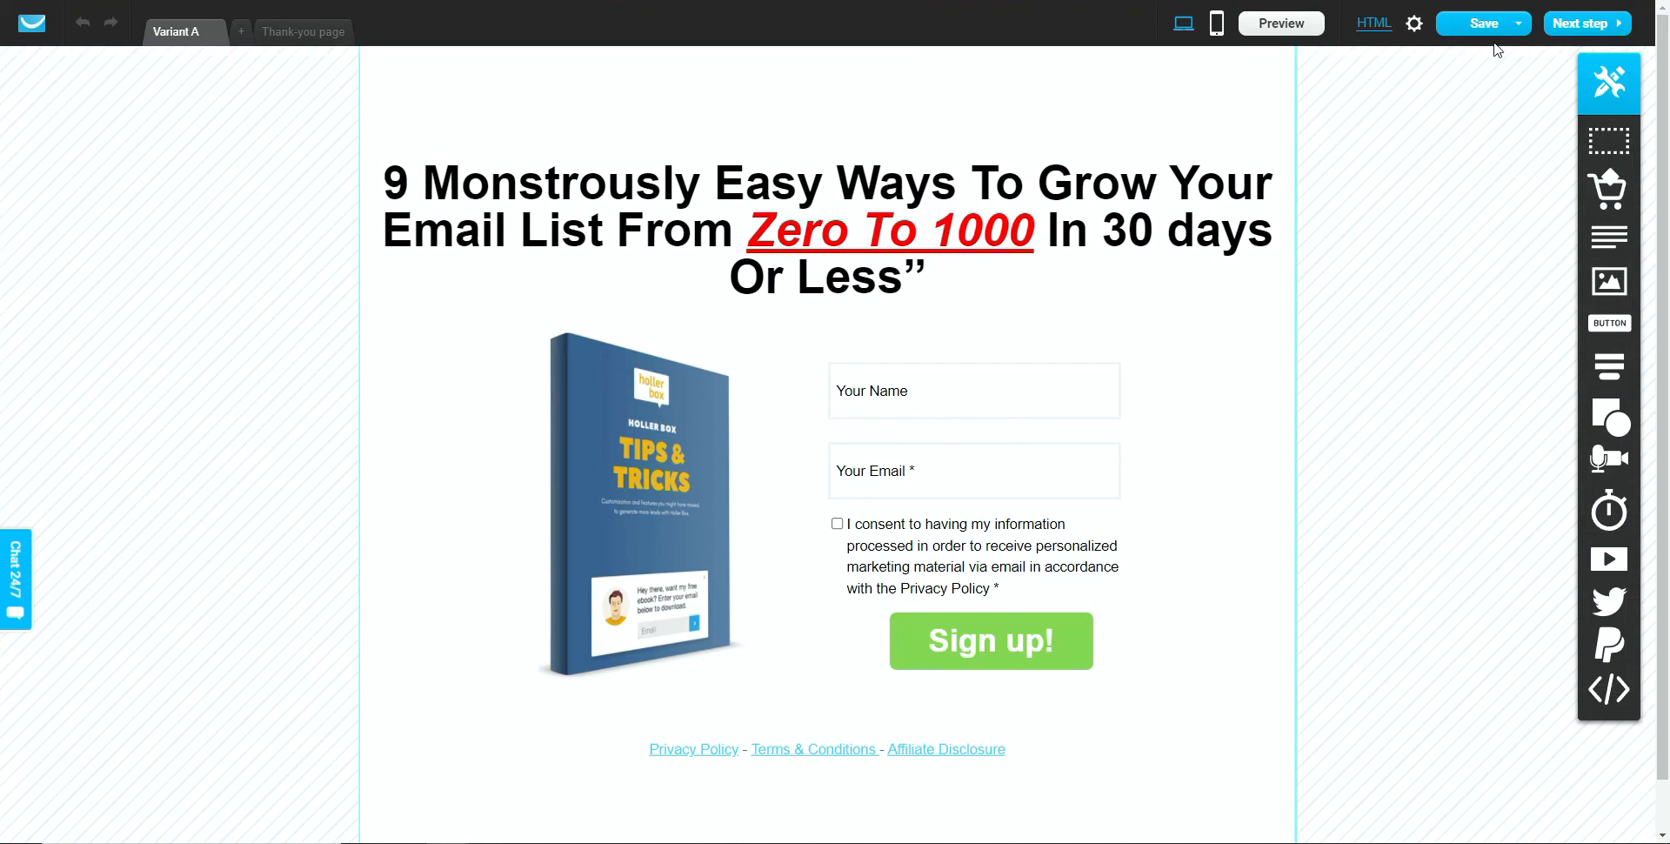
click(1517, 23)
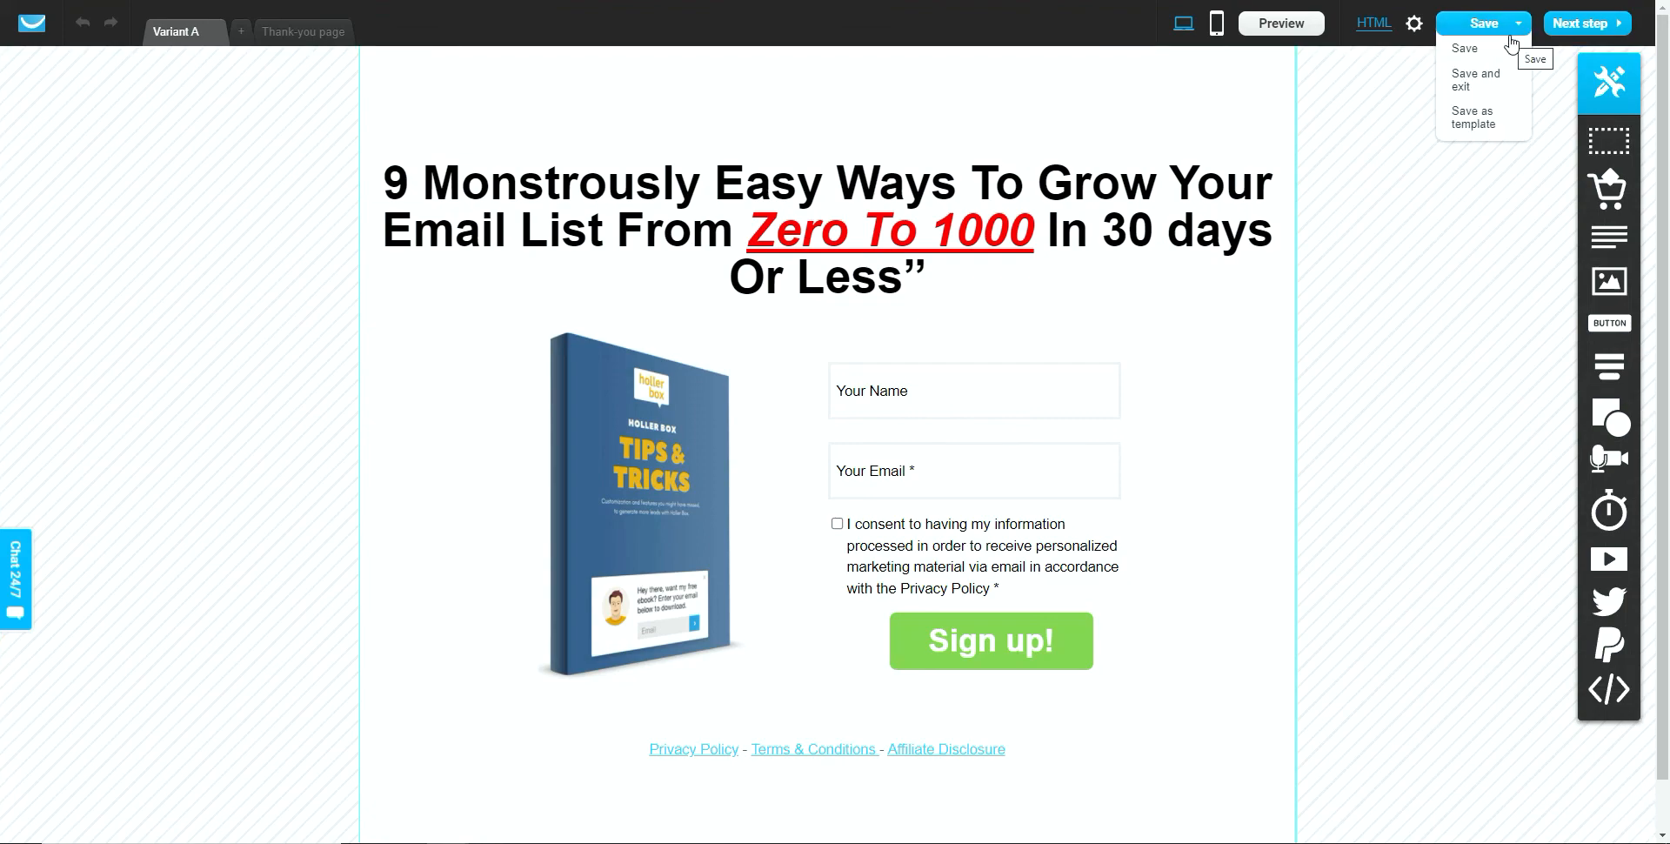
click(793, 1)
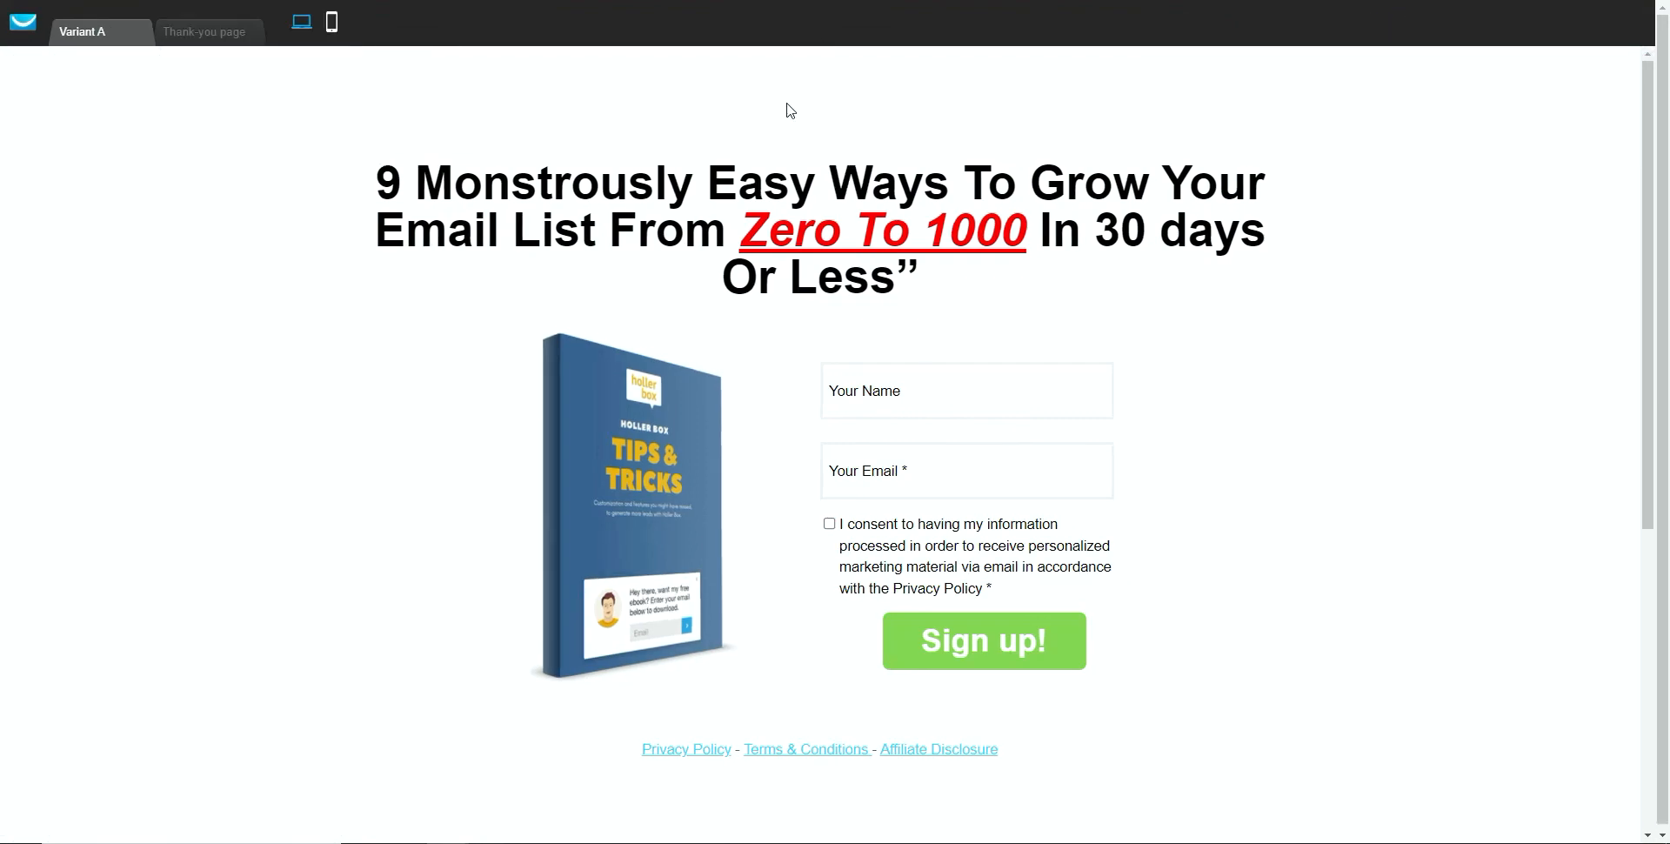
Switch to the Privacy Policy Generator website and examine its instructions, FAQs and sample policy text
key(ctrl+Tab)
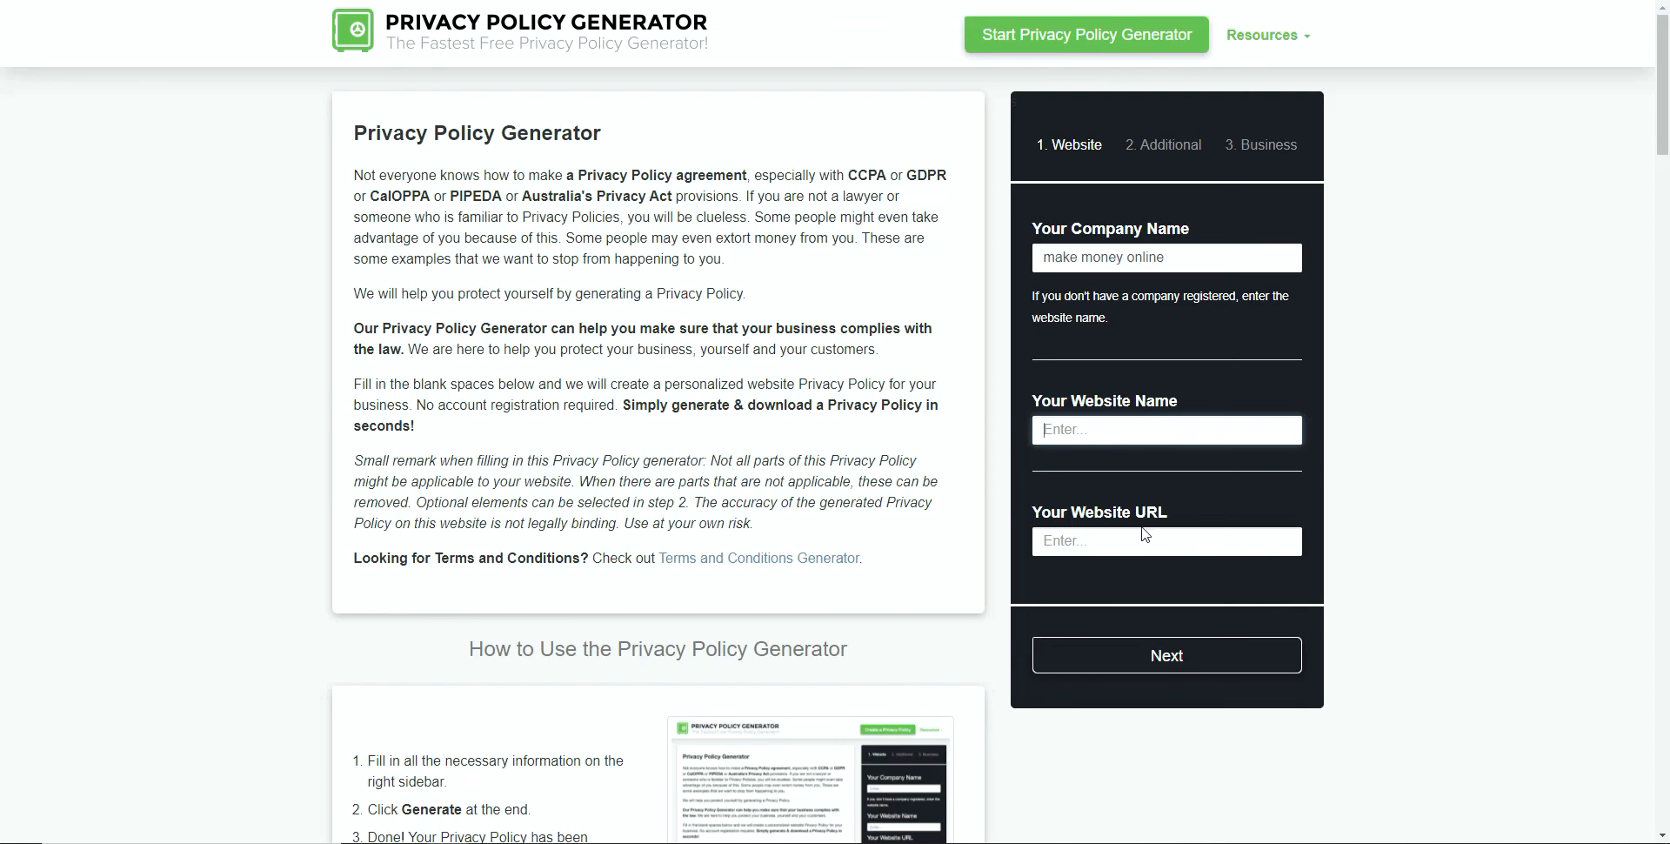
scroll(1140, 529, down, 3)
scroll(1215, 522, down, 3)
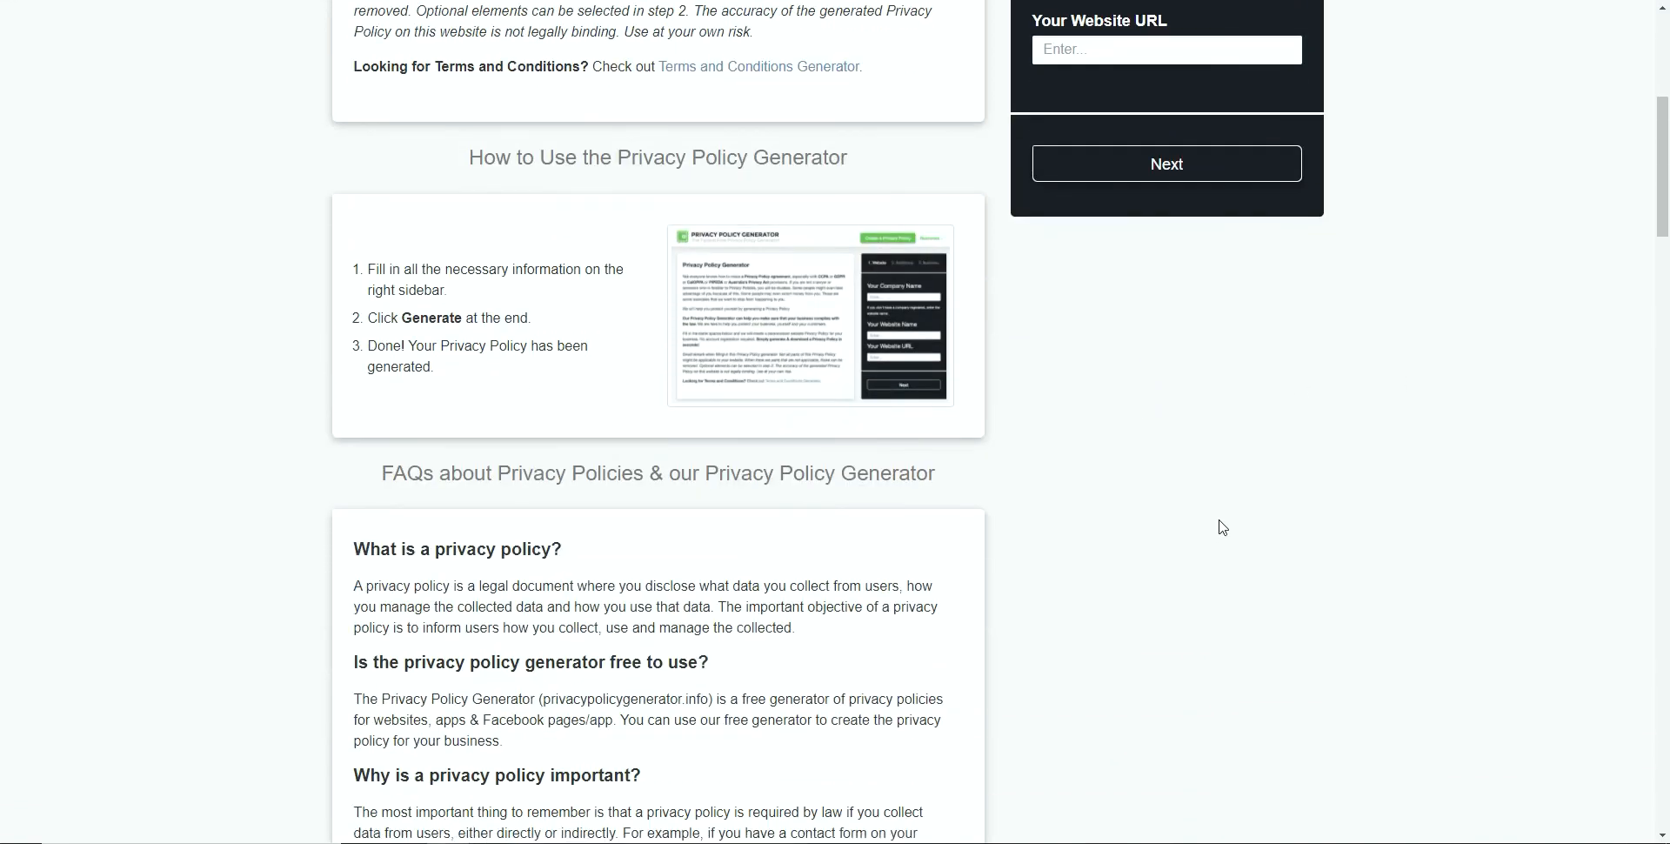
scroll(1091, 483, down, 7)
scroll(1096, 493, up, 6)
scroll(1093, 500, down, 3)
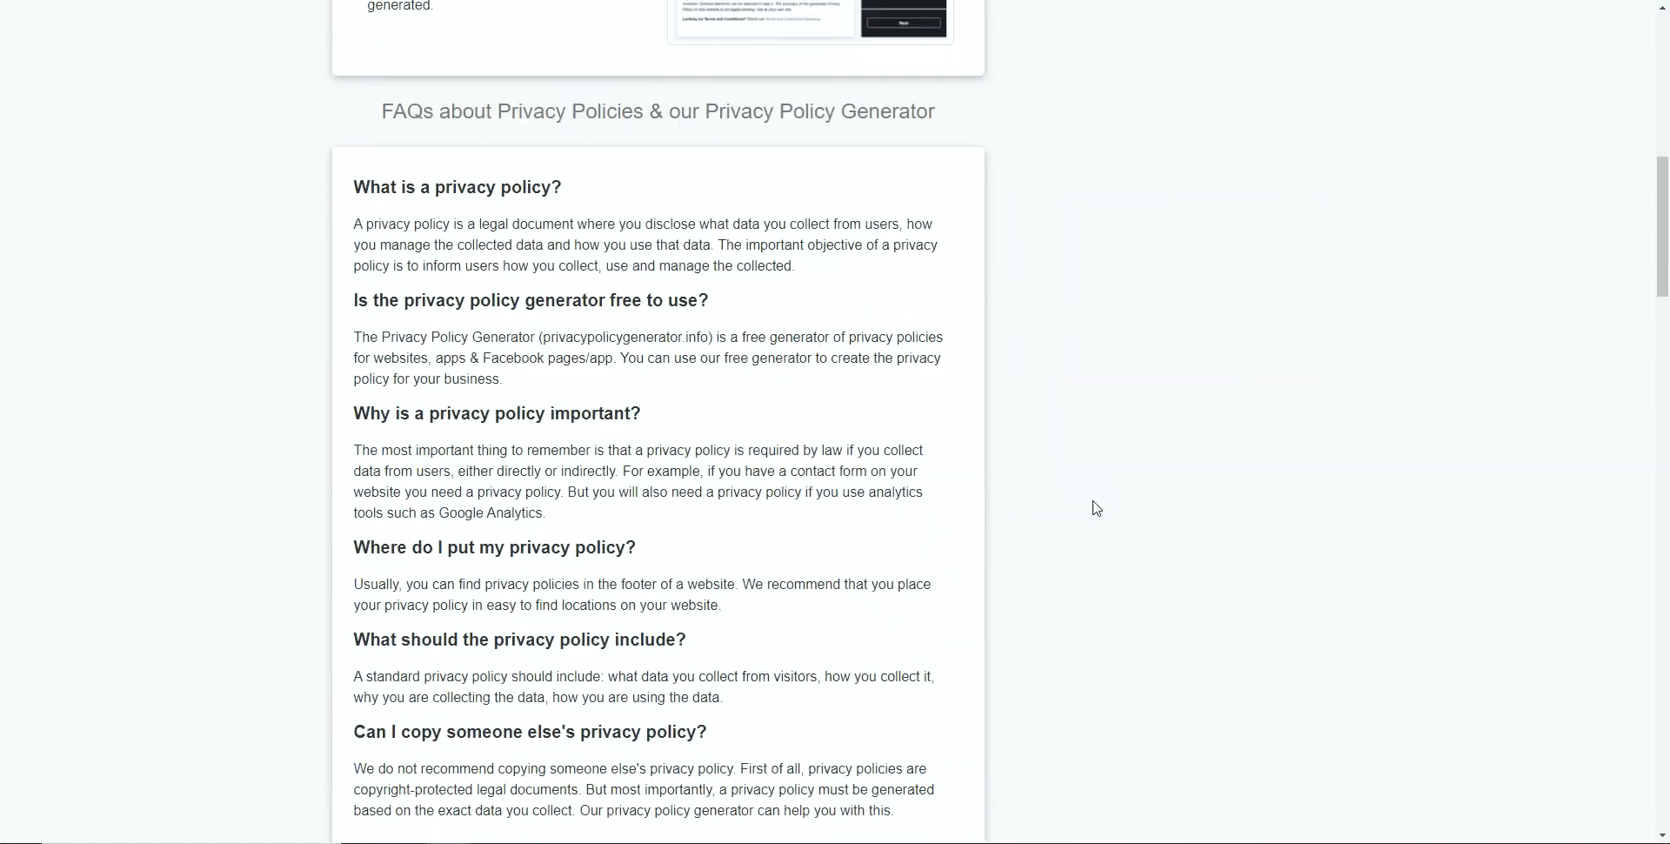
scroll(596, 182, down, 6)
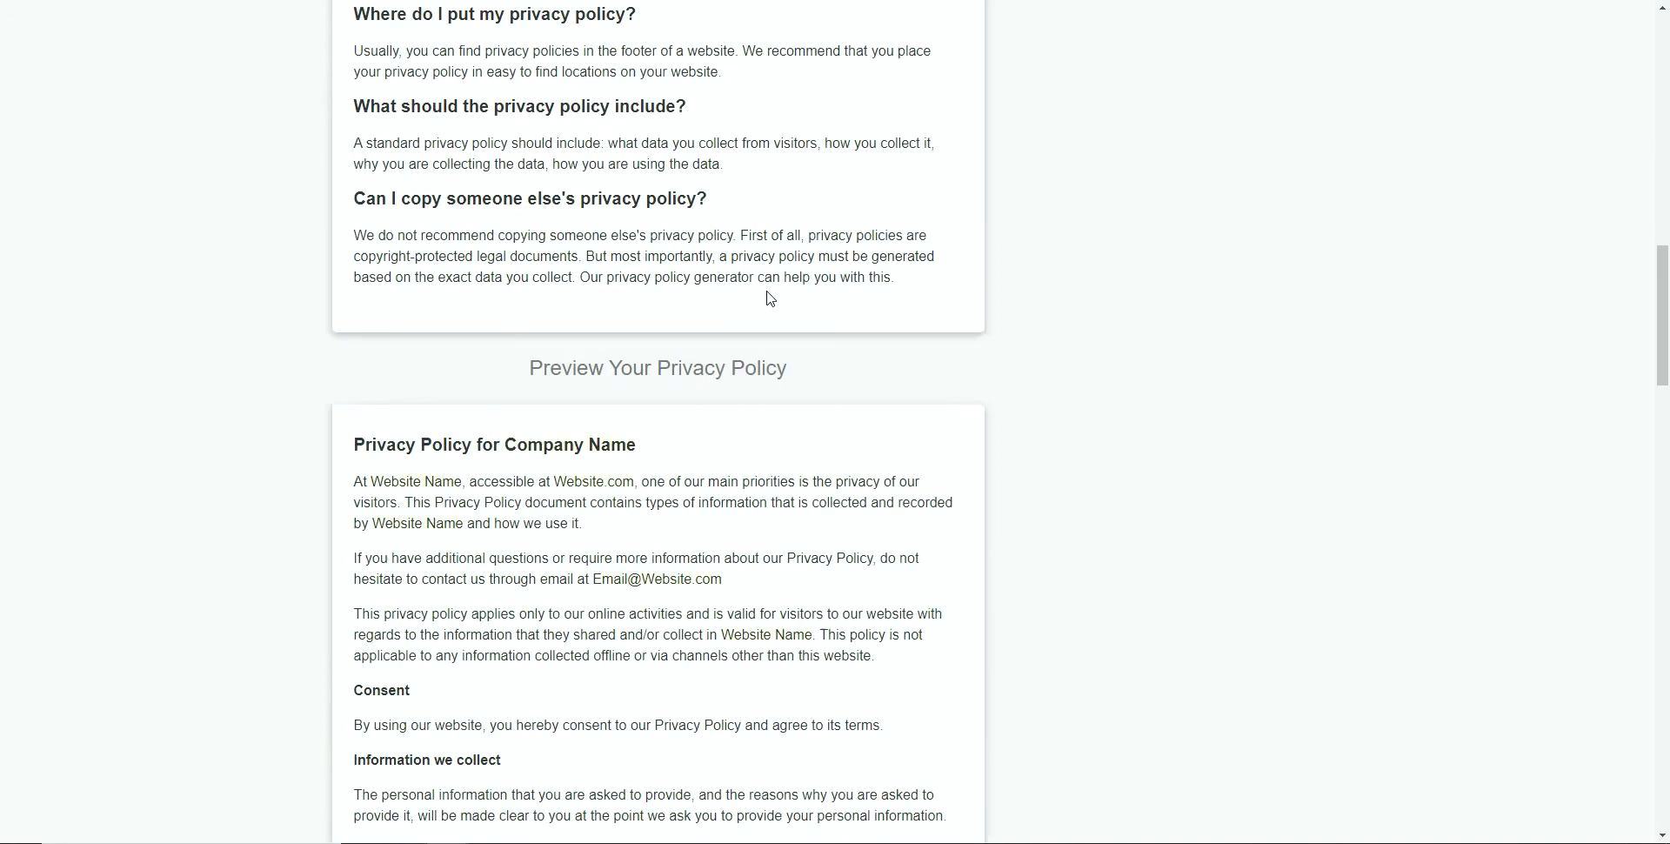
scroll(768, 299, up, 18)
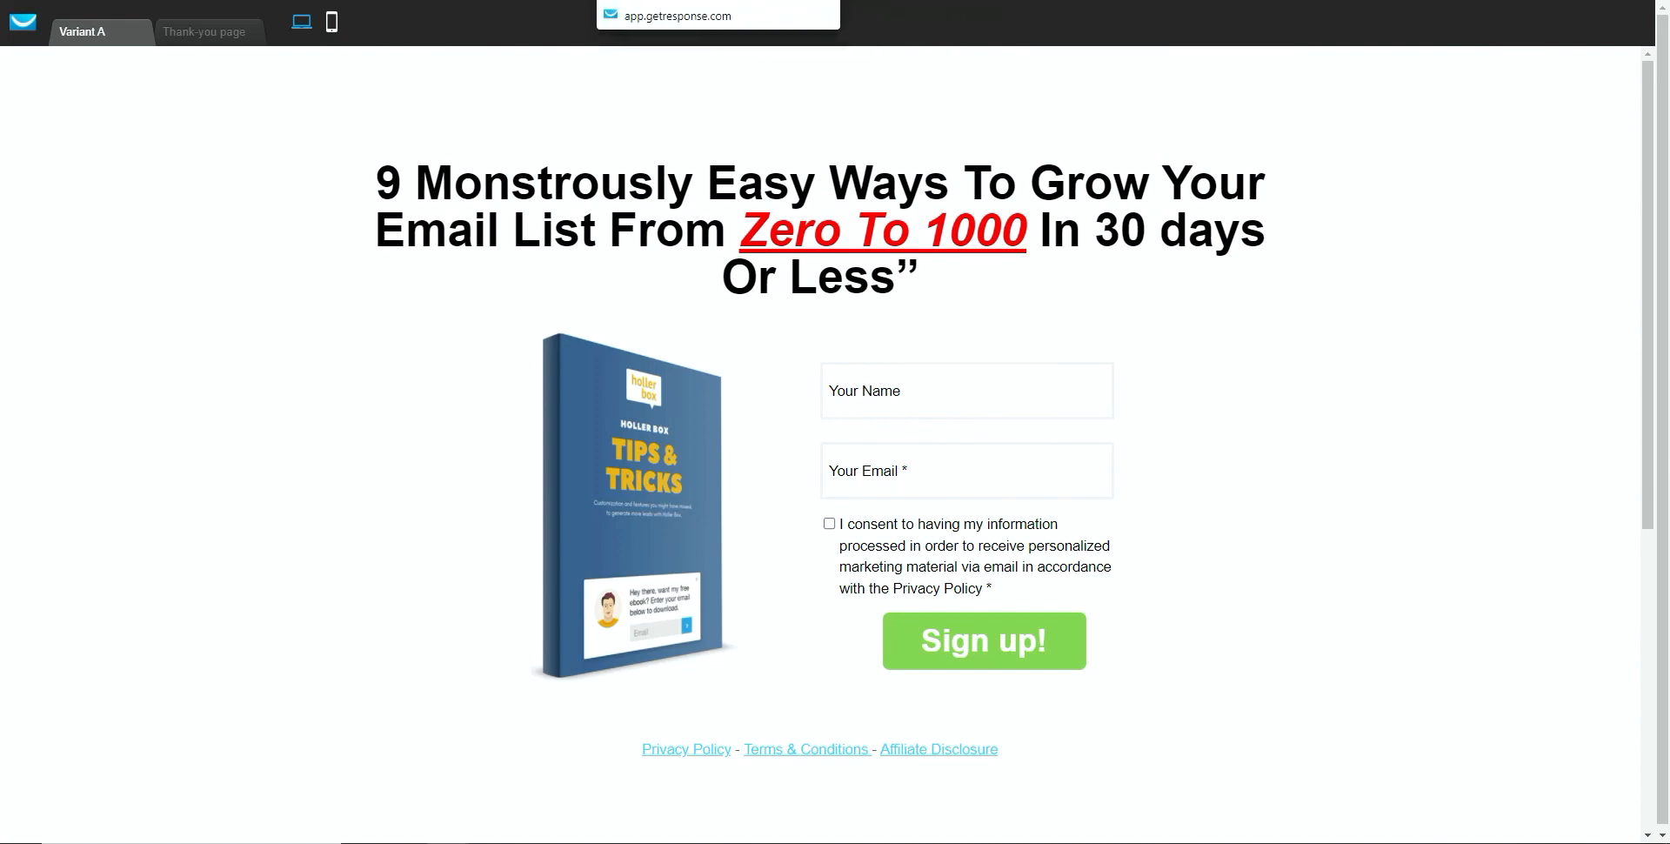
Return to the GetResponse landing pages overview and open the list of communication and growth tools
click(648, 1)
scroll(83, 113, up, 1)
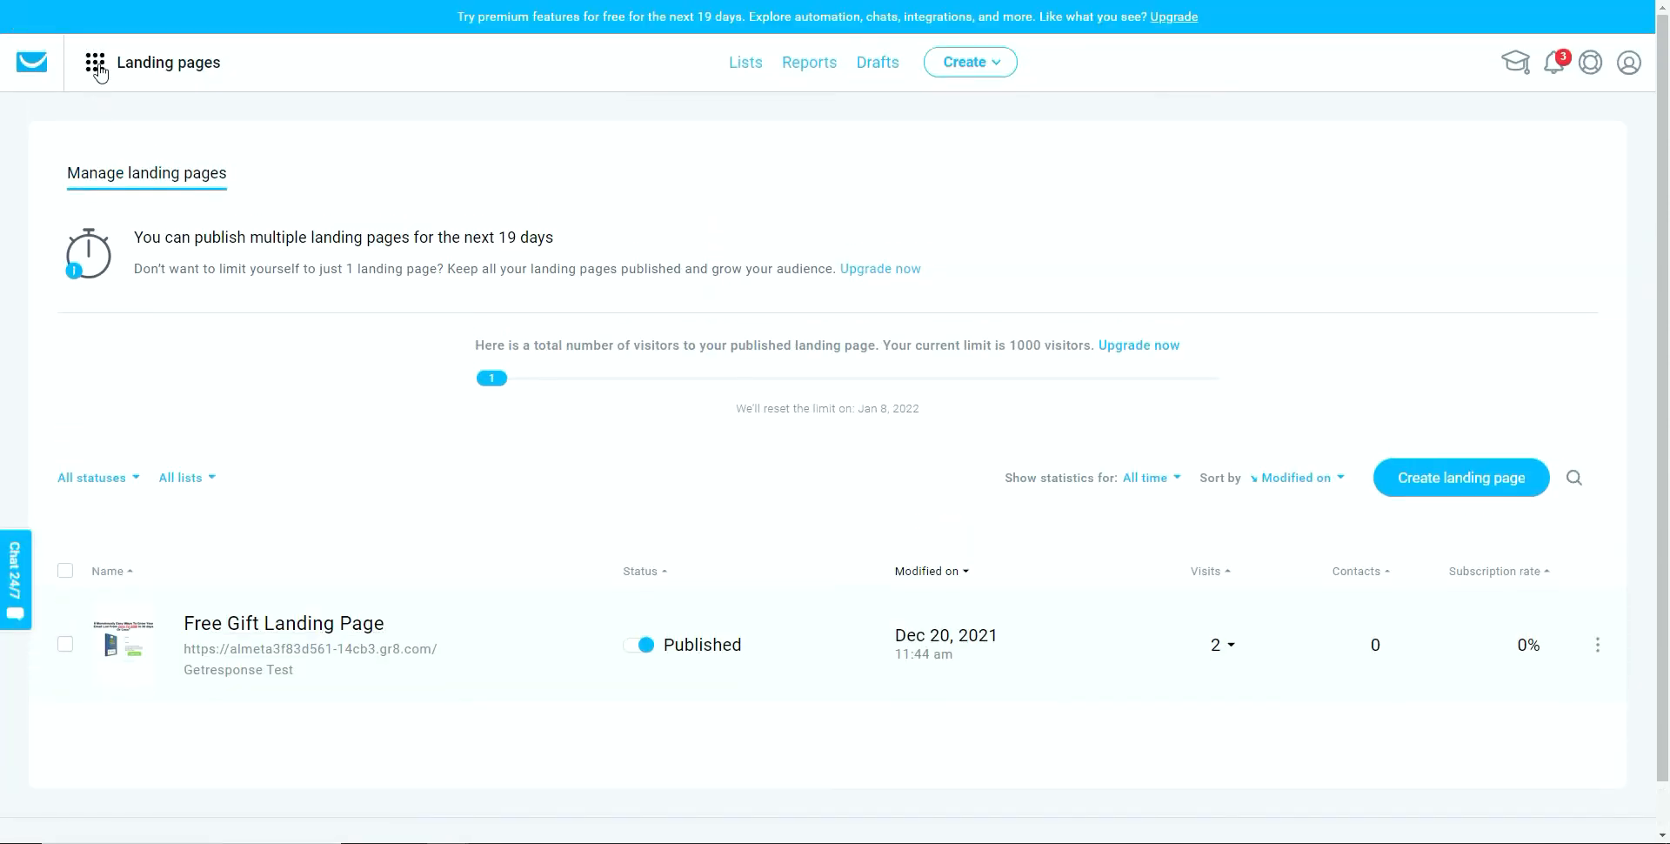
click(95, 11)
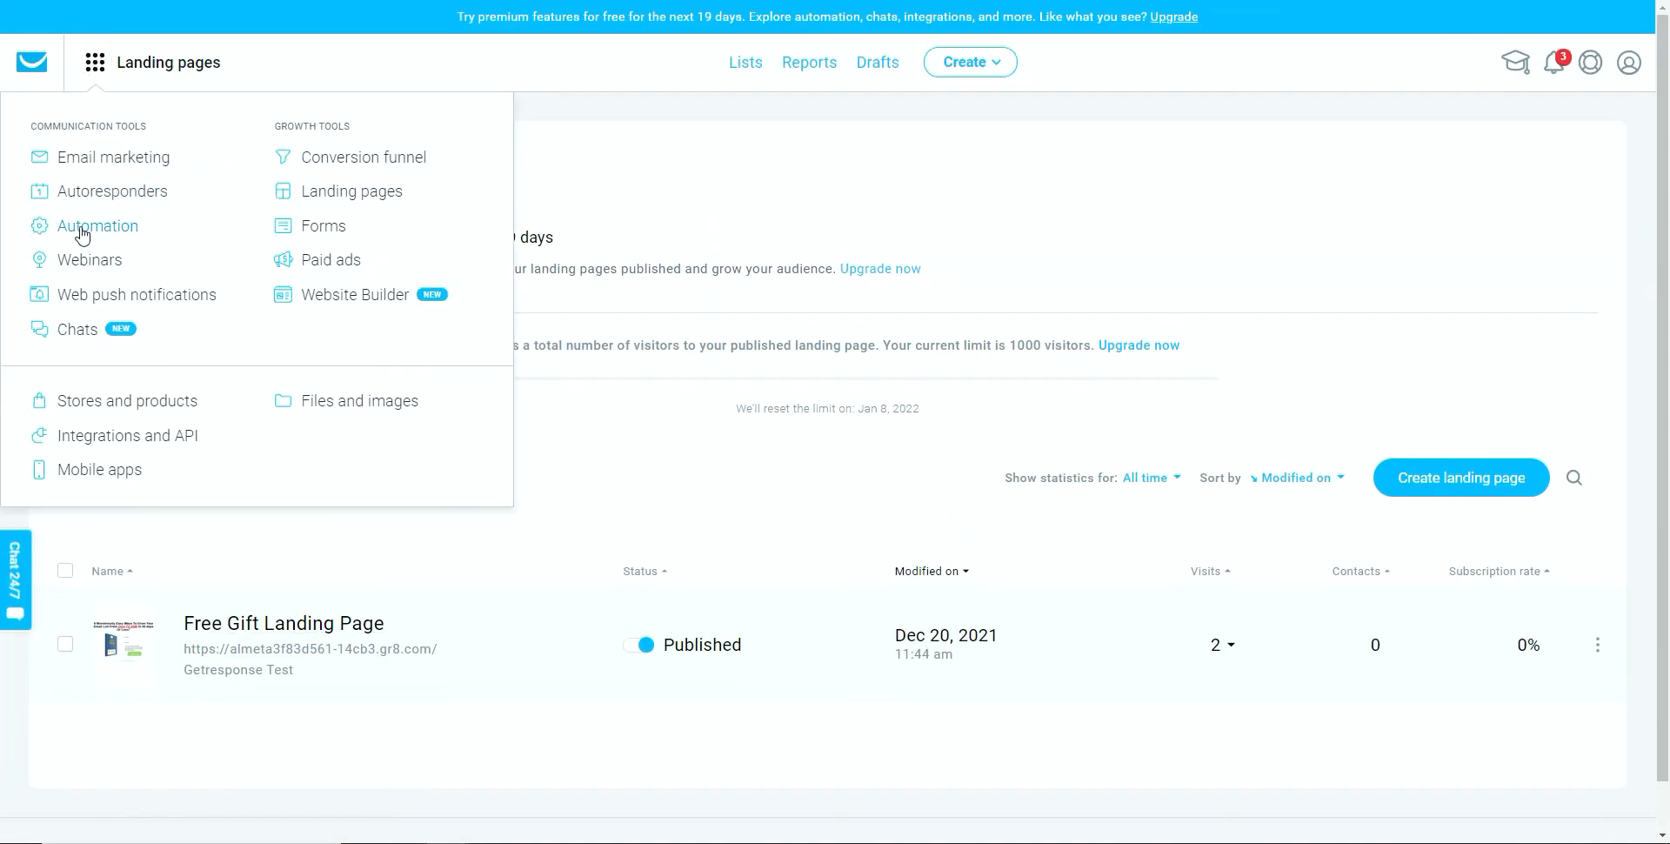